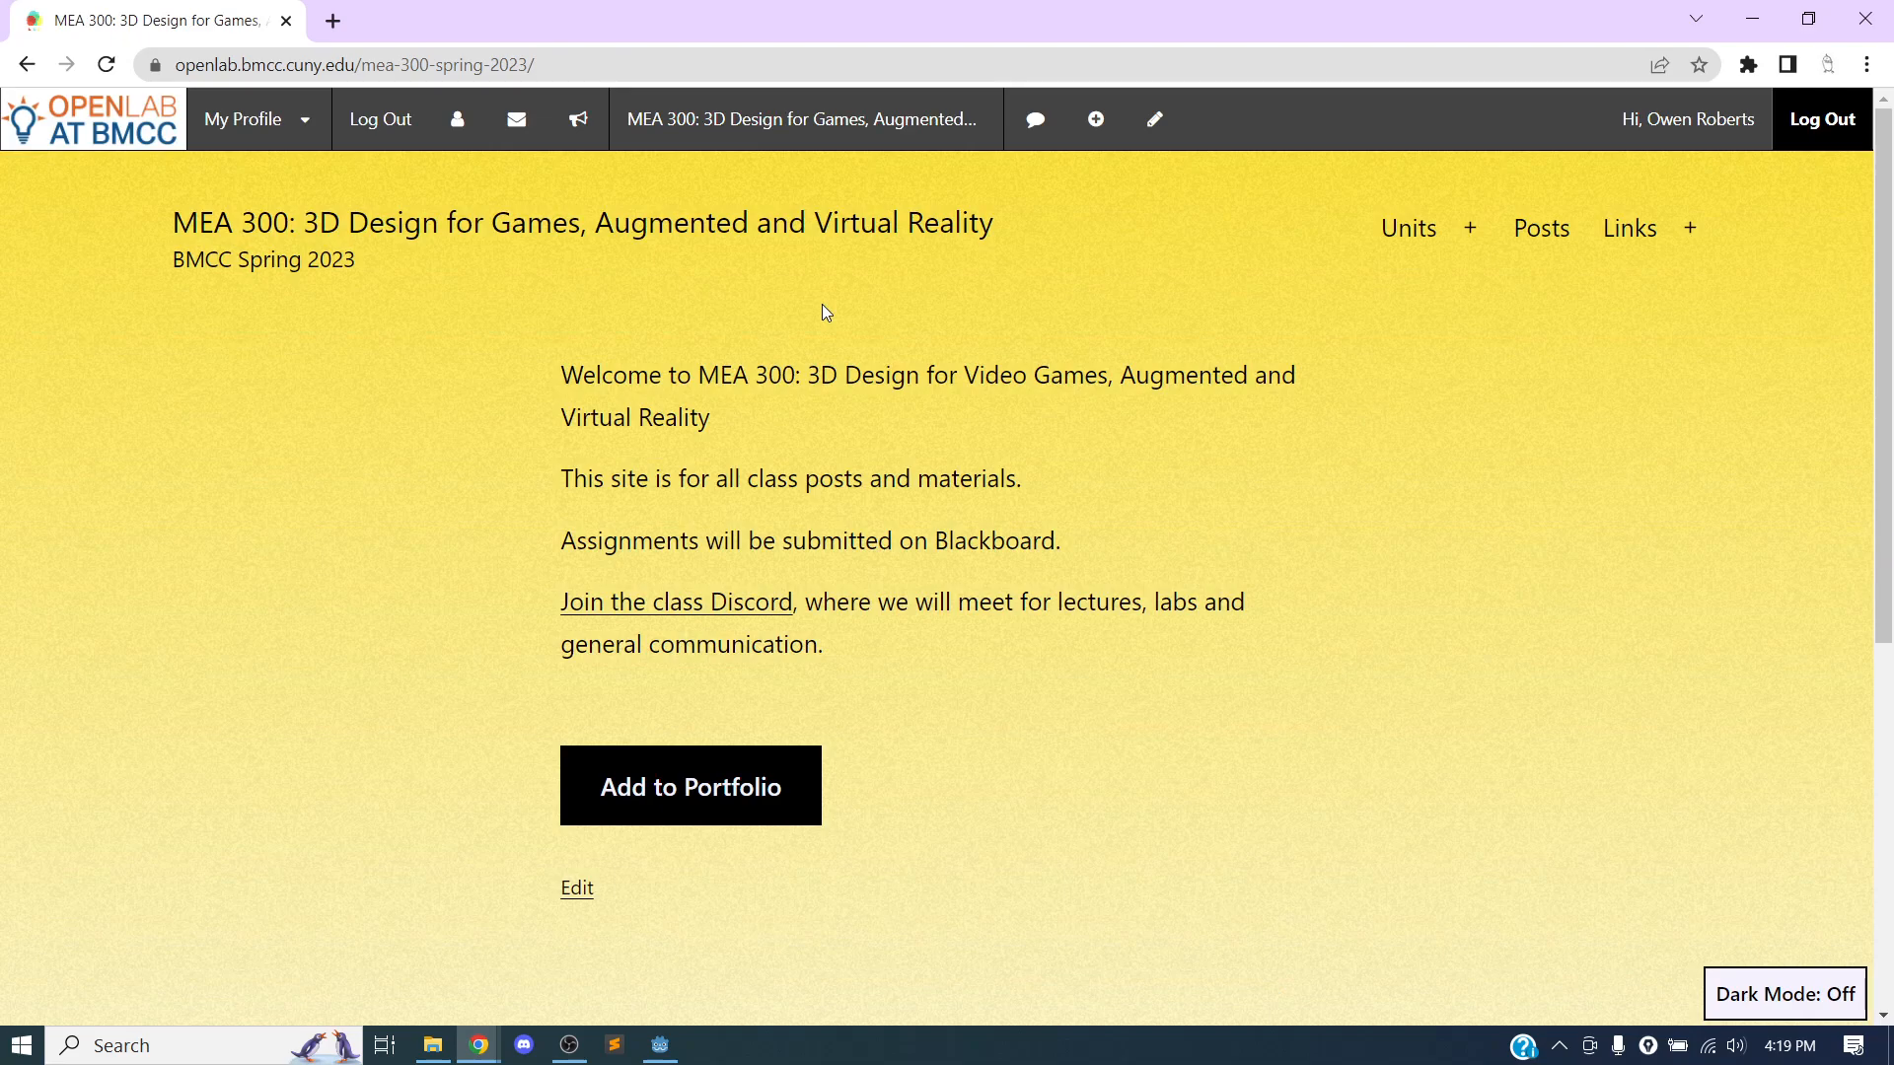
Open the course's Virtual Reality unit page and find the "Building a Godot App" section.
left_click(1472, 228)
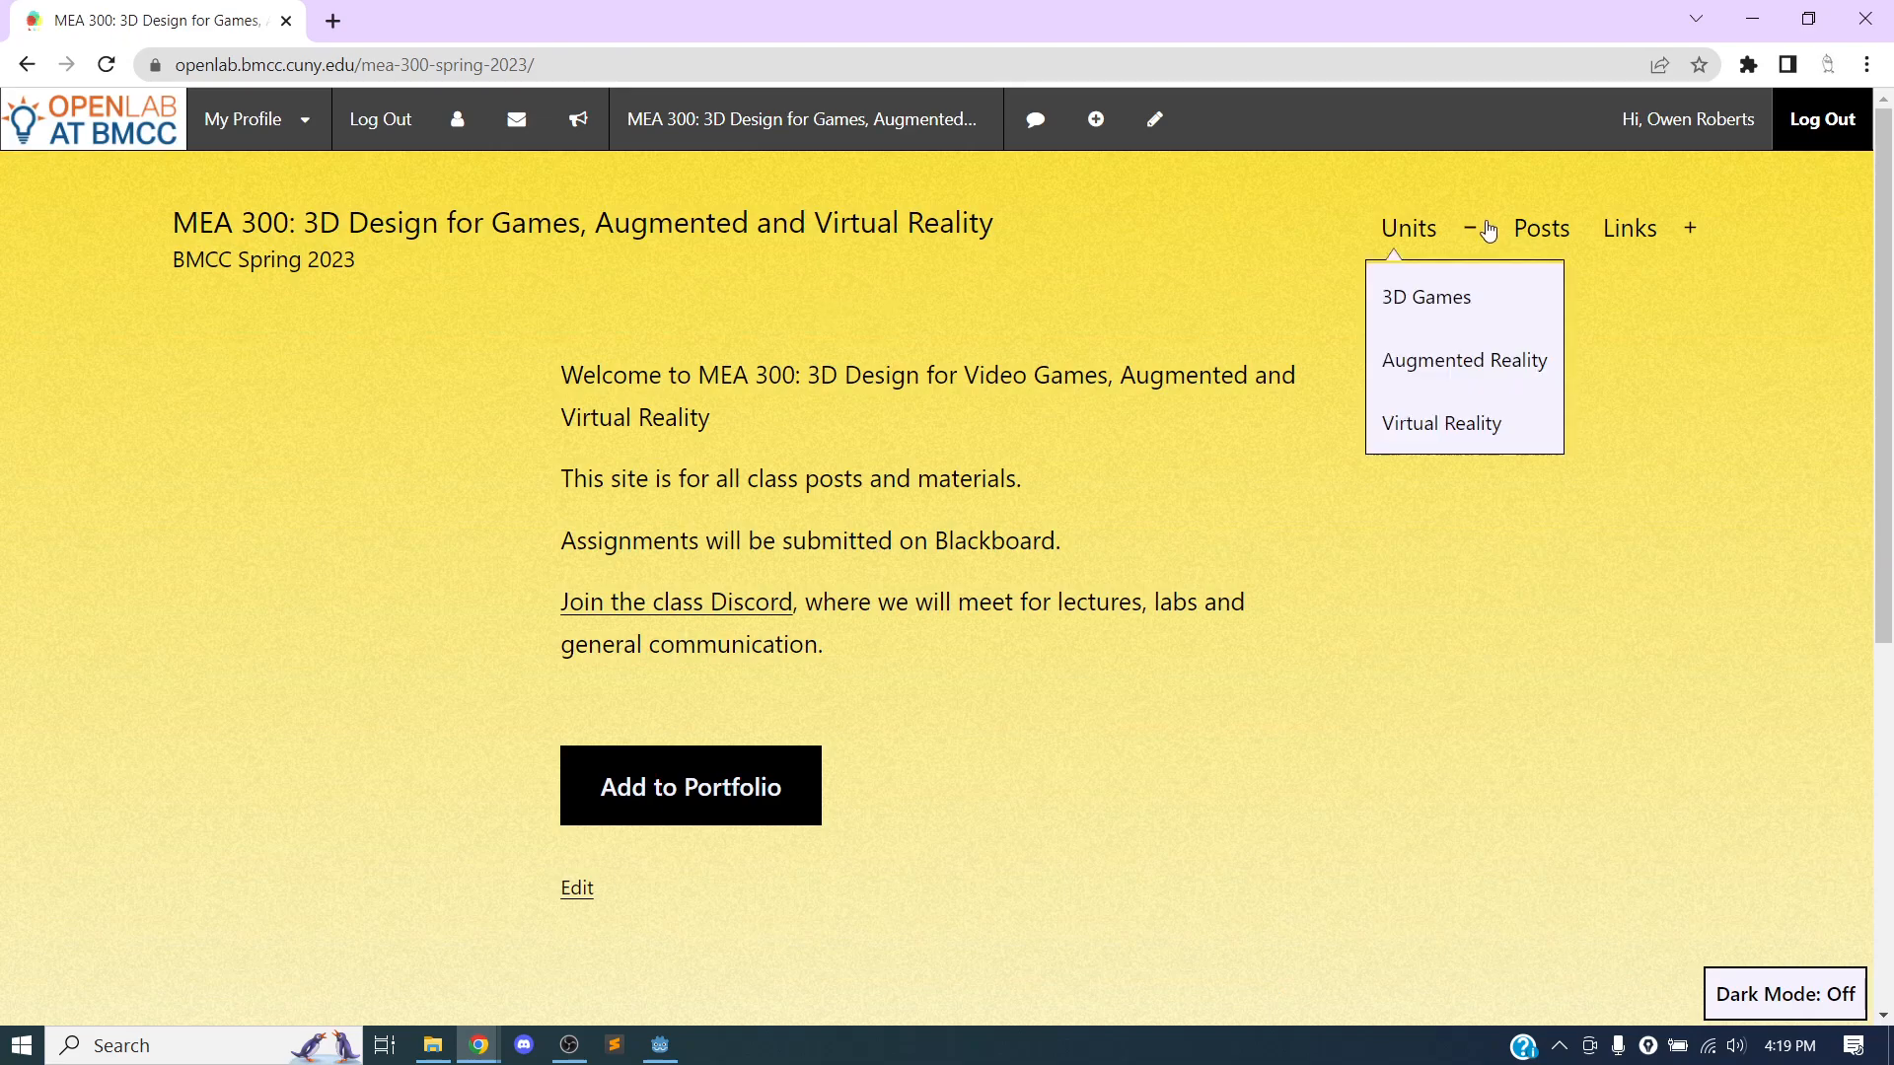
left_click(1411, 421)
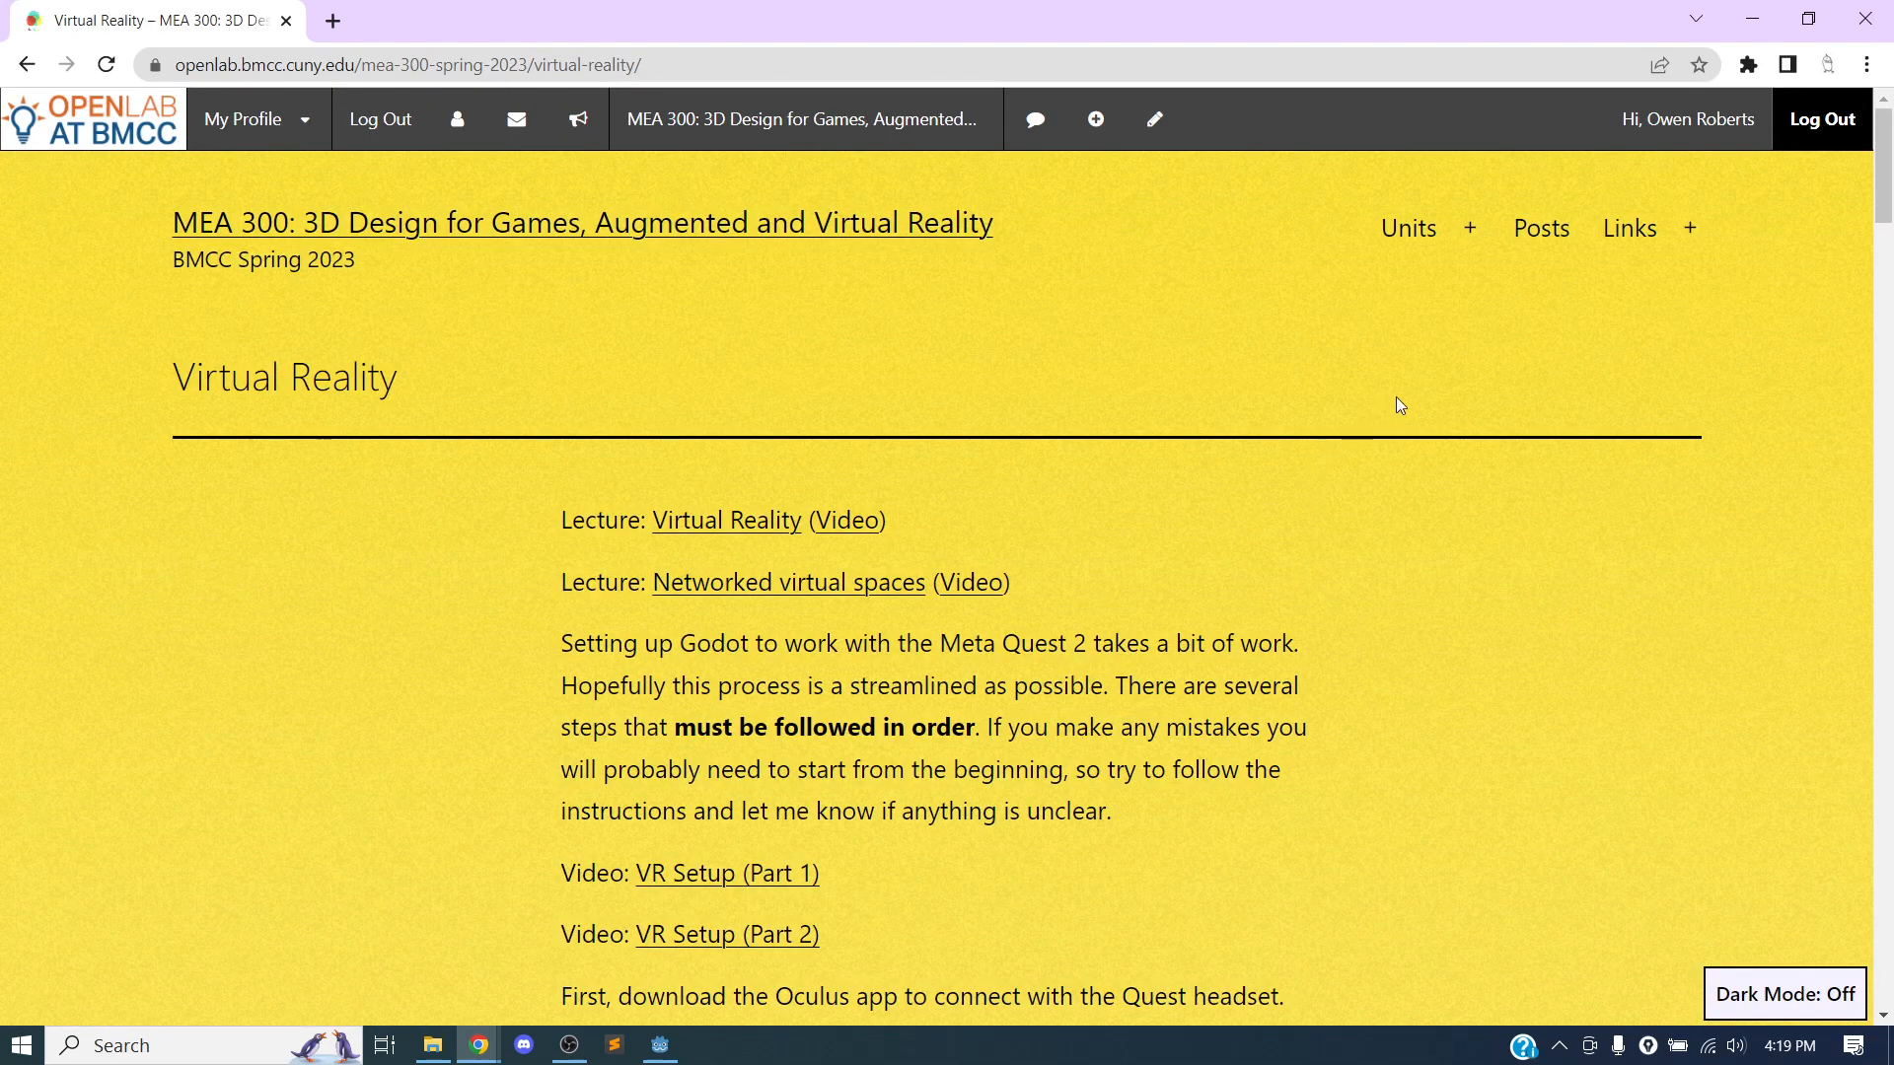
scroll(1393, 400, "down", 5)
scroll(1395, 398, "down", 20)
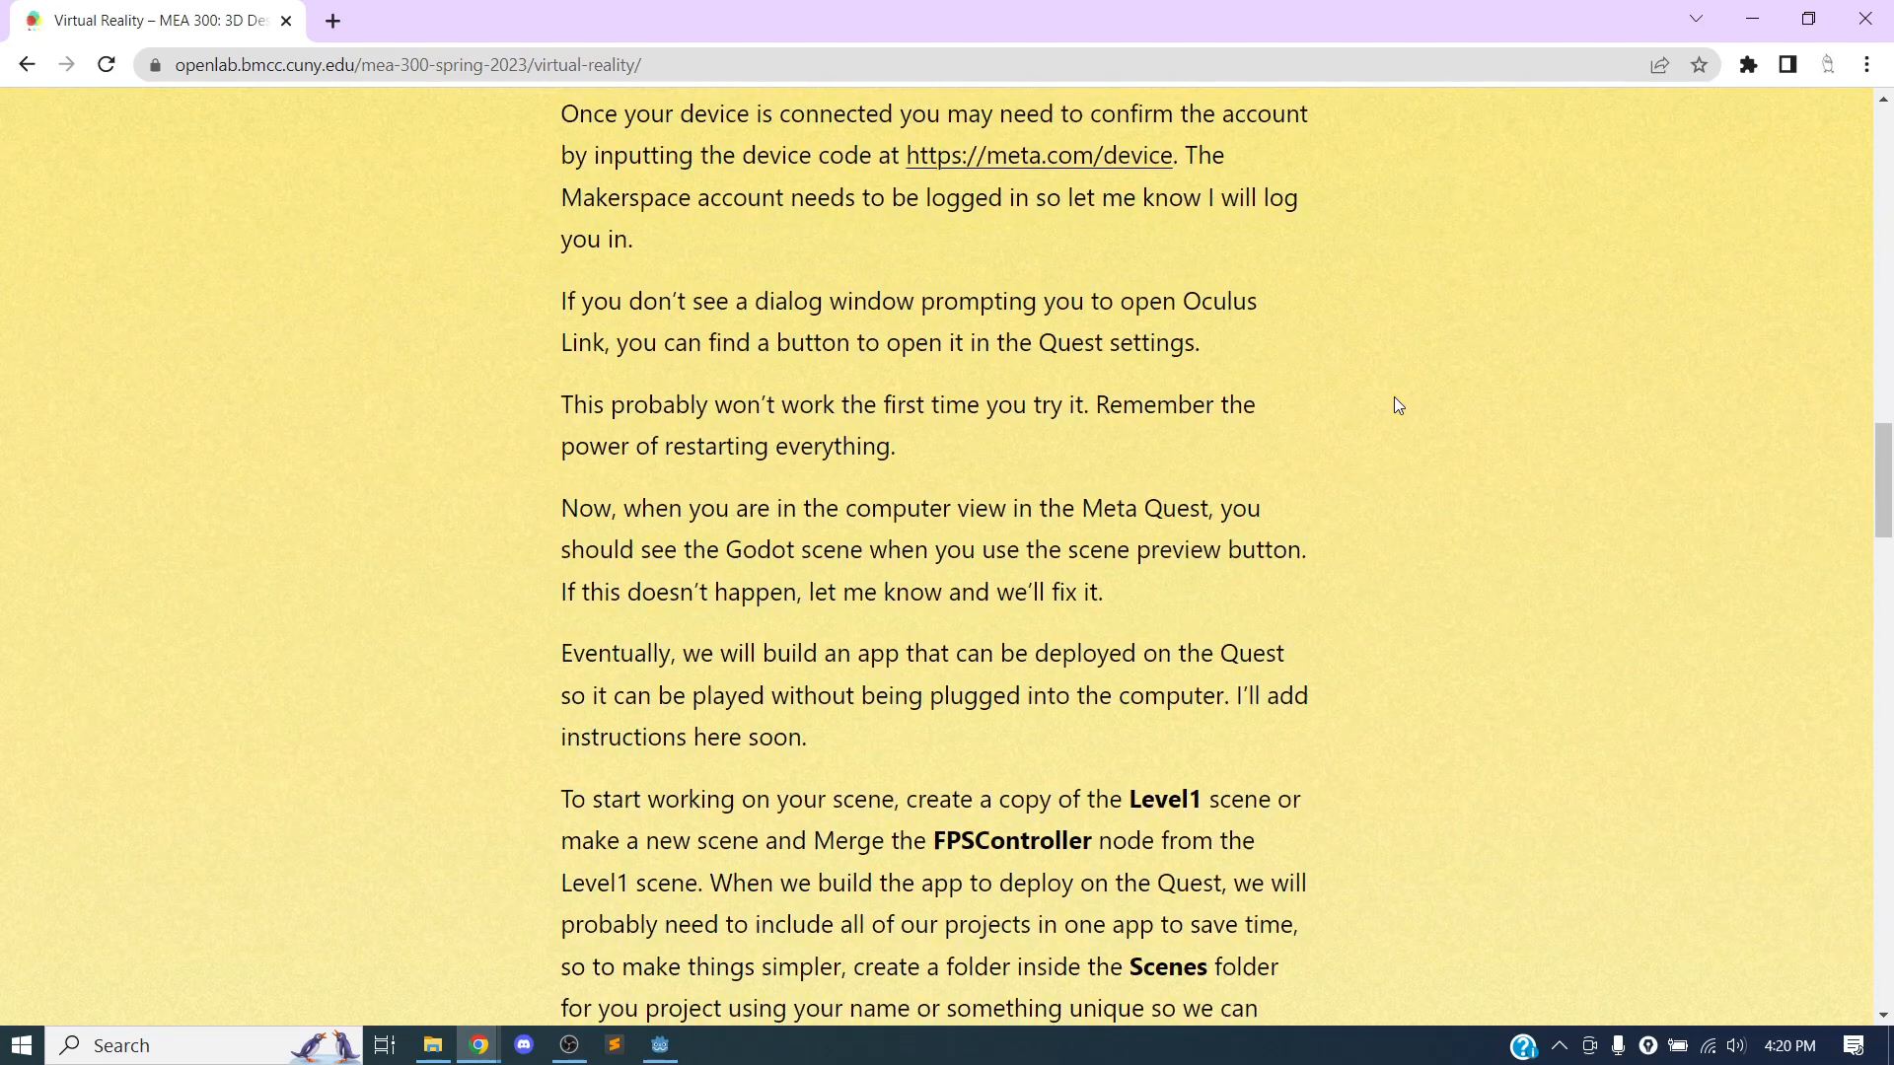
scroll(1394, 397, "down", 7)
left_click_drag(505, 484, 782, 485)
left_click(844, 484)
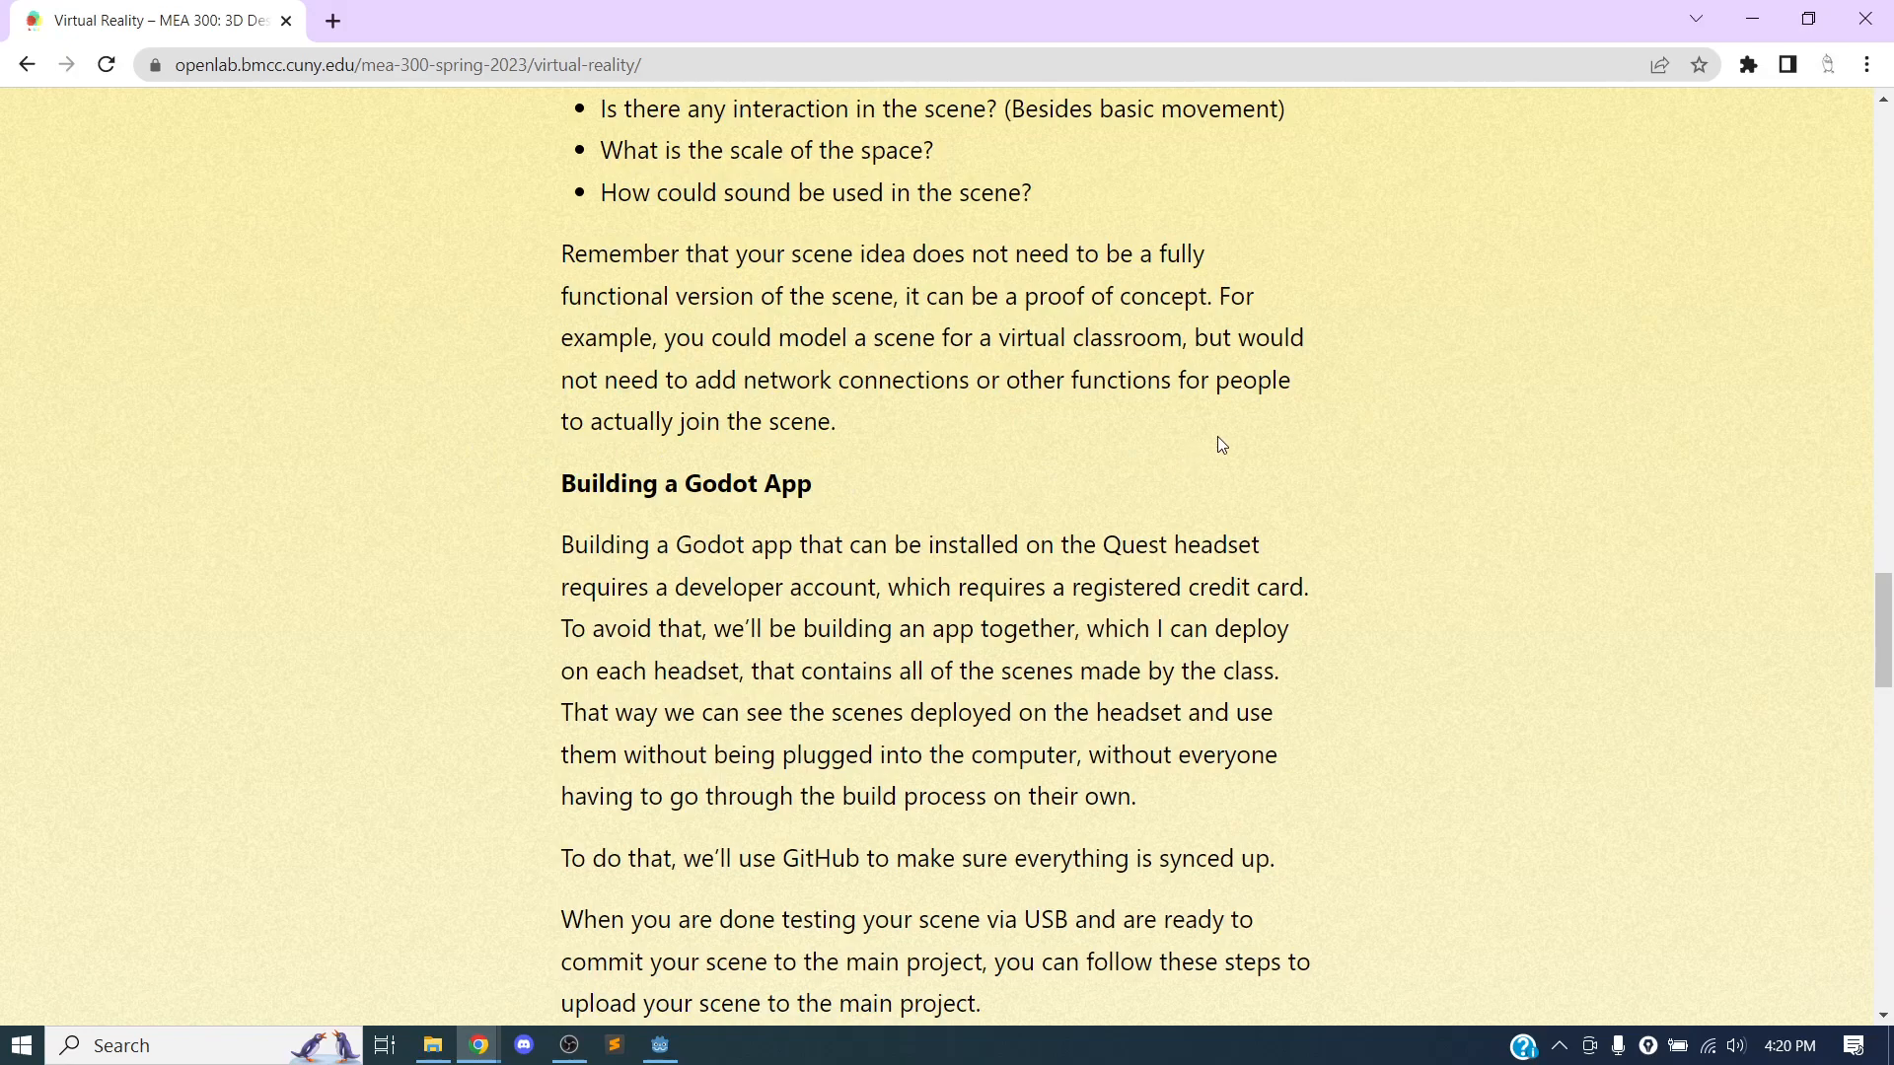
scroll(1040, 407, "down", 4)
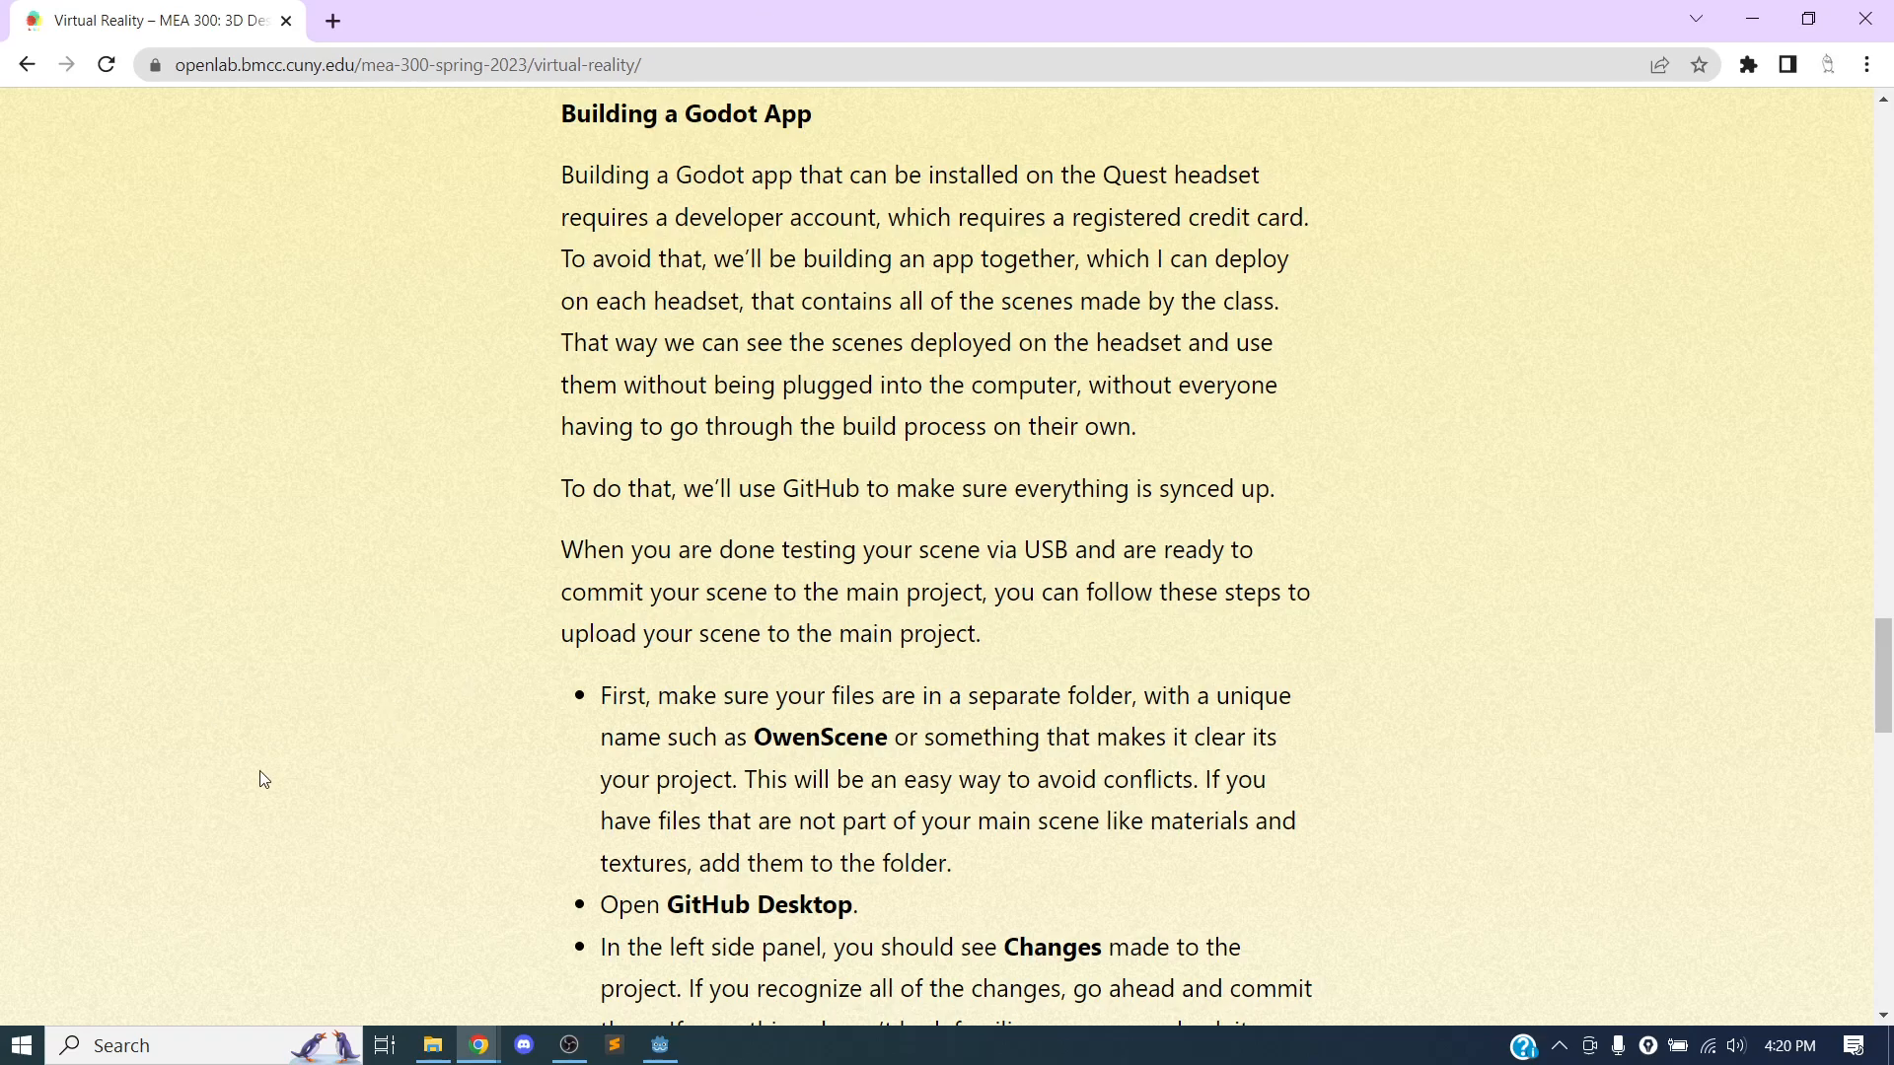
left_click(569, 1046)
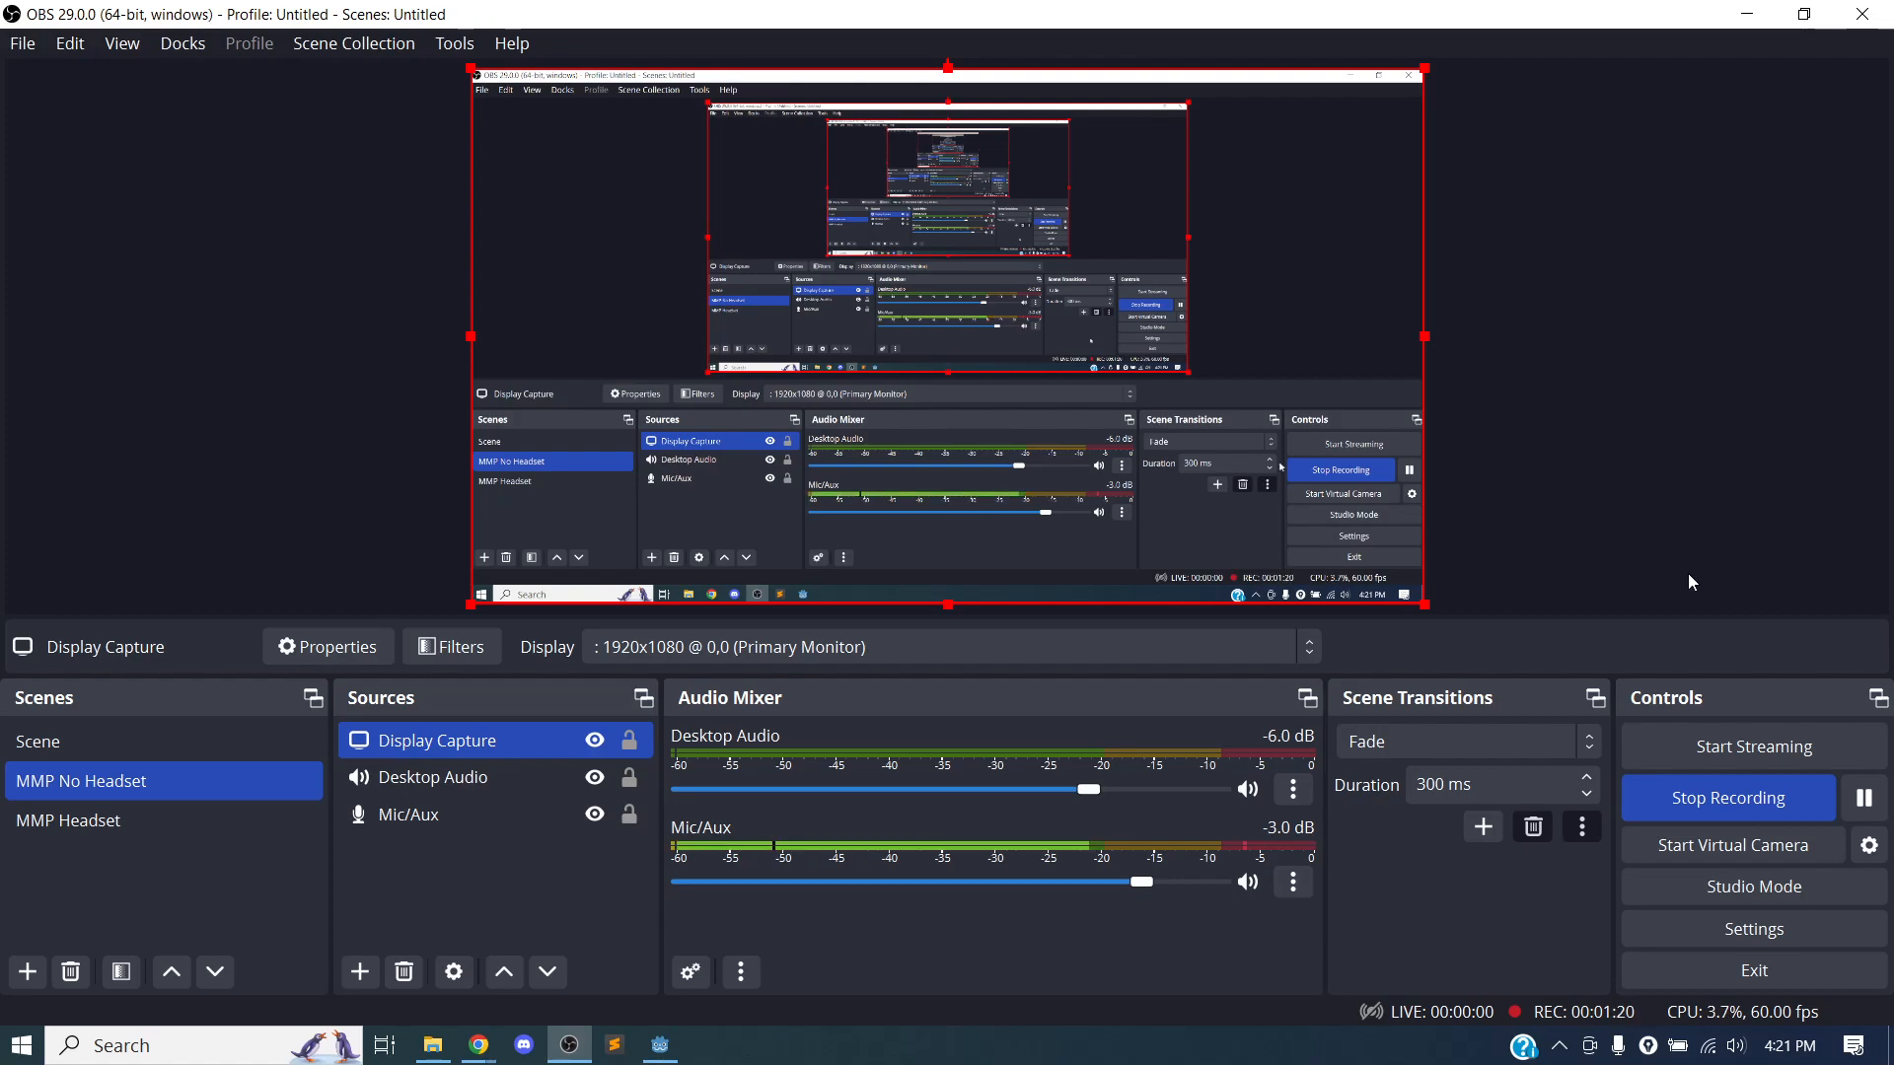
left_click(1741, 30)
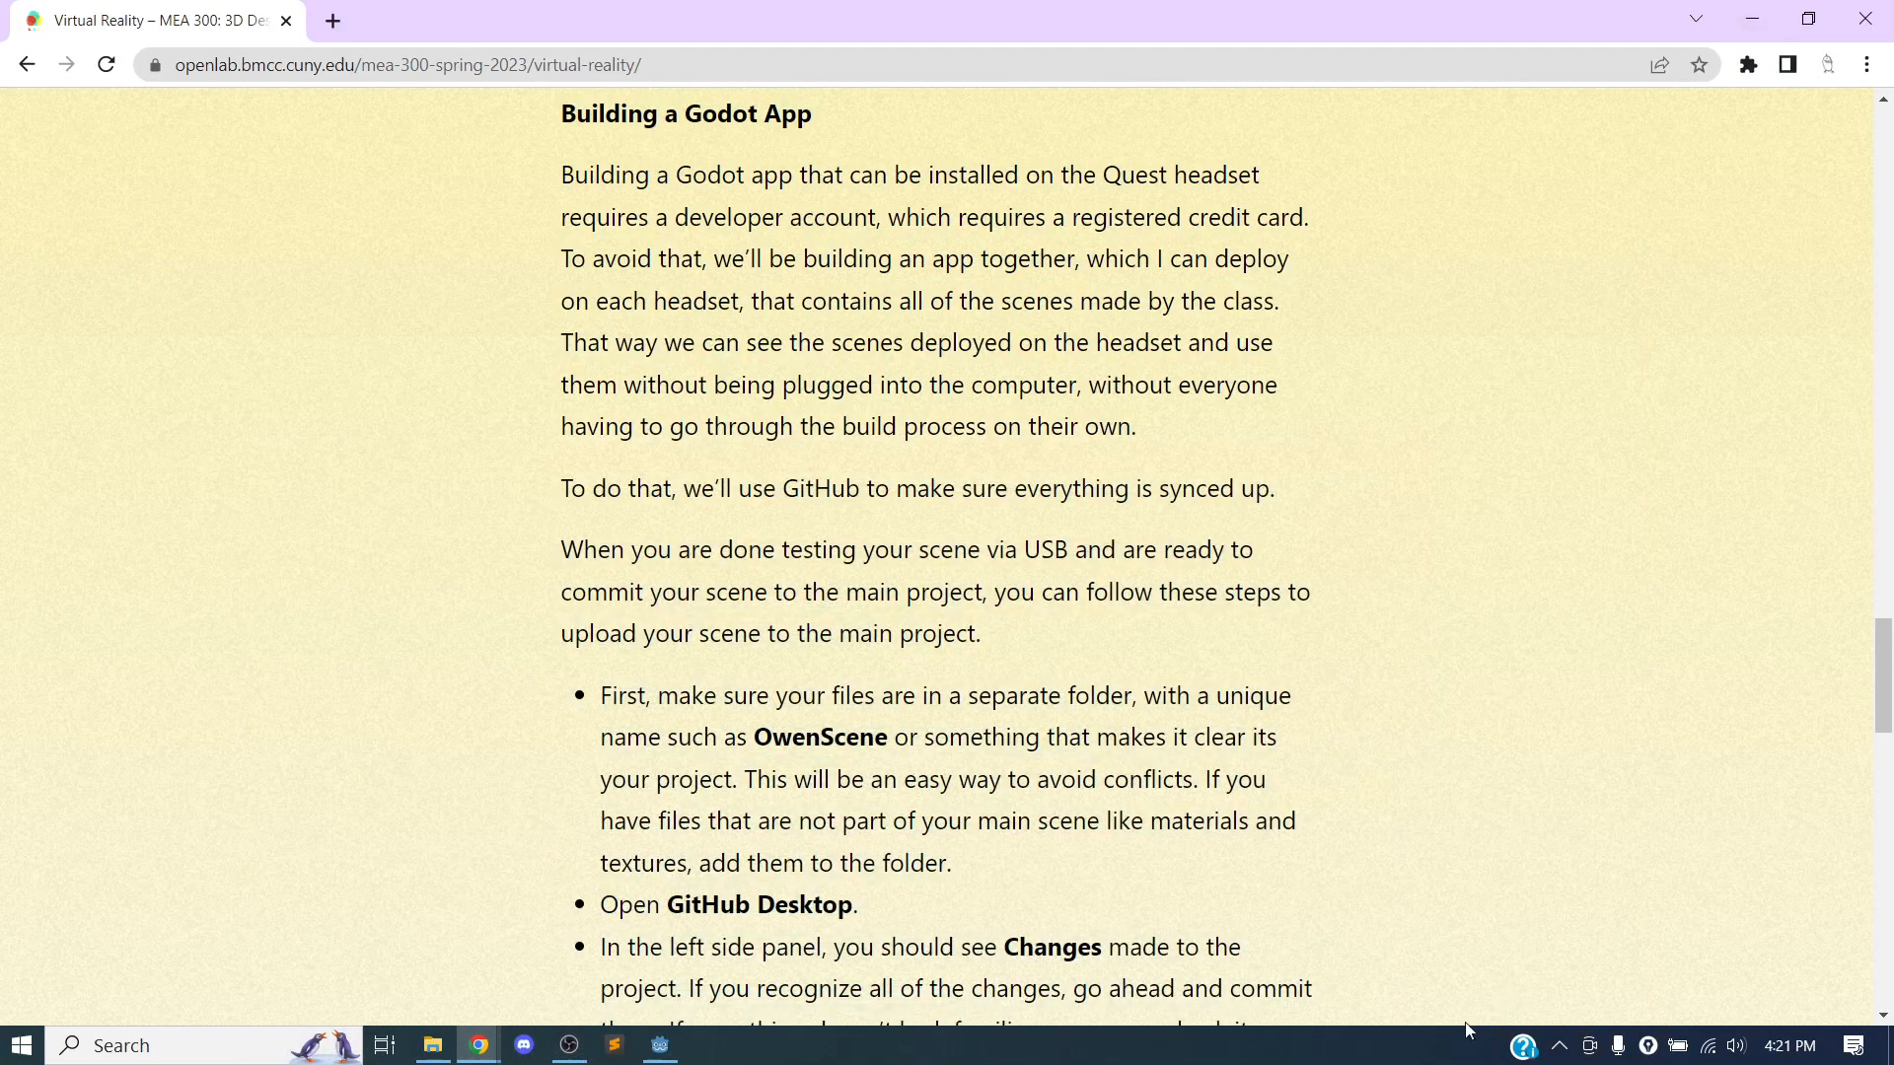
left_click(570, 1046)
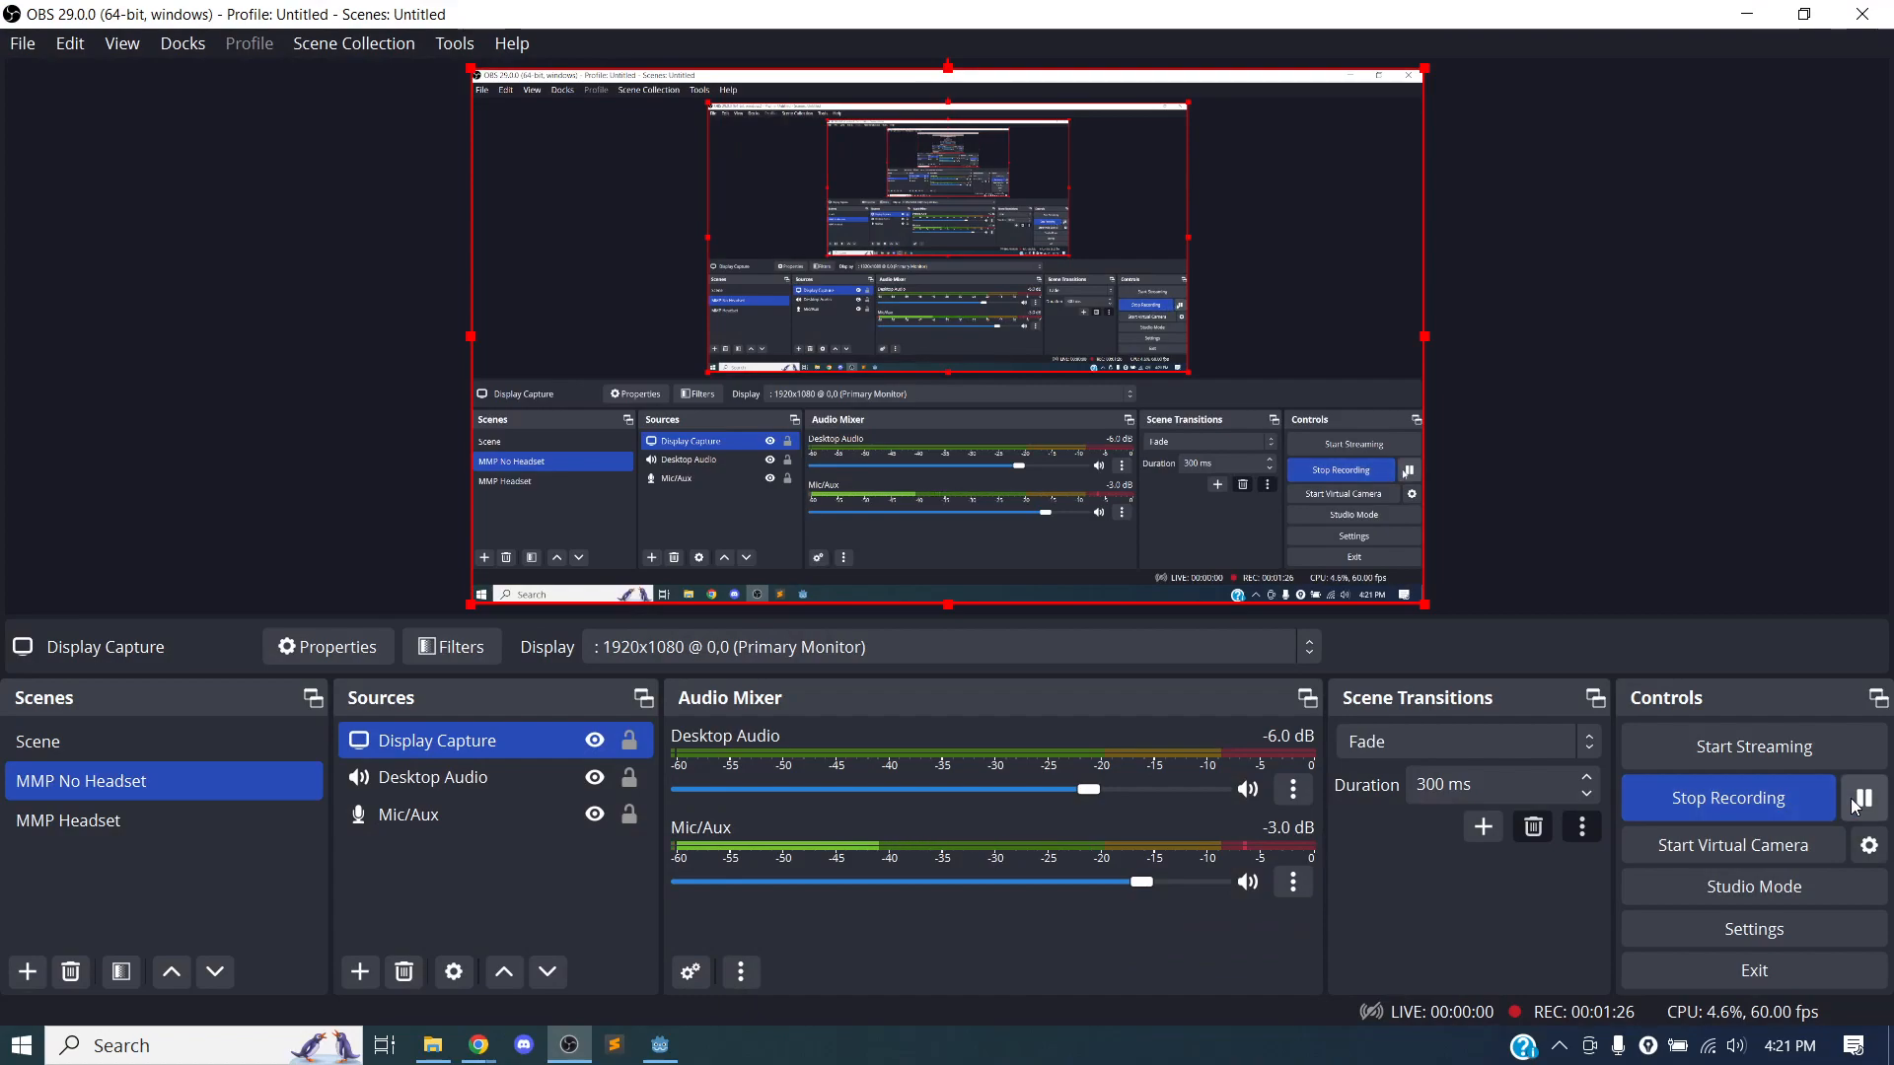
left_click(1762, 24)
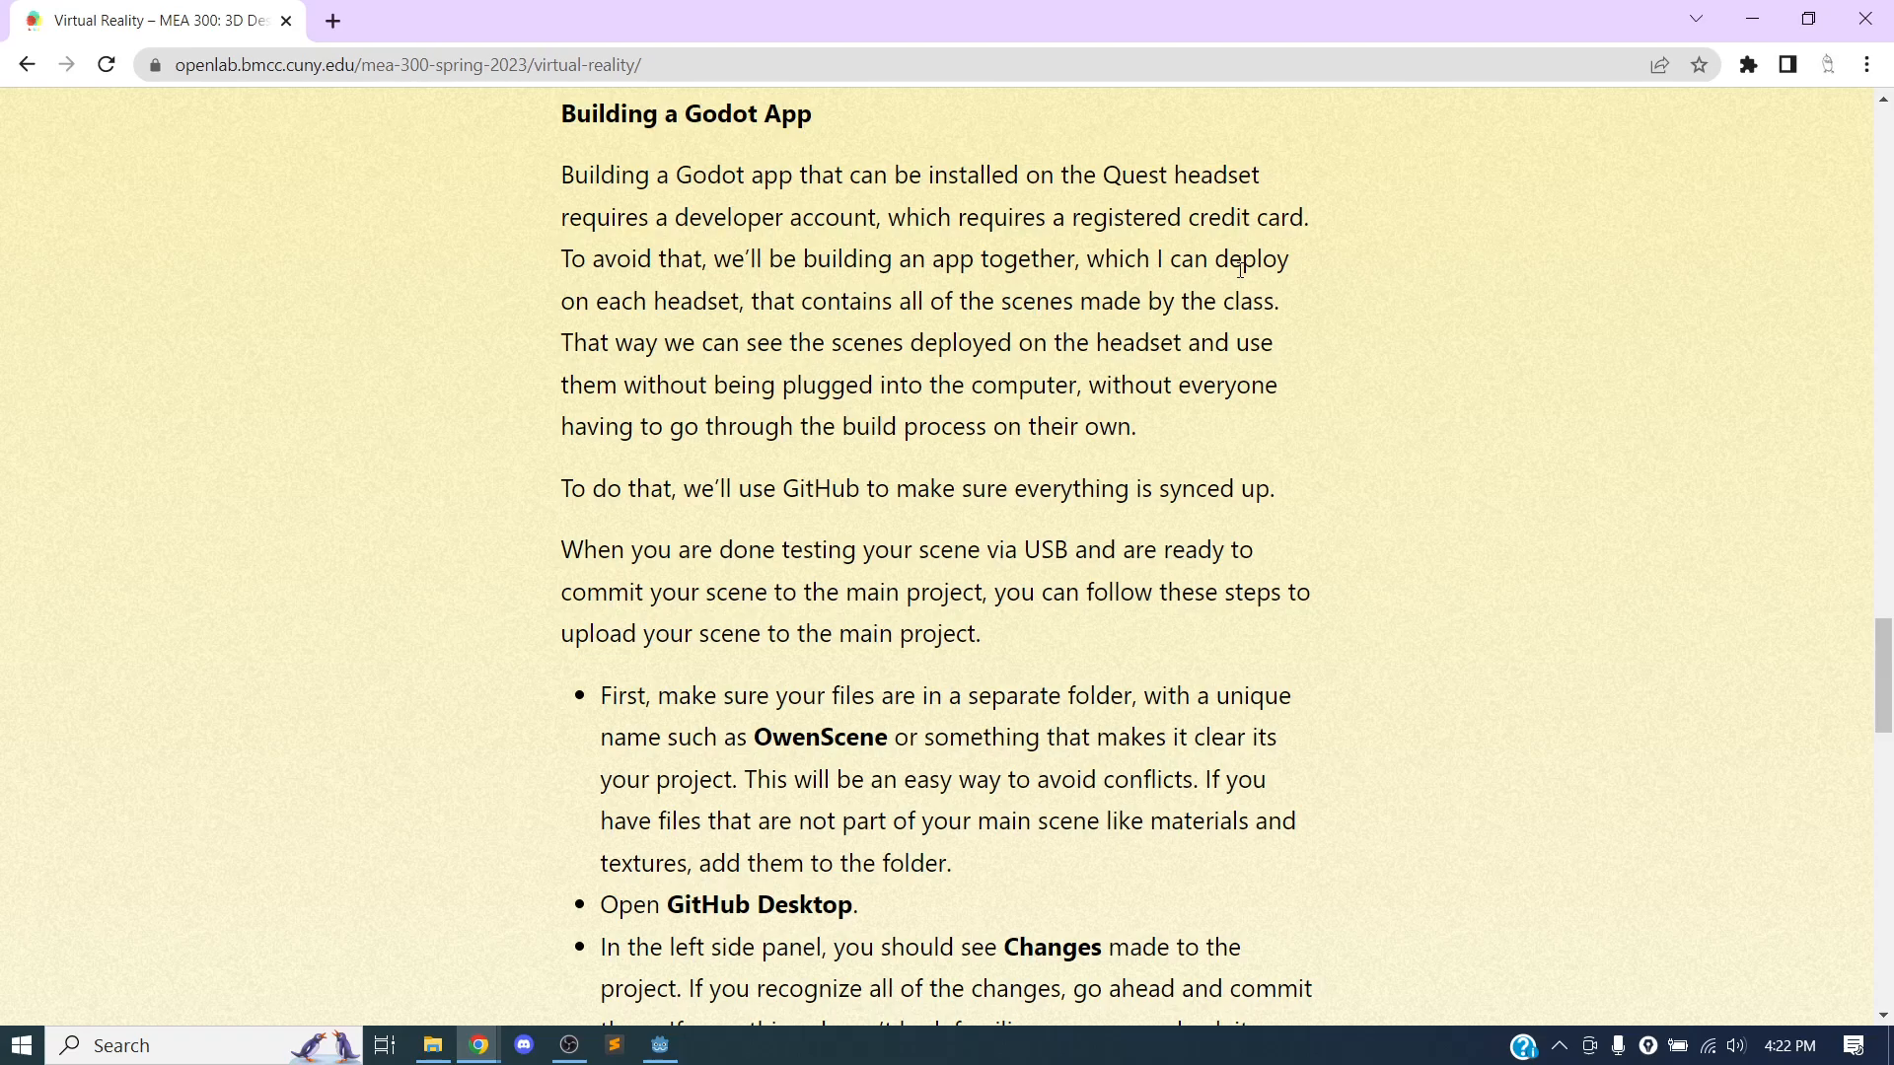
left_click(559, 1052)
left_click(1864, 797)
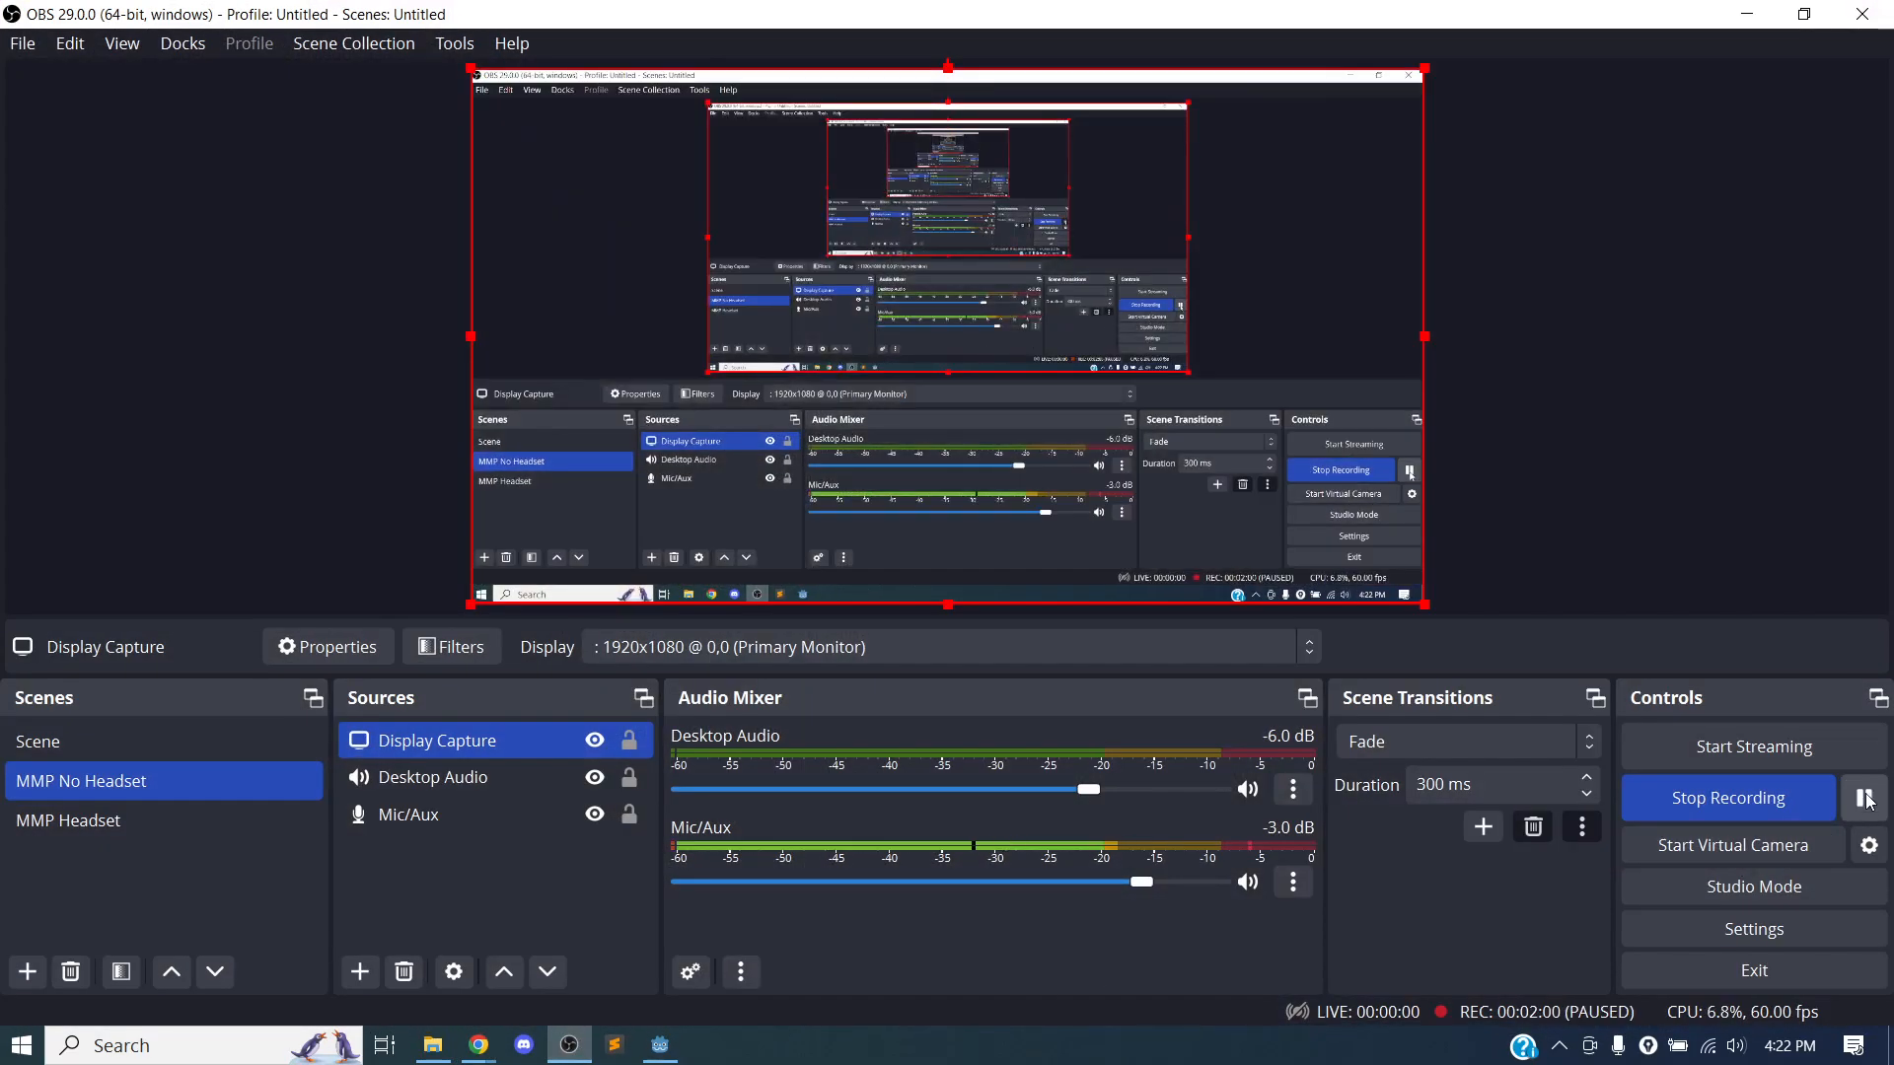
left_click(1743, 11)
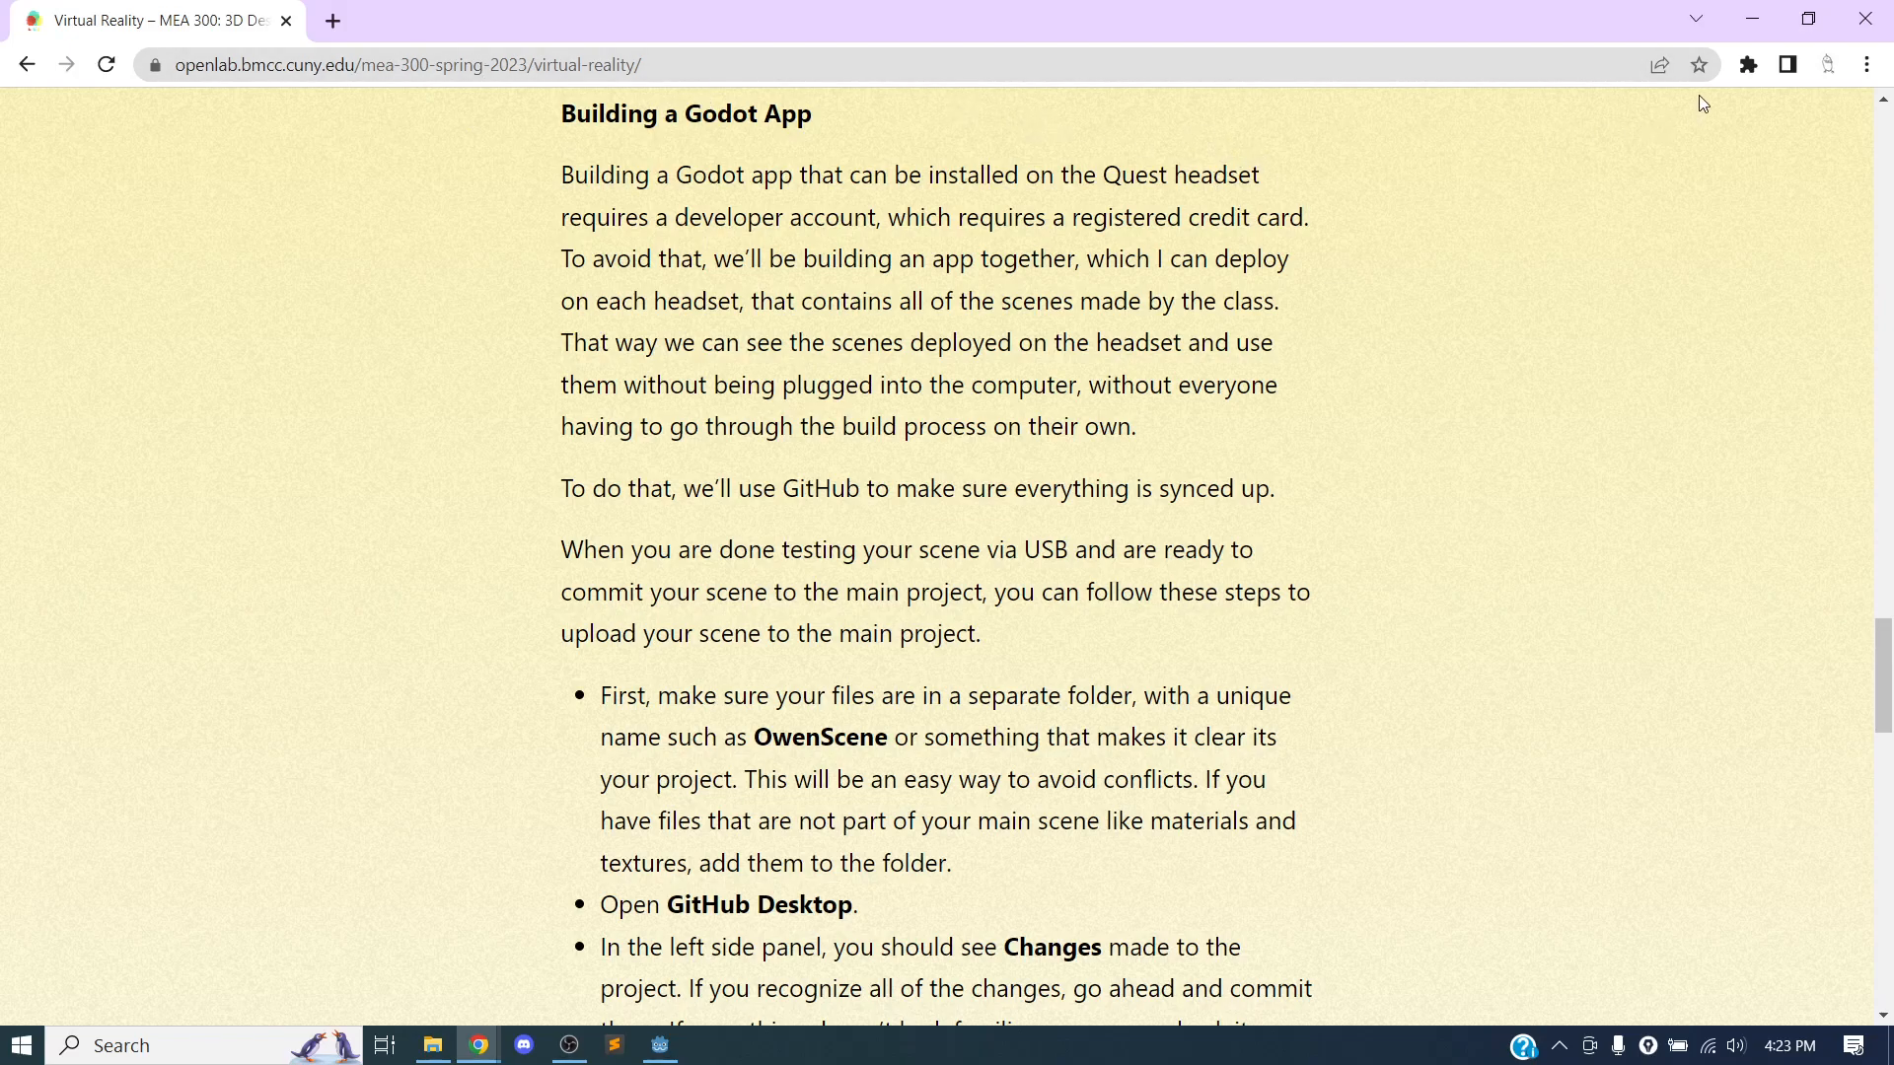
Switch to the Godot project, fold the FPController node, and show the Scenes folder's contents in an enlarged file list.
left_click(1753, 20)
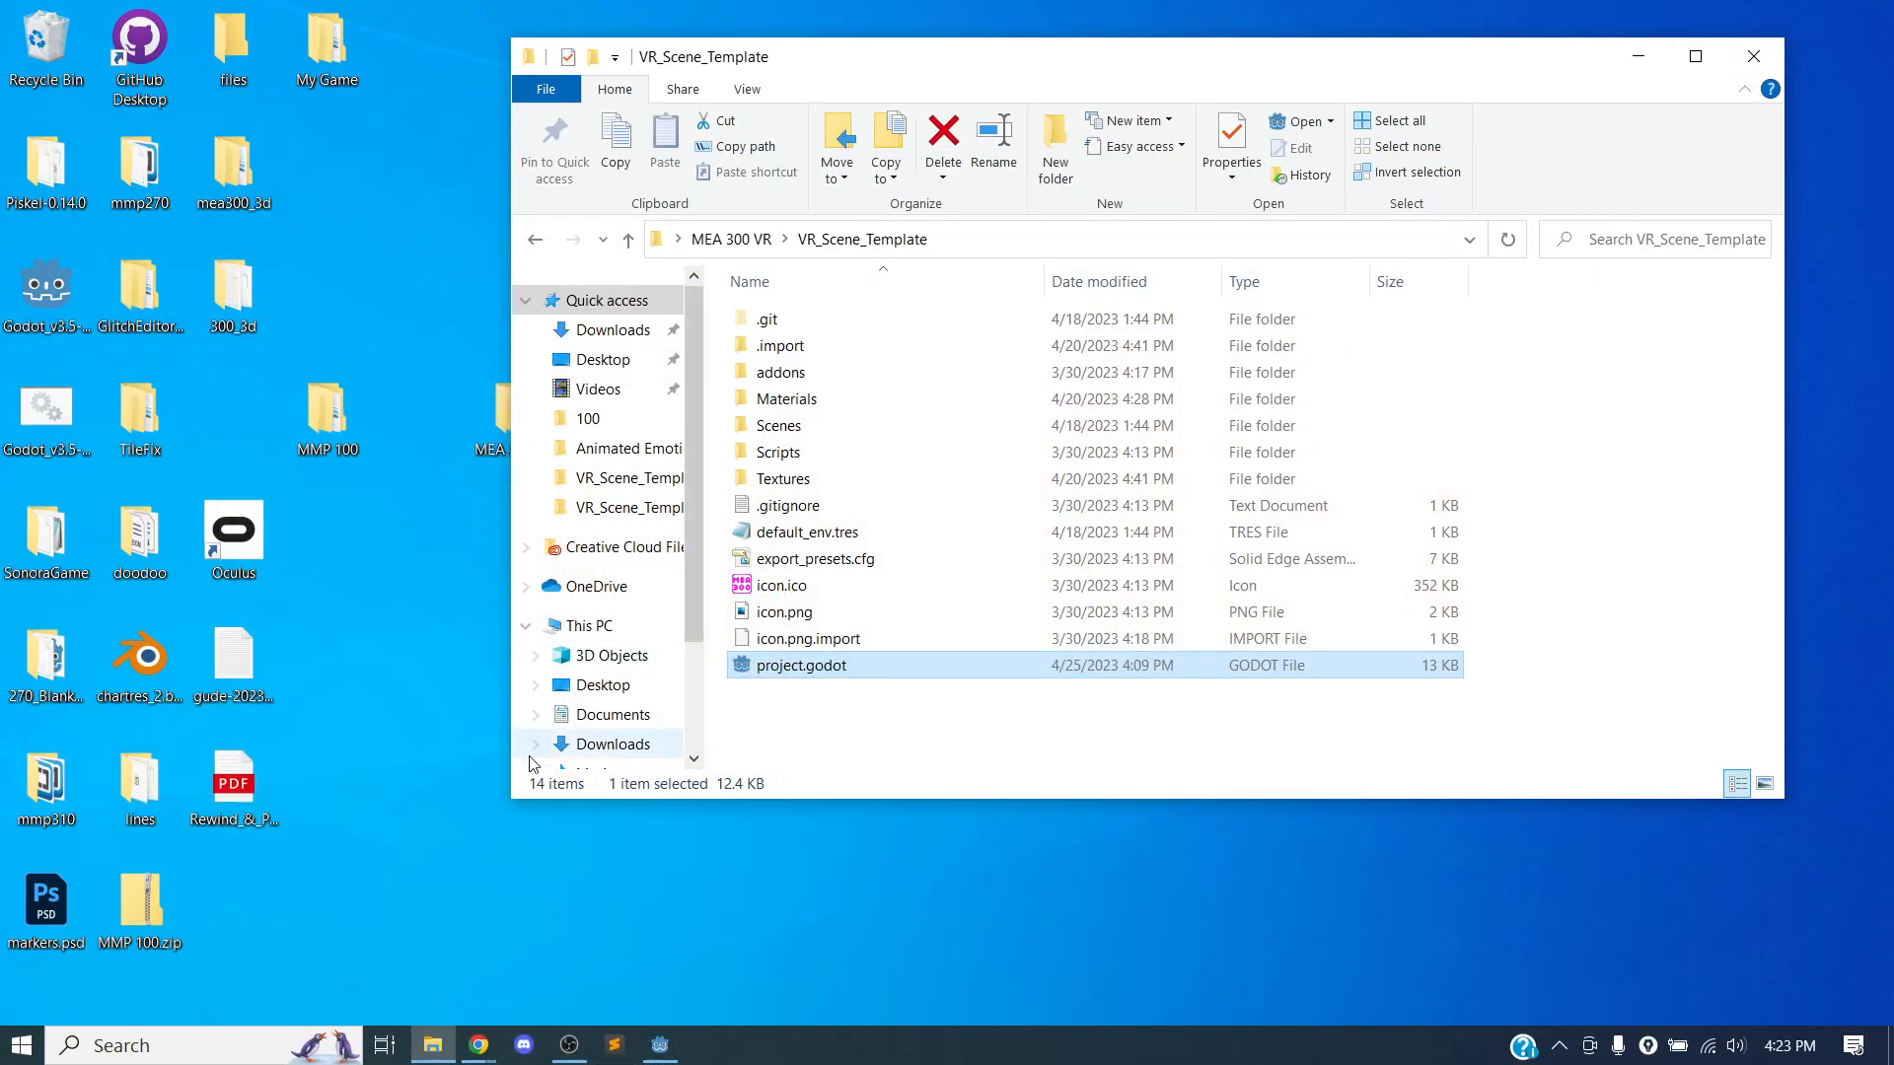
left_click(660, 1045)
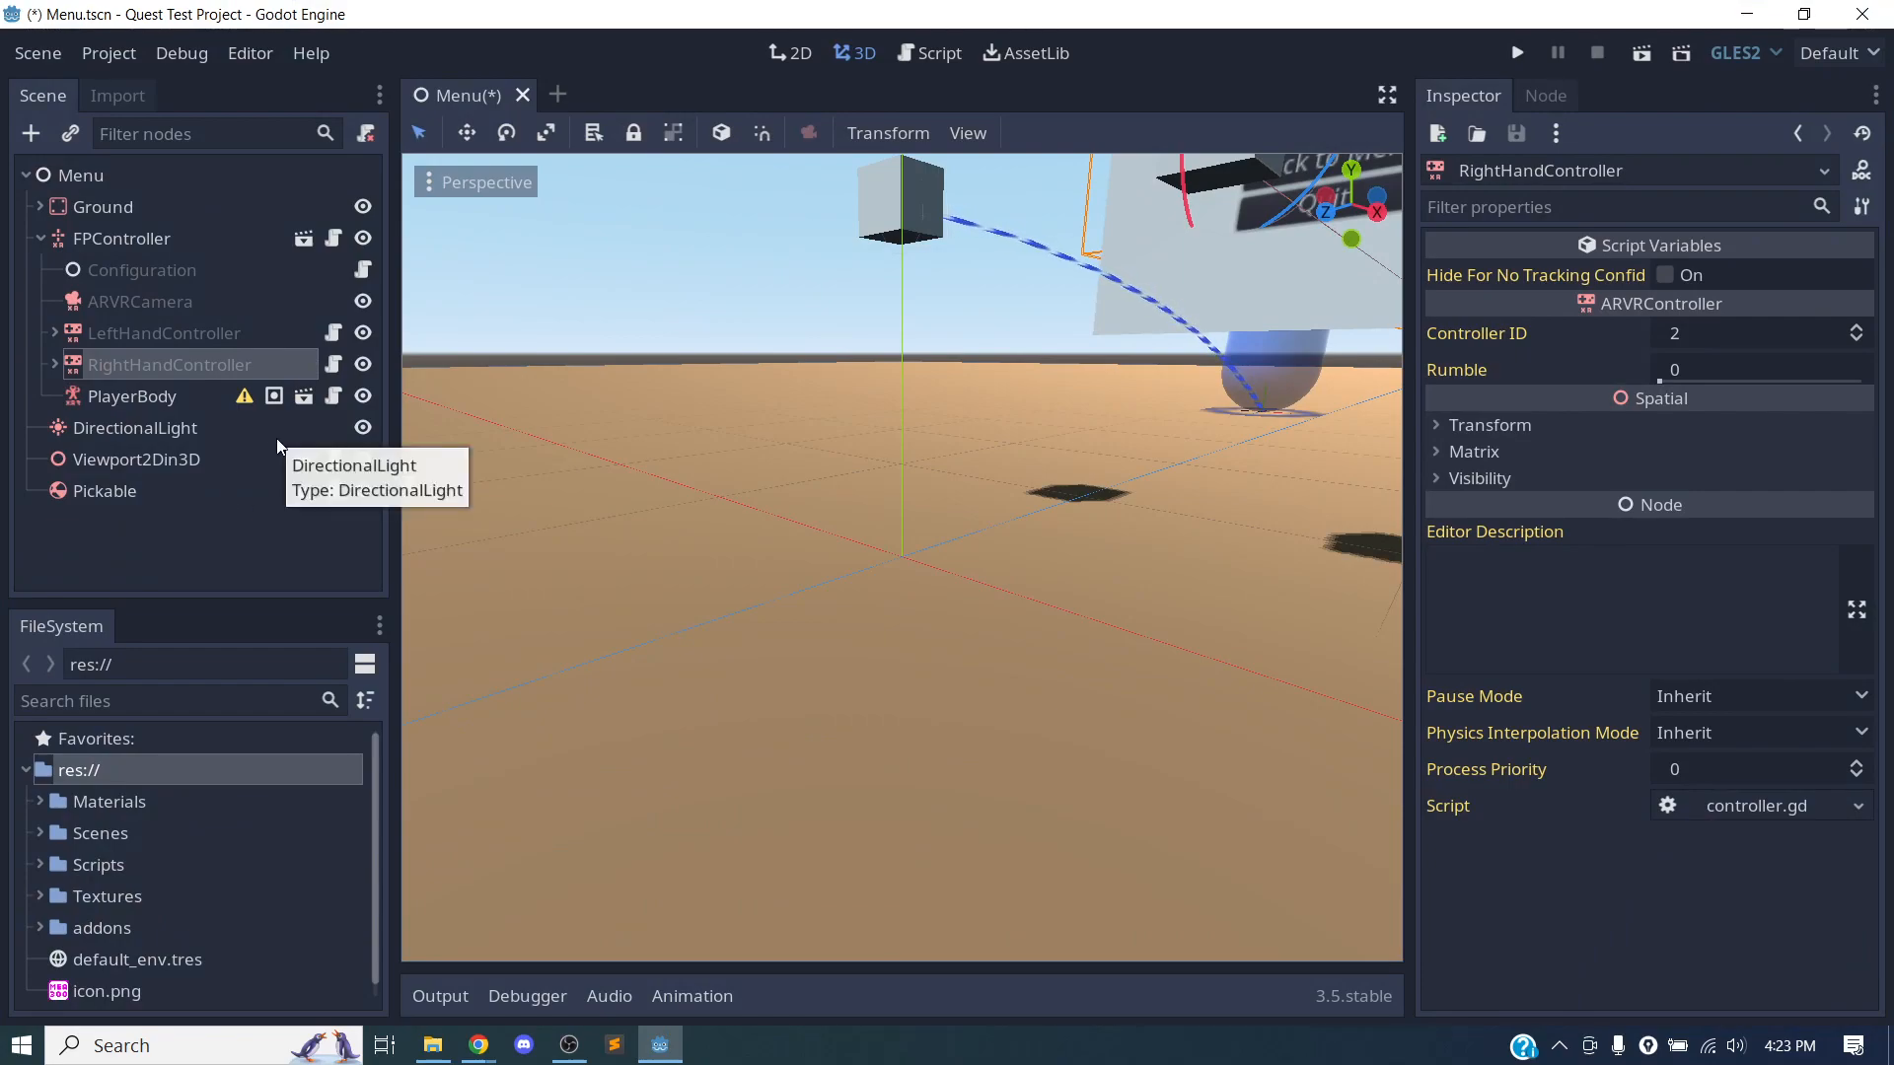
left_click(40, 240)
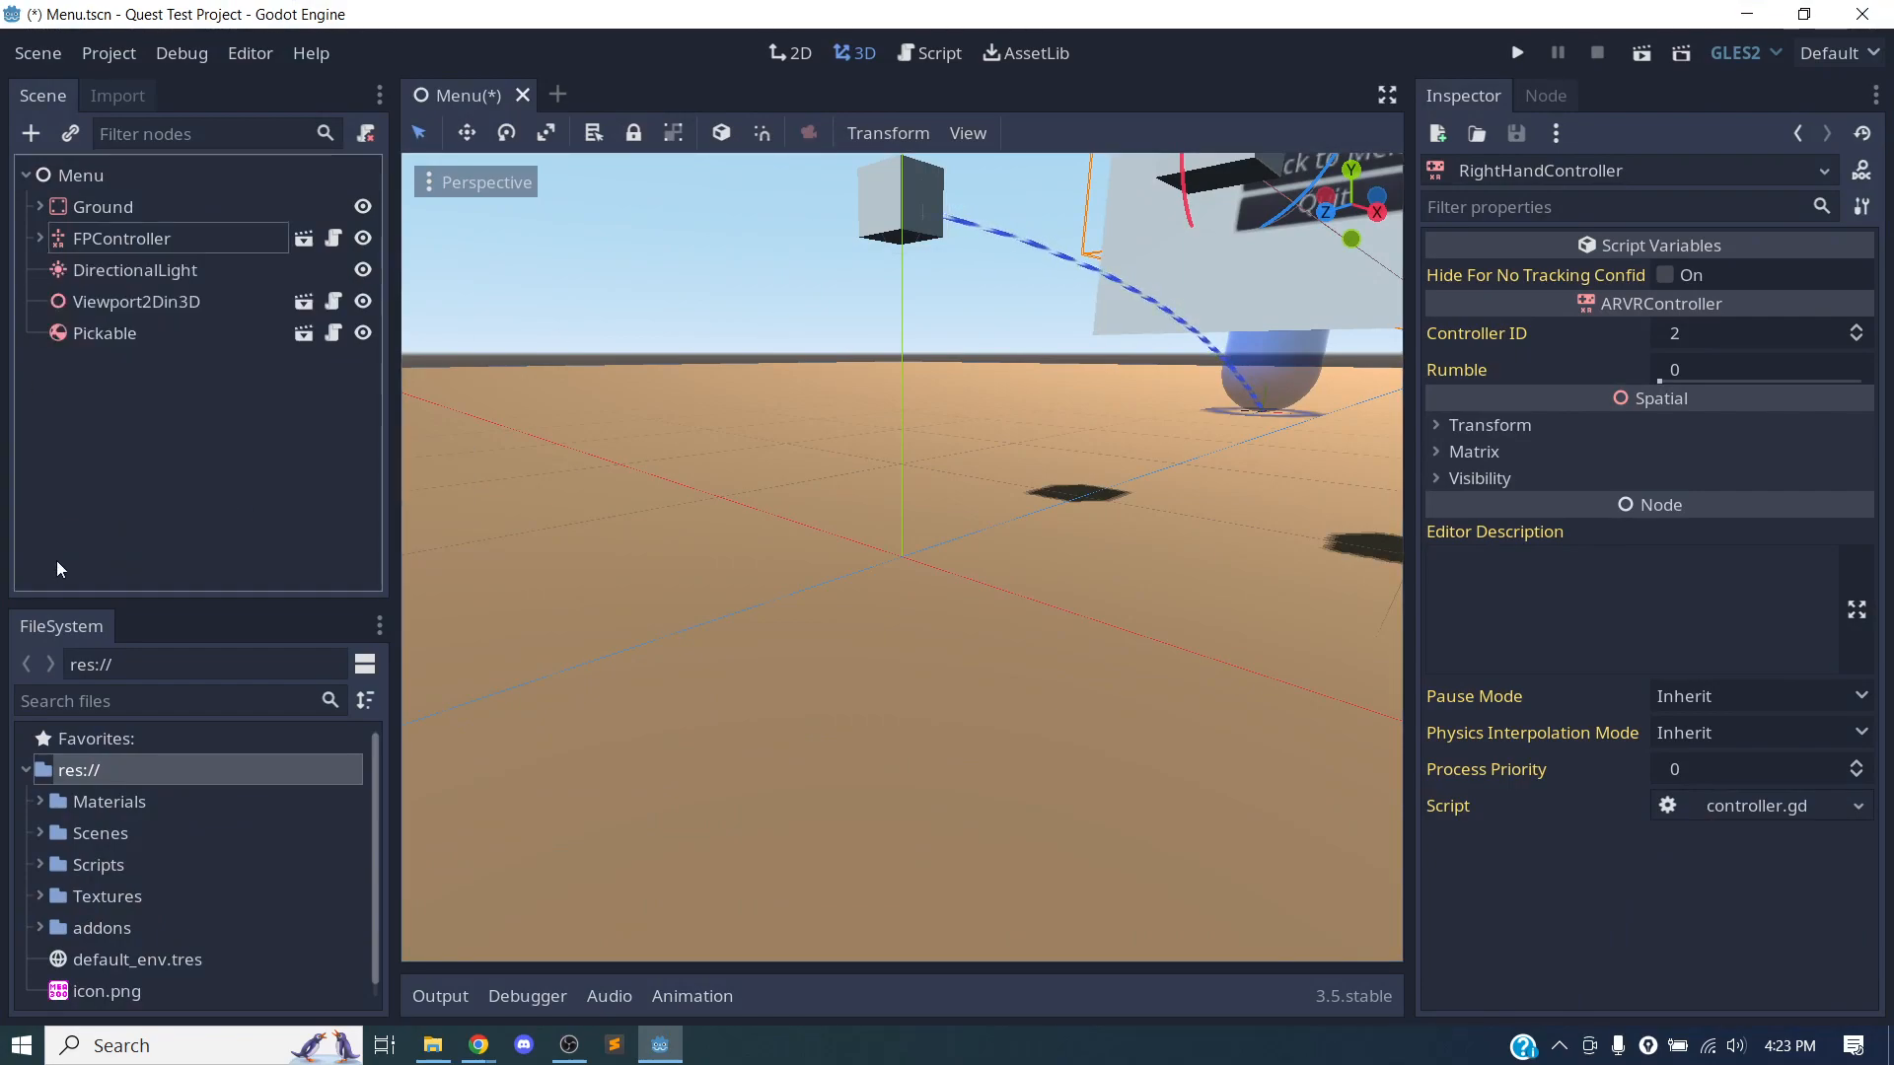
left_click(40, 833)
scroll(115, 807, "down", 1)
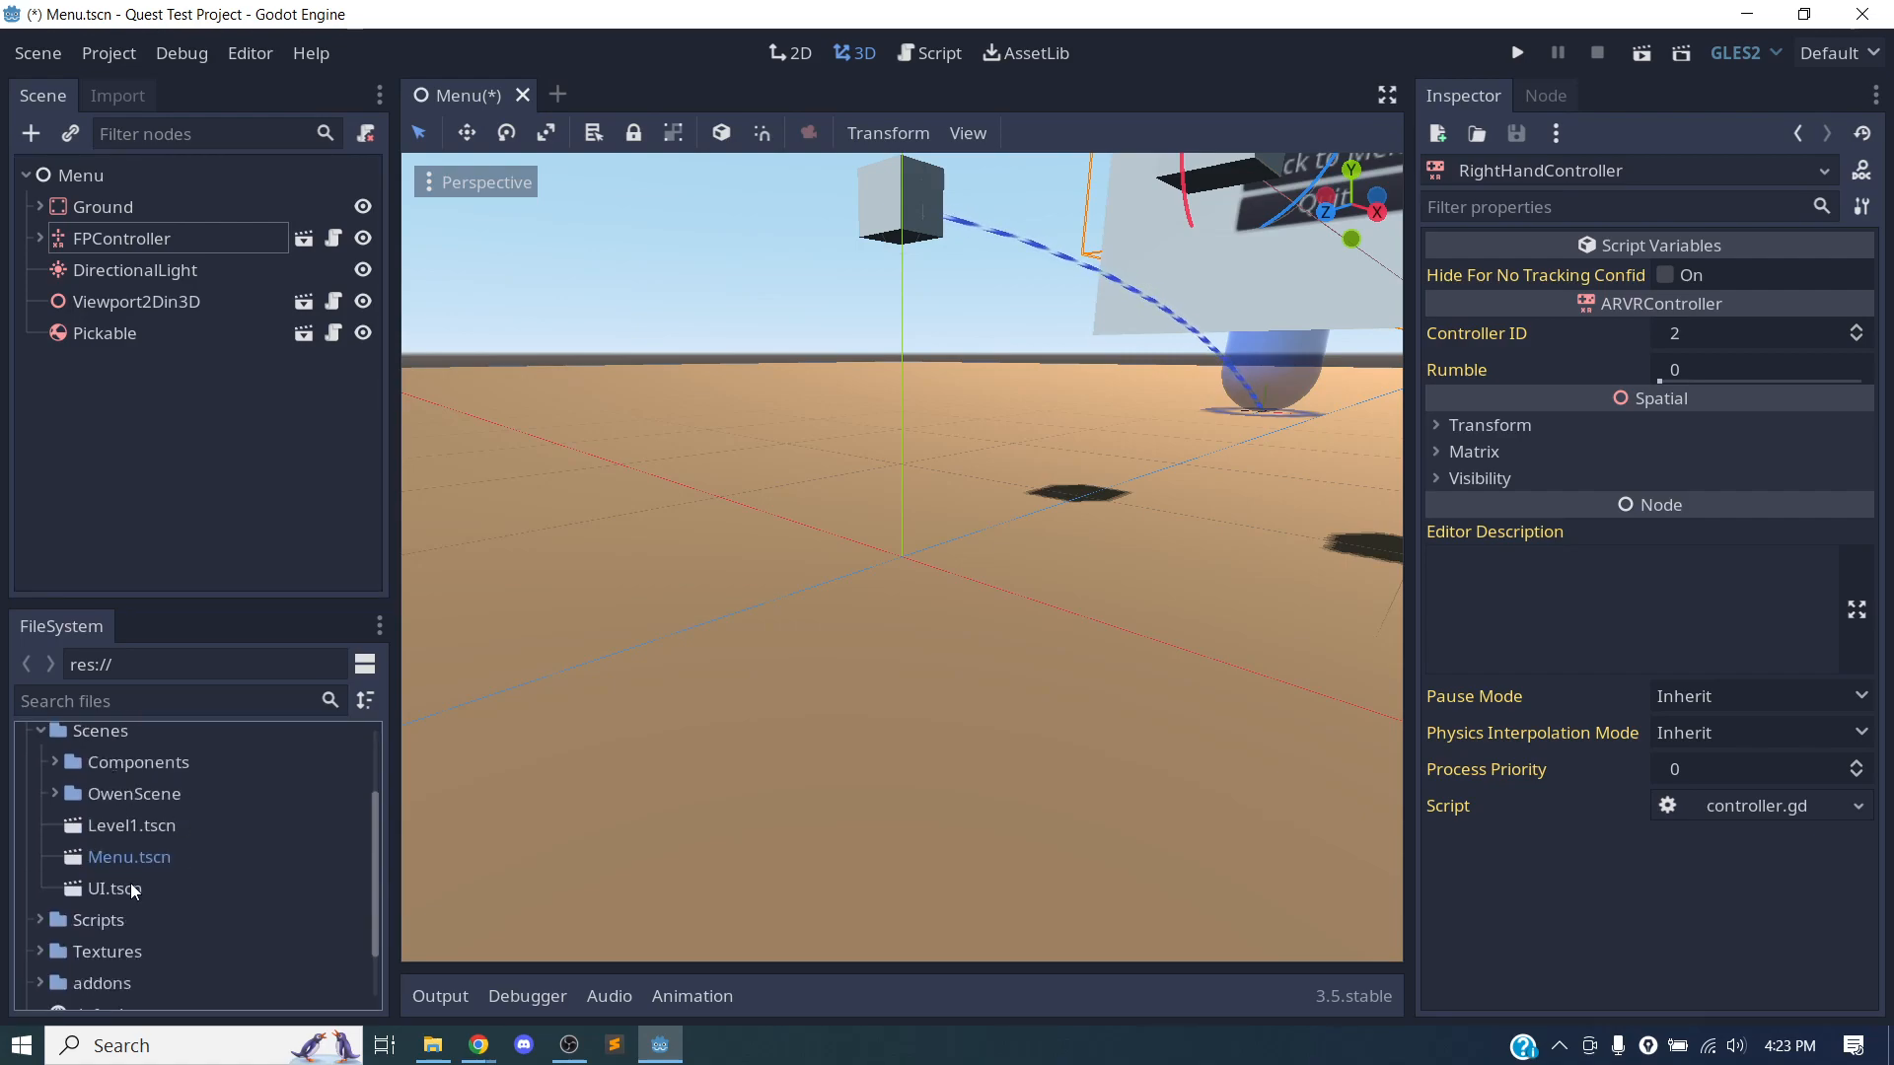
left_click(156, 826)
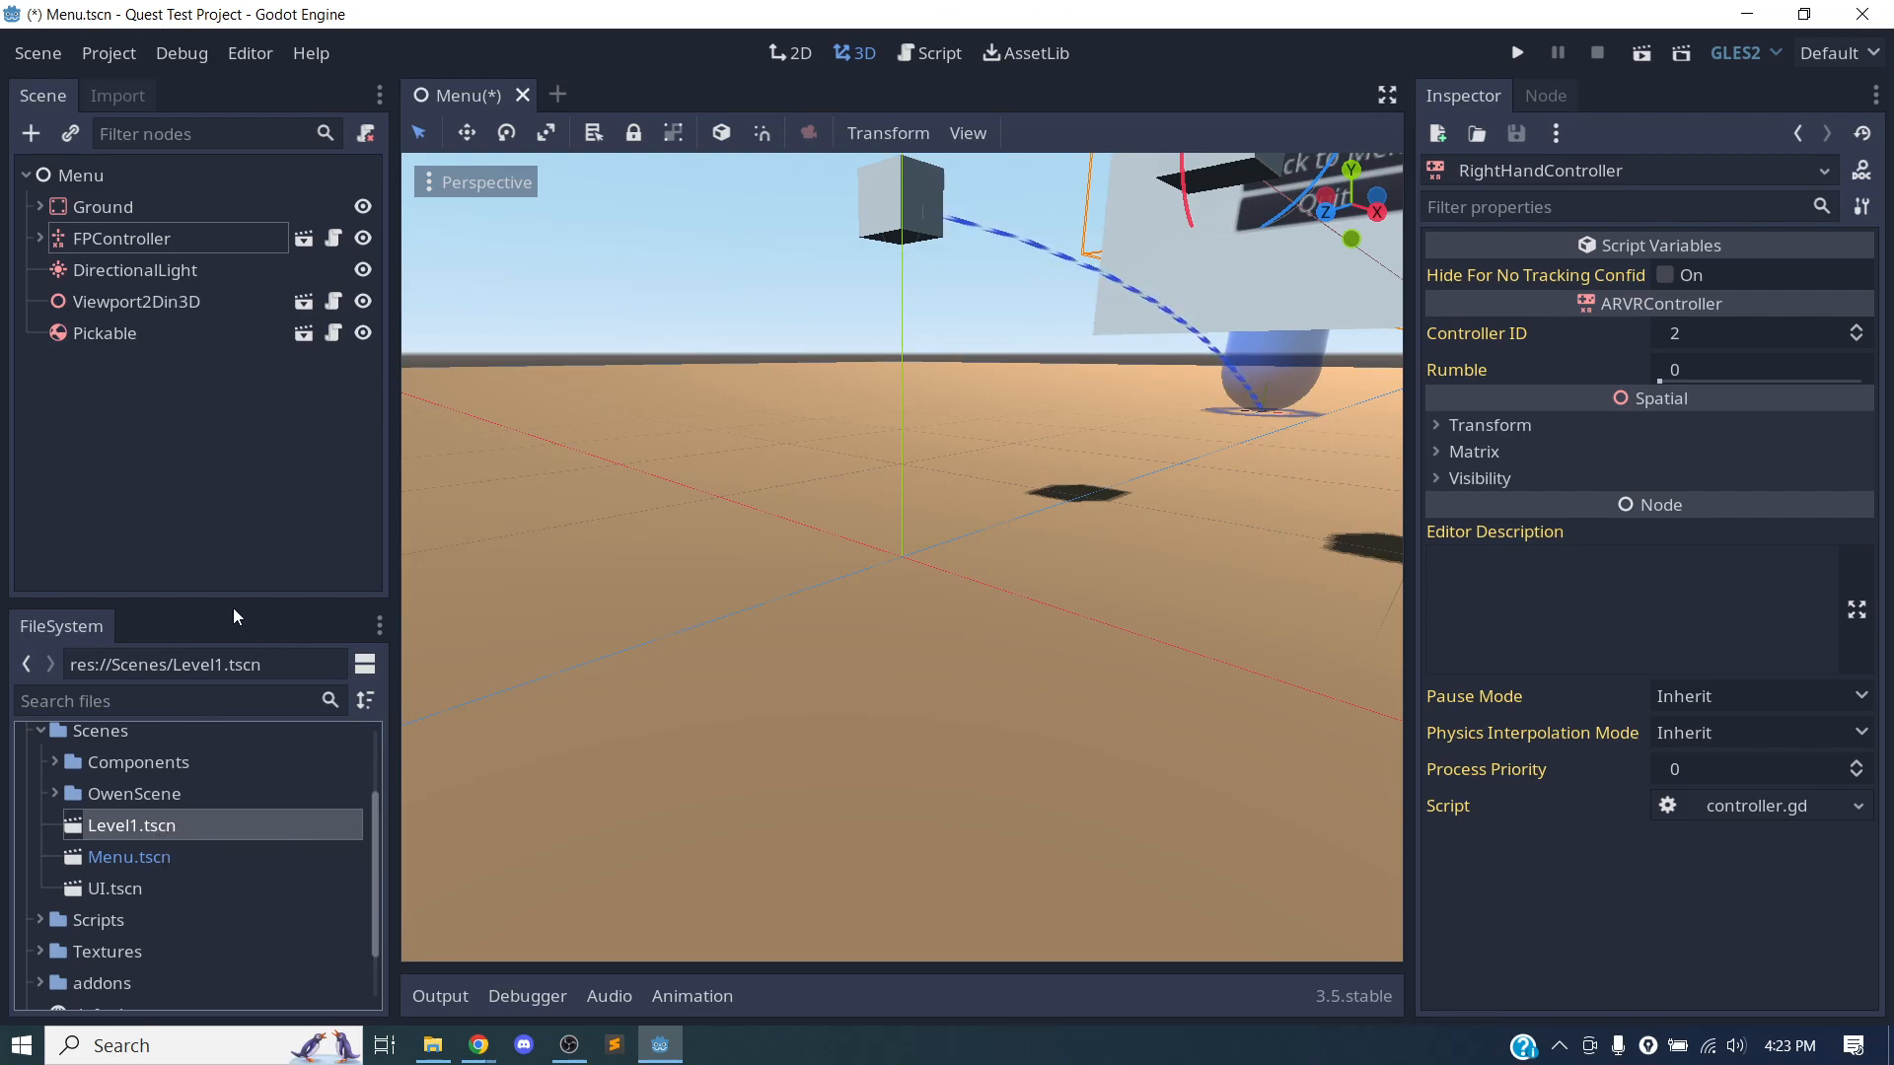
left_click_drag(234, 599, 245, 438)
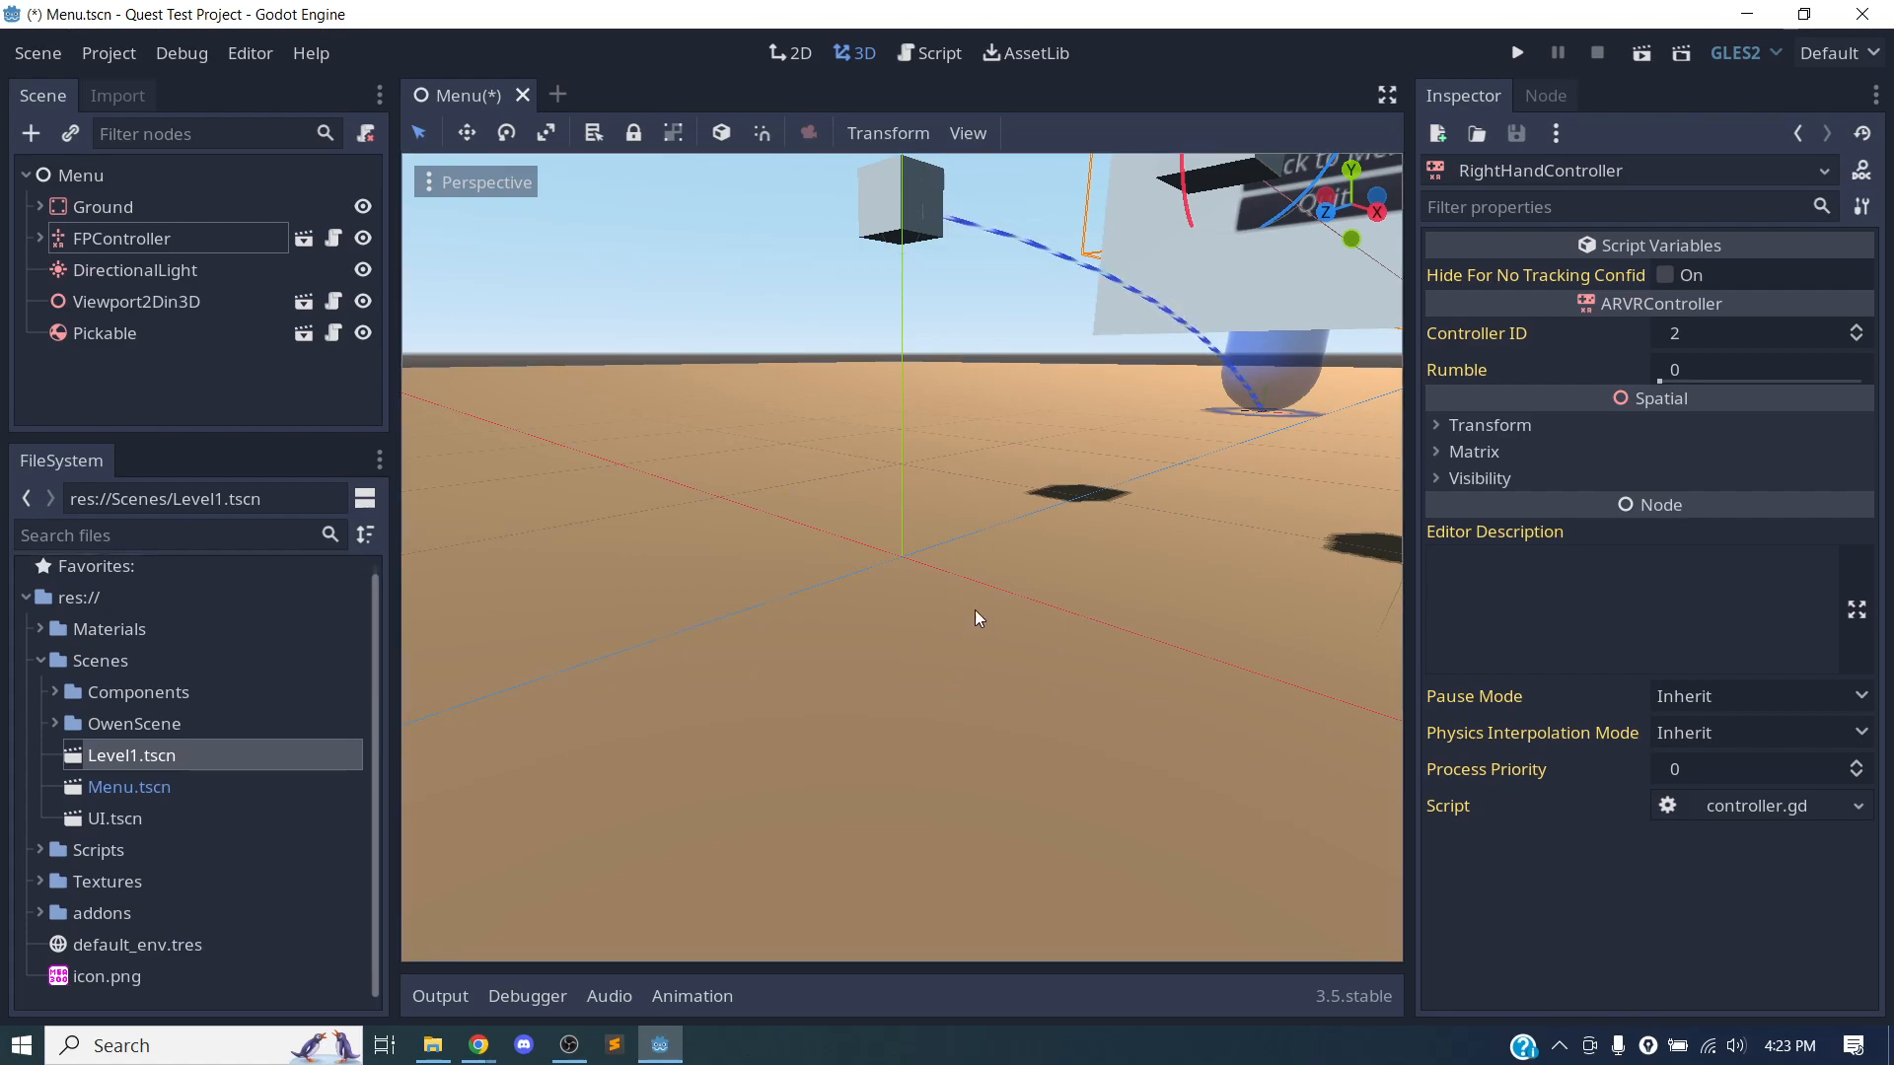
Examine the floating menu panel and the player controllers in the Menu scene's 3D view.
scroll(962, 552, "up", 4)
scroll(971, 475, "down", 12)
middle_click_drag(981, 469, 933, 549)
scroll(1123, 524, "up", 2)
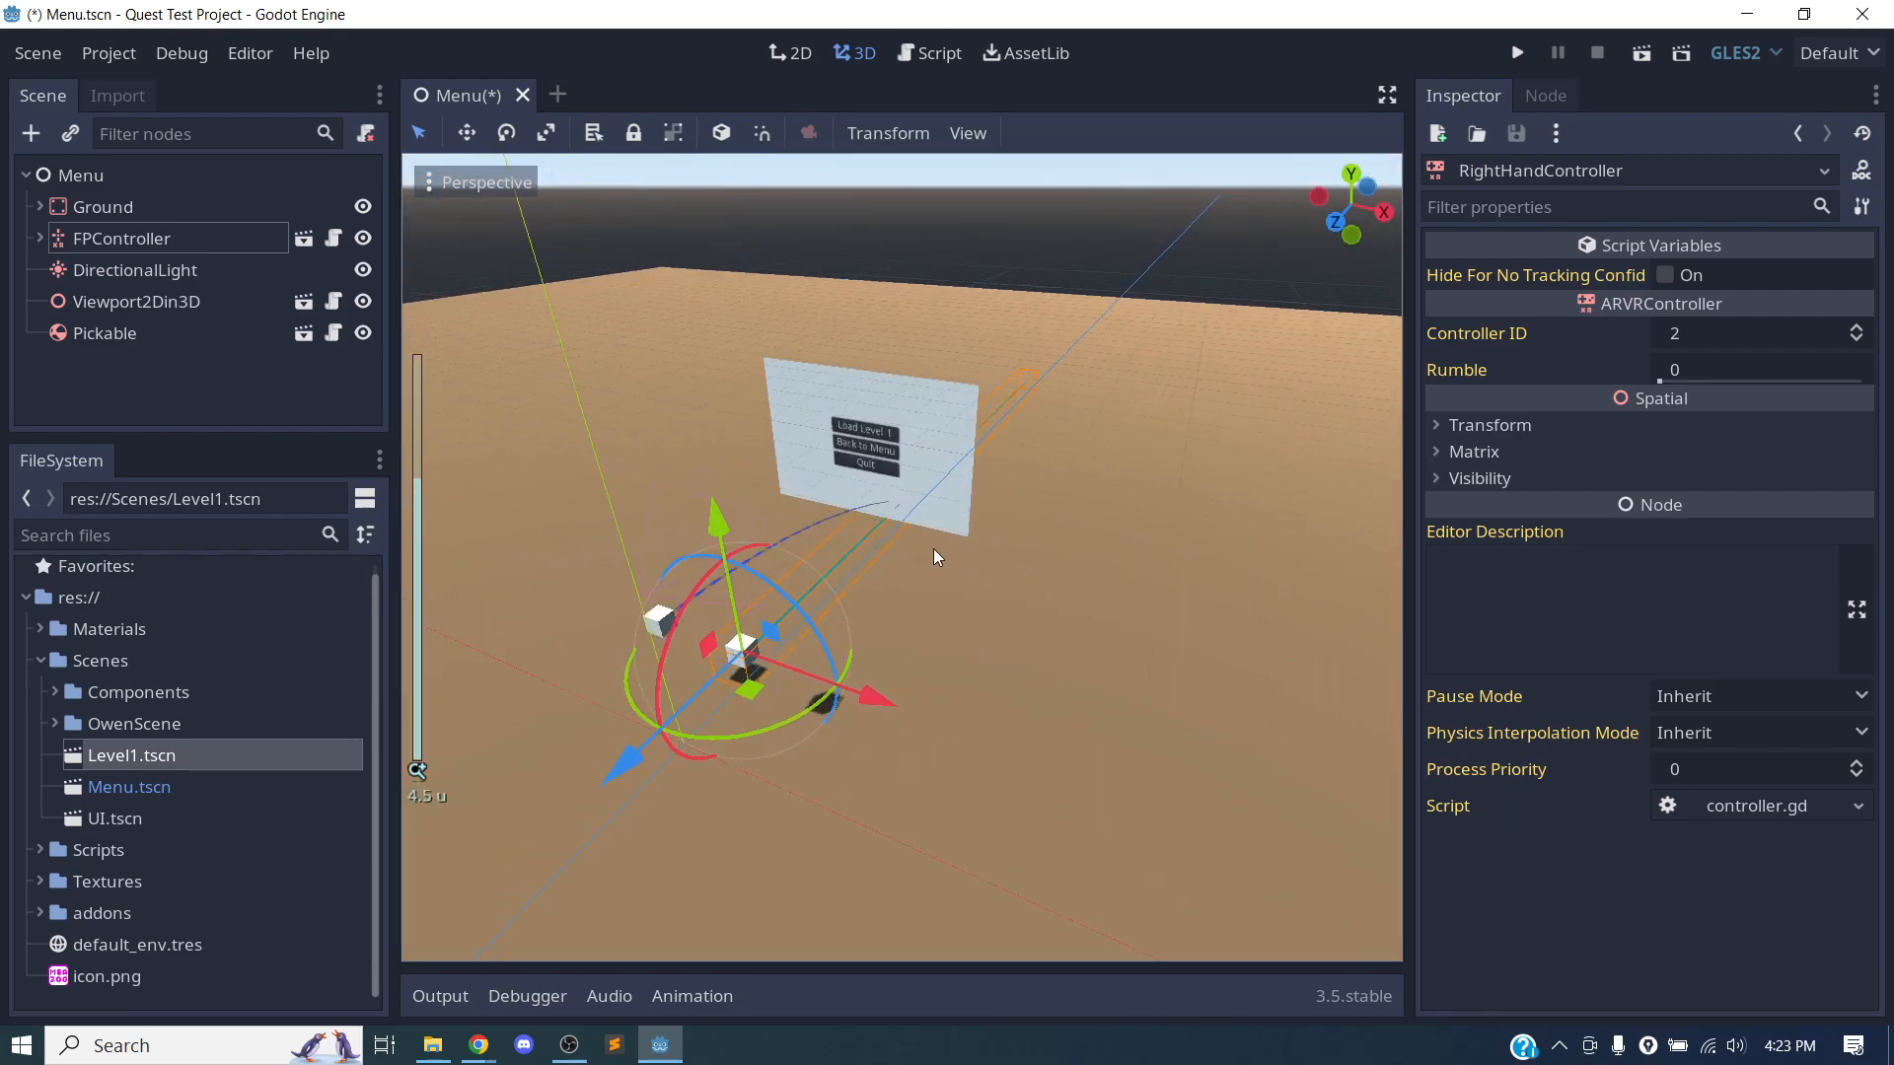
scroll(933, 548, "up", 10)
scroll(952, 690, "up", 3)
middle_click_drag(959, 866, 882, 641)
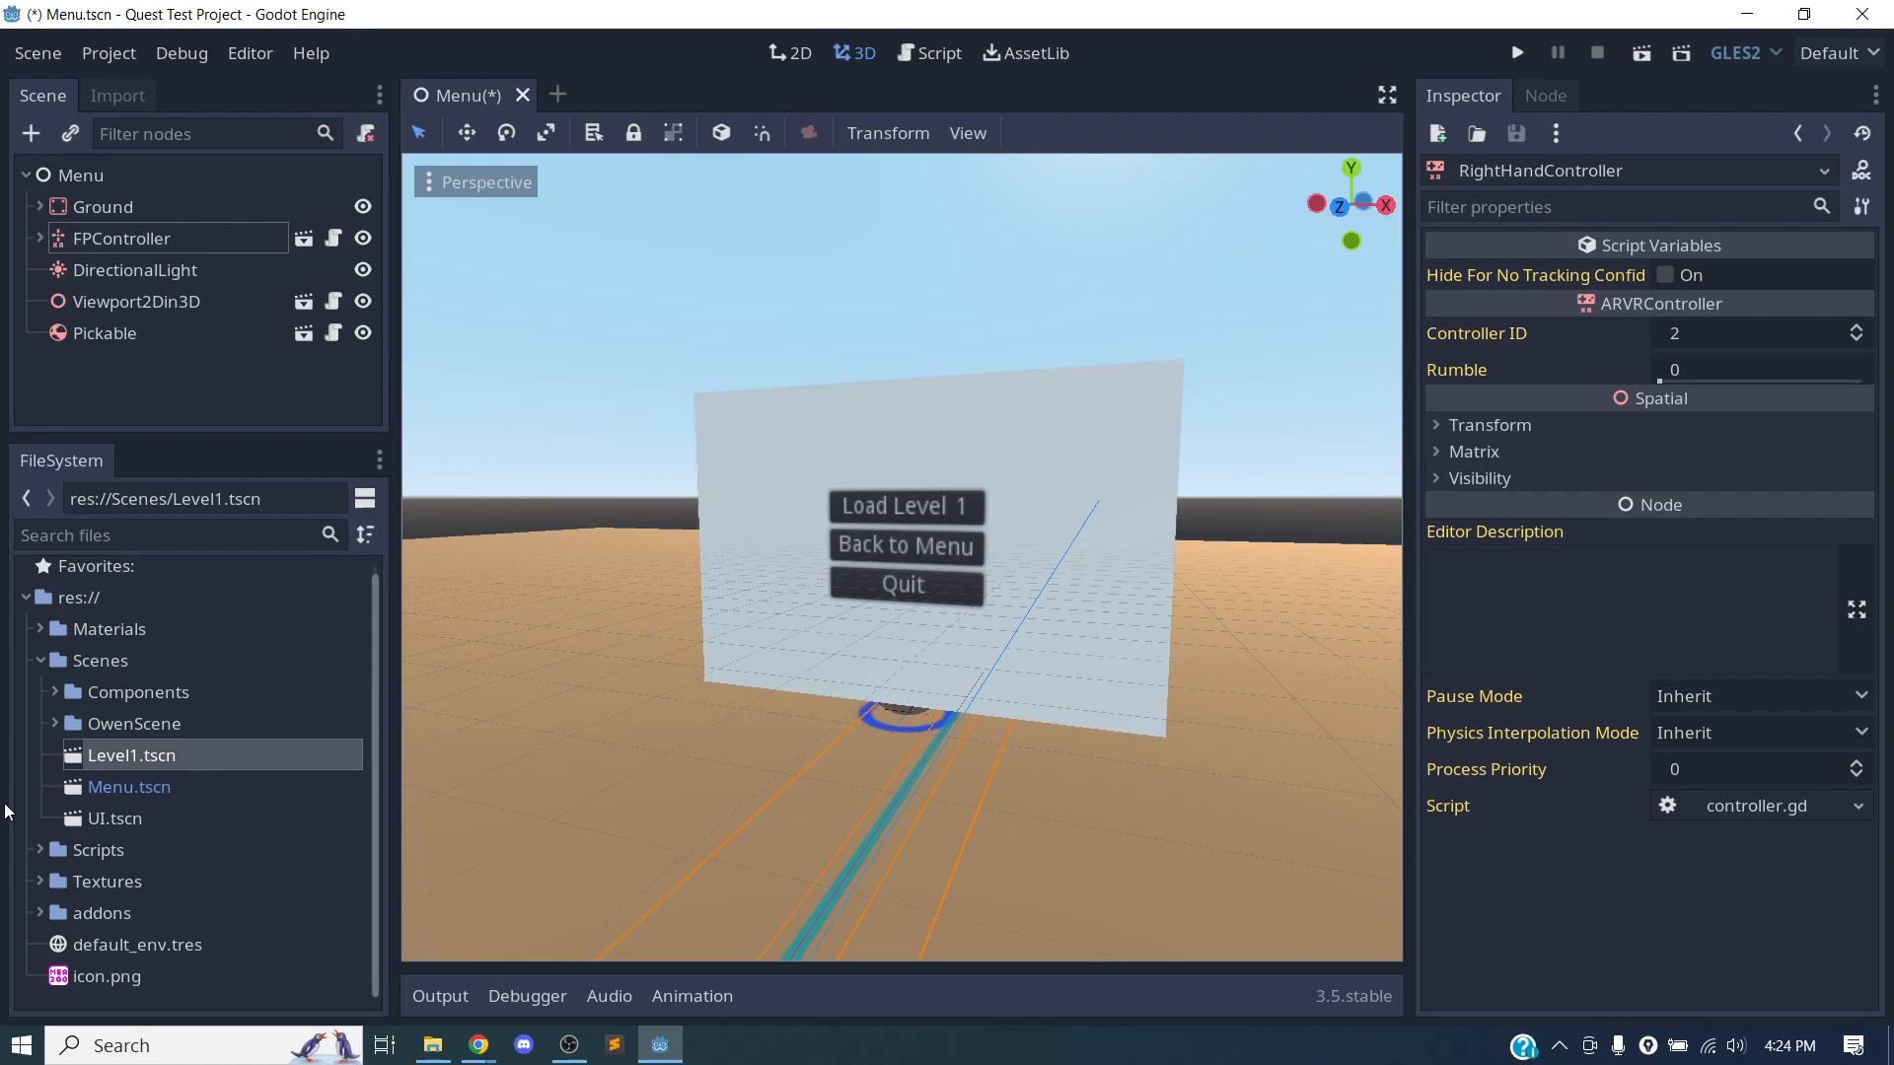
Duplicate the Level1.tscn scene file under the name Level2.tscn.
left_click(203, 809)
left_click(135, 756)
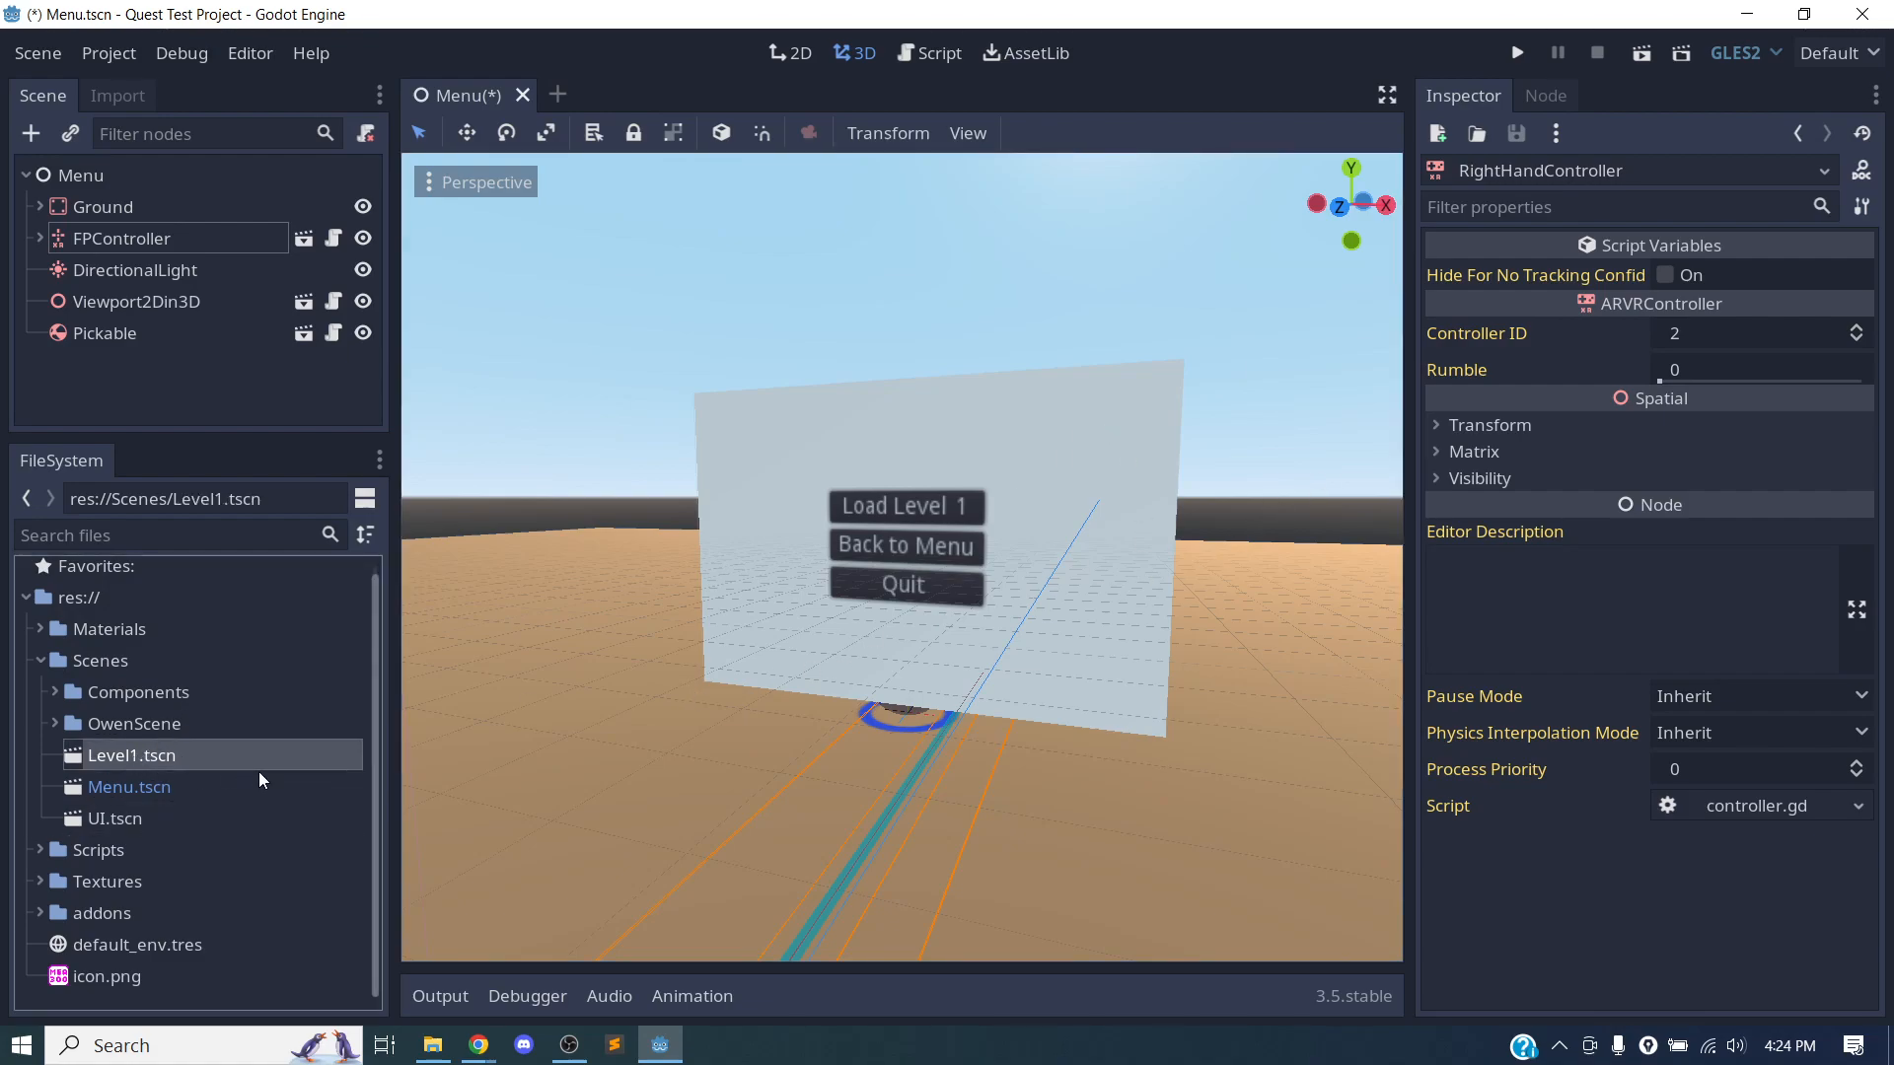
right_click(172, 756)
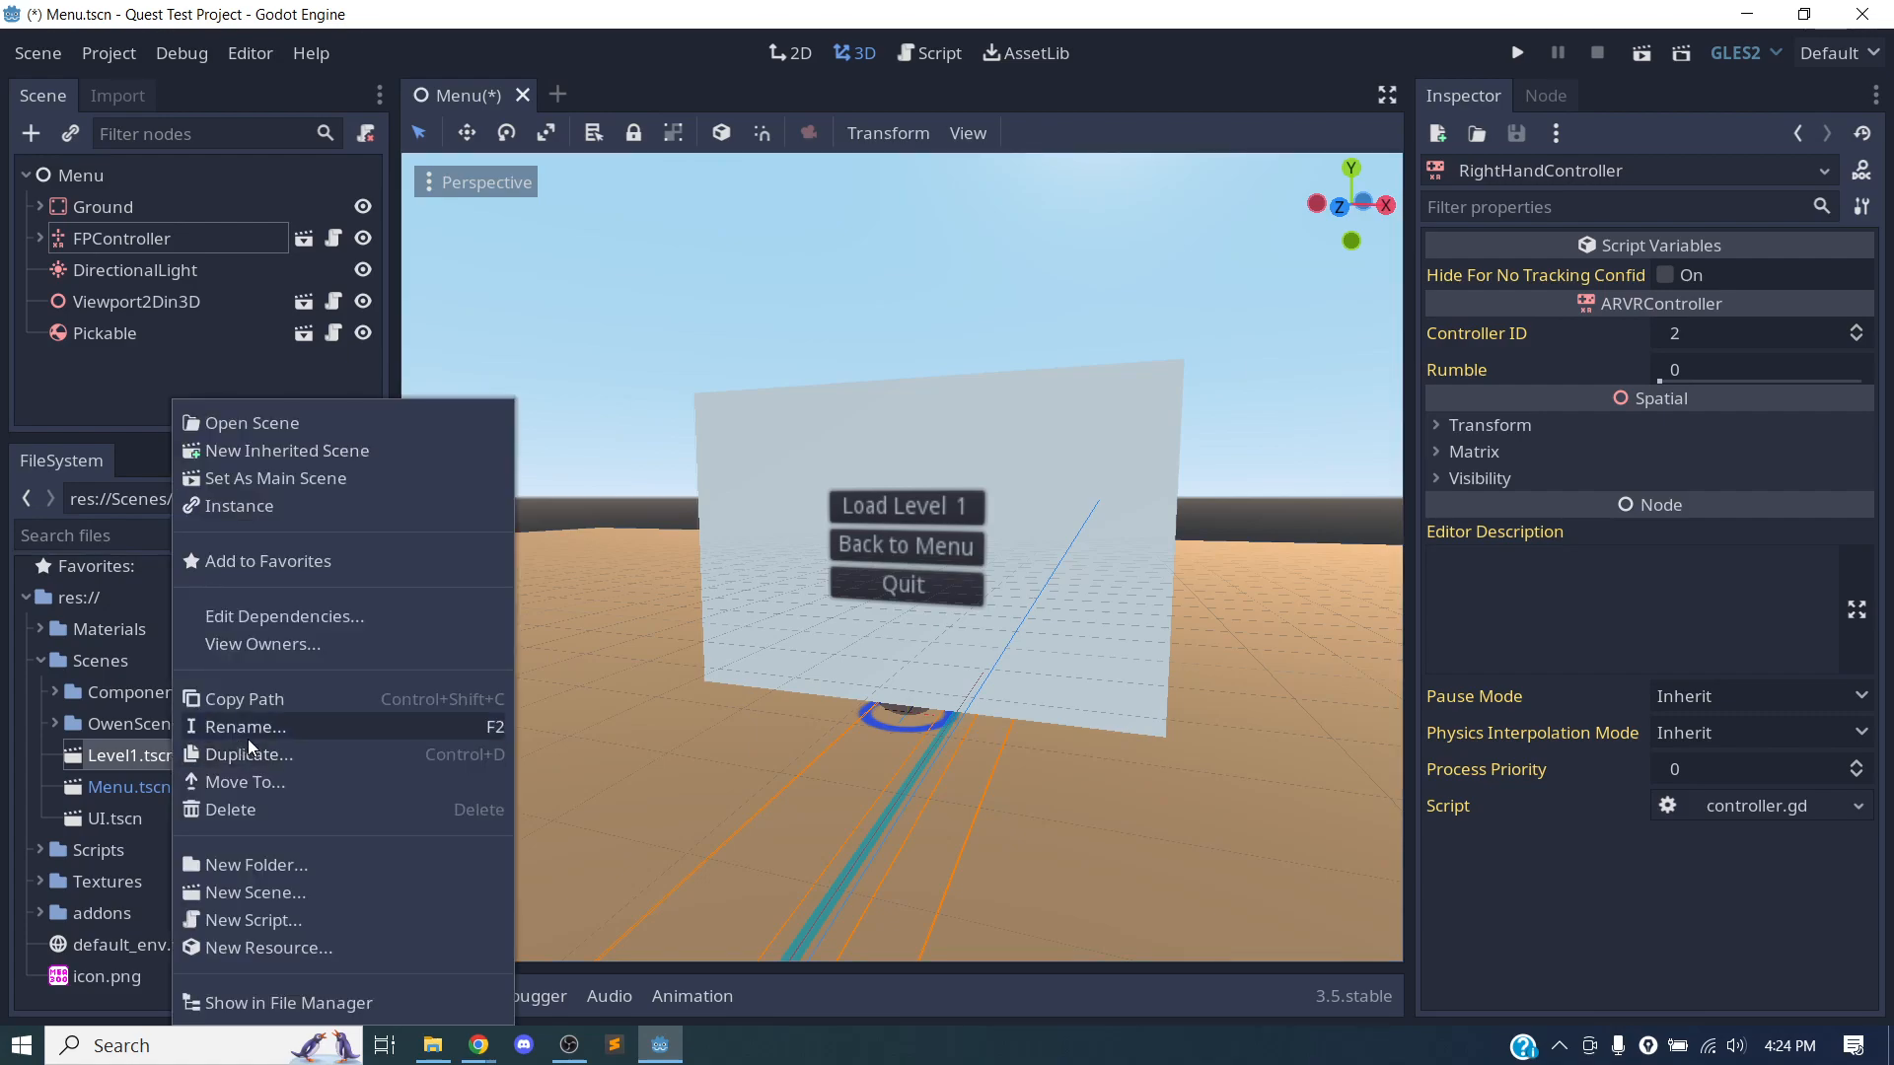
left_click(316, 758)
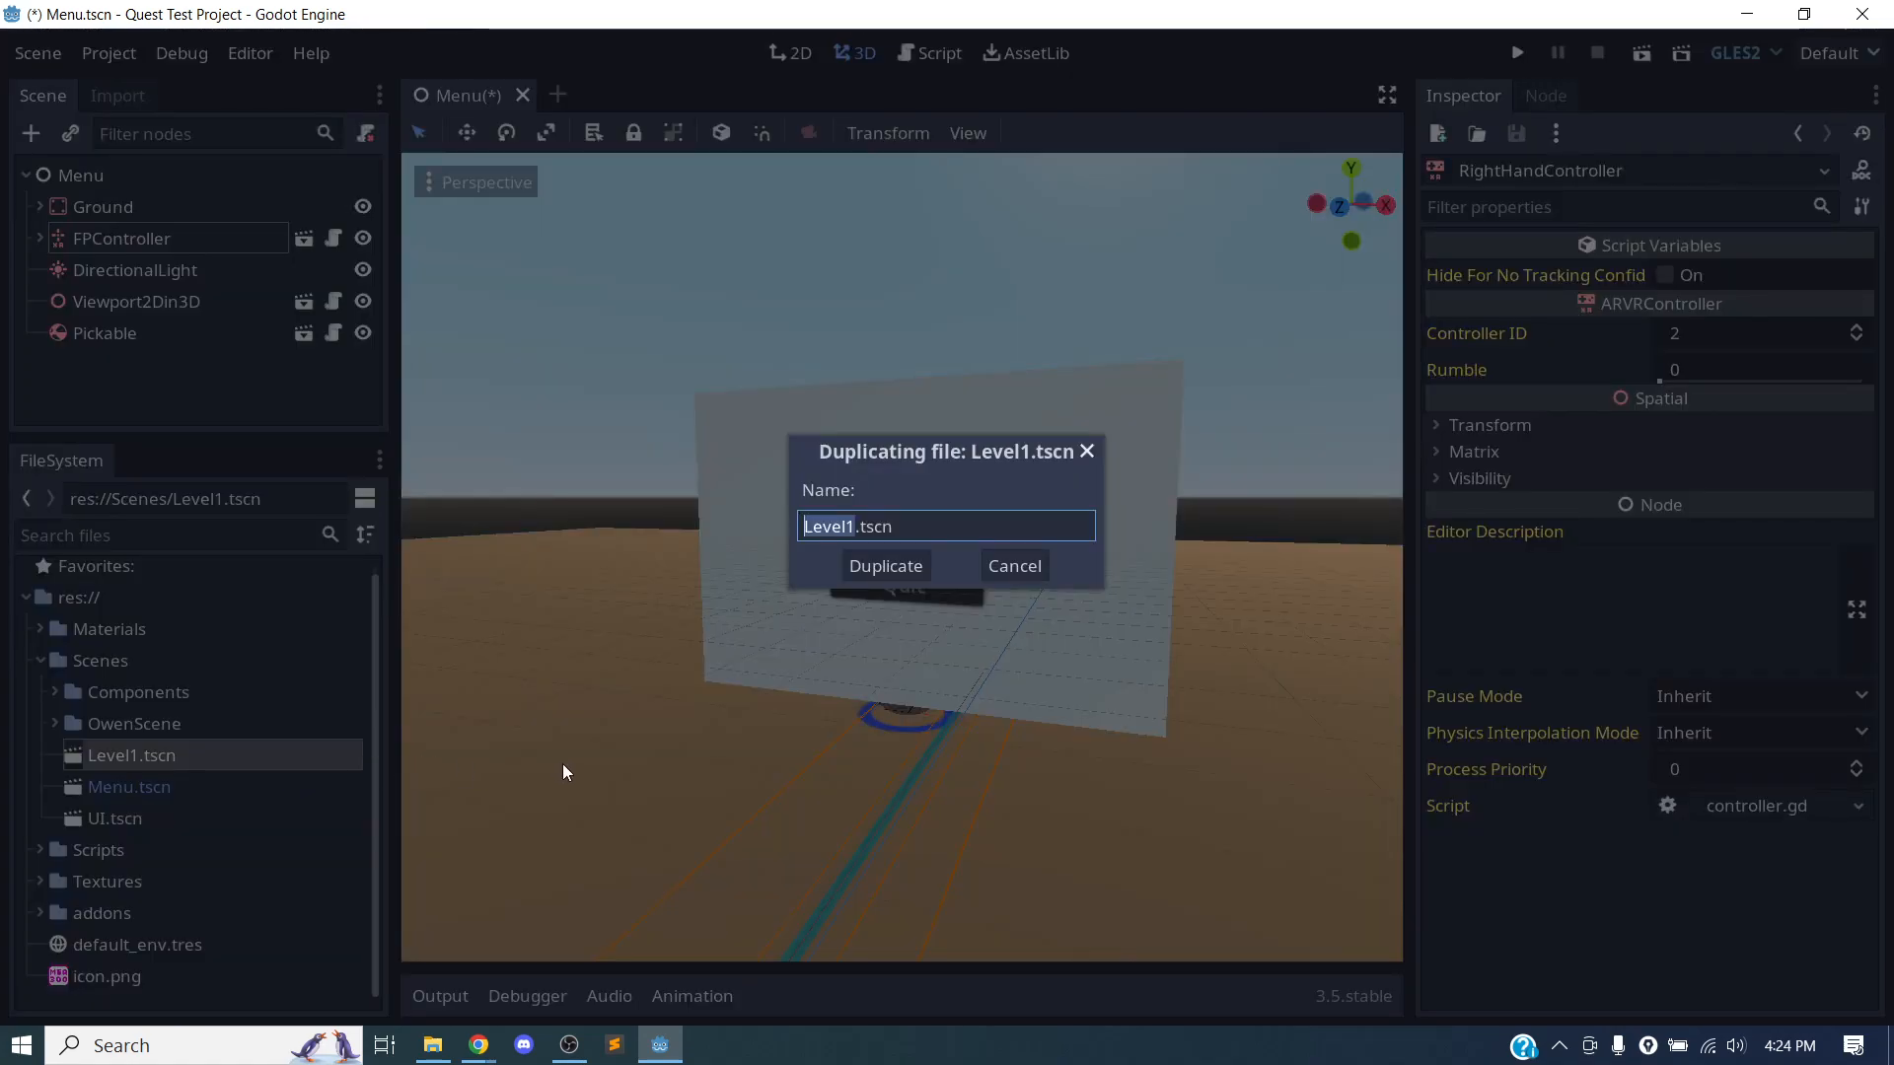
key("Right")
key("BackSpace")
key("BackSpace")
type("l2")
left_click(870, 578)
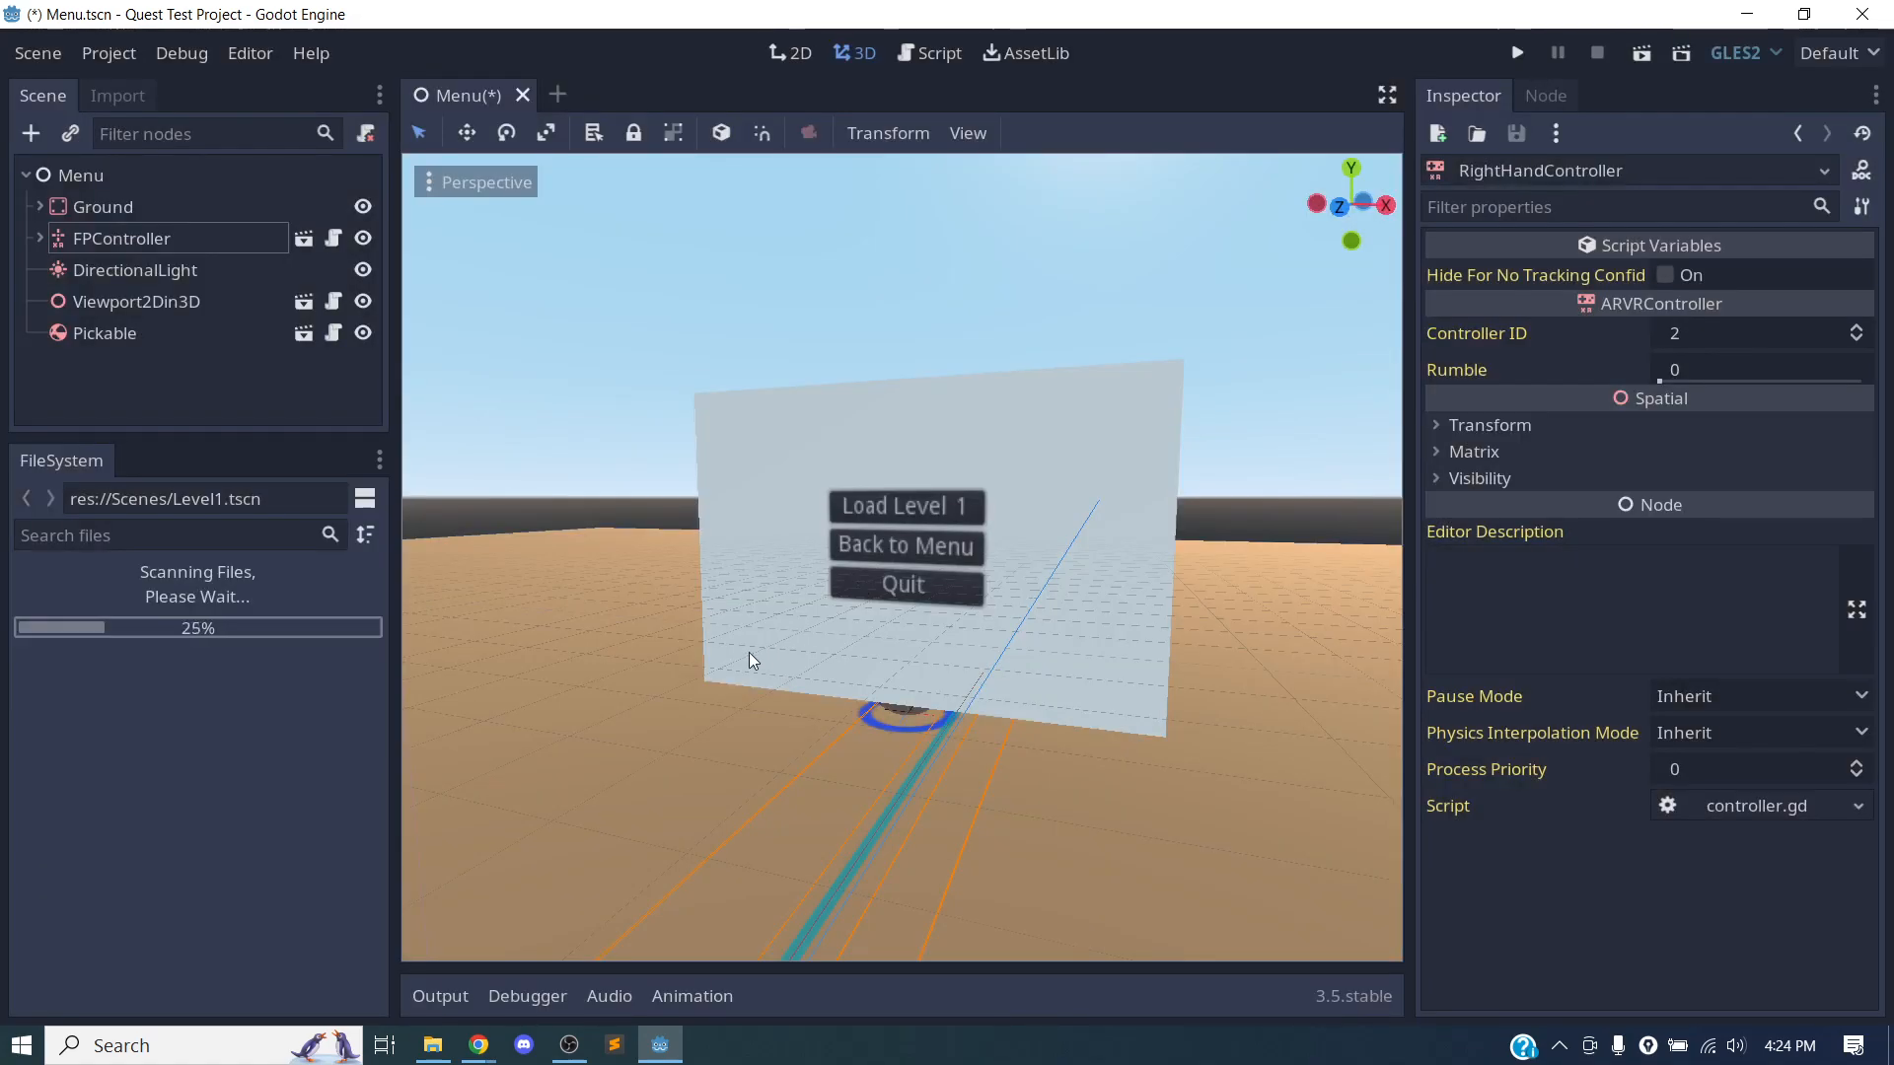
Open the Level2.tscn scene for editing and bring its whole ground platform into view.
double_click(154, 797)
scroll(824, 576, "down", 2)
scroll(819, 578, "down", 10)
middle_click_drag(765, 690, 804, 599)
scroll(932, 686, "down", 20)
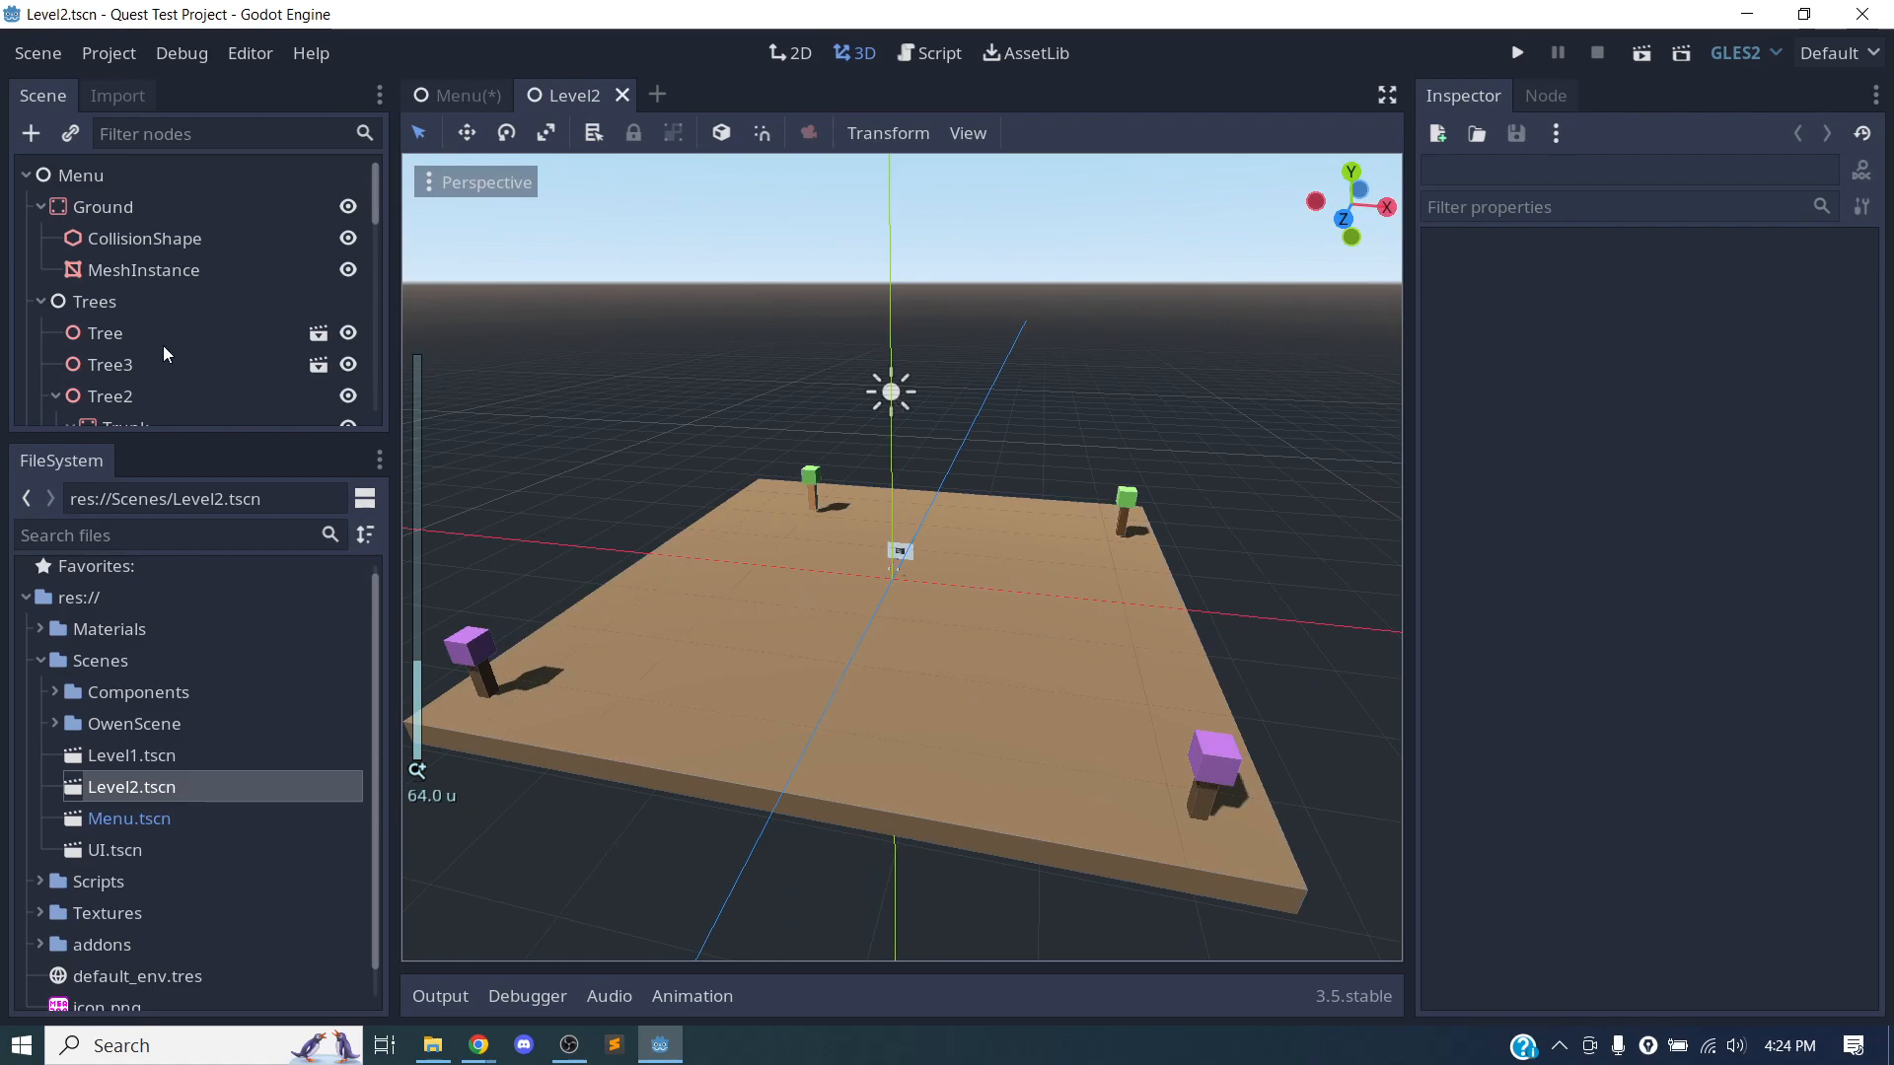
Duplicate the purple tree named Tree and move the copy further in from the platform's corner.
left_click(126, 330)
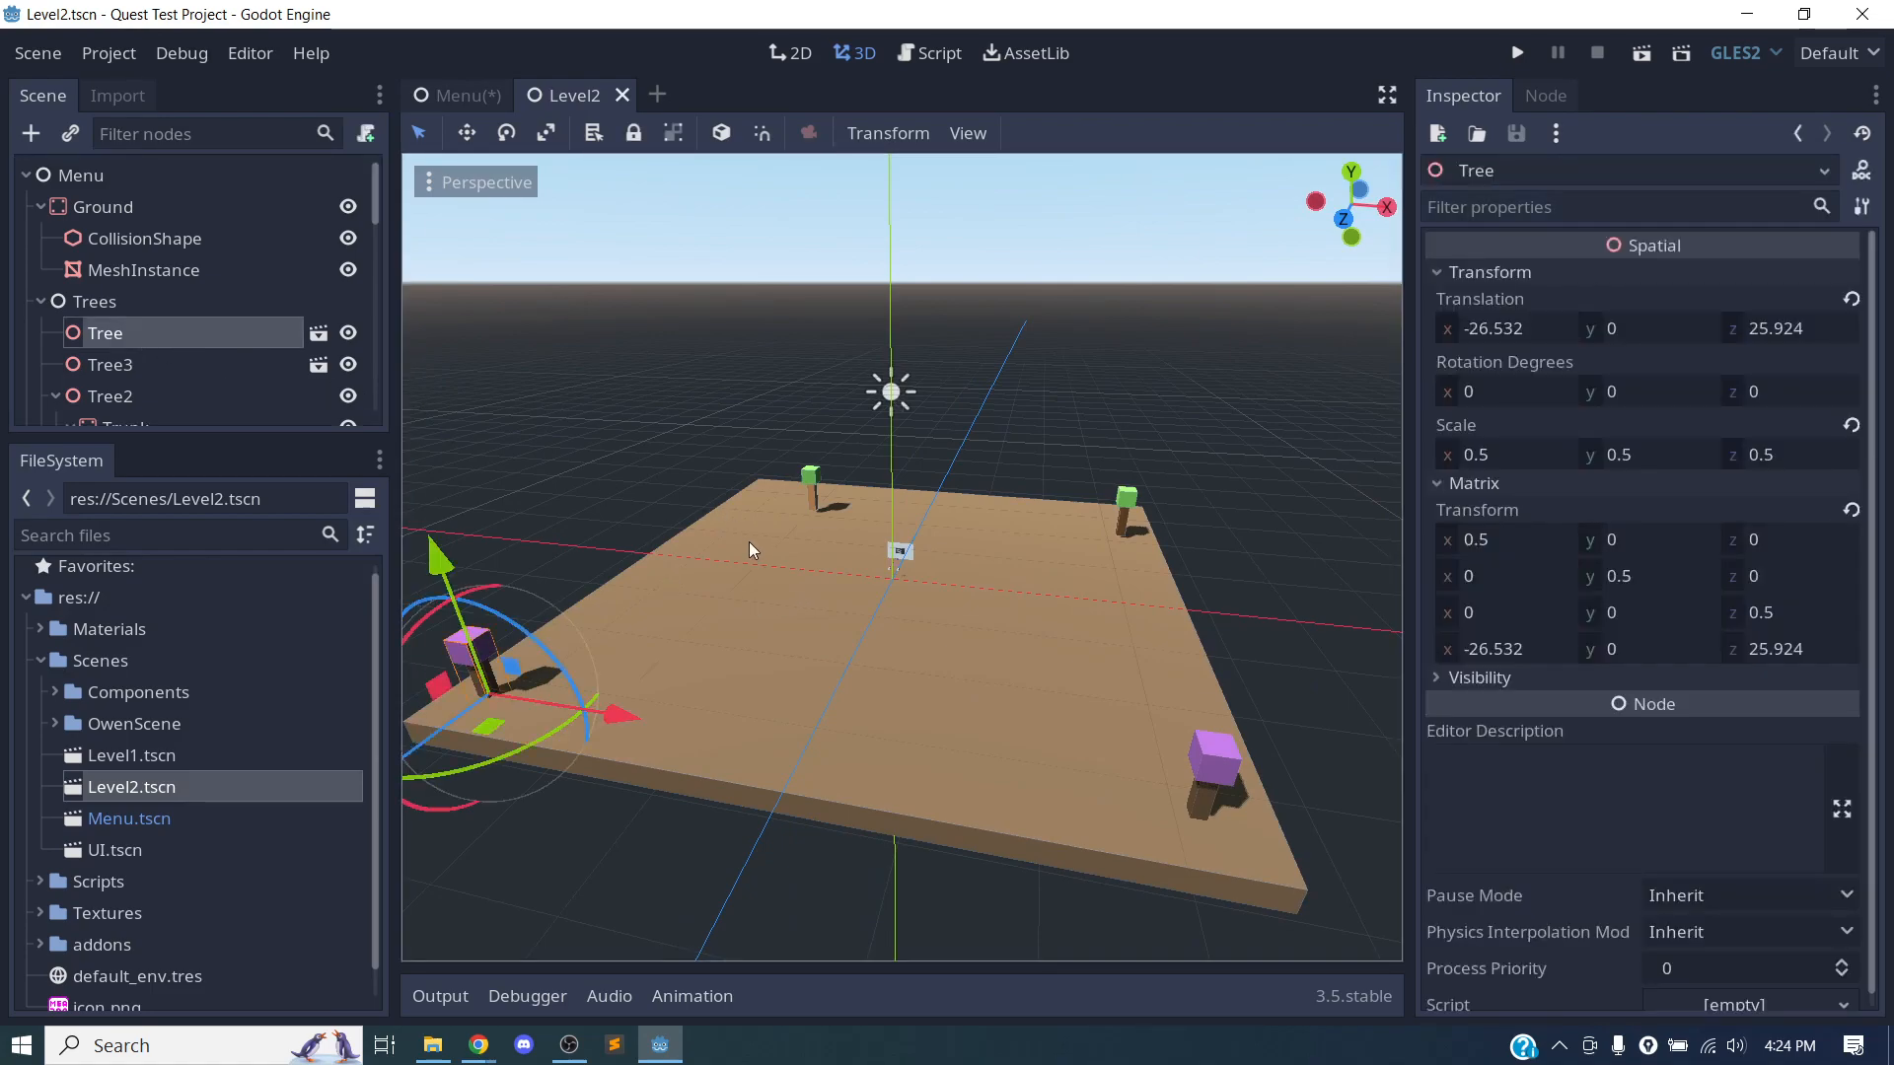
key("ctrl+d")
left_click_drag(430, 732, 587, 637)
scroll(178, 373, "down", 2)
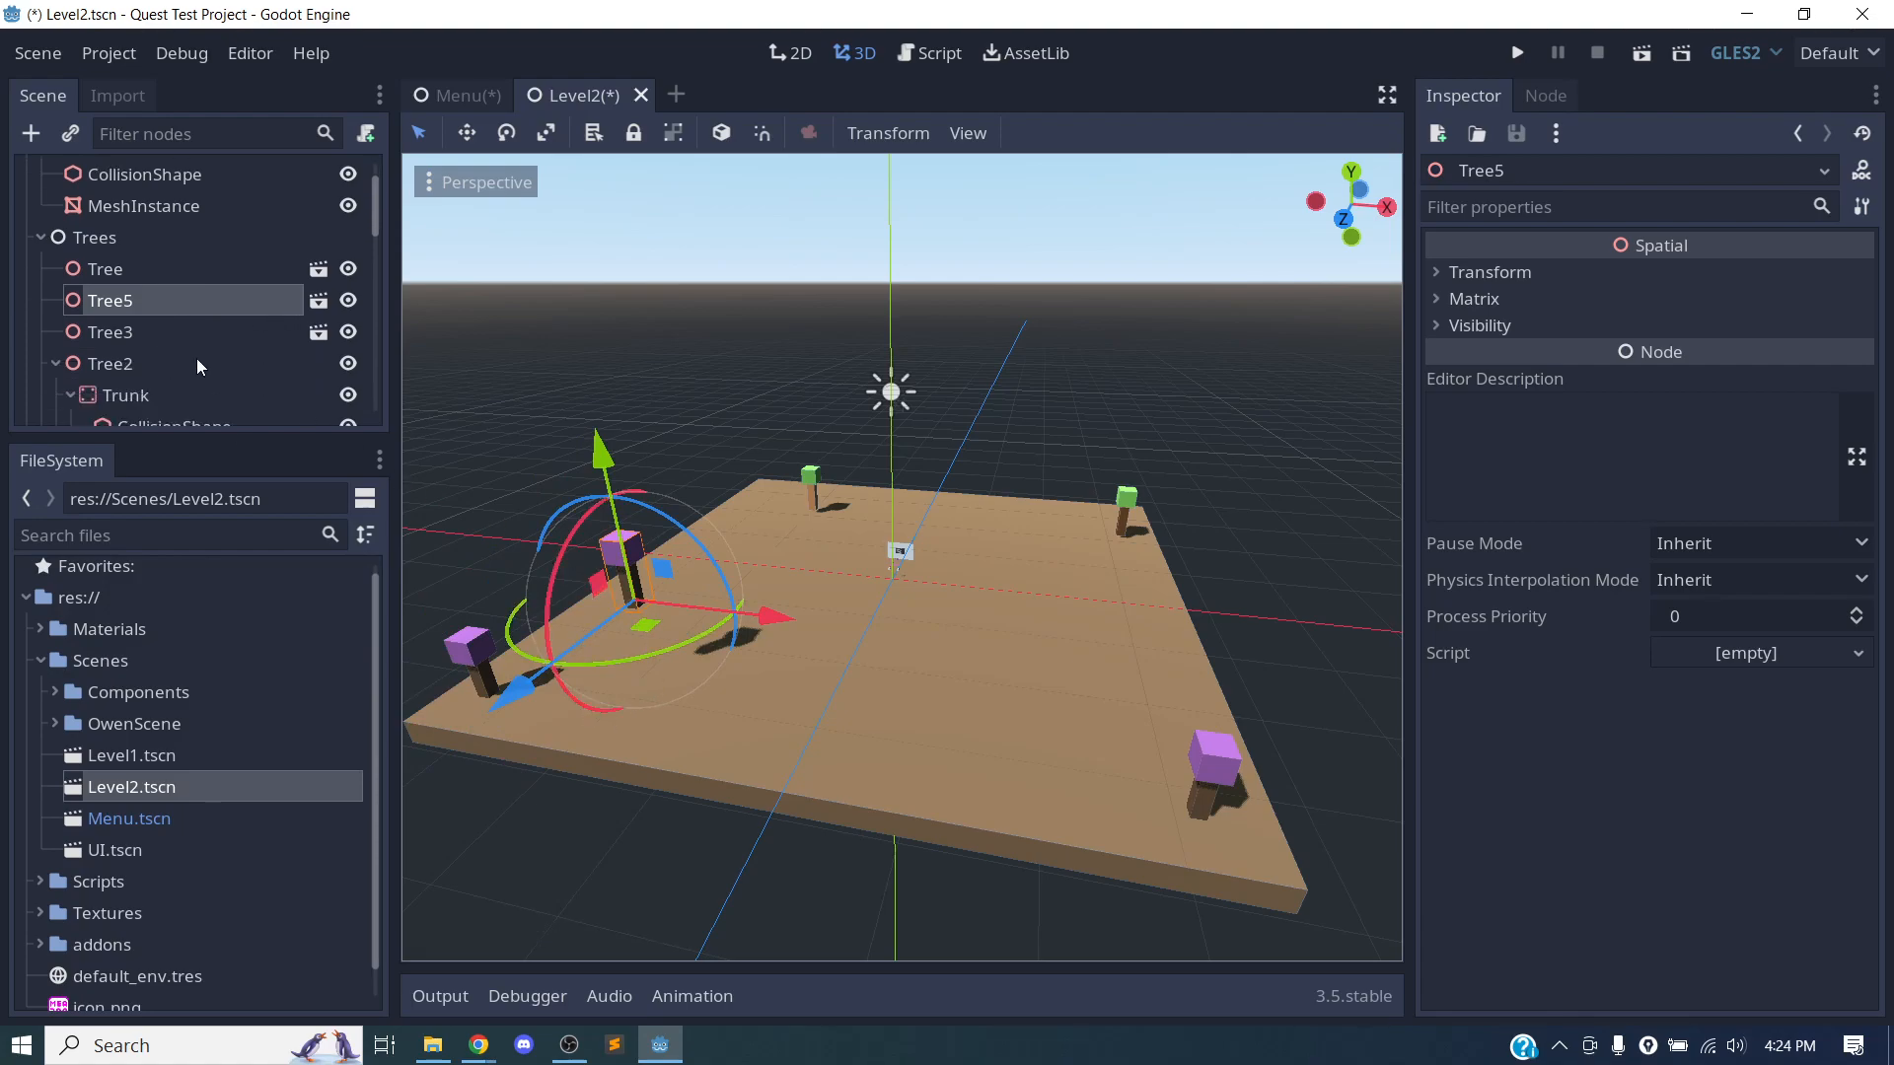
Duplicate the copied purple tree once more, place it elsewhere on the ground, and save the Level2 scene.
key("ctrl+d")
left_click_drag(644, 624, 1016, 671)
middle_click_drag(926, 774, 923, 725)
left_click_drag(1004, 510, 994, 592)
middle_click_drag(732, 631, 701, 707)
scroll(856, 659, "down", 8)
scroll(914, 643, "up", 12)
scroll(913, 643, "up", 8)
middle_click_drag(913, 643, 791, 588)
key("ctrl+s")
Collapse the Tree2 and Trees nodes in the Level2 scene tree.
scroll(815, 590, "up", 11)
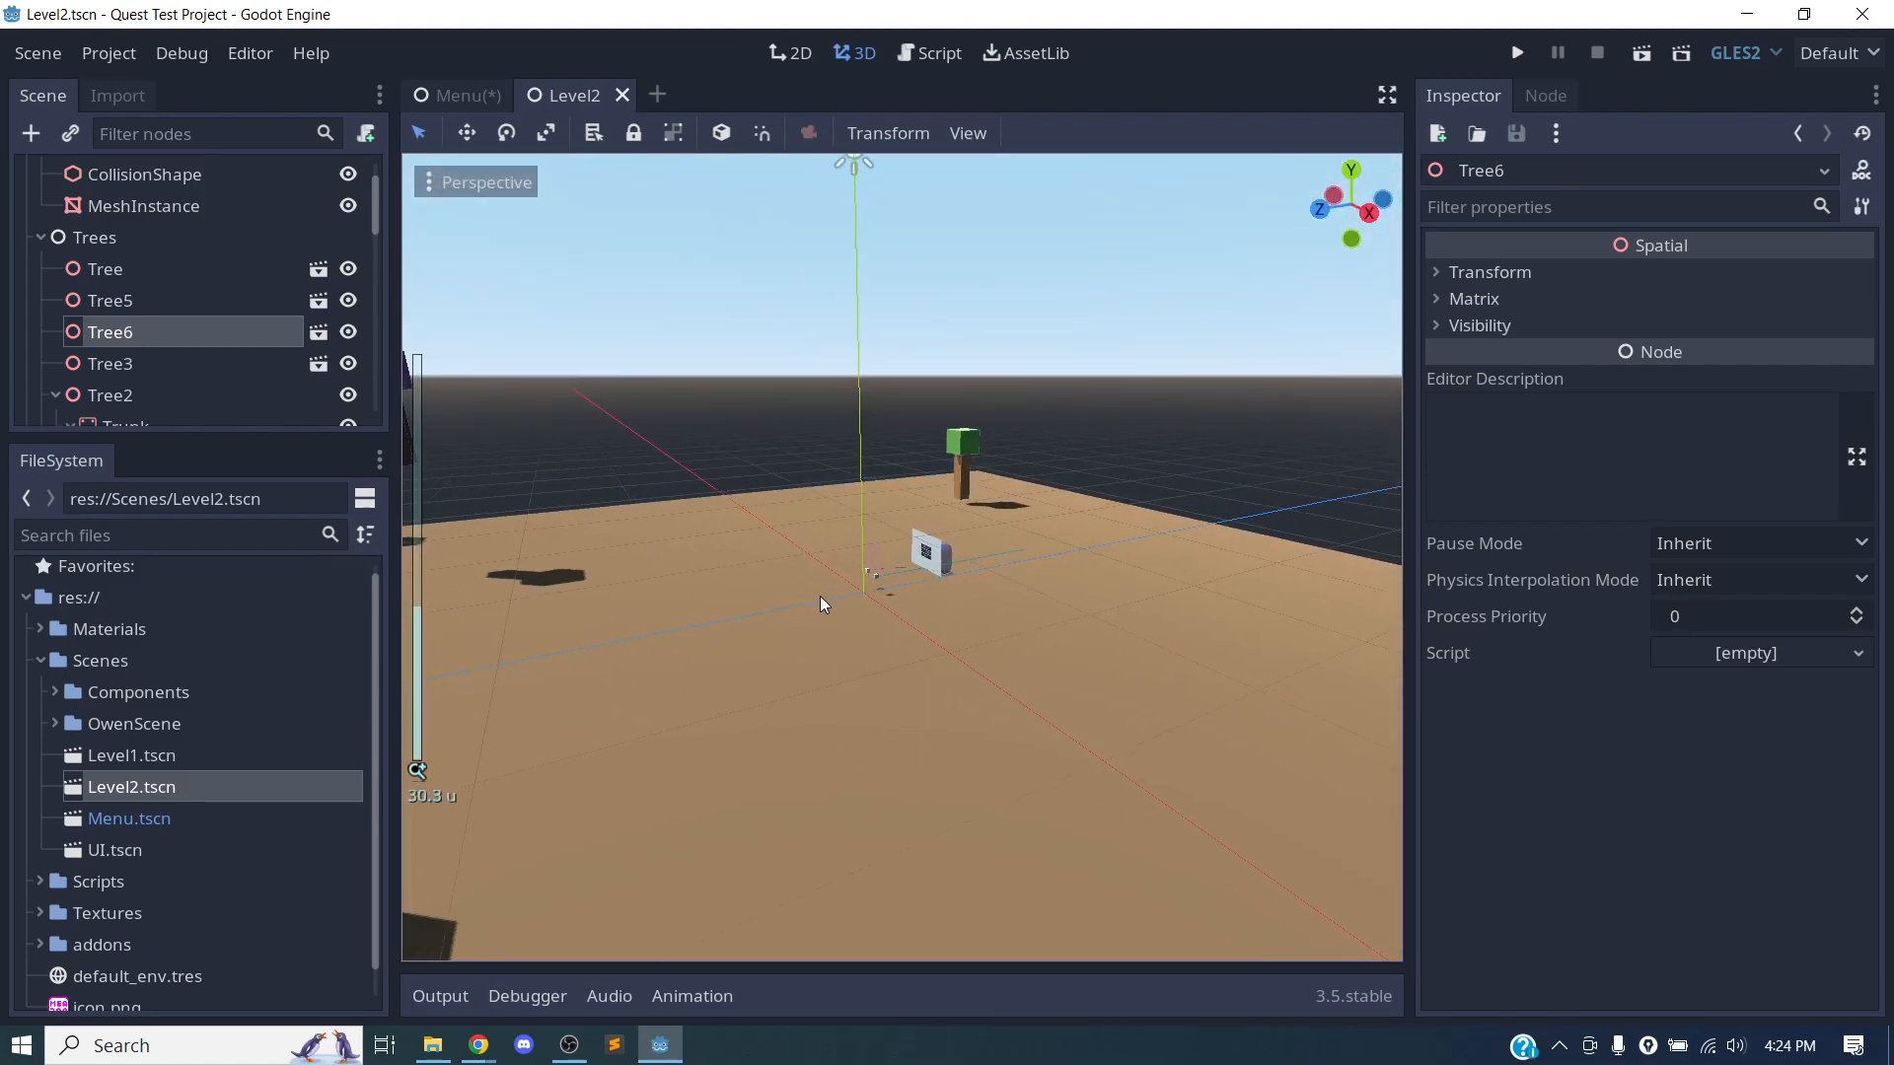
middle_click_drag(773, 720, 748, 659)
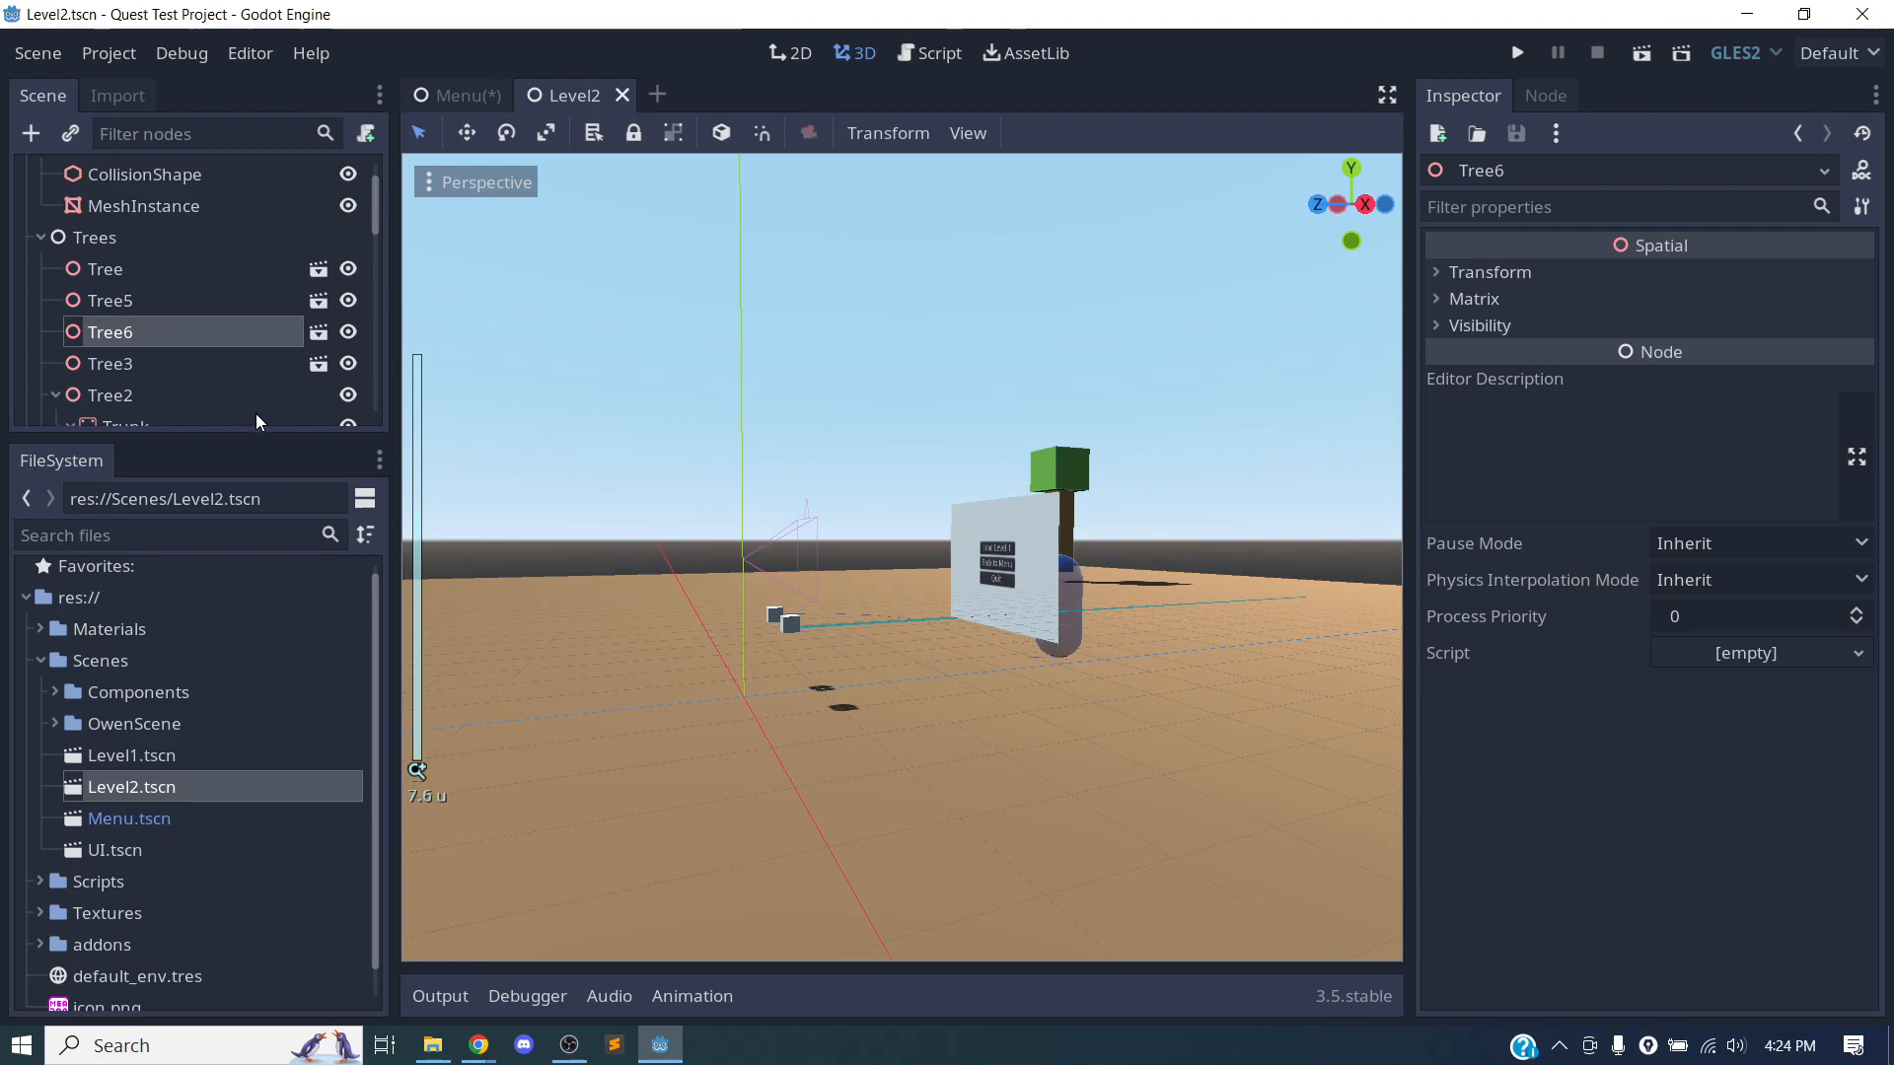
left_click(53, 395)
left_click(40, 238)
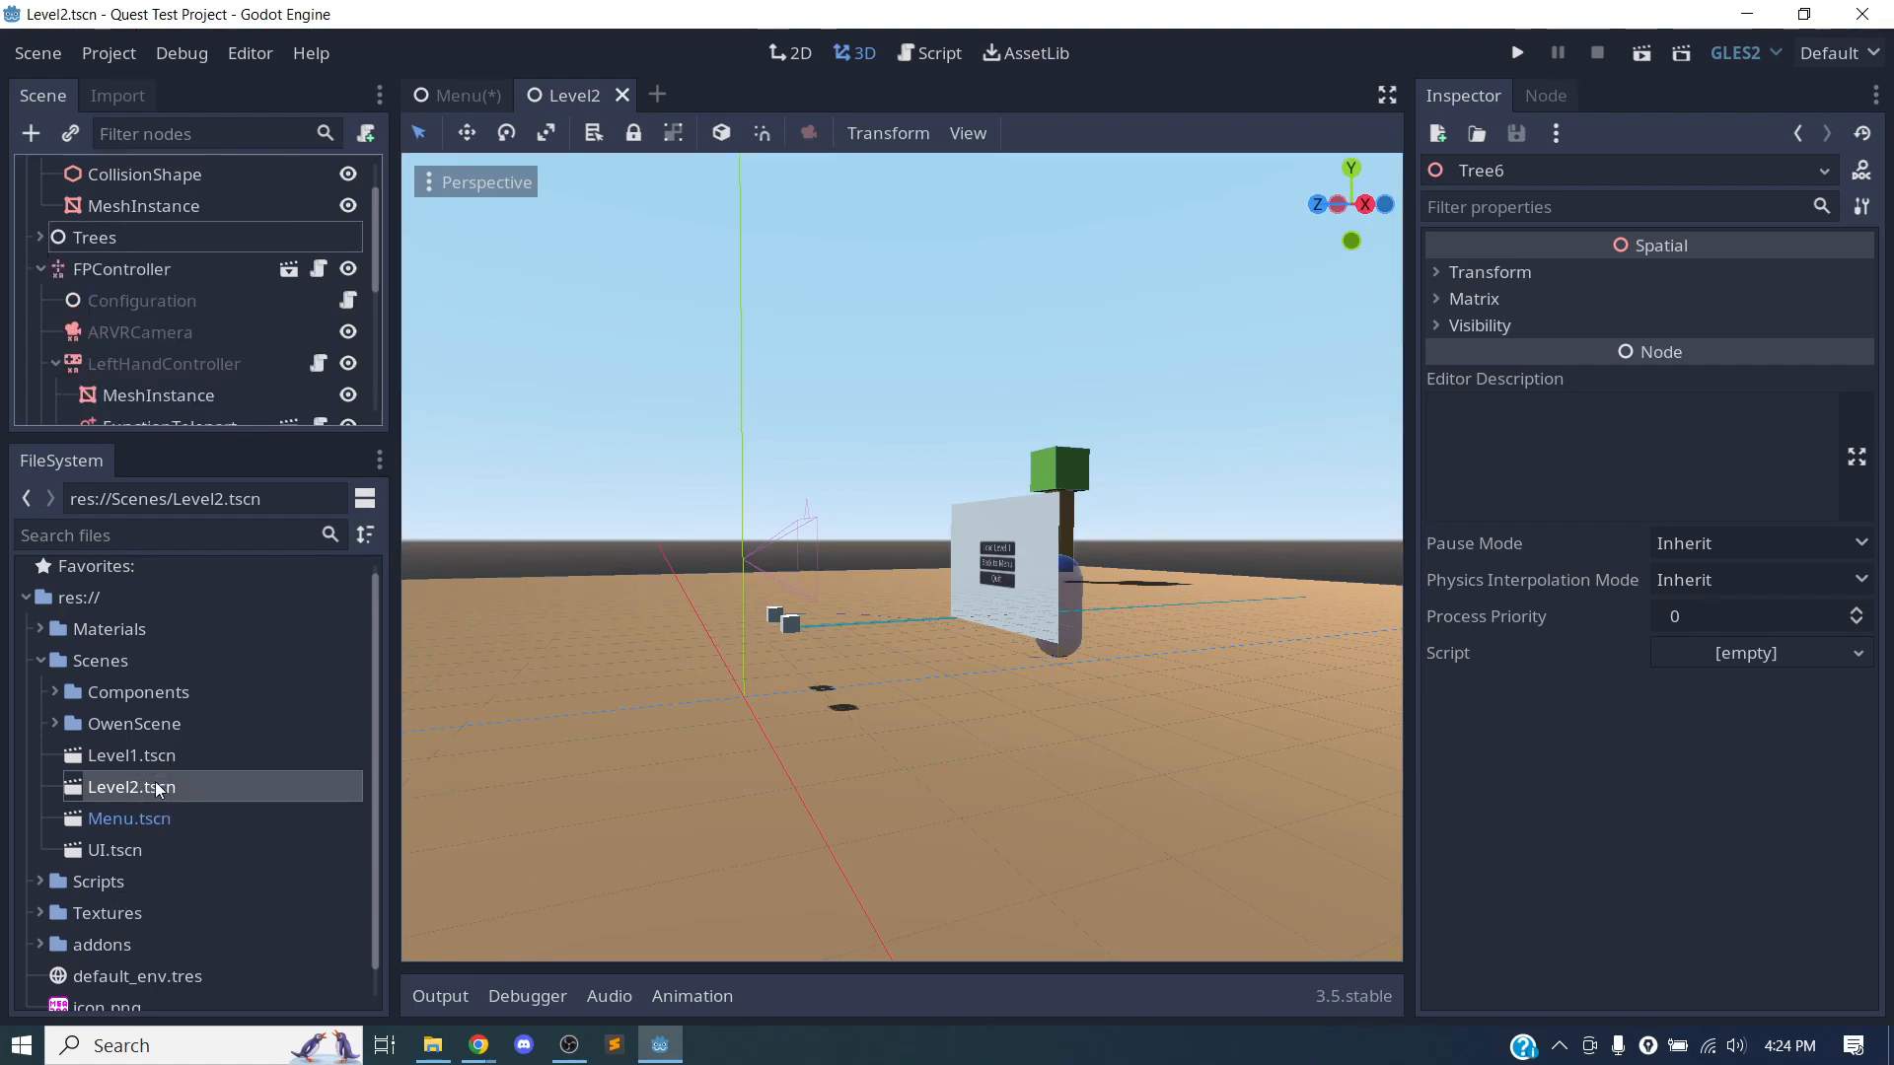
Create a new folder named OwensScene inside the project's Scenes folder.
scroll(160, 785, "down", 1)
left_click(116, 628)
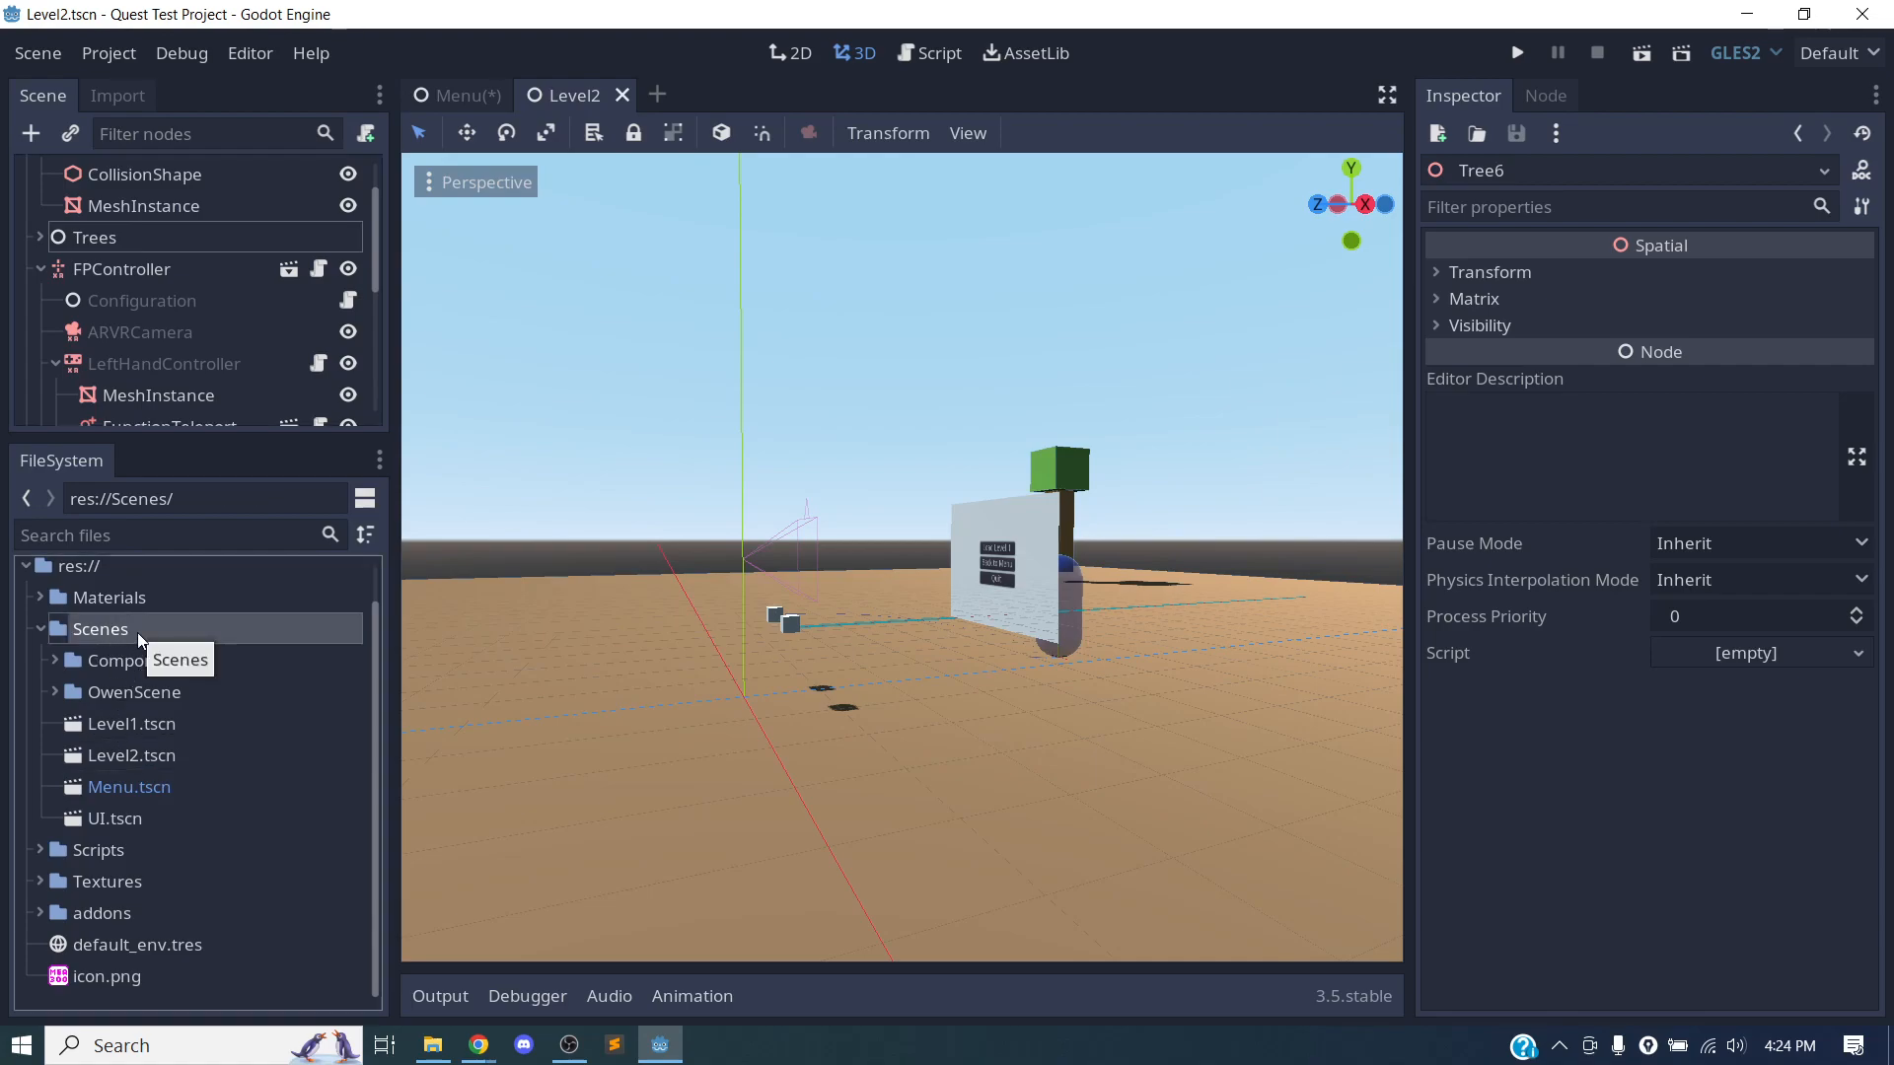
left_click(113, 697)
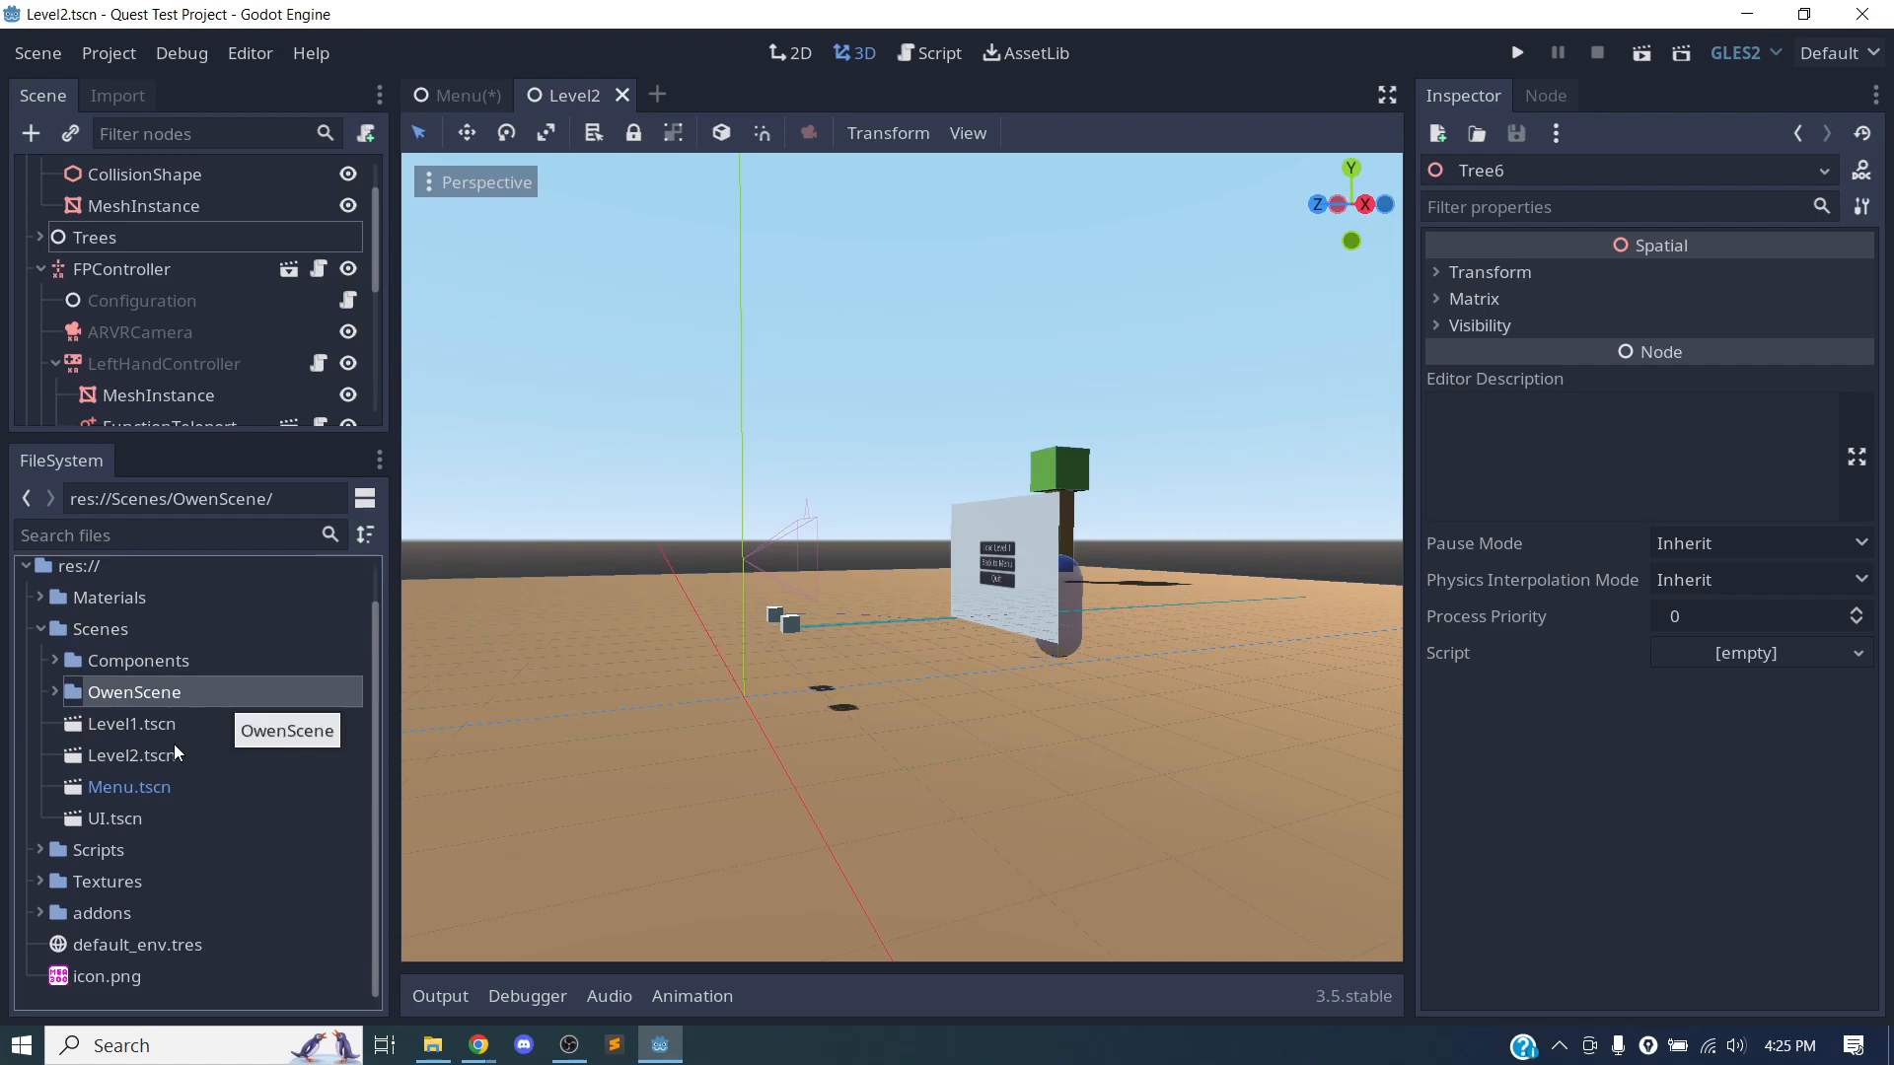
left_click(118, 633)
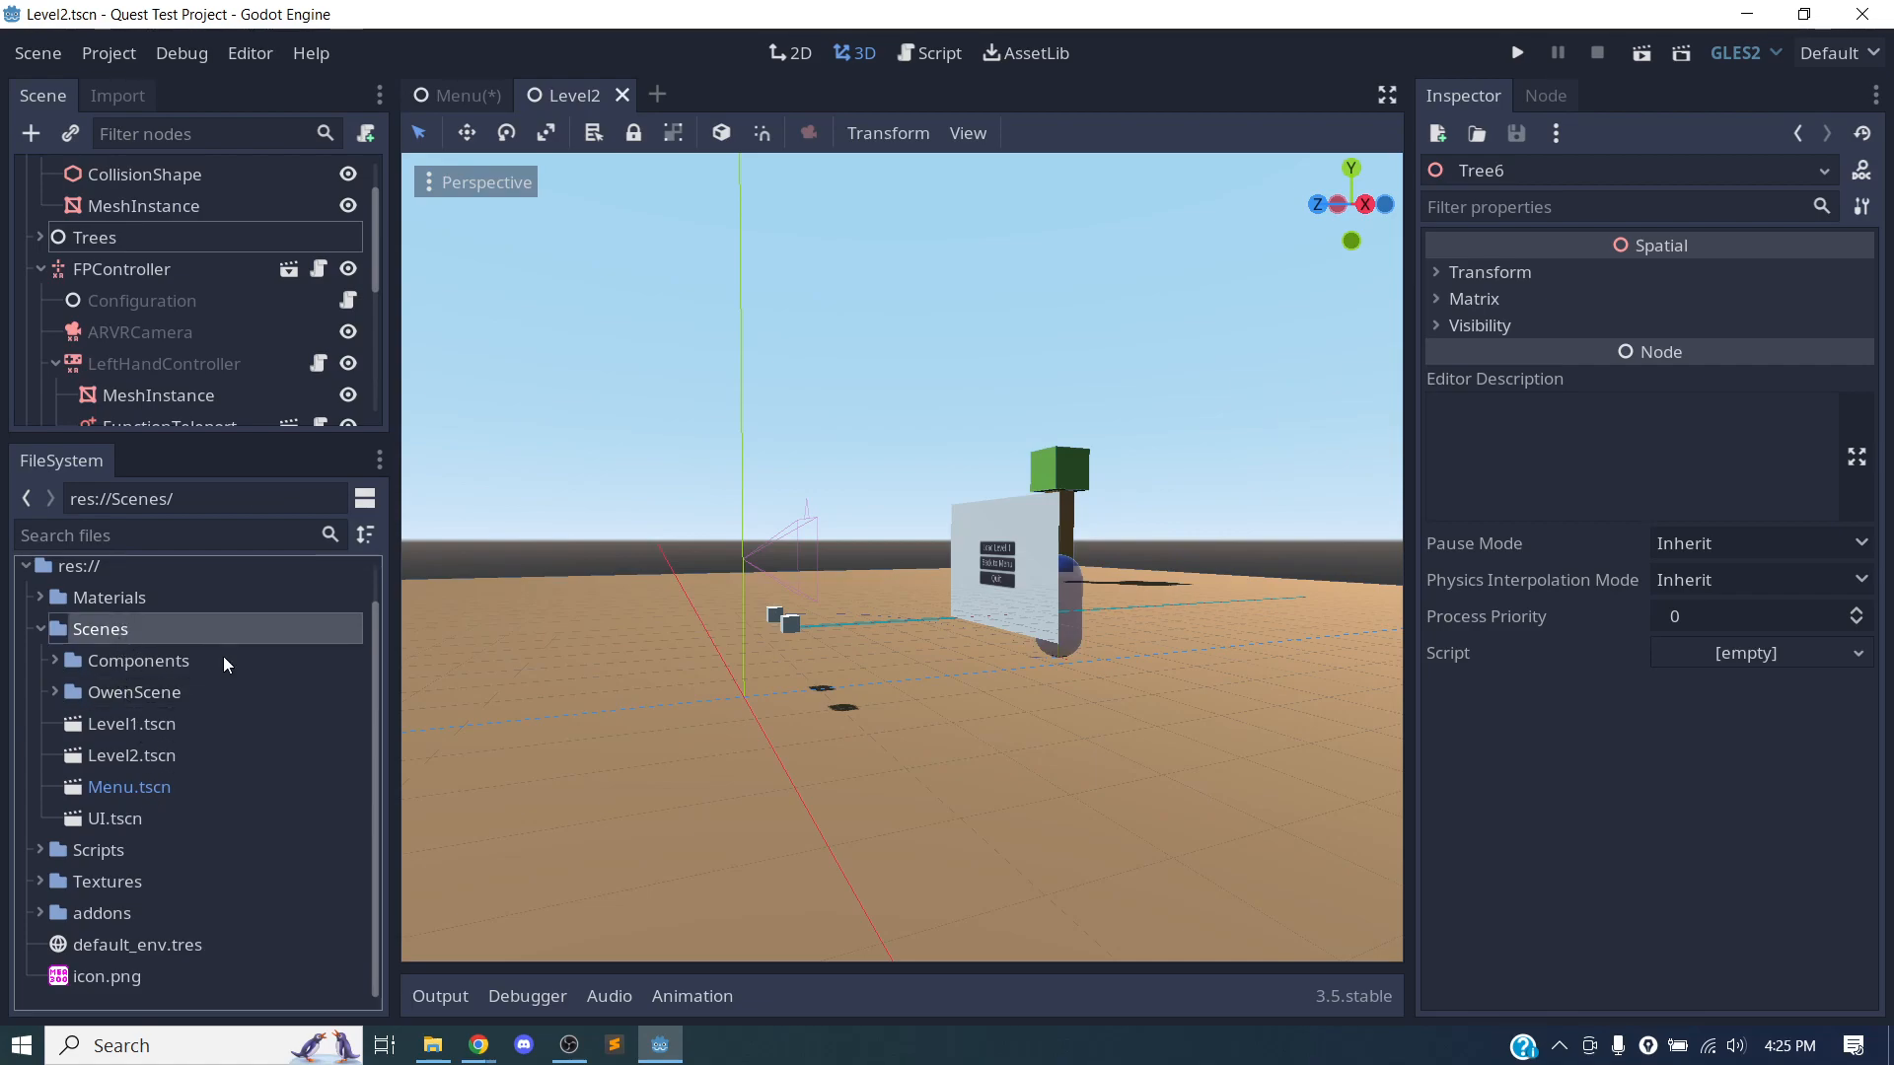
right_click(120, 636)
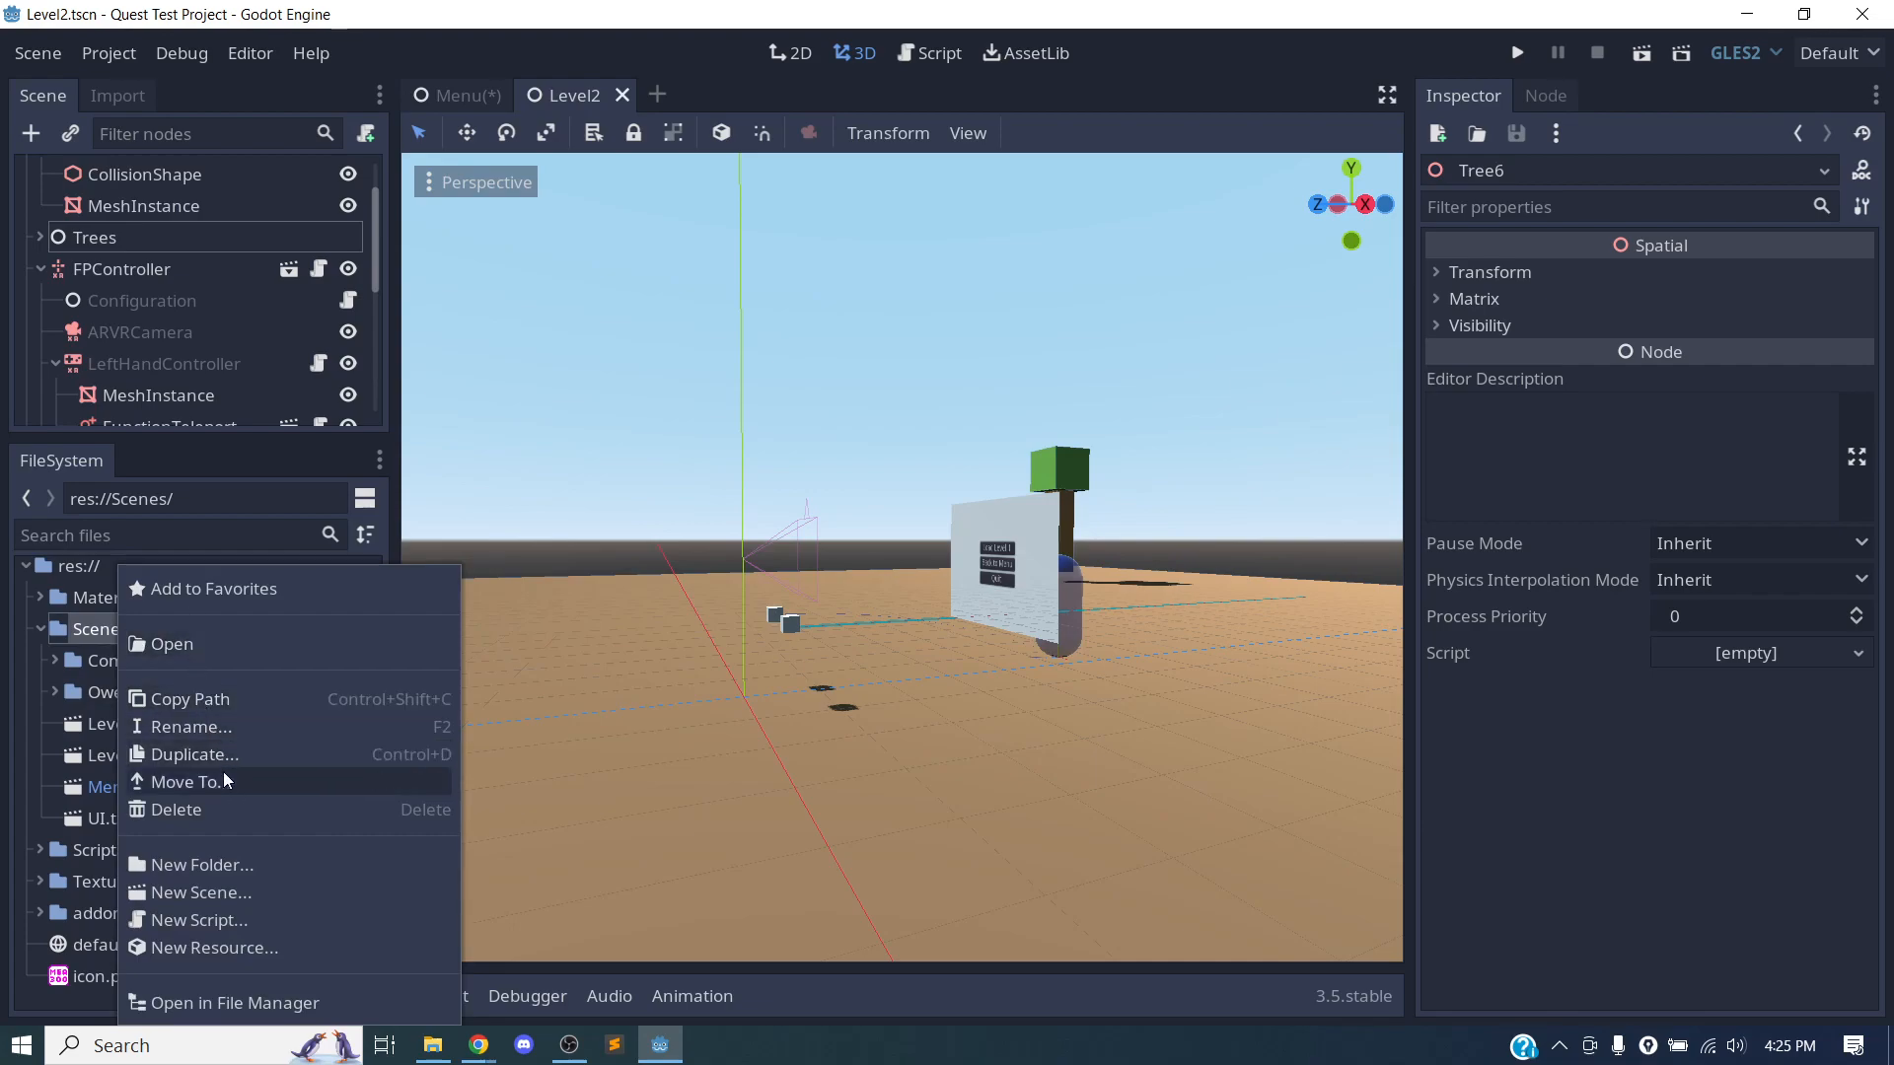
left_click(221, 859)
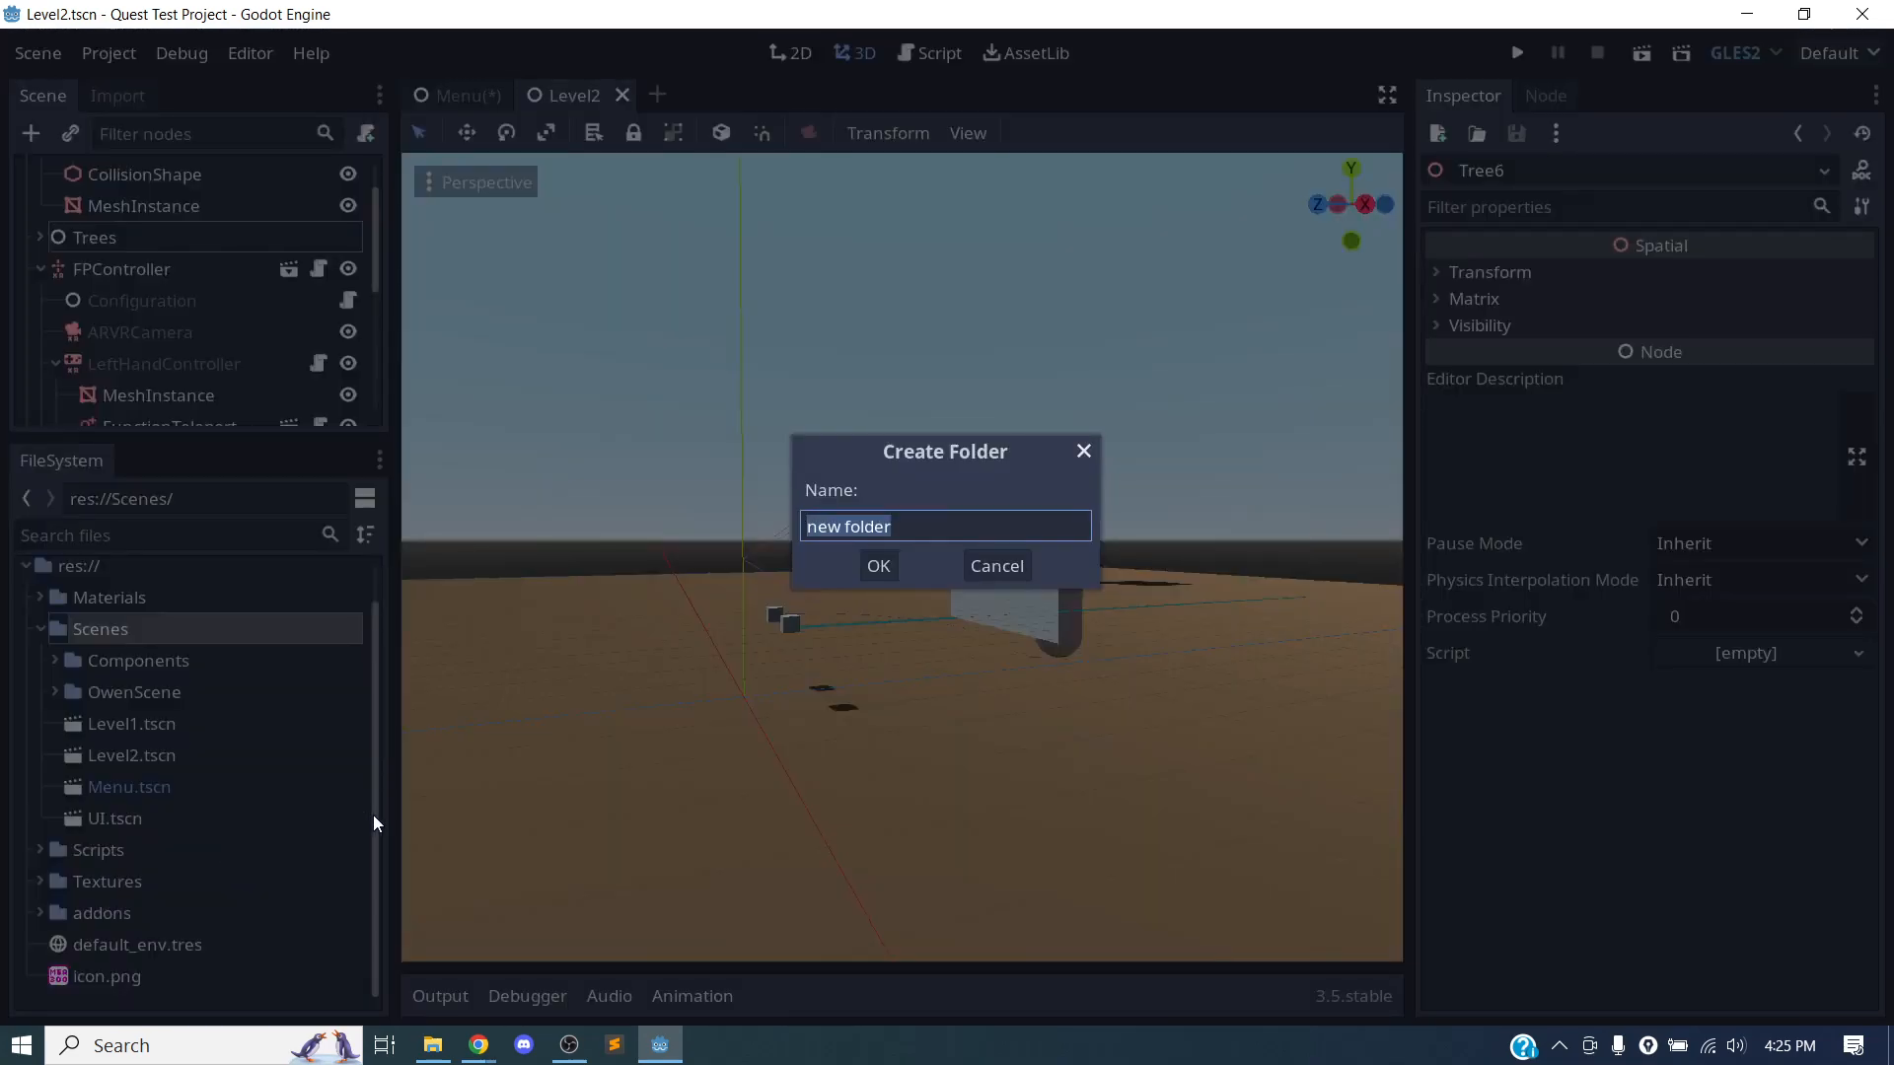
type("OwensScene")
key("Return")
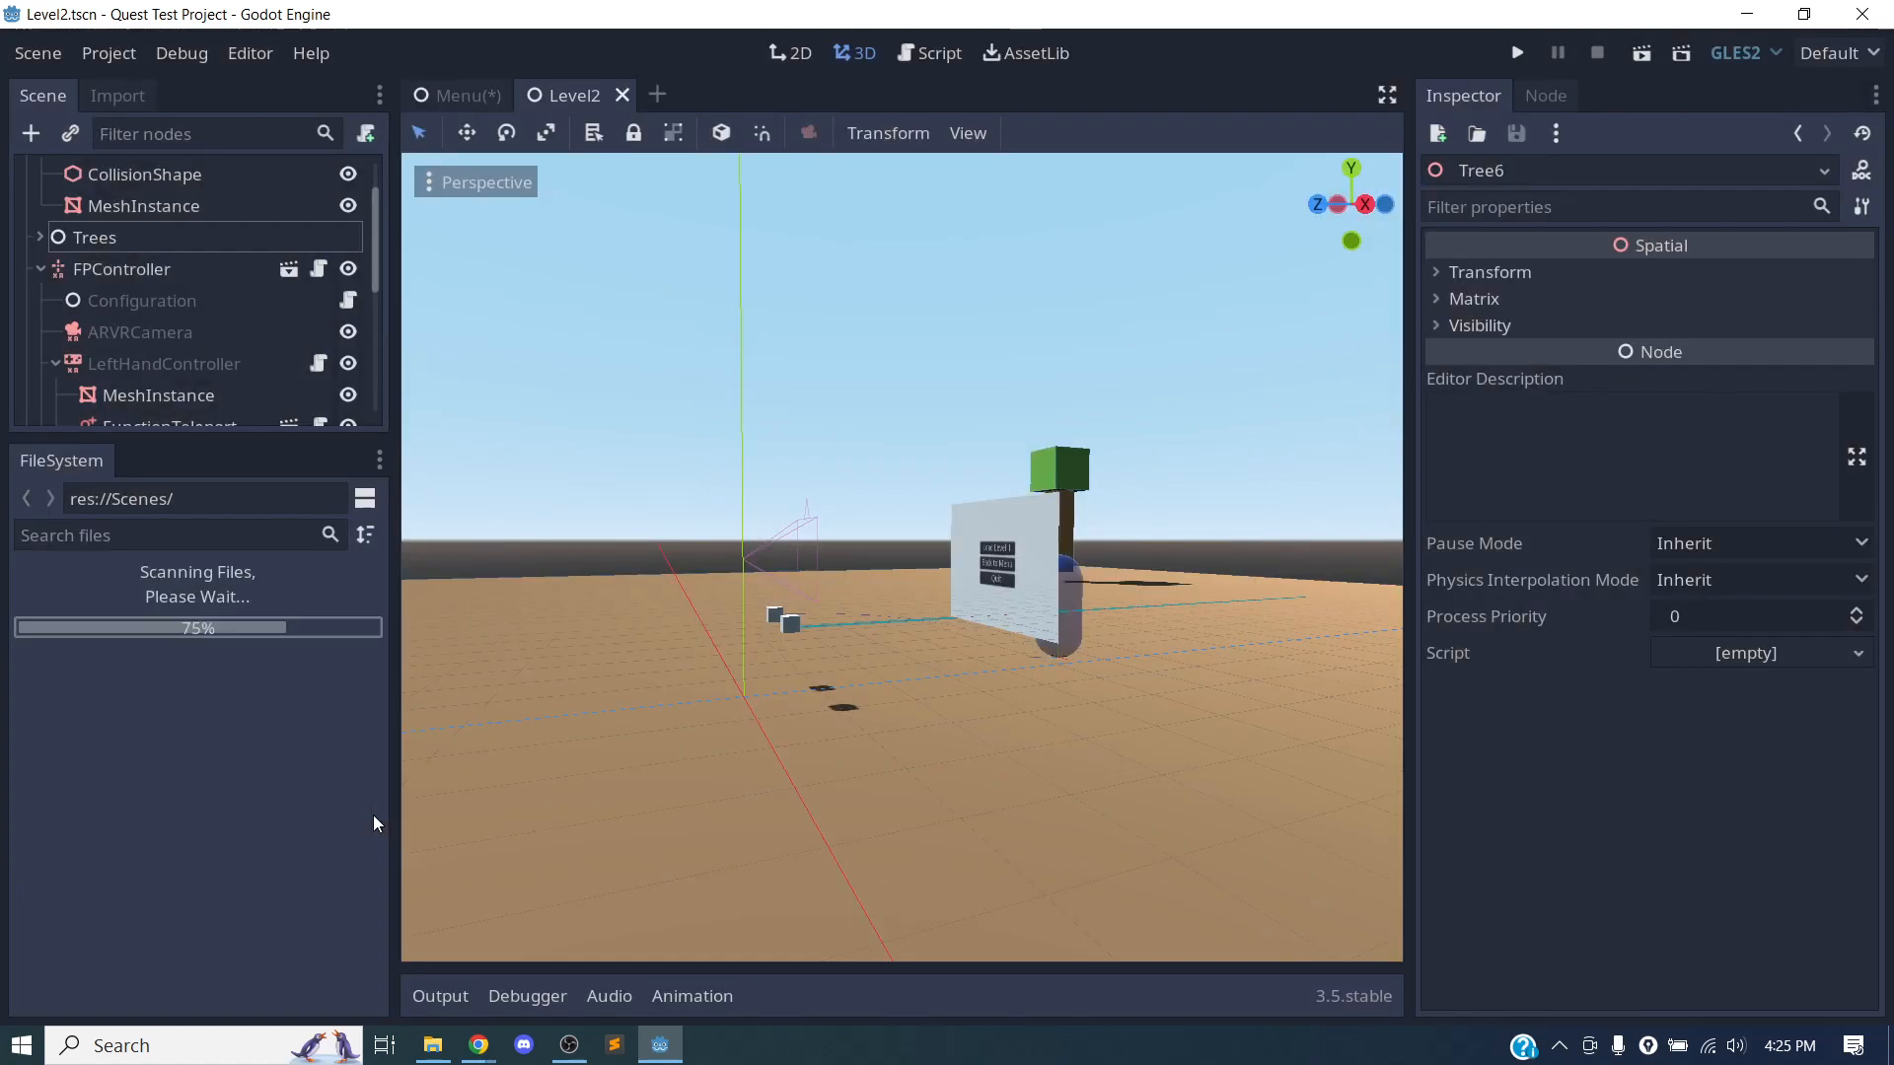
Move Level2.tscn into the OwensScene folder and check the contents of the OwensScene, Materials and Textures folders.
left_click_drag(116, 786, 168, 732)
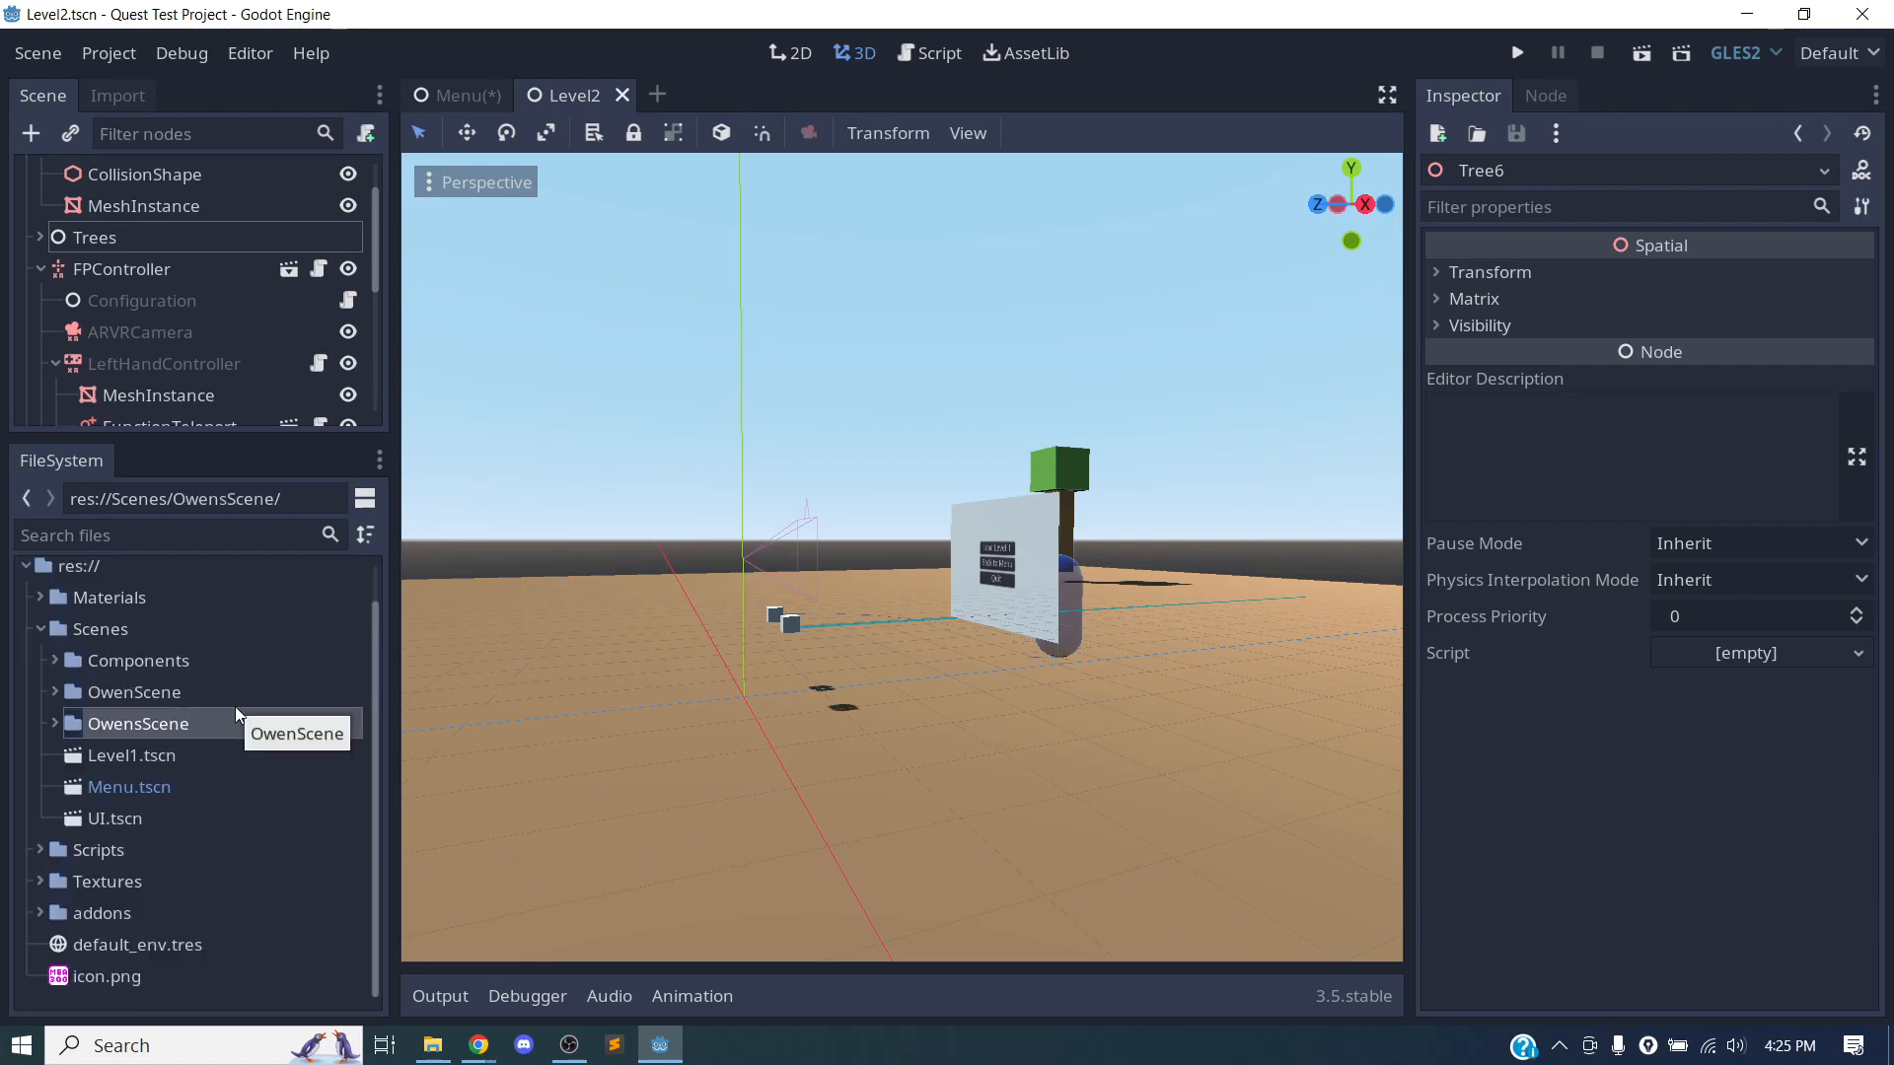
left_click(39, 596)
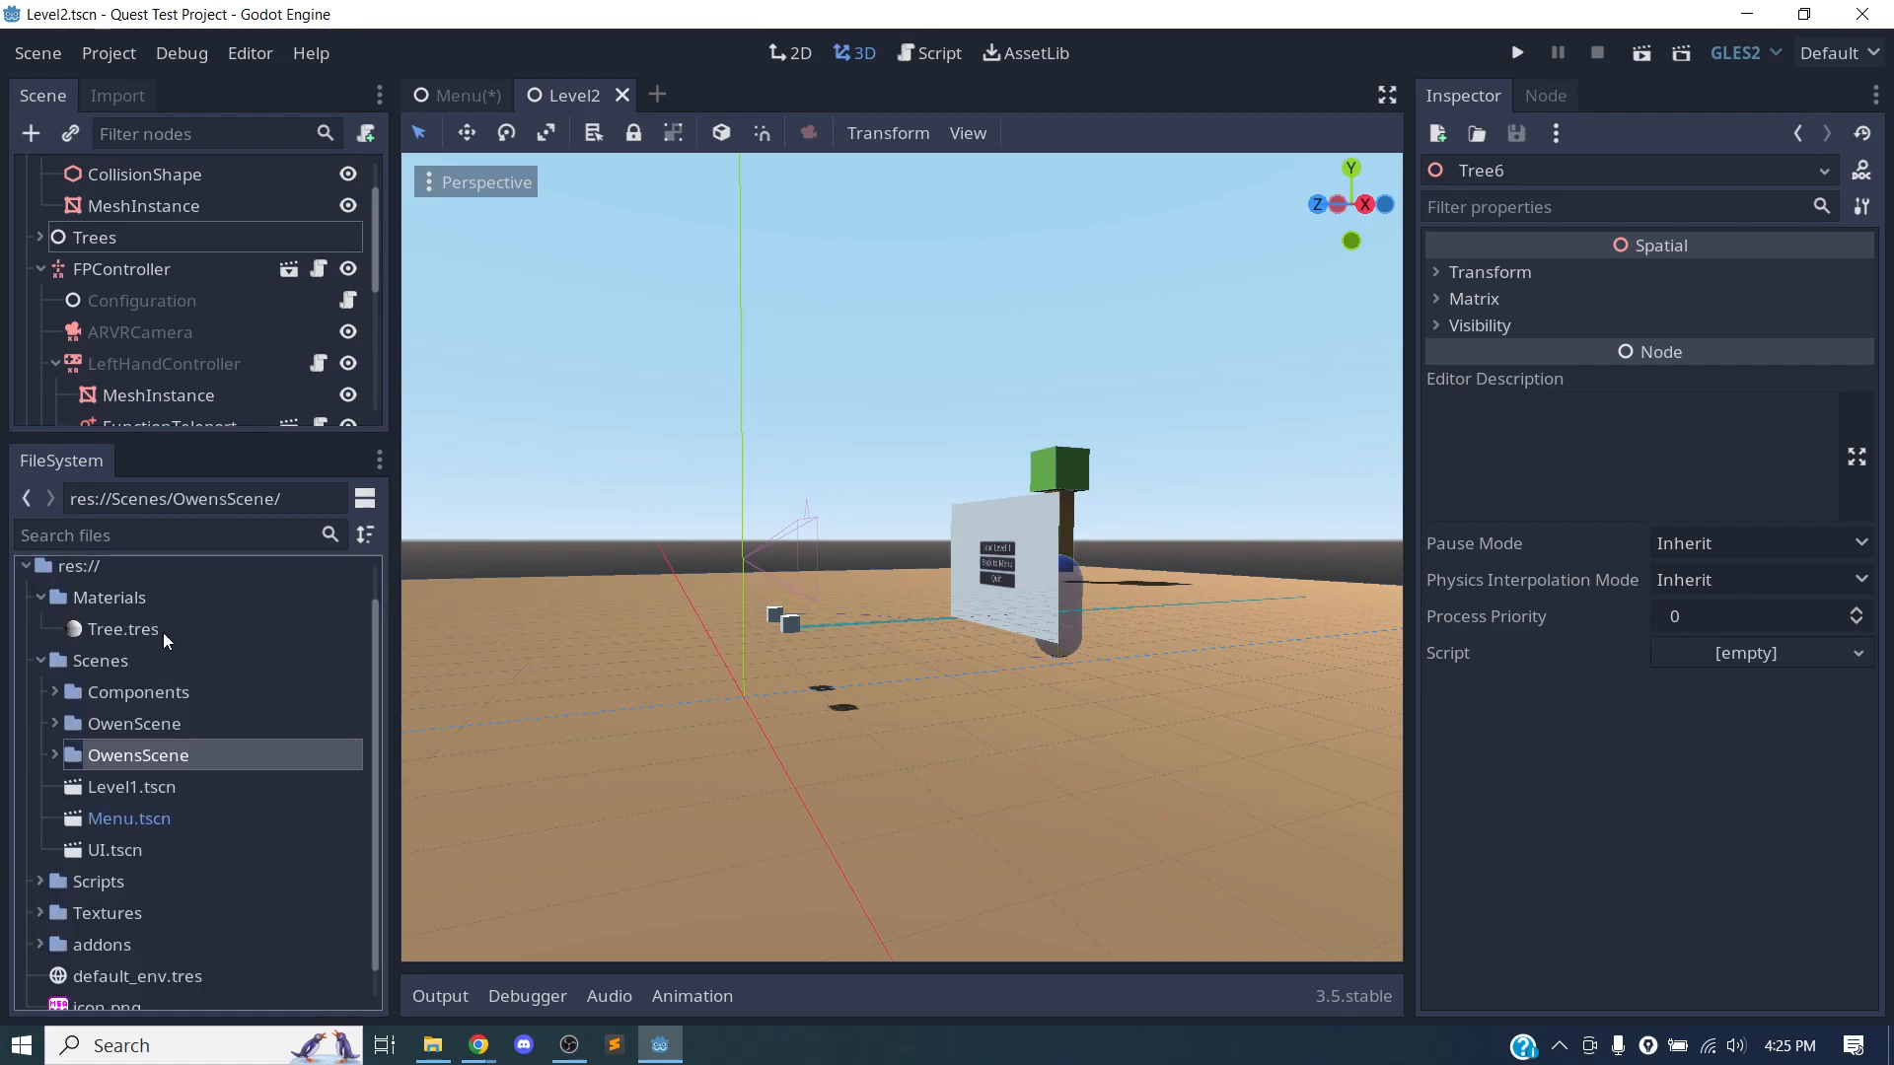
left_click(41, 597)
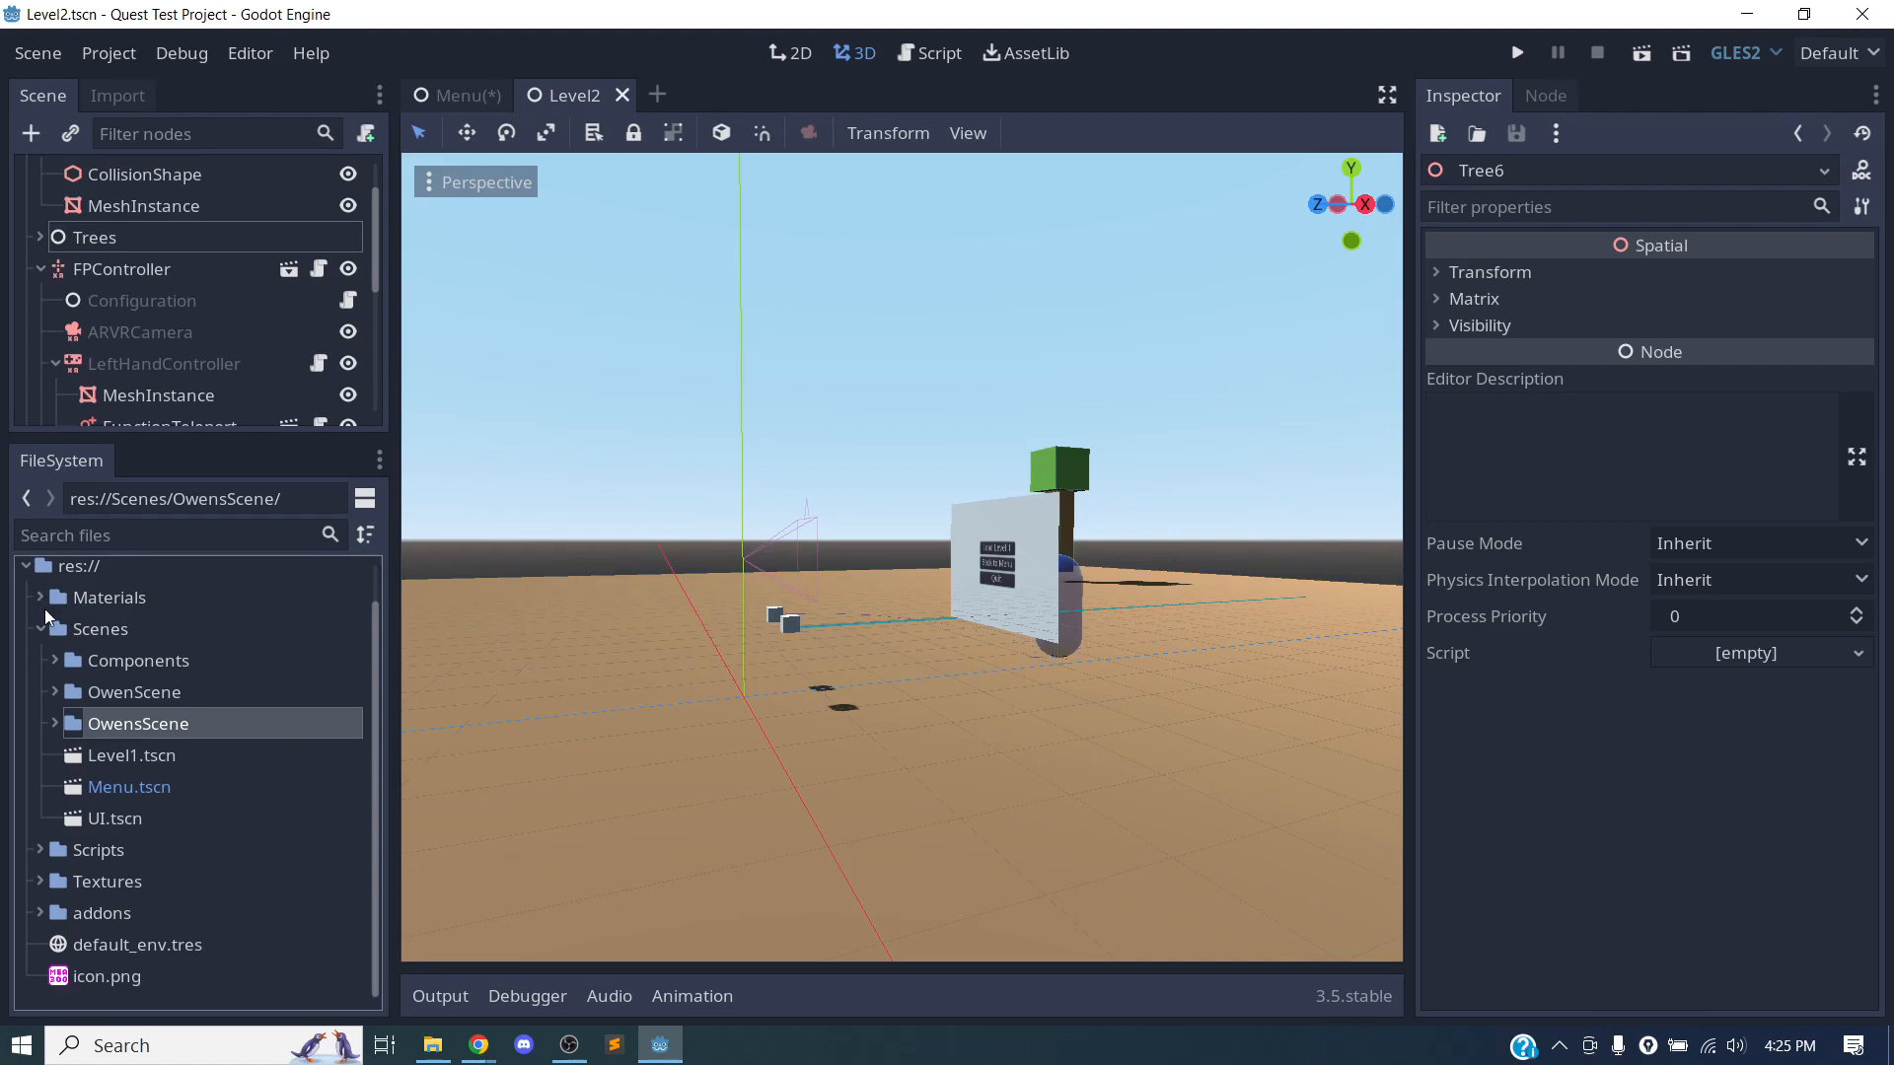
left_click(42, 883)
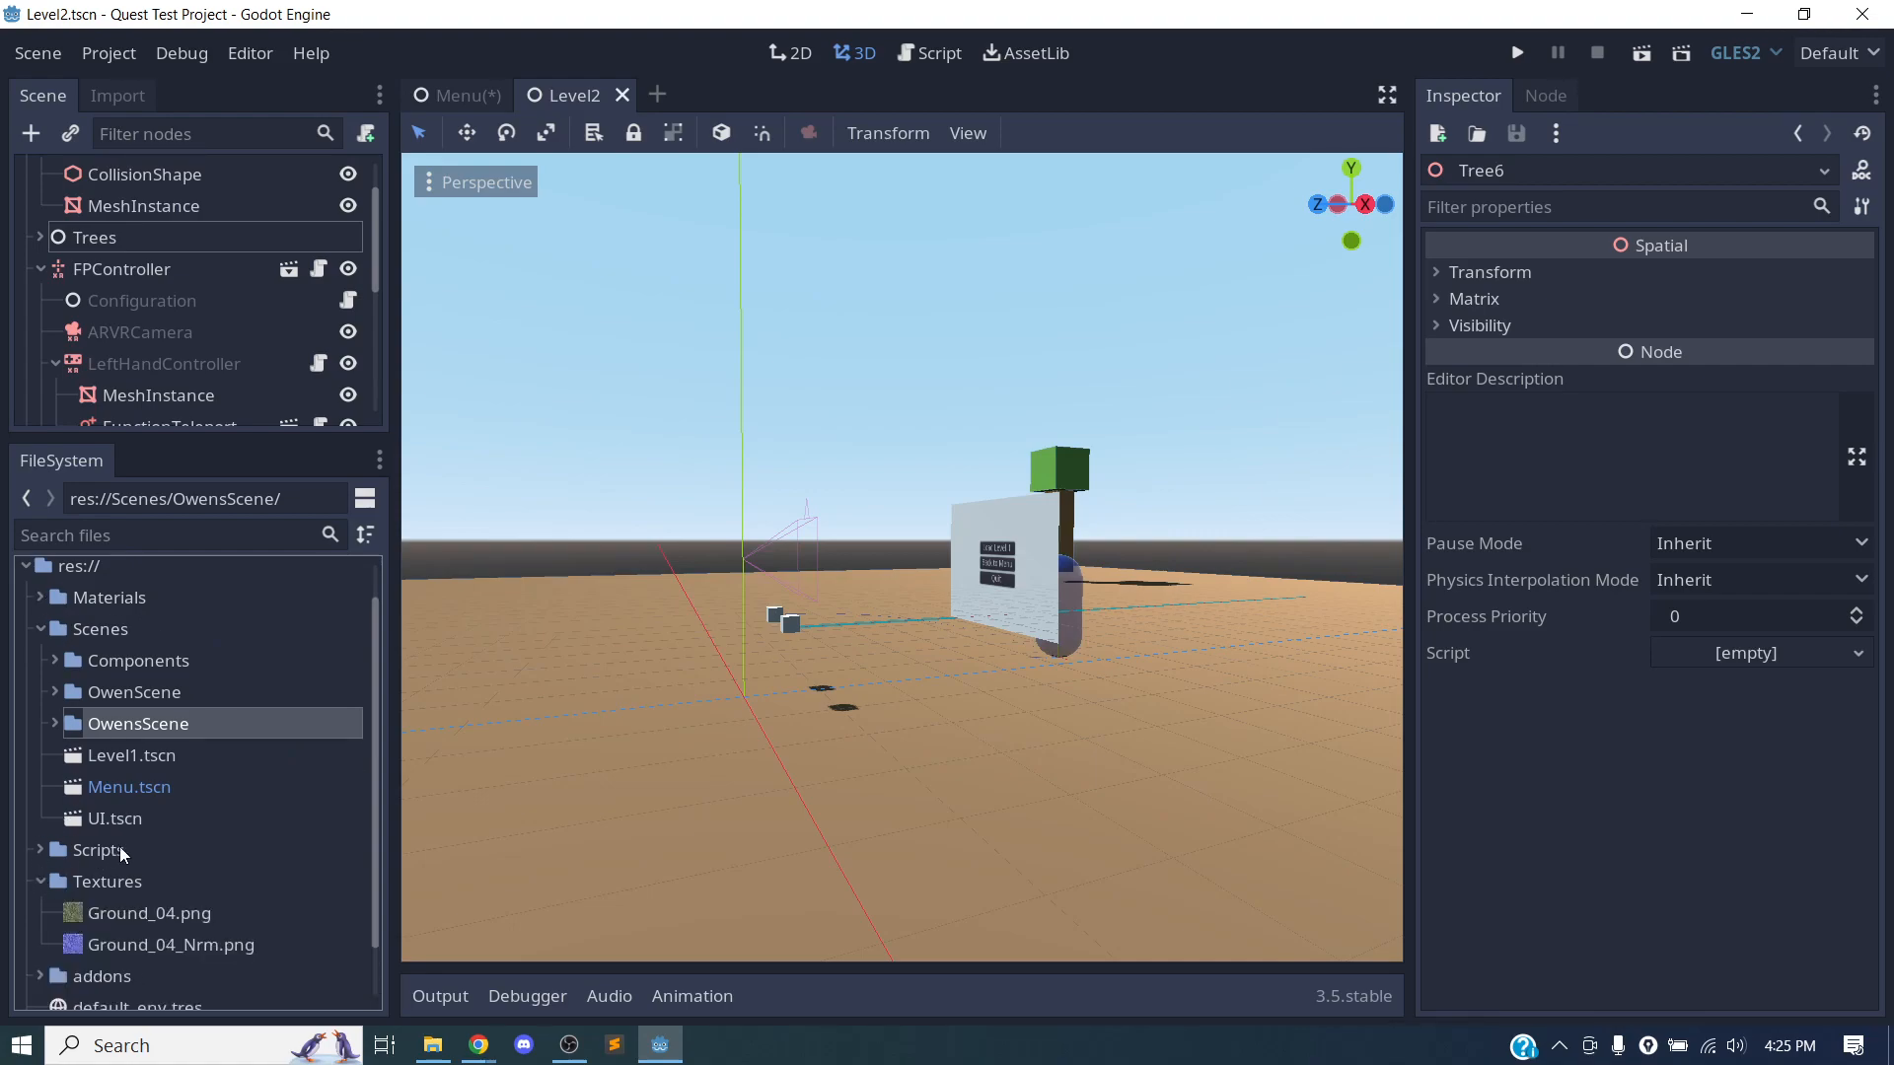
left_click(42, 885)
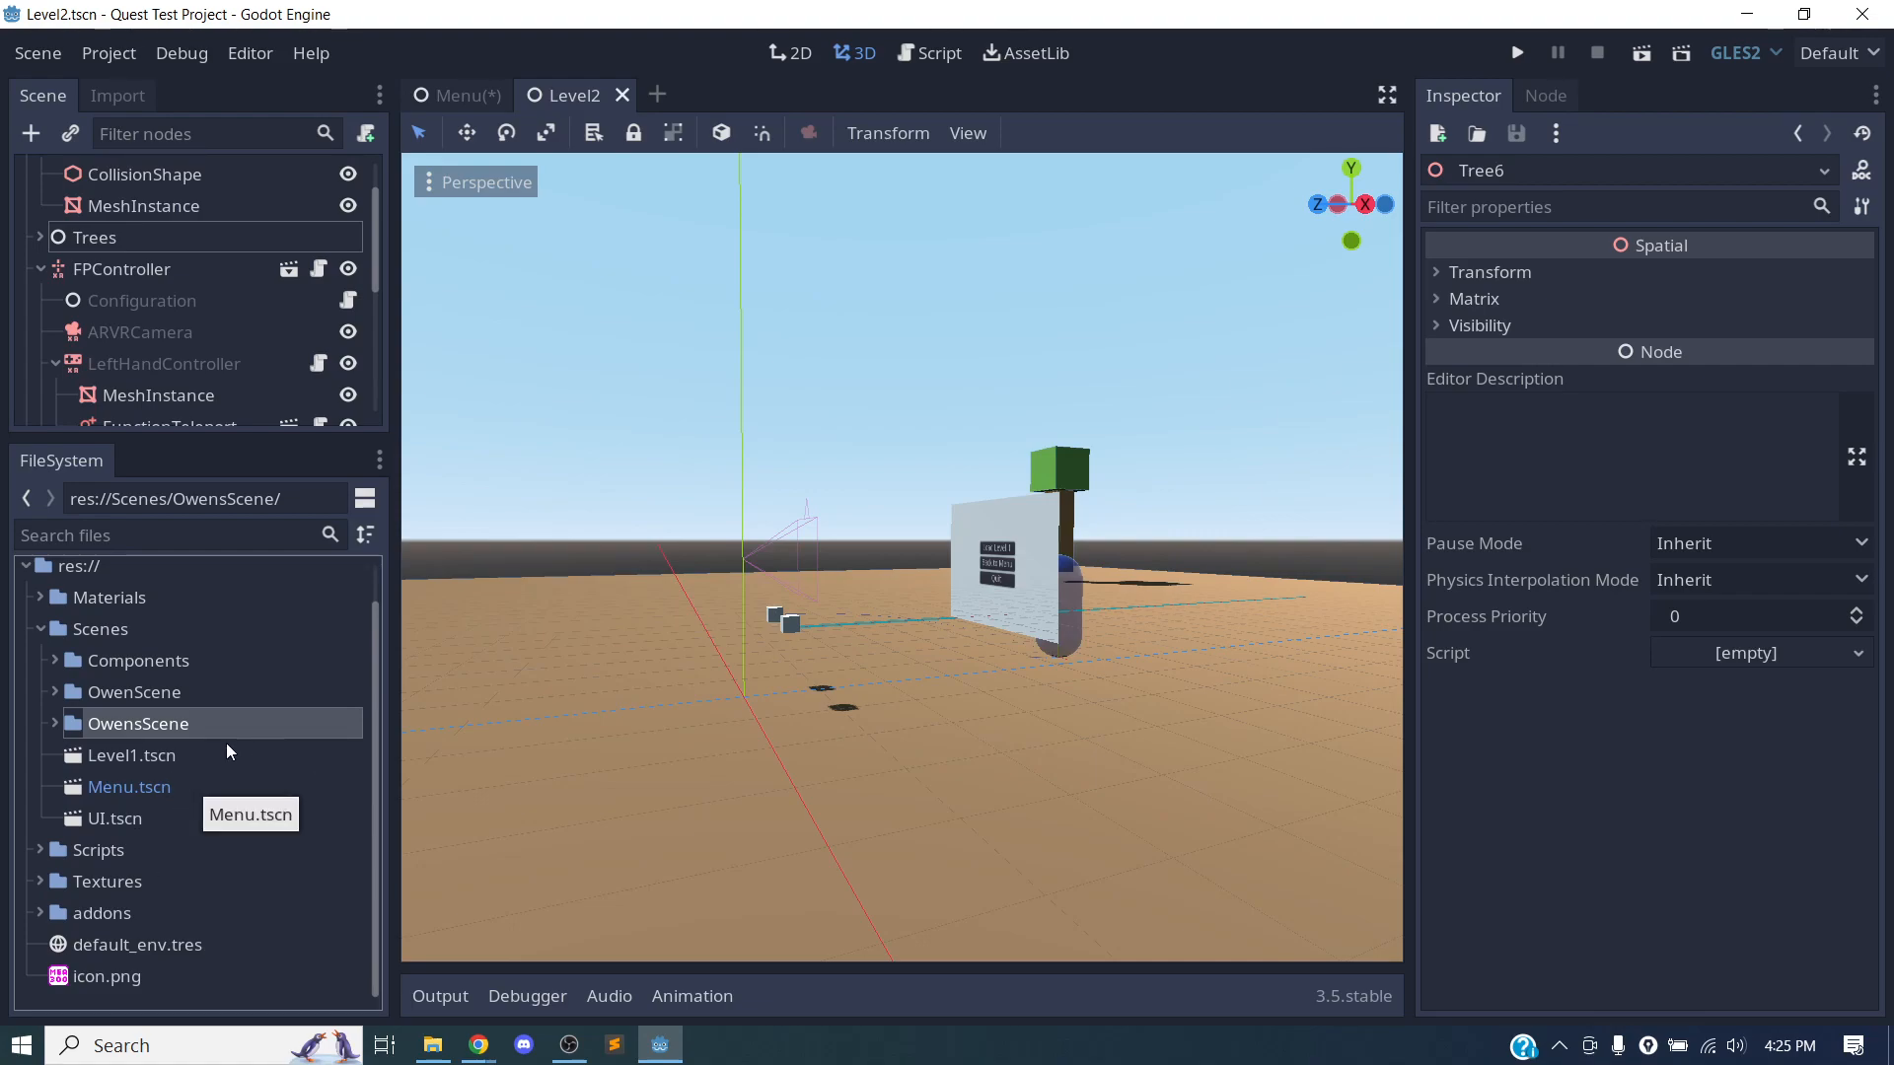
left_click(53, 721)
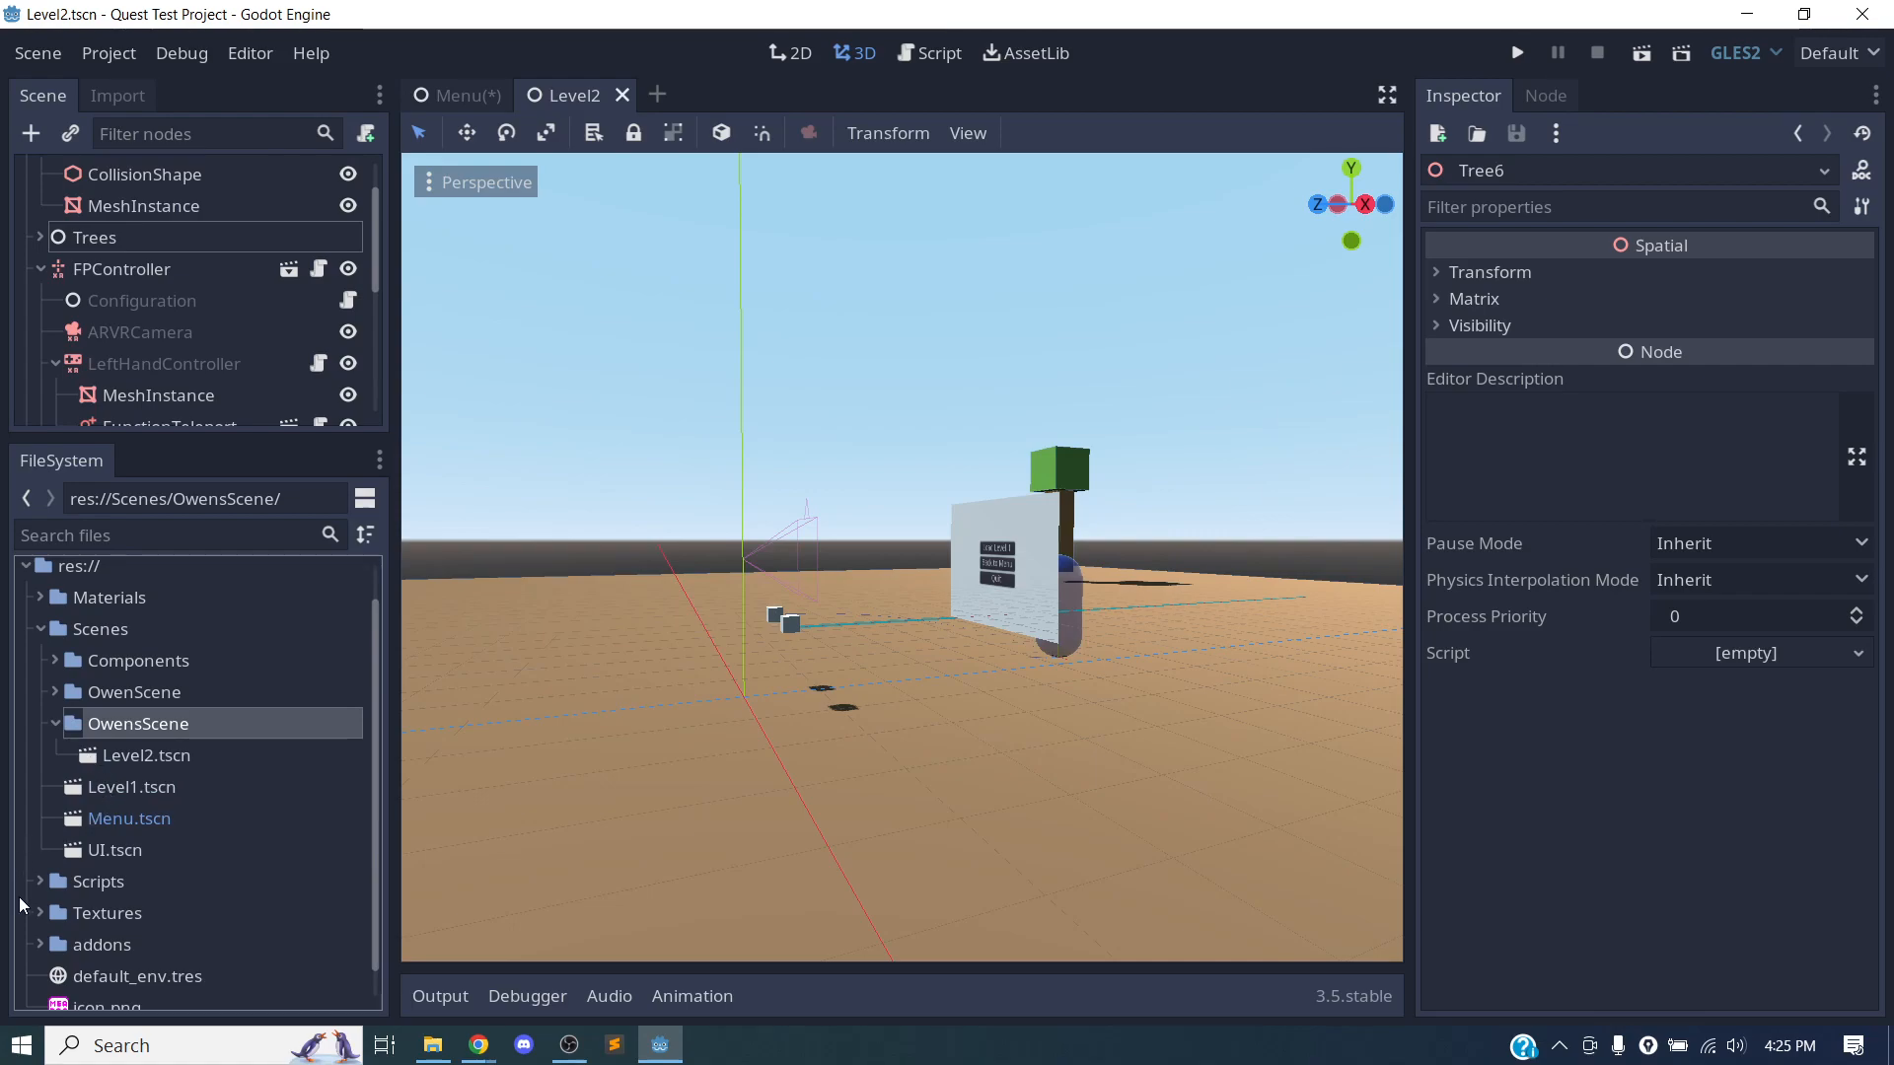
left_click(32, 600)
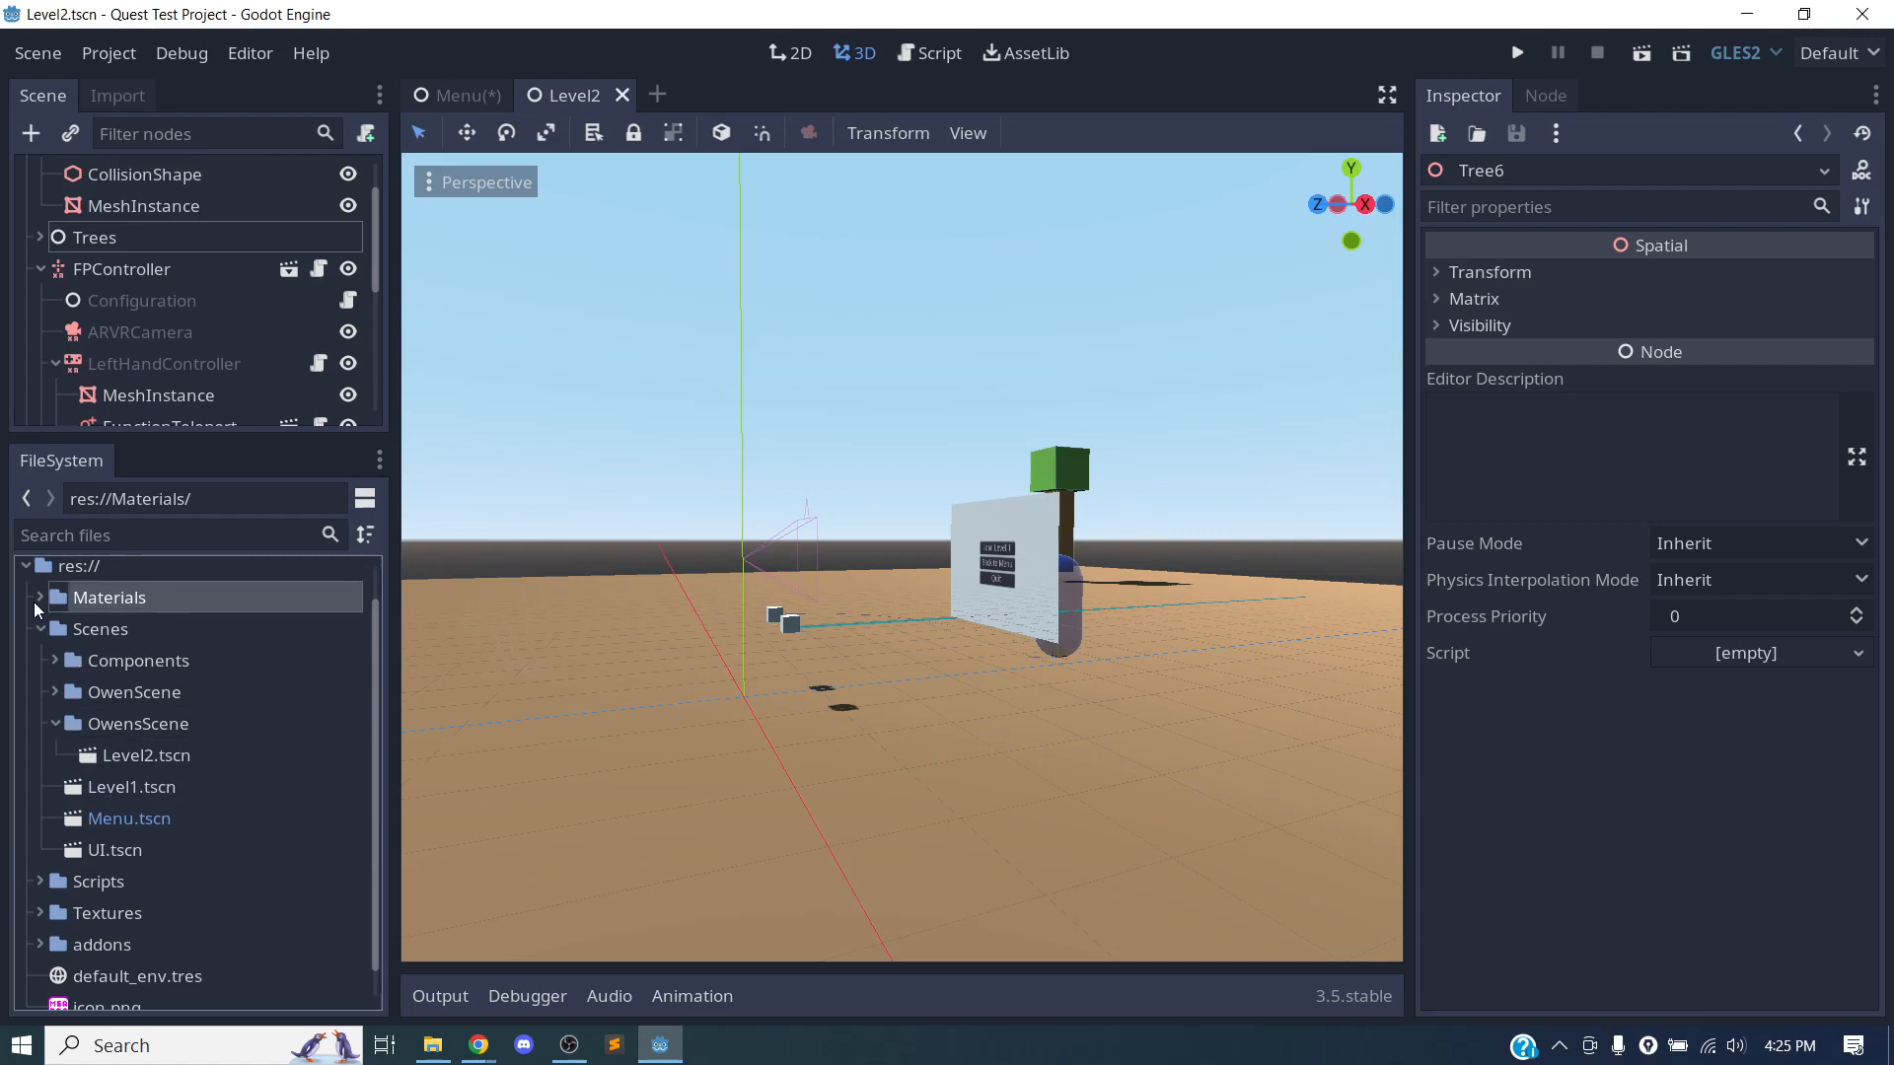
left_click(40, 597)
left_click(104, 622)
Select the leaves mesh of the green tree Tree2 in the scene and expand its Material property.
middle_click_drag(738, 730, 830, 779)
middle_click_drag(1071, 708, 1412, 897, "shift")
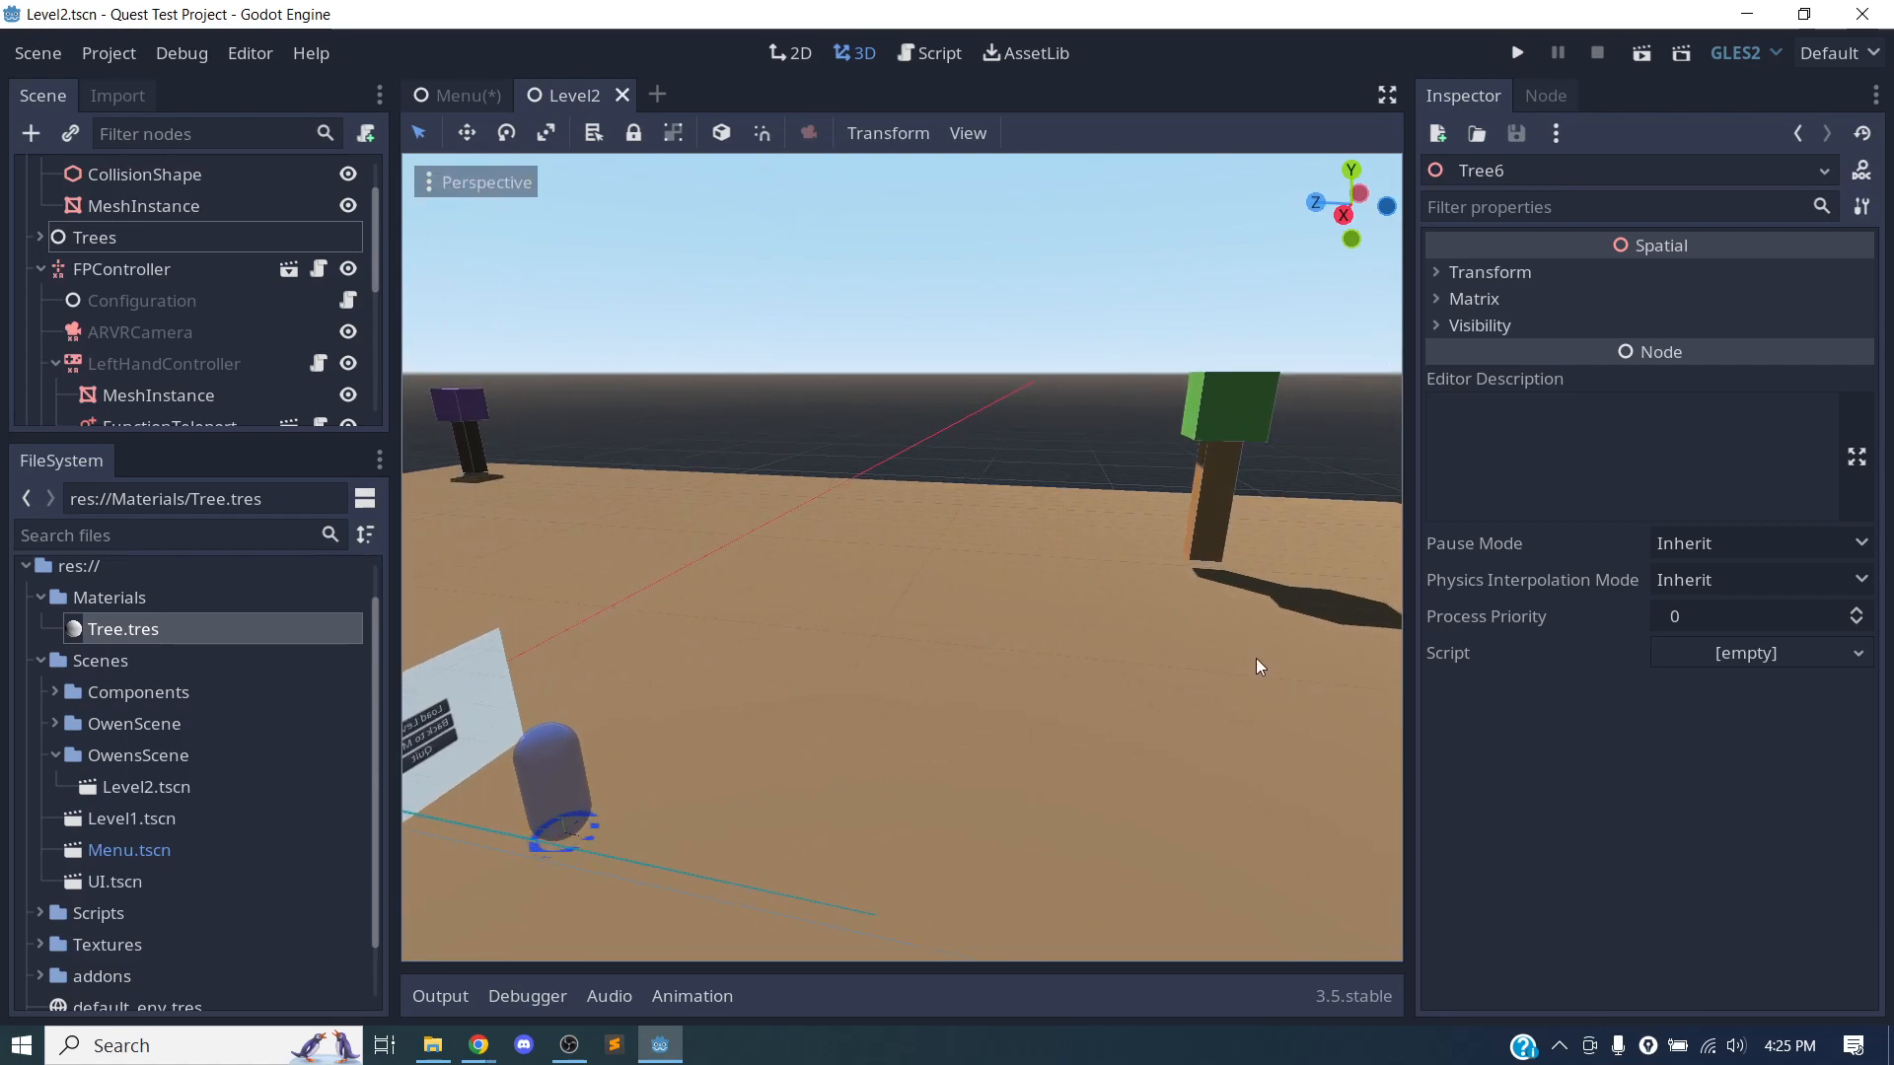
middle_click_drag(1257, 659, 629, 803, "shift")
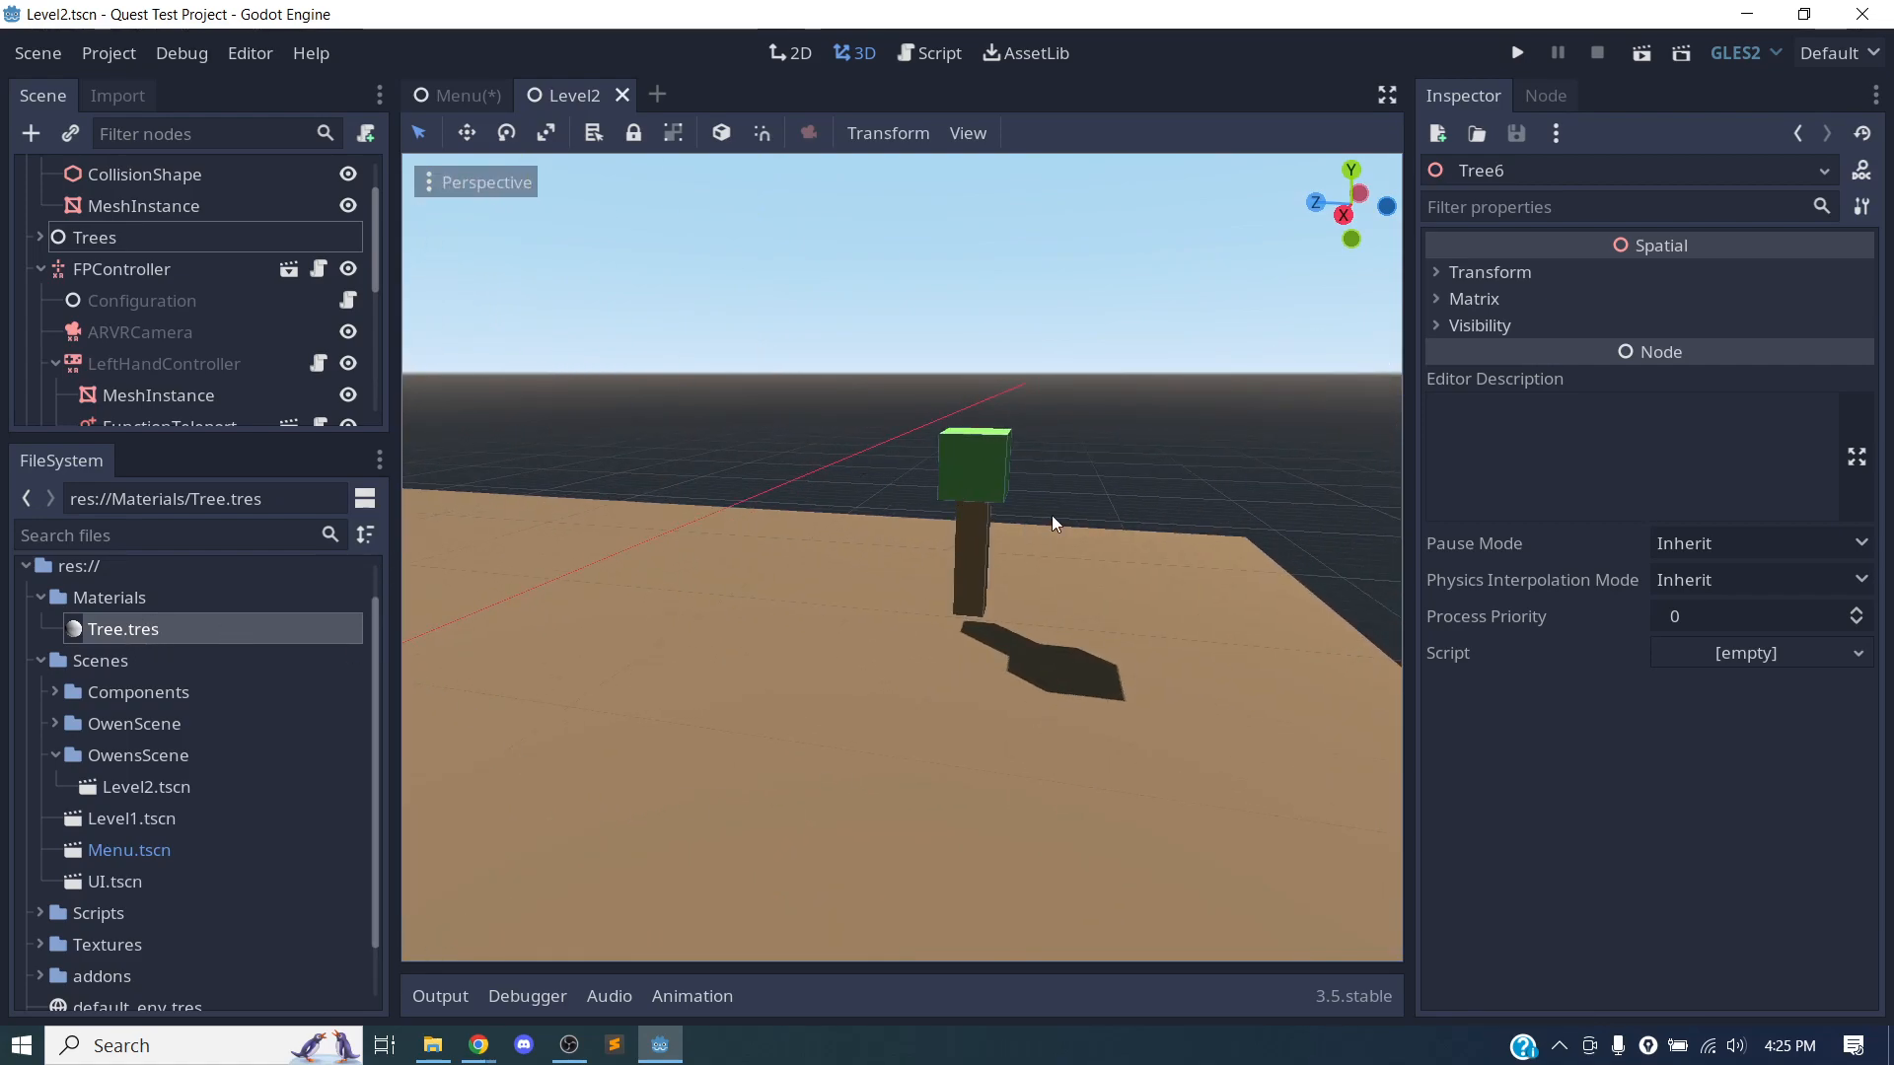
scroll(1026, 459, "up", 2)
left_click(1014, 438)
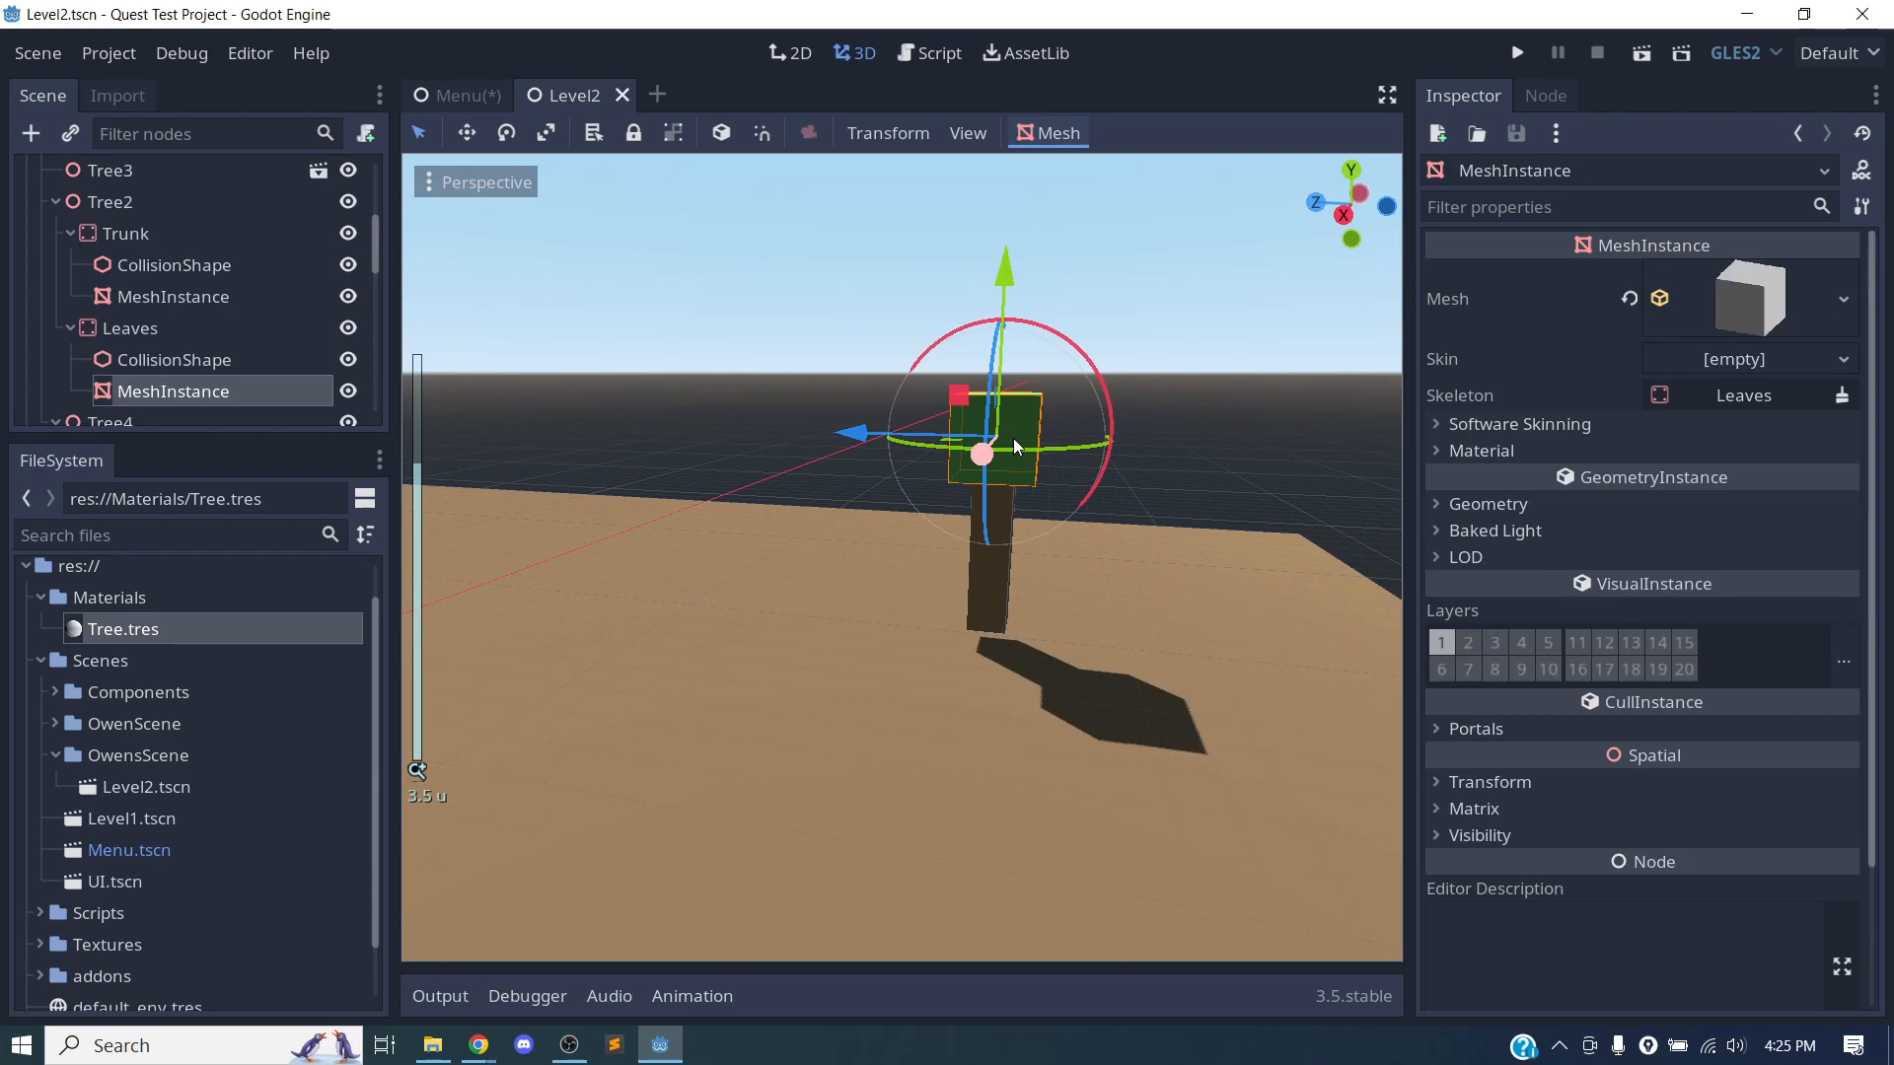
key("f")
scroll(187, 317, "down", 3)
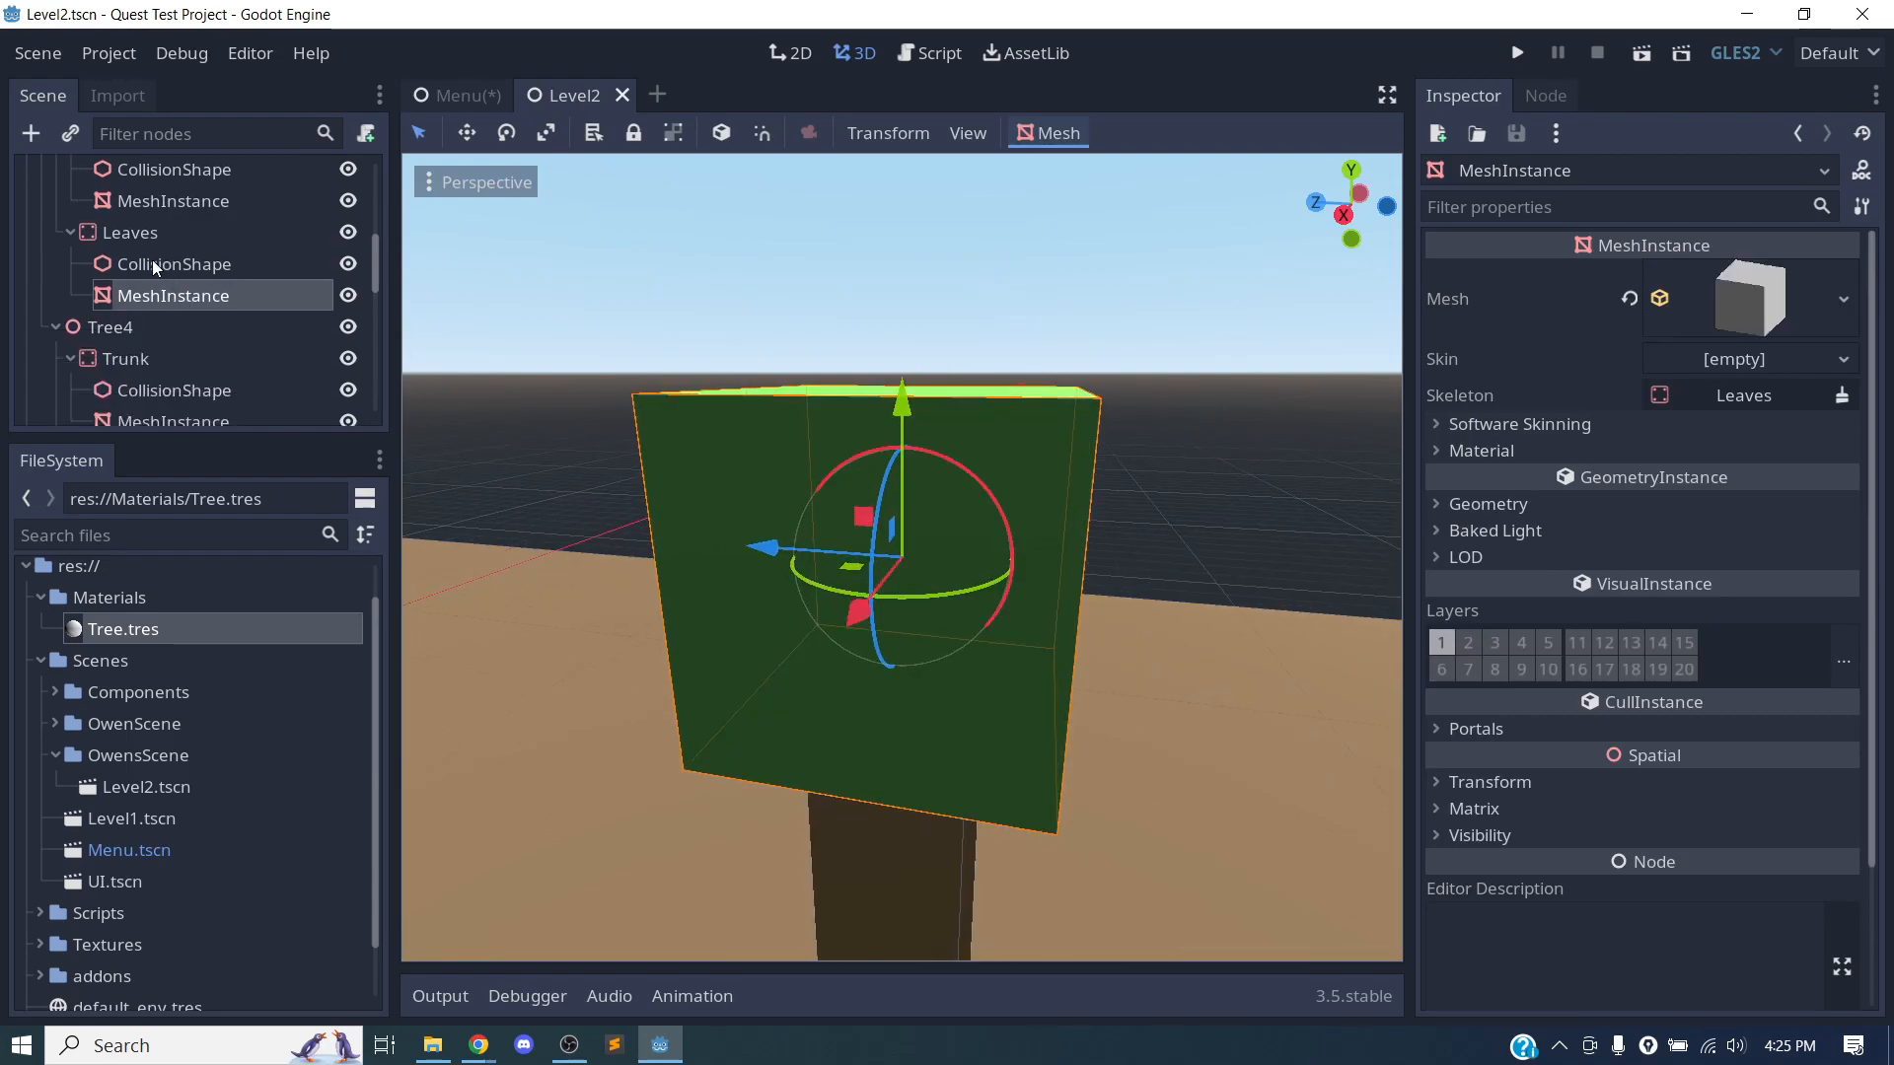
left_click(1557, 452)
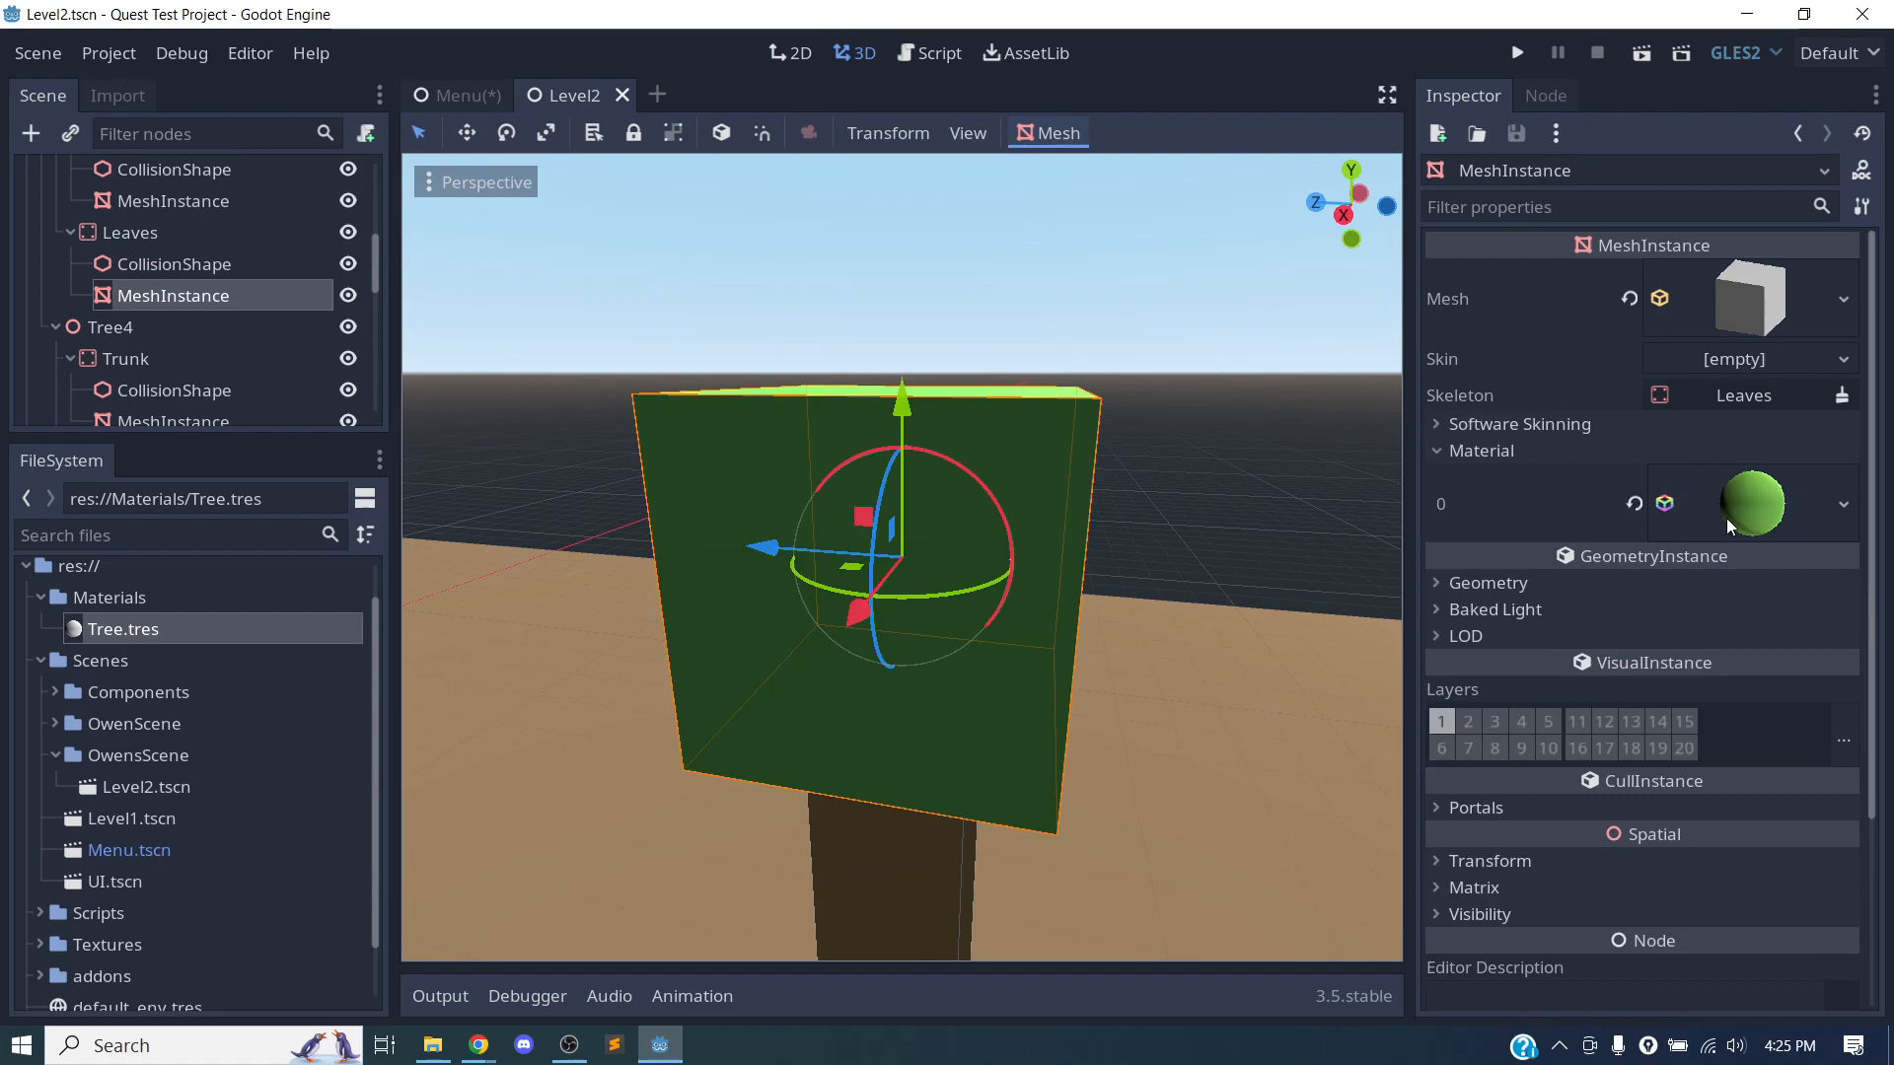
Collapse the OwensScene, Materials and Scenes folders in the project's file tree.
left_click(54, 755)
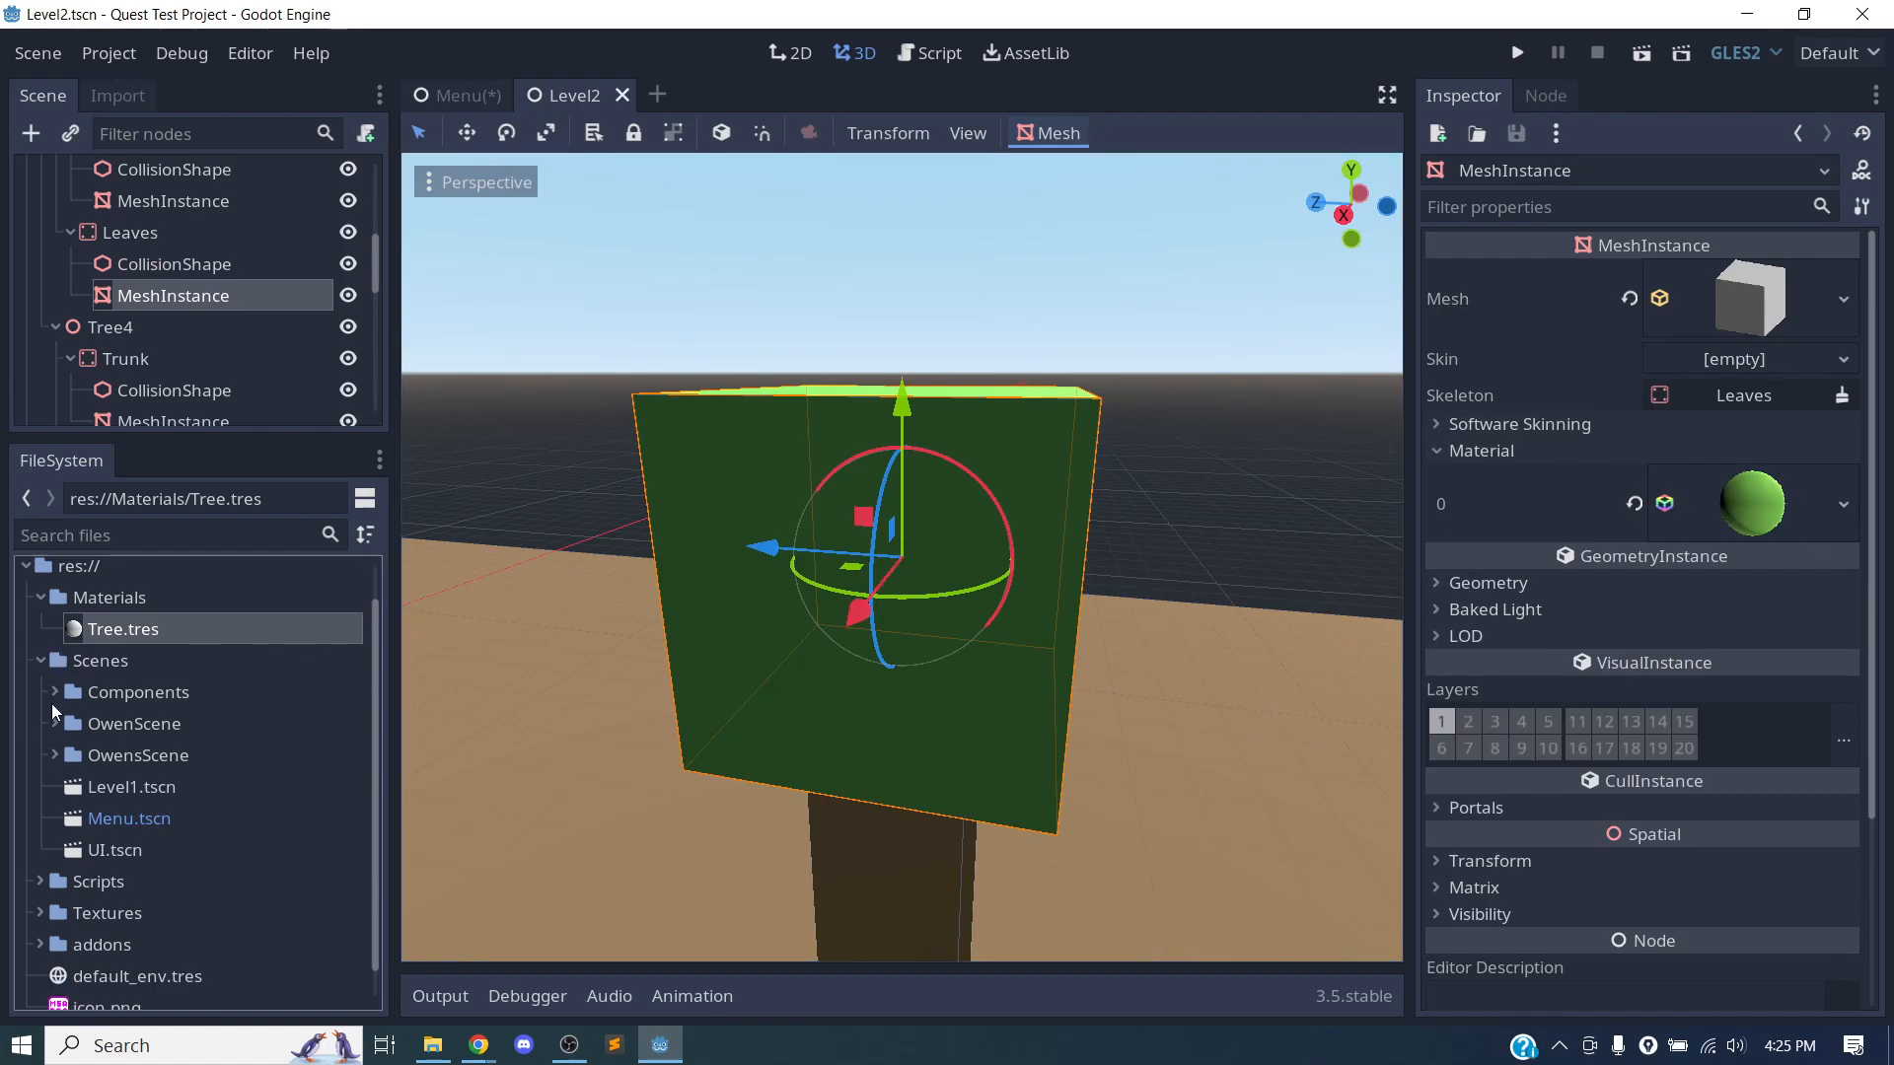
left_click(41, 598)
left_click(59, 631)
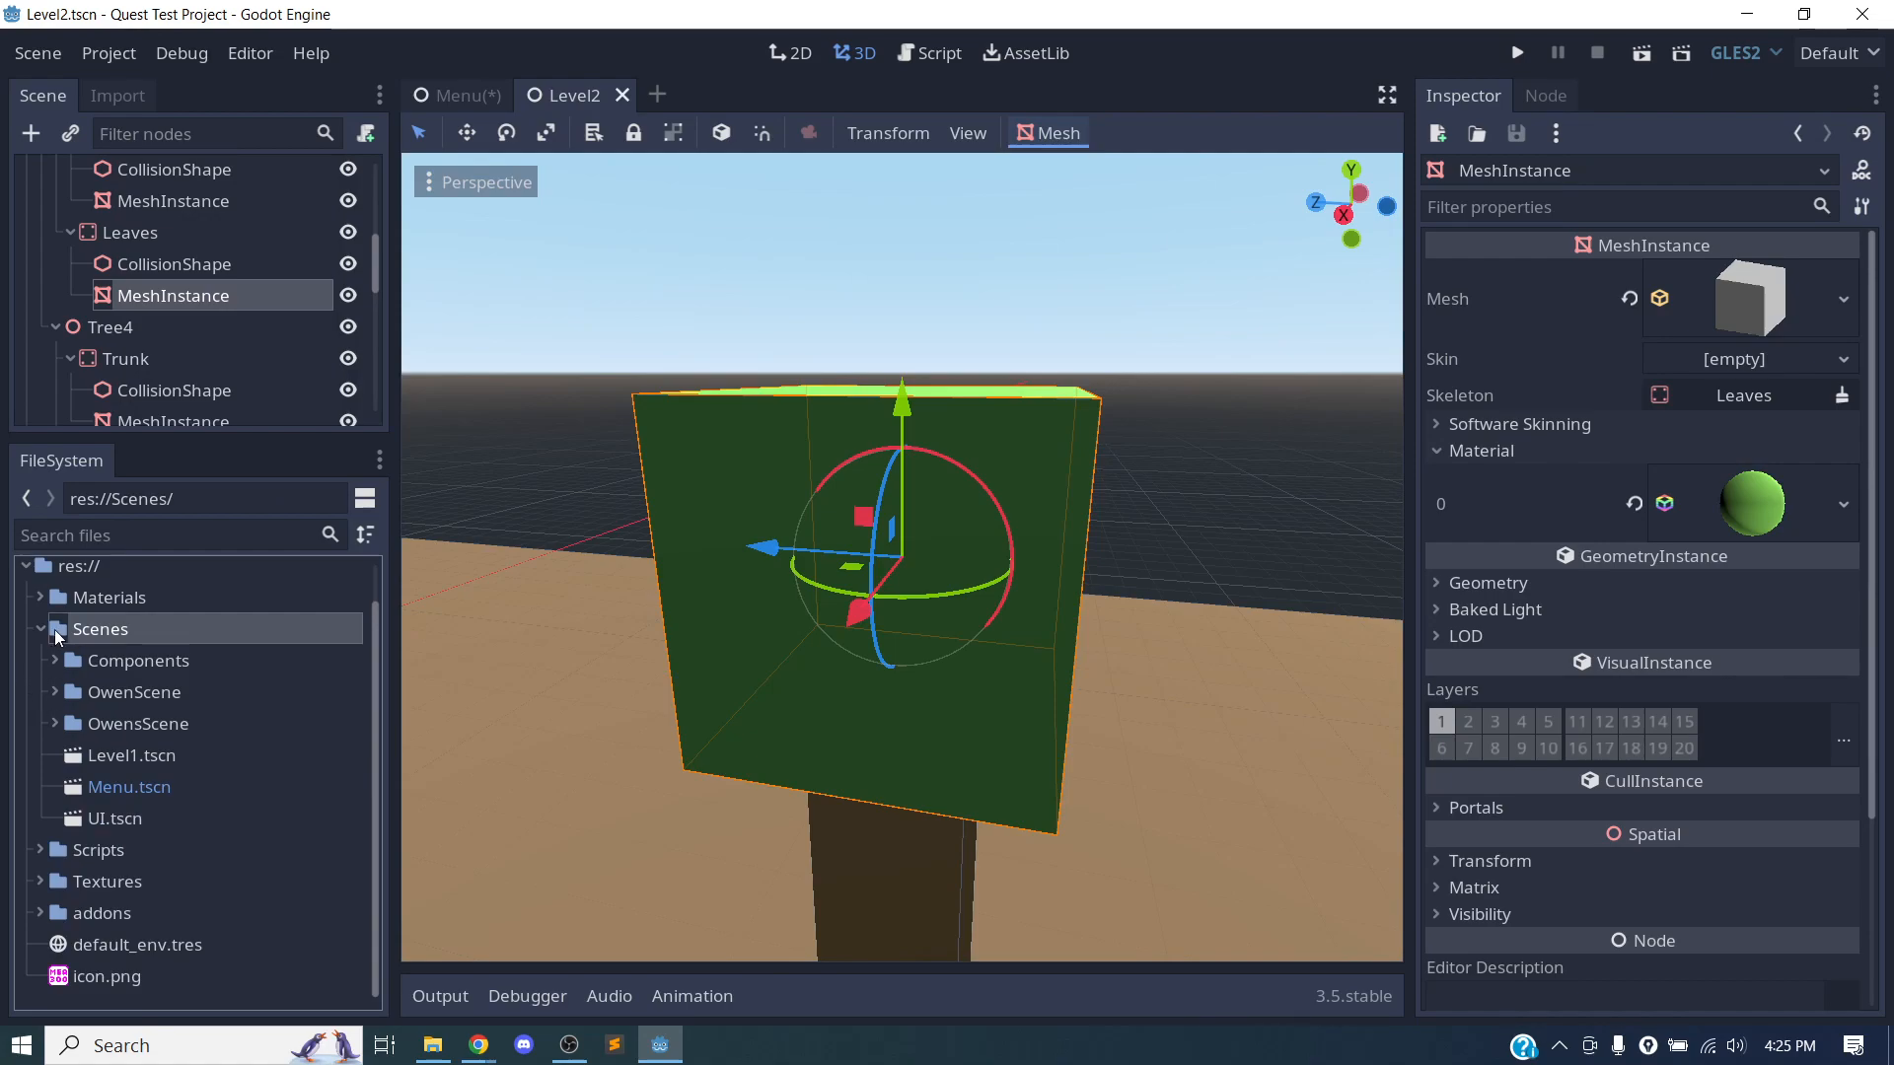
left_click(40, 629)
Start saving the leaves' green material as a resource and create a Materials folder inside OwensScene for it.
left_click(1736, 503)
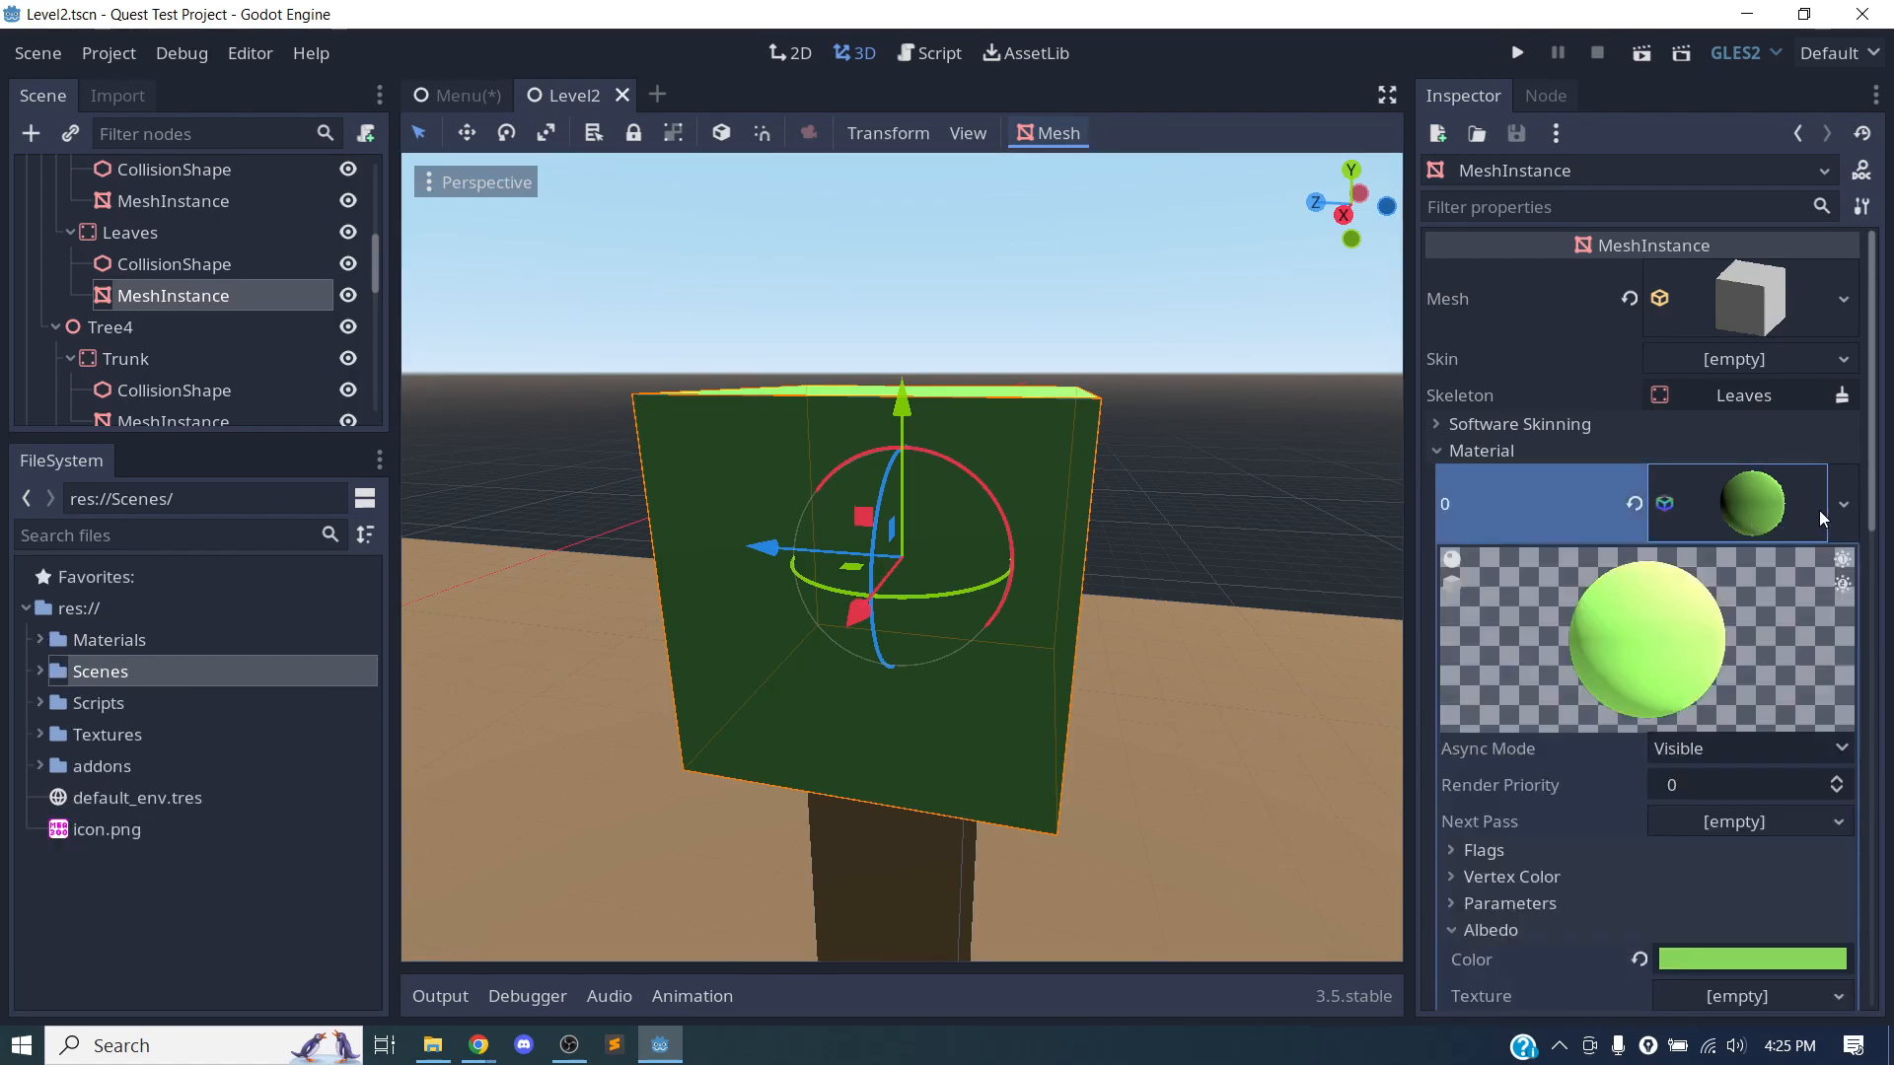
scroll(1173, 495, "up", 4)
scroll(1174, 496, "down", 13)
middle_click_drag(1103, 564, 1036, 577)
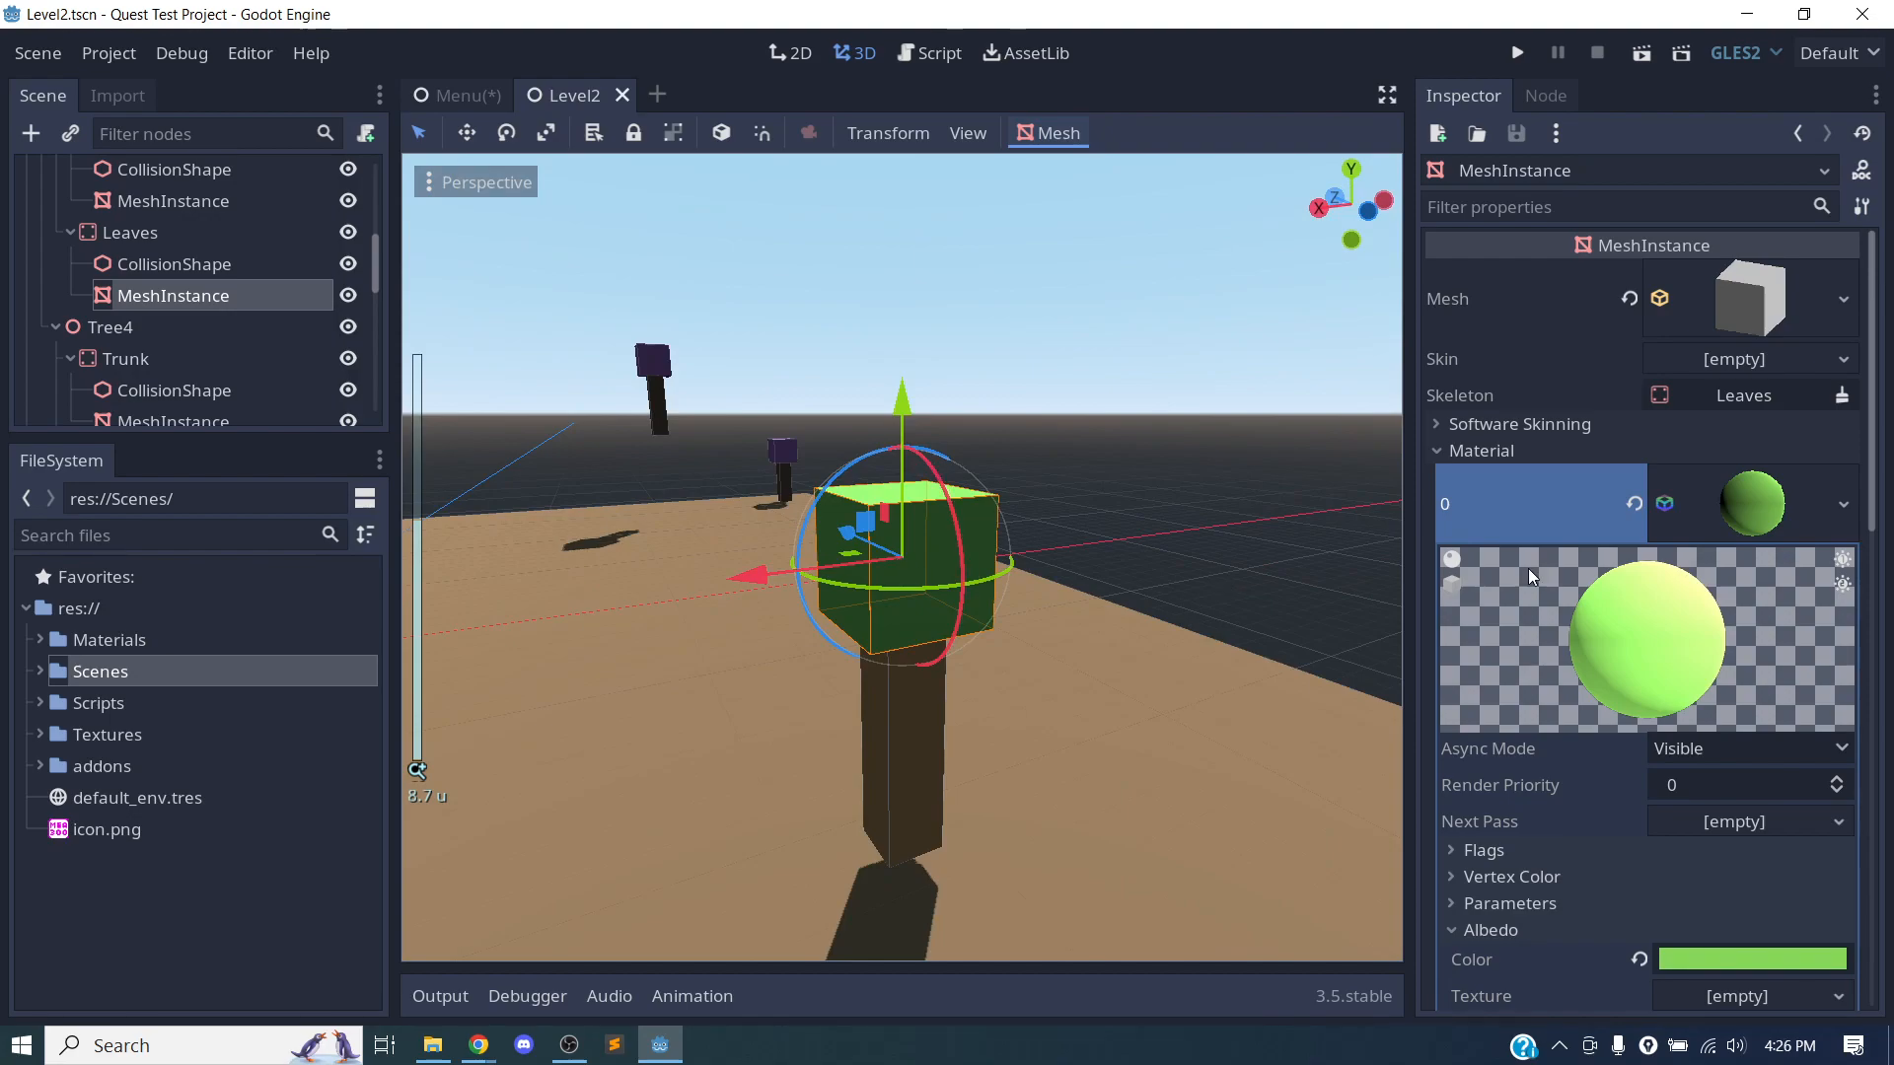
left_click(1844, 505)
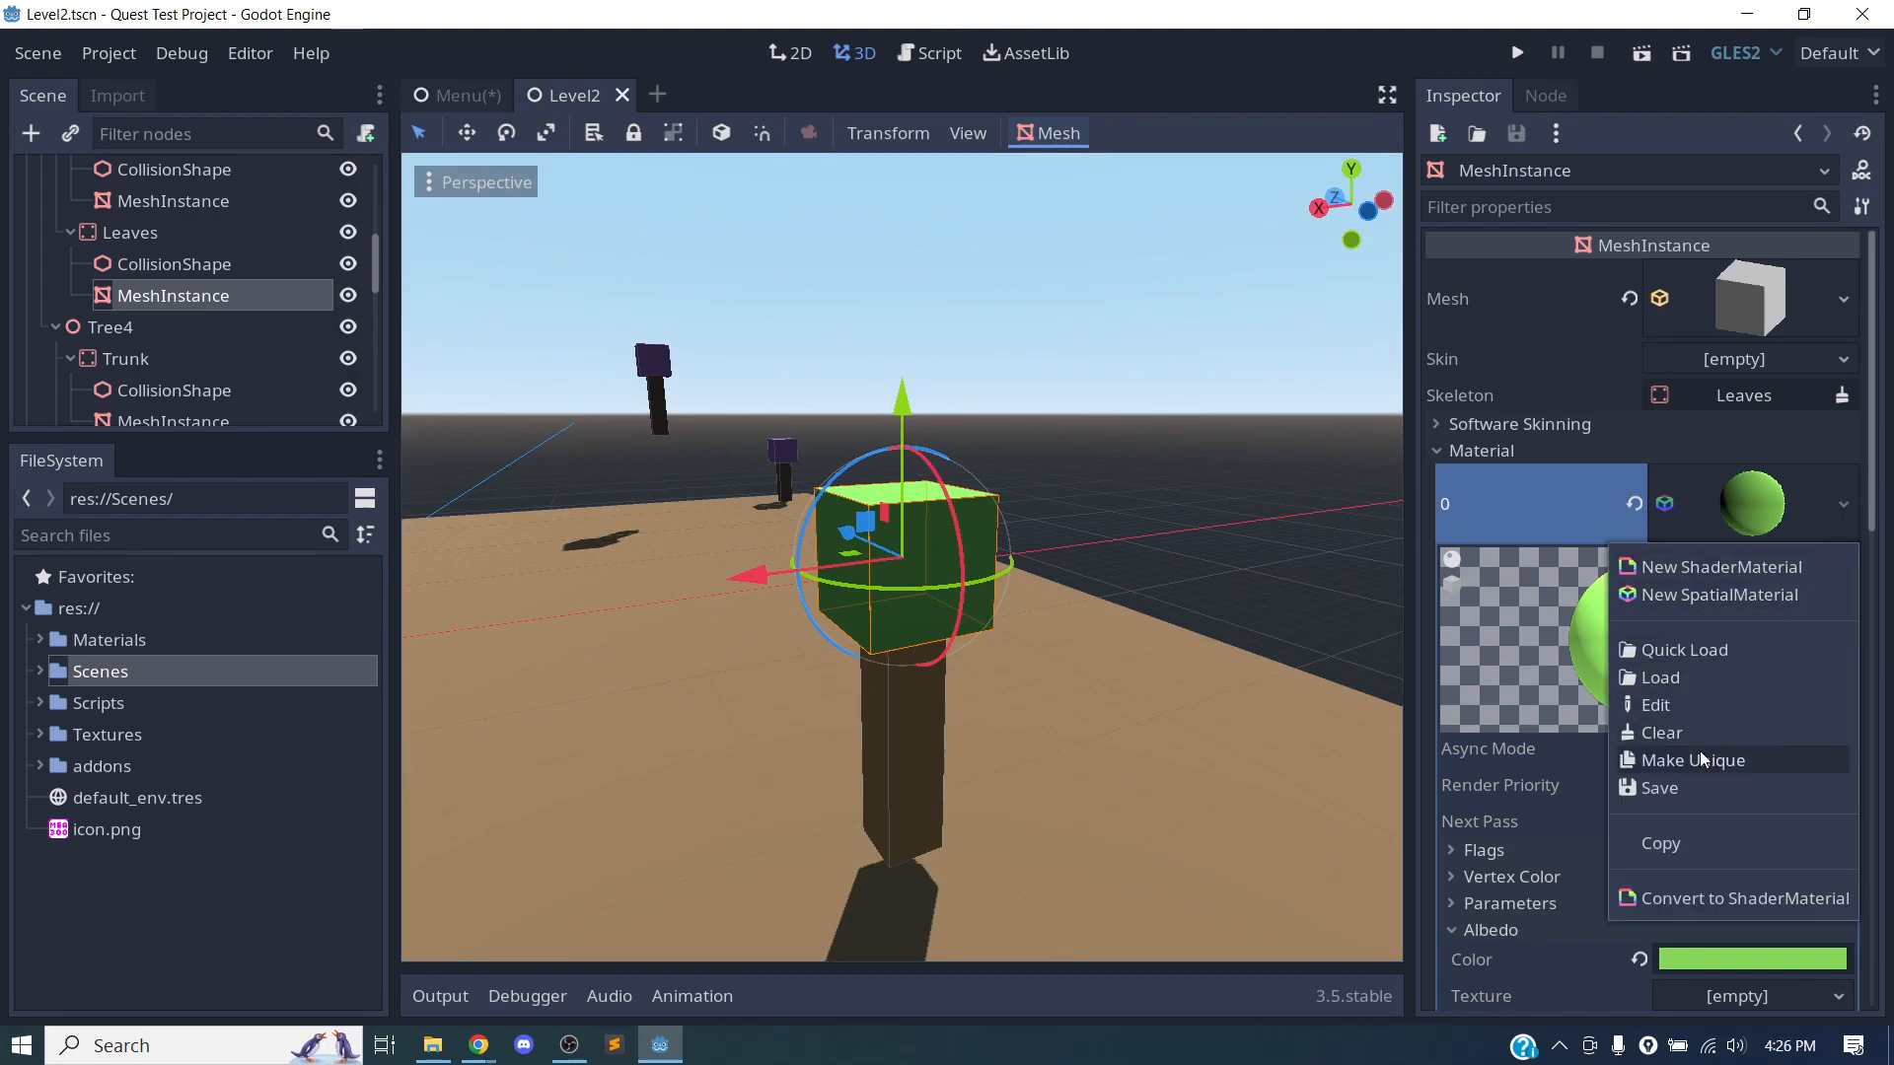
left_click(1684, 789)
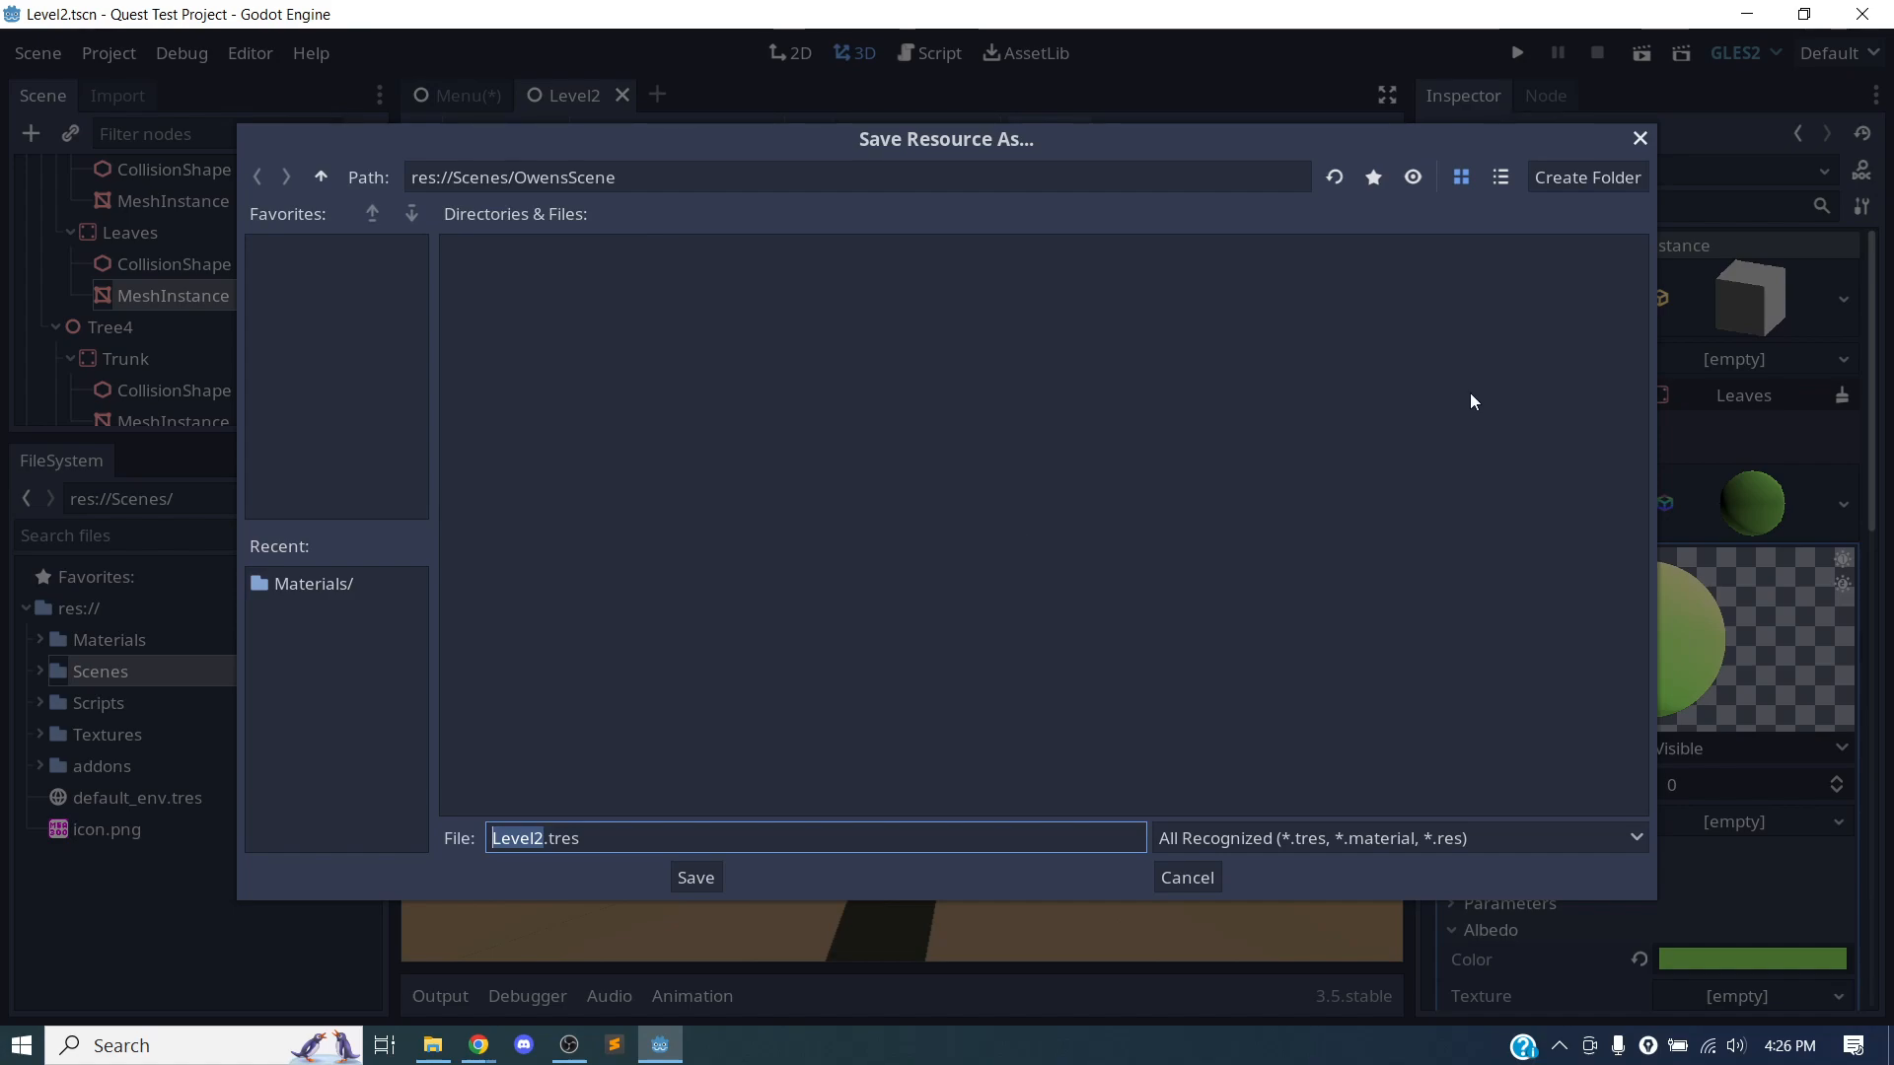
left_click(1628, 170)
type("Materials")
key("Return")
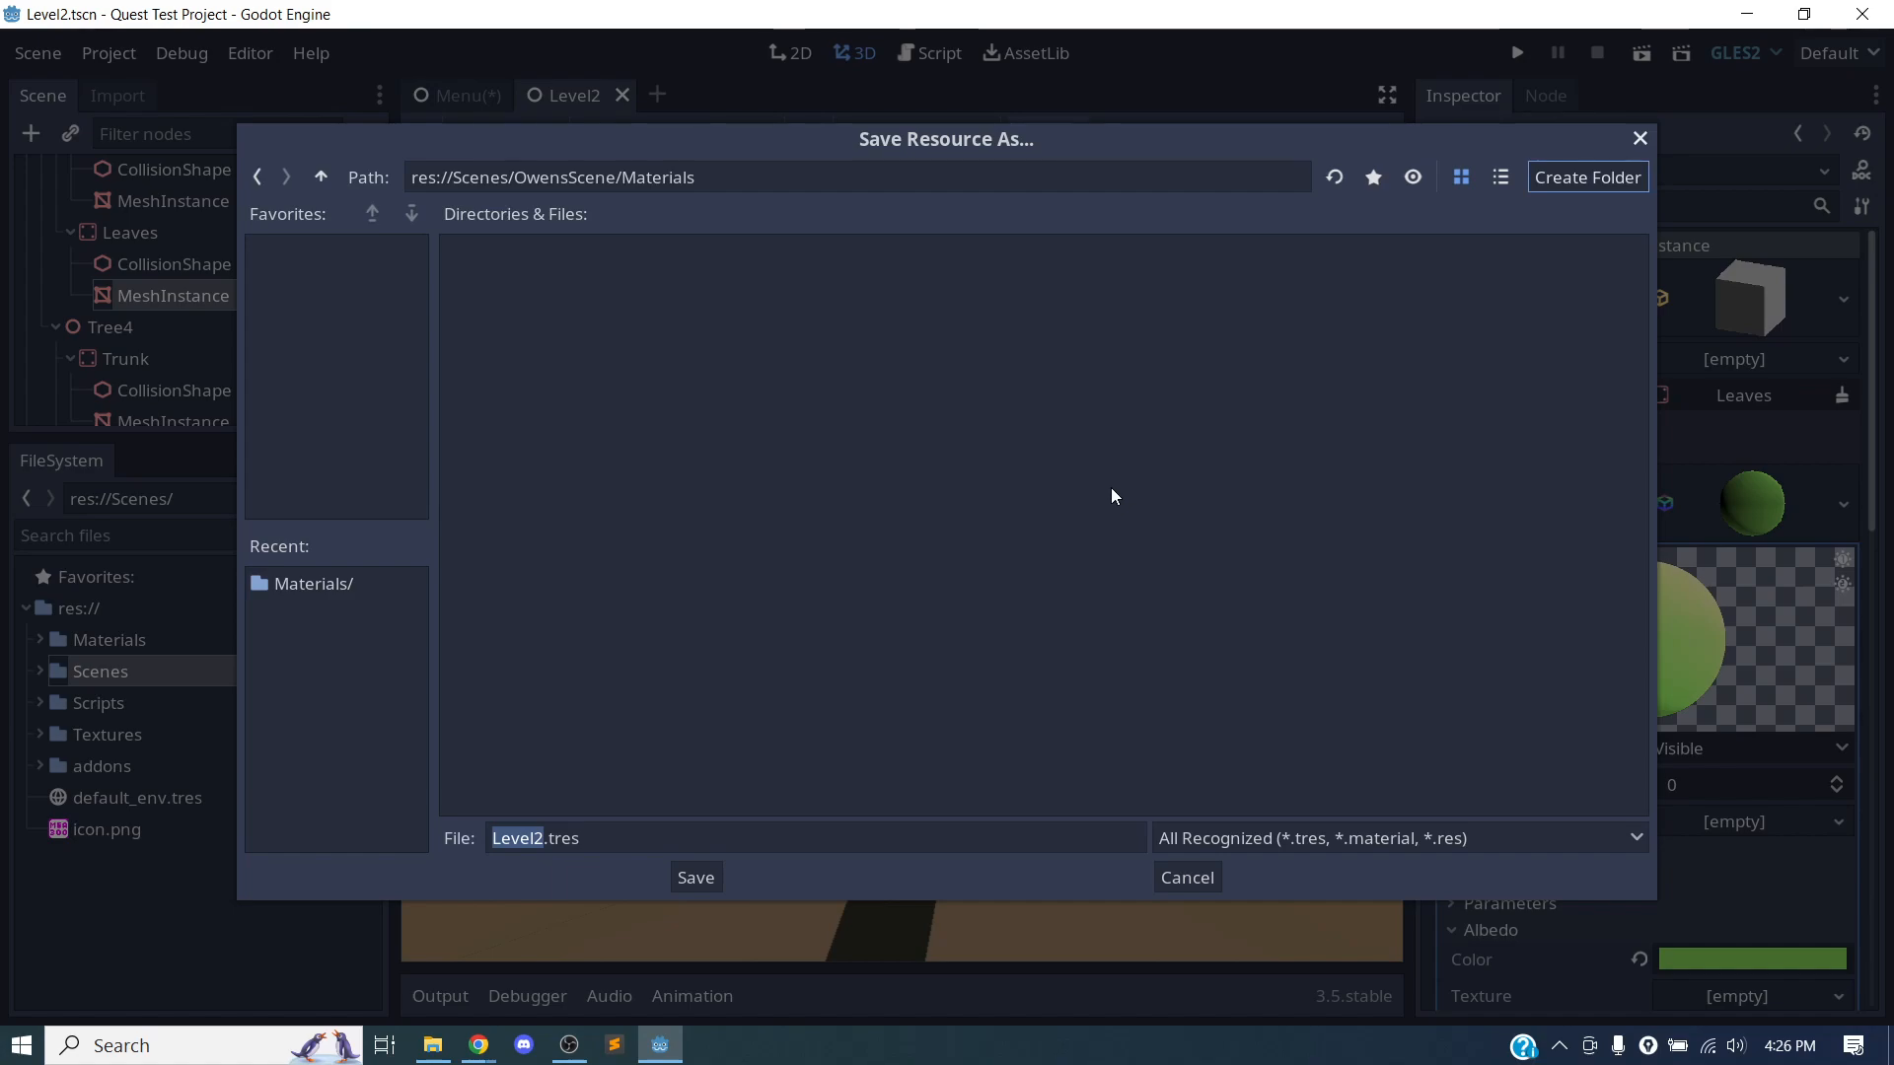
Name the material resource TreeMaterial.tres and save it in the OwensScene Materials folder.
left_click(537, 840)
double_click(514, 840)
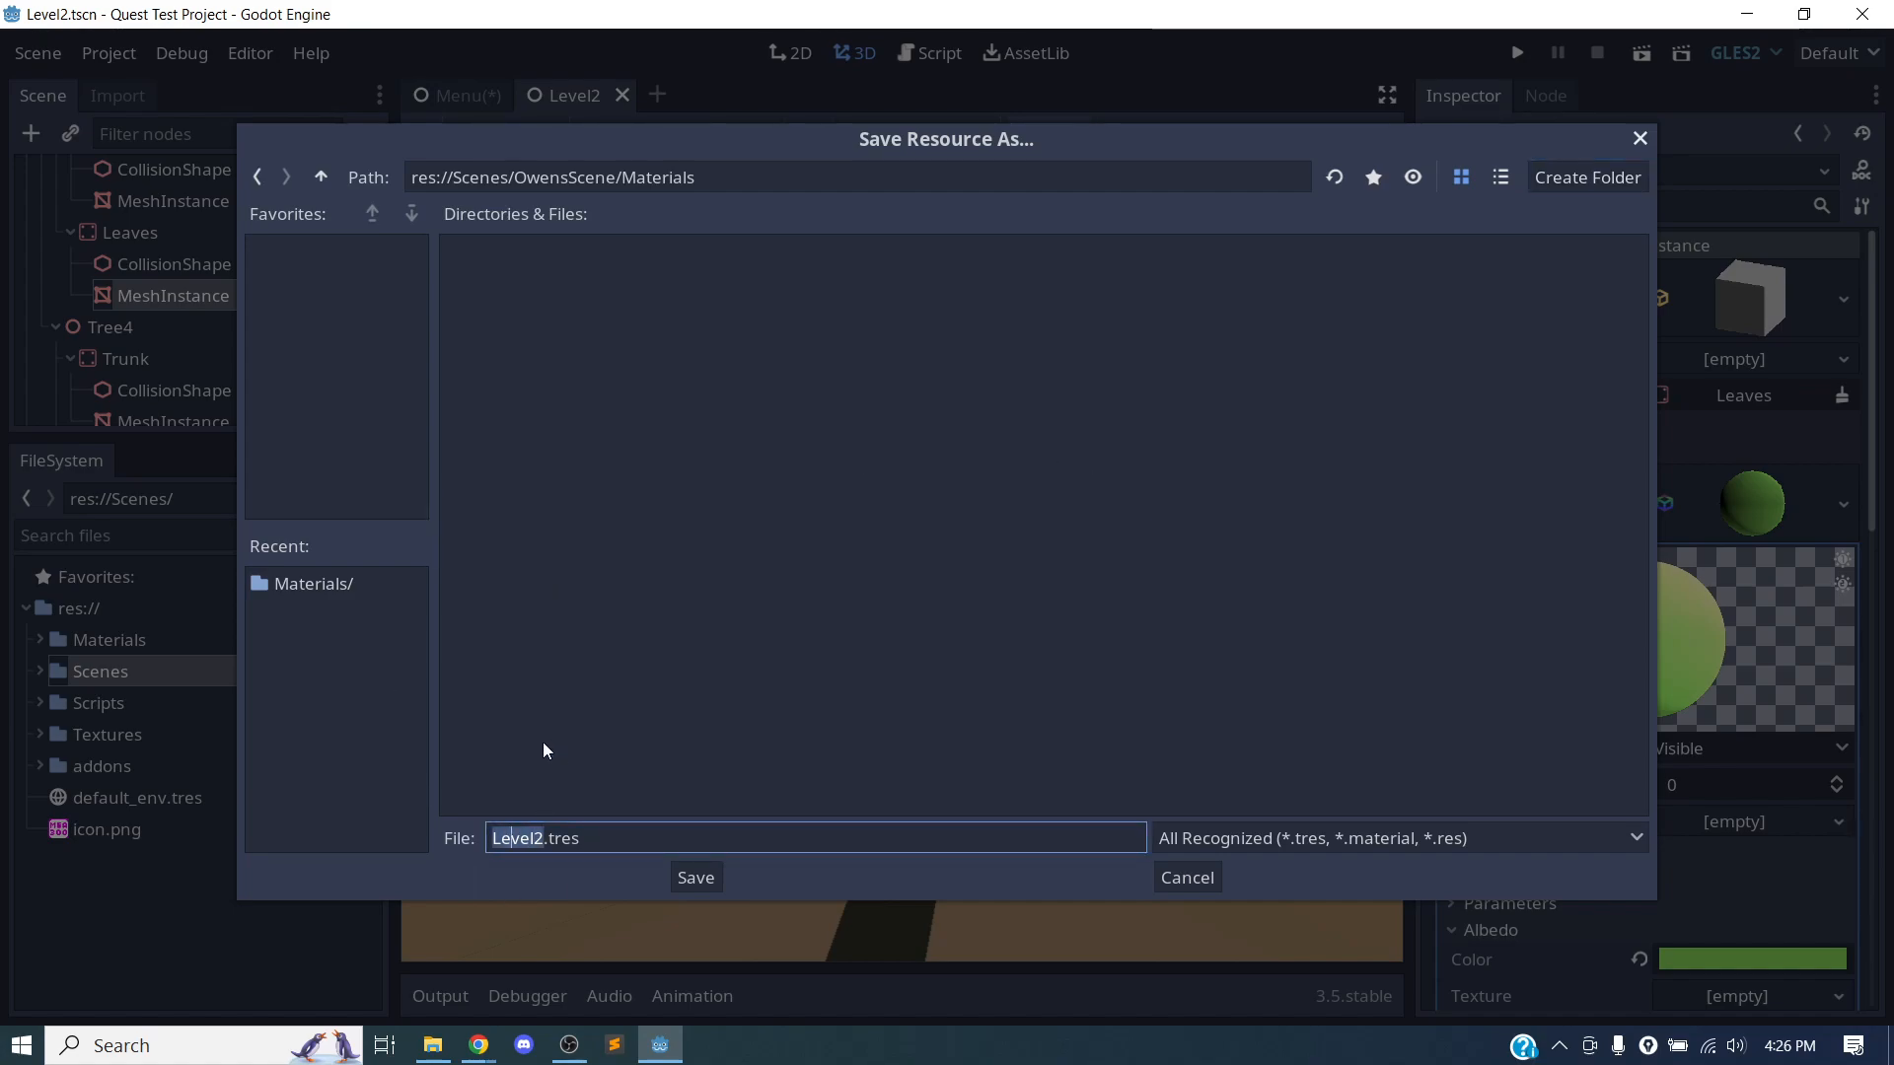
type("TreeMaterial")
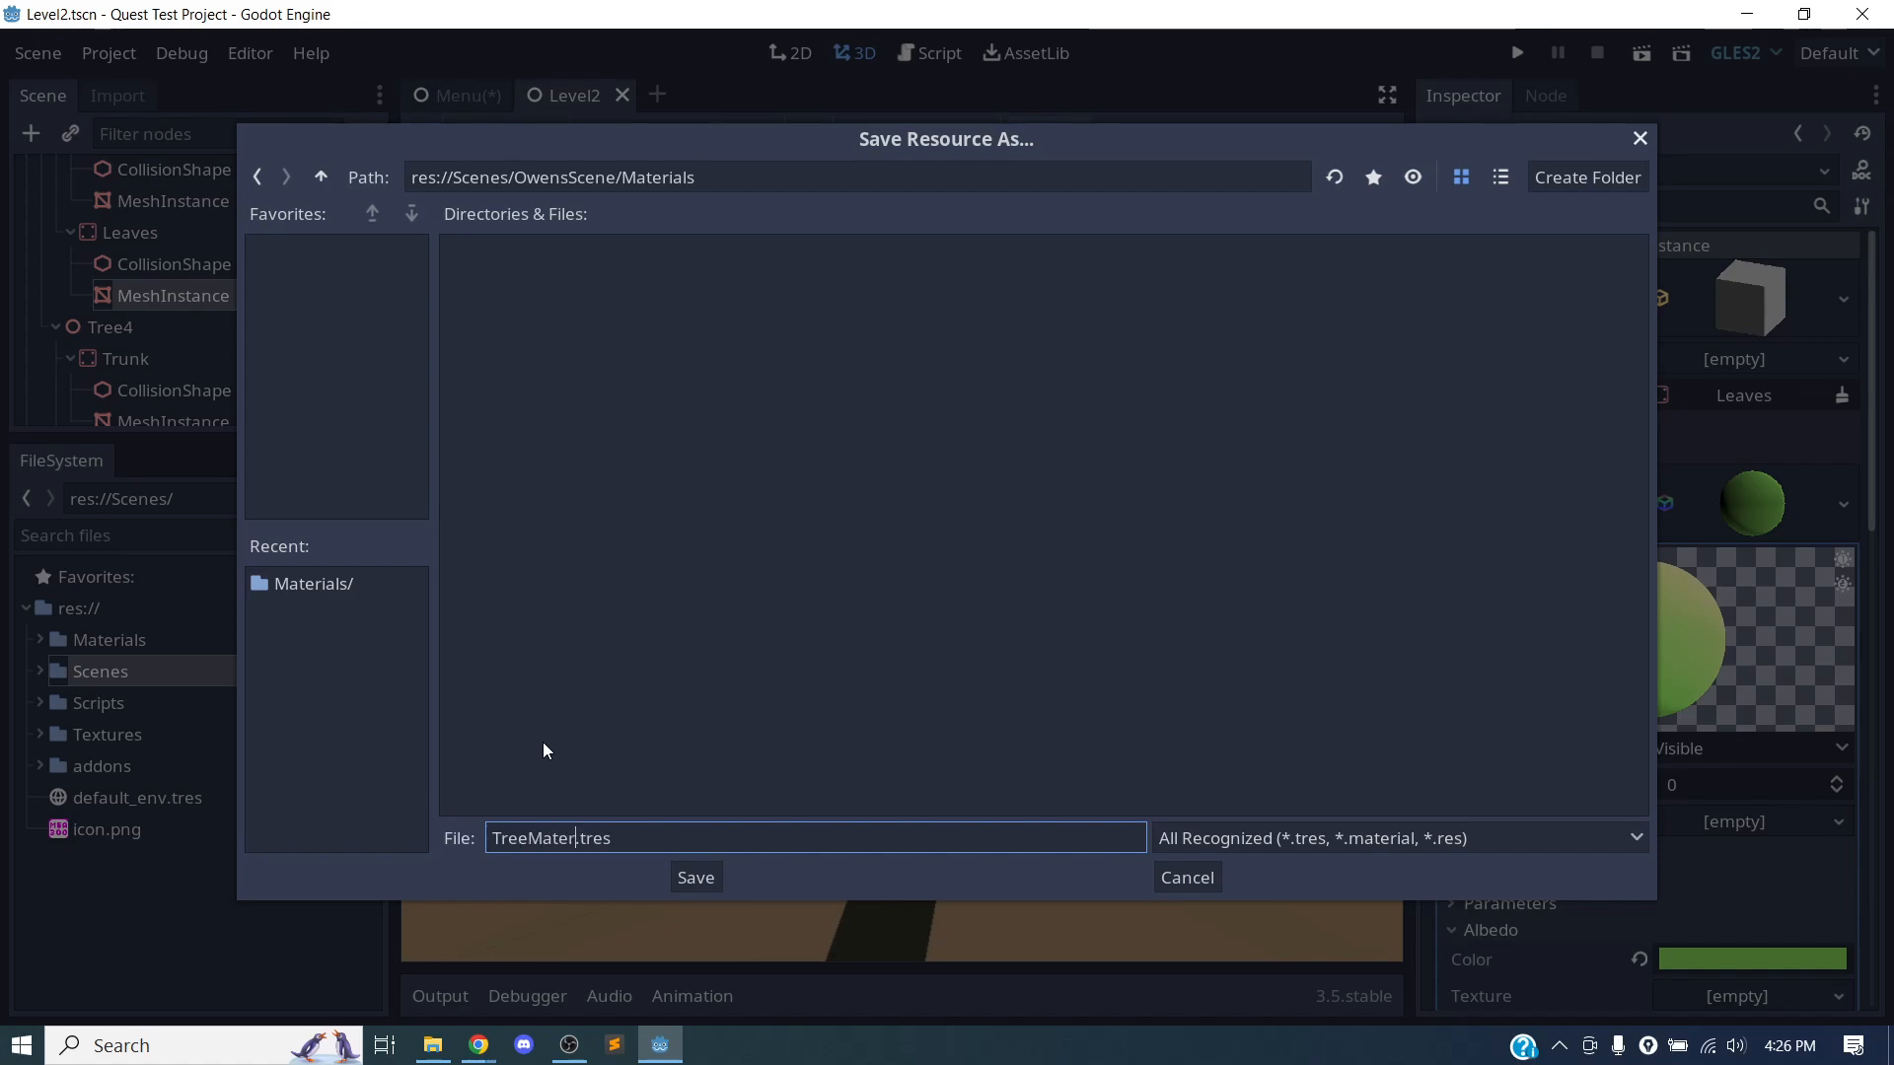
left_click(696, 878)
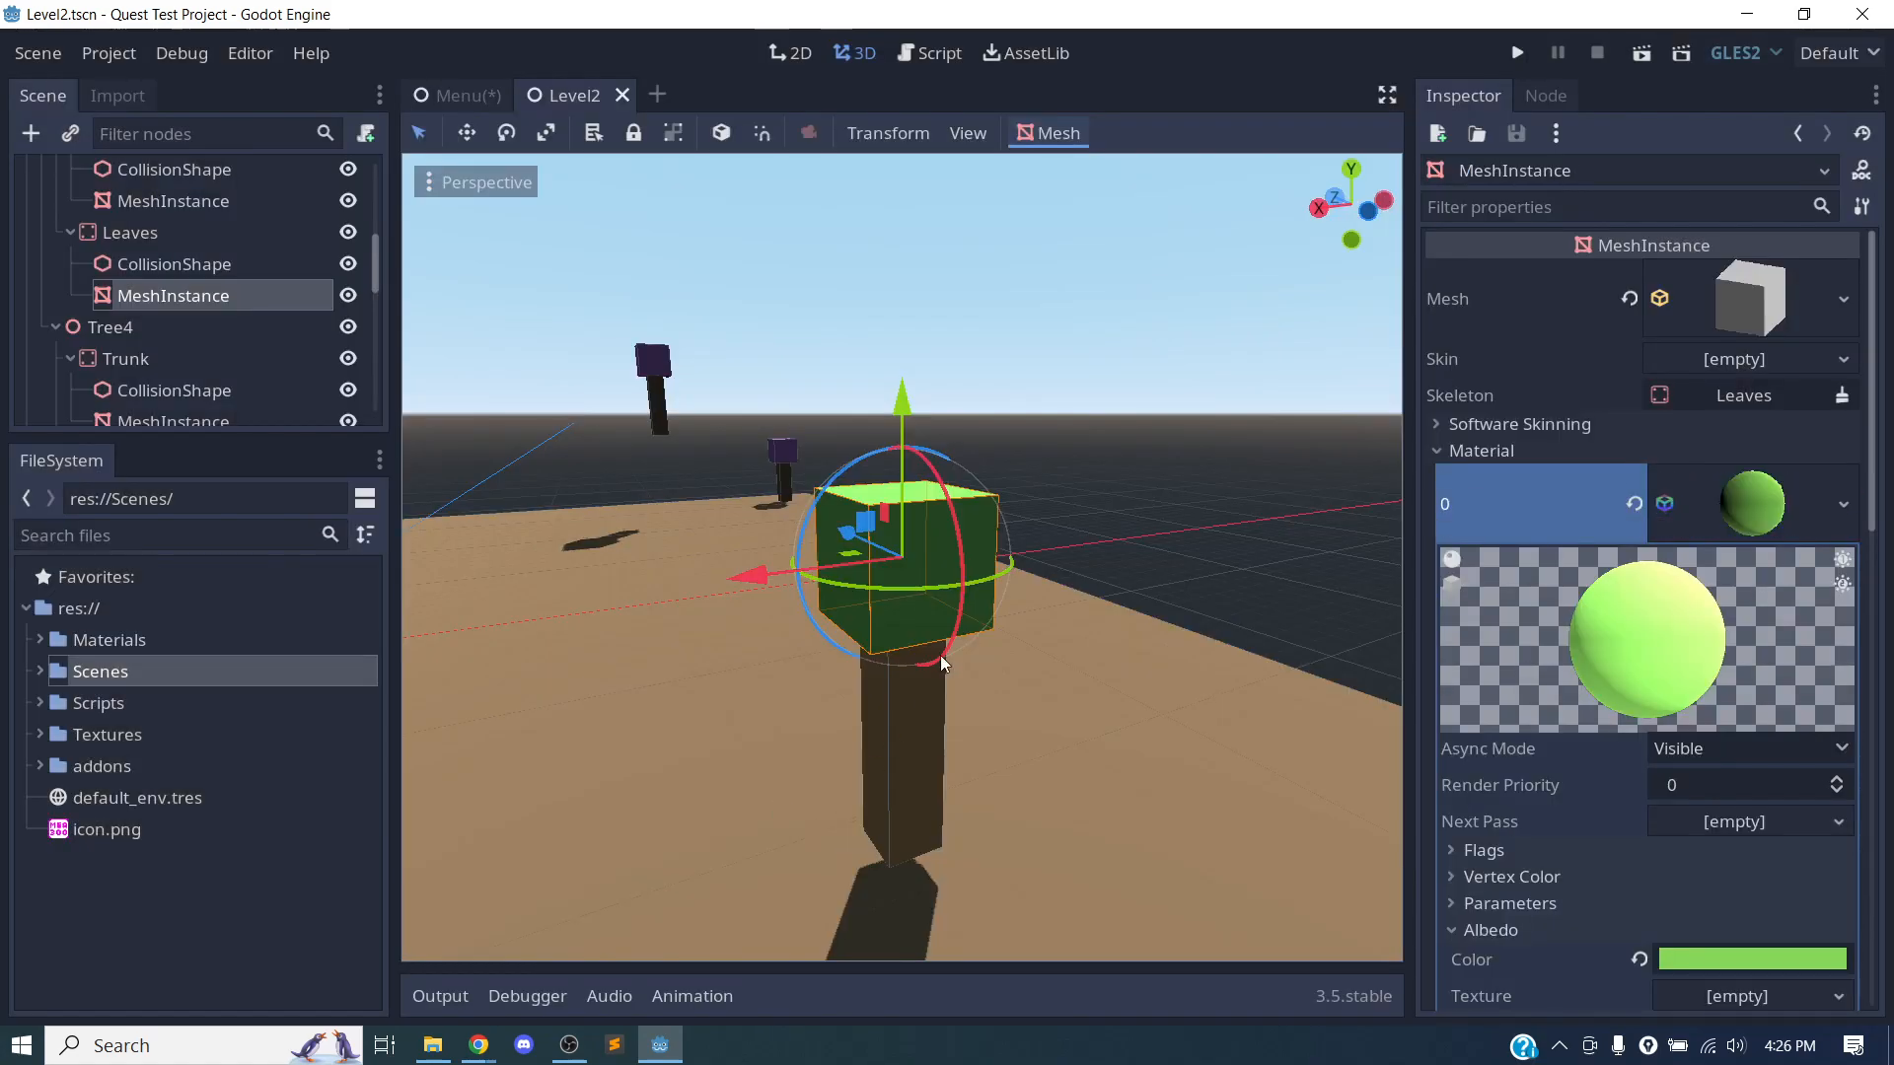
Check the contents of the OwensScene folder and its Materials subfolder, collapse OwensScene again, and save the Level2 scene.
left_click(39, 674)
left_click(57, 723)
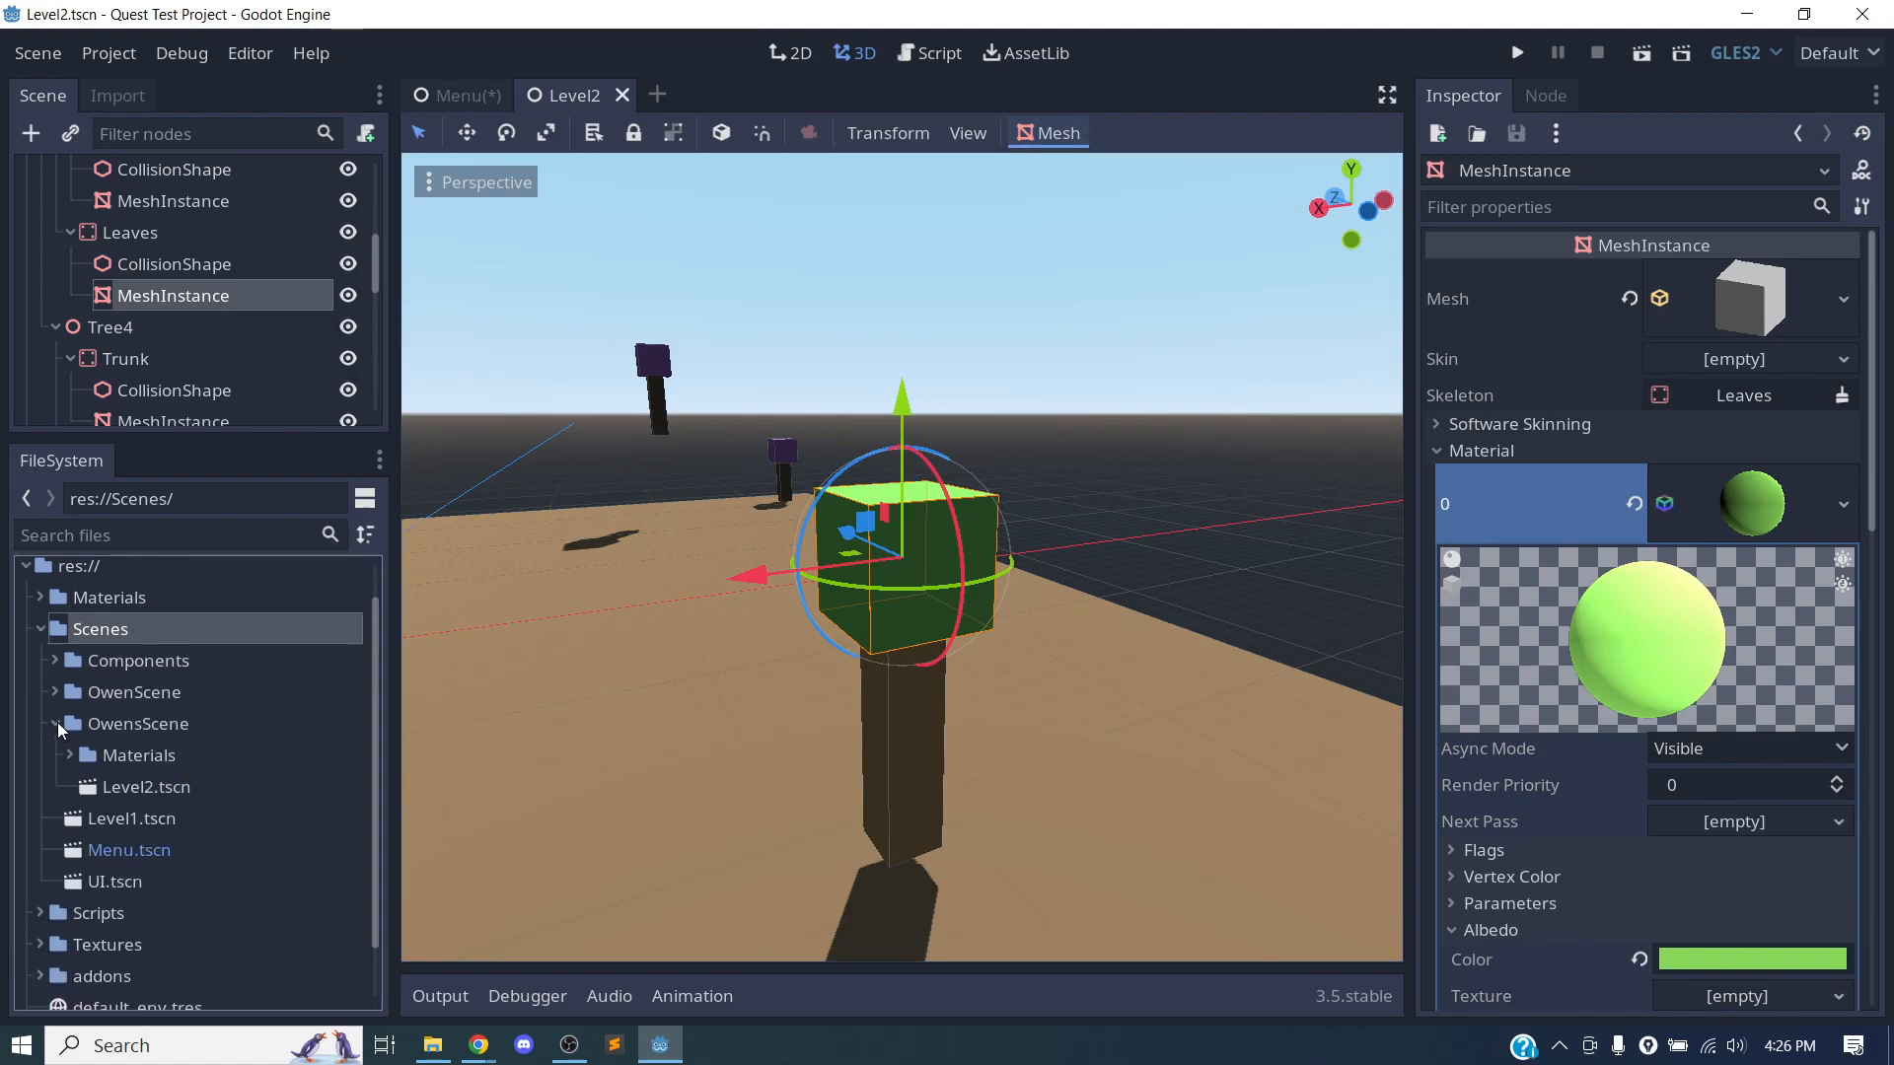
left_click(129, 785)
left_click(104, 755)
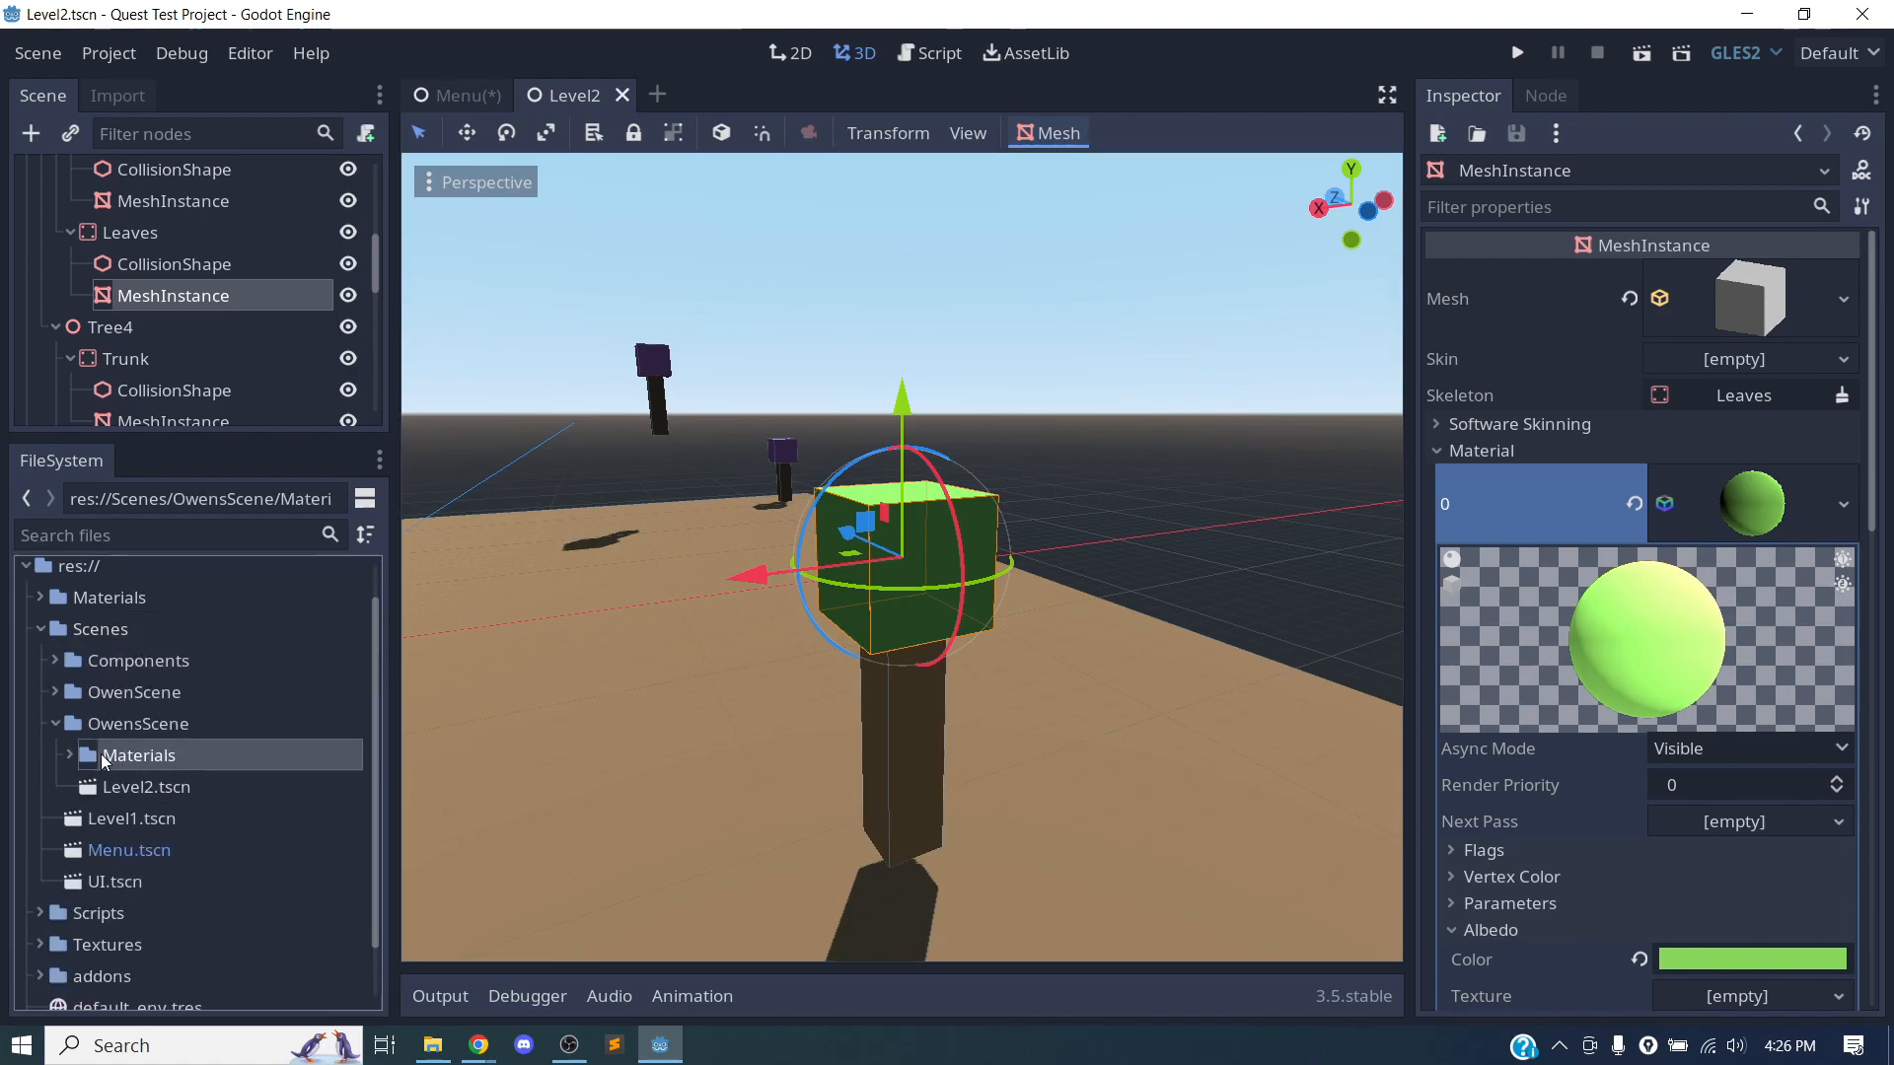
left_click(67, 753)
left_click(72, 755)
left_click(54, 723)
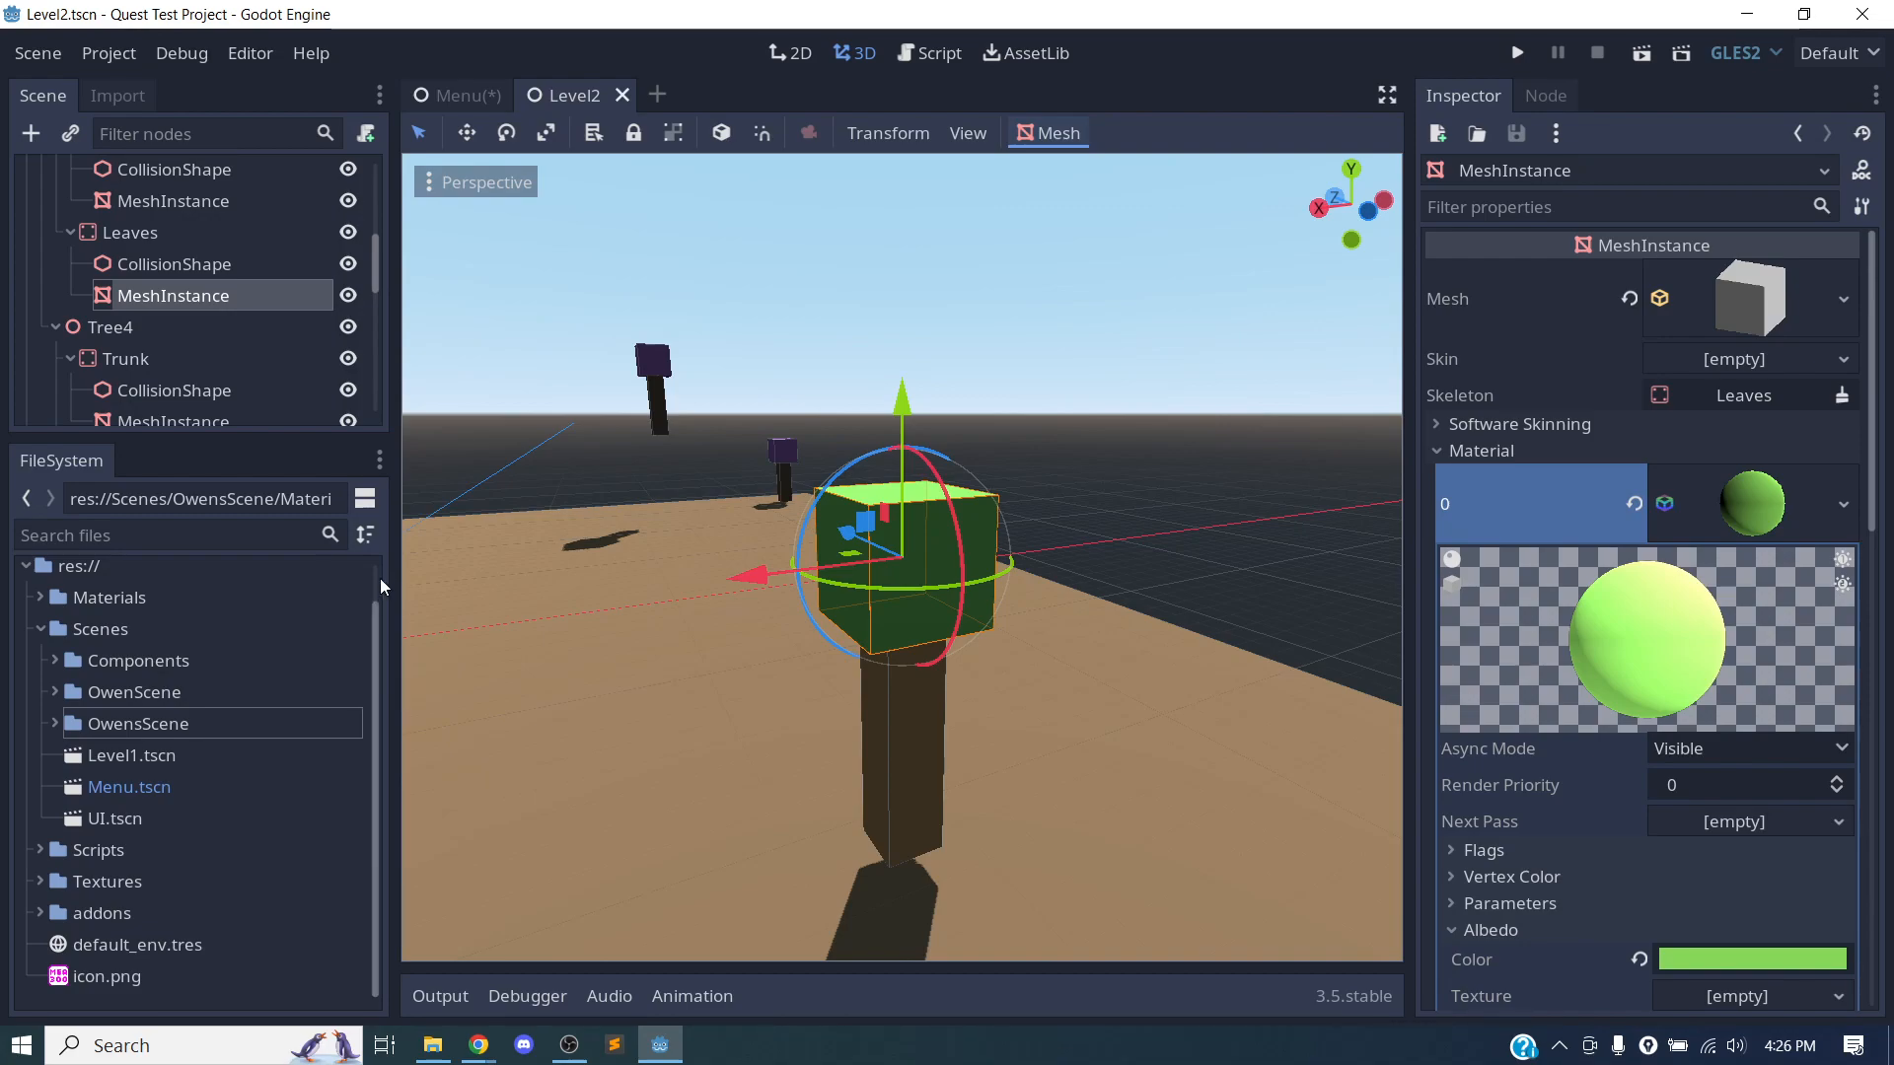
key("ctrl+s")
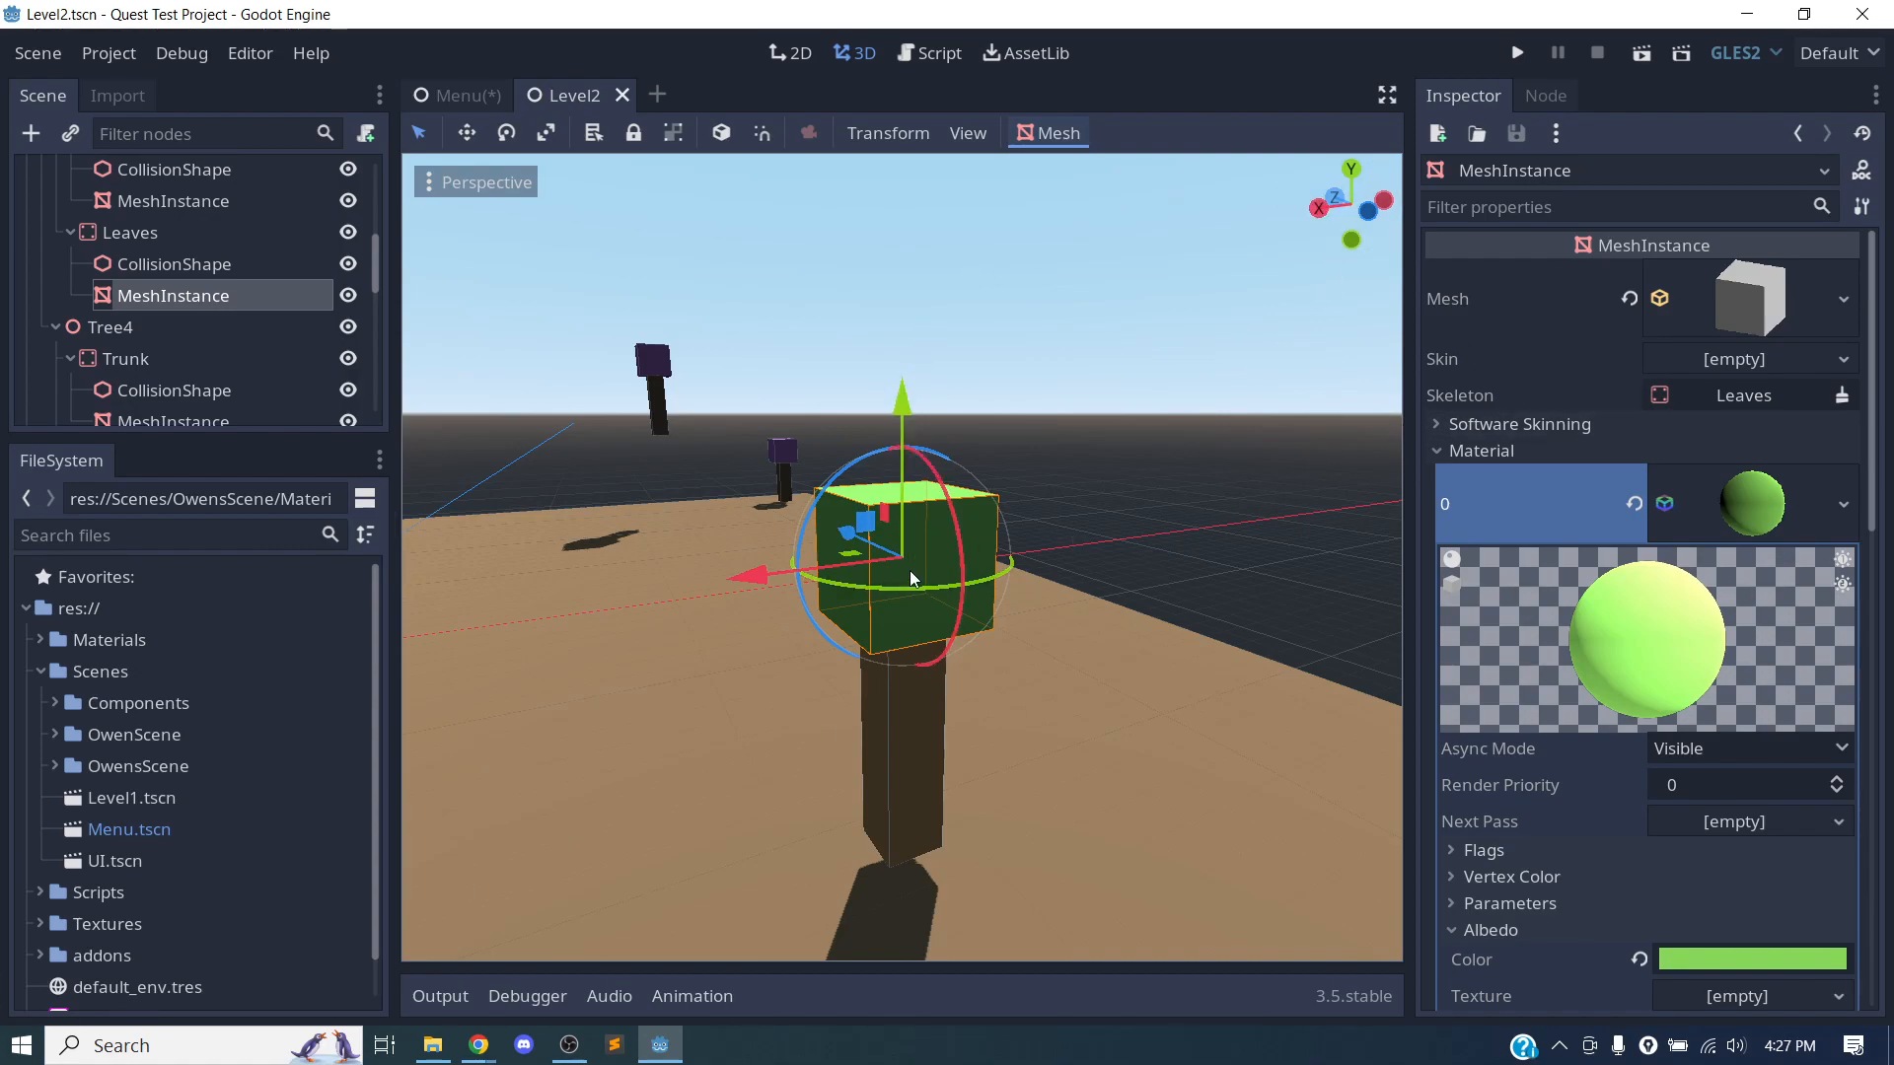
Find and open GitHub Desktop and reposition its window over the Godot editor.
left_click(146, 1043)
type("github")
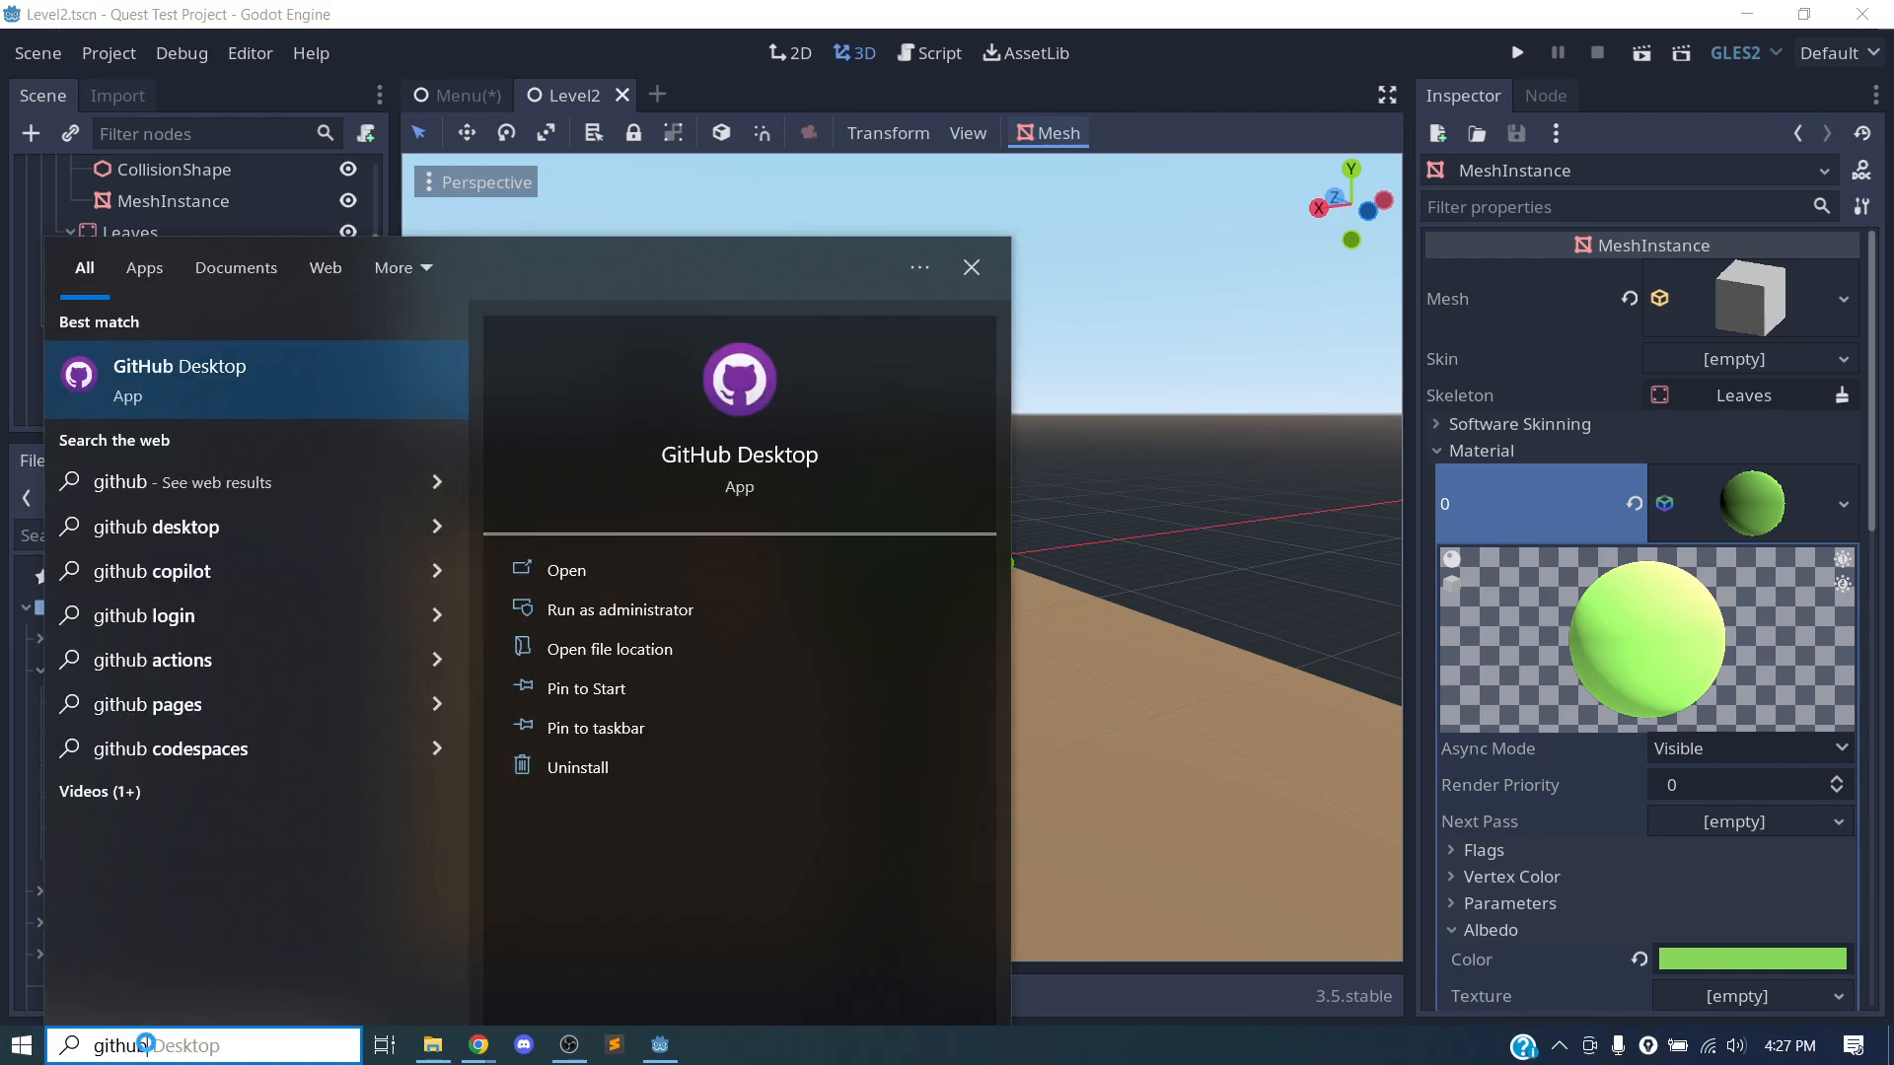
key("Return")
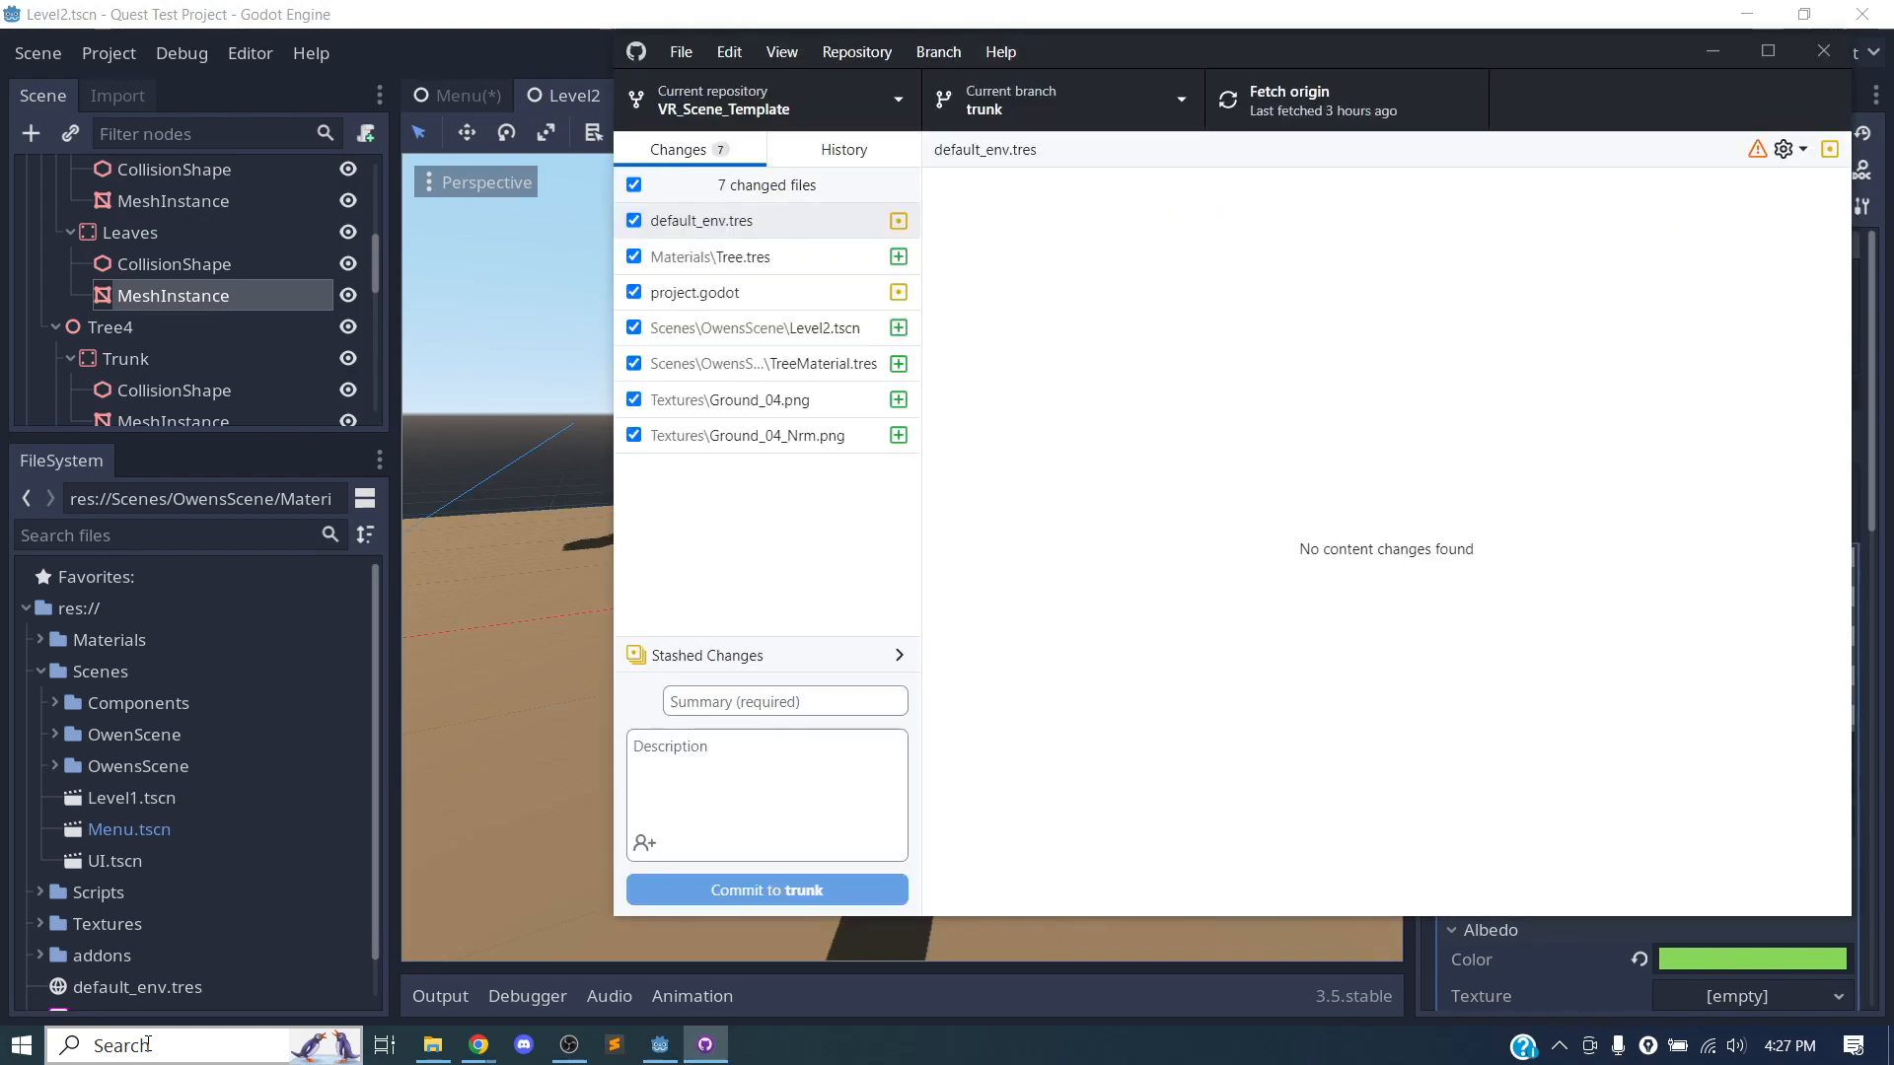
left_click_drag(1403, 55, 1257, 97)
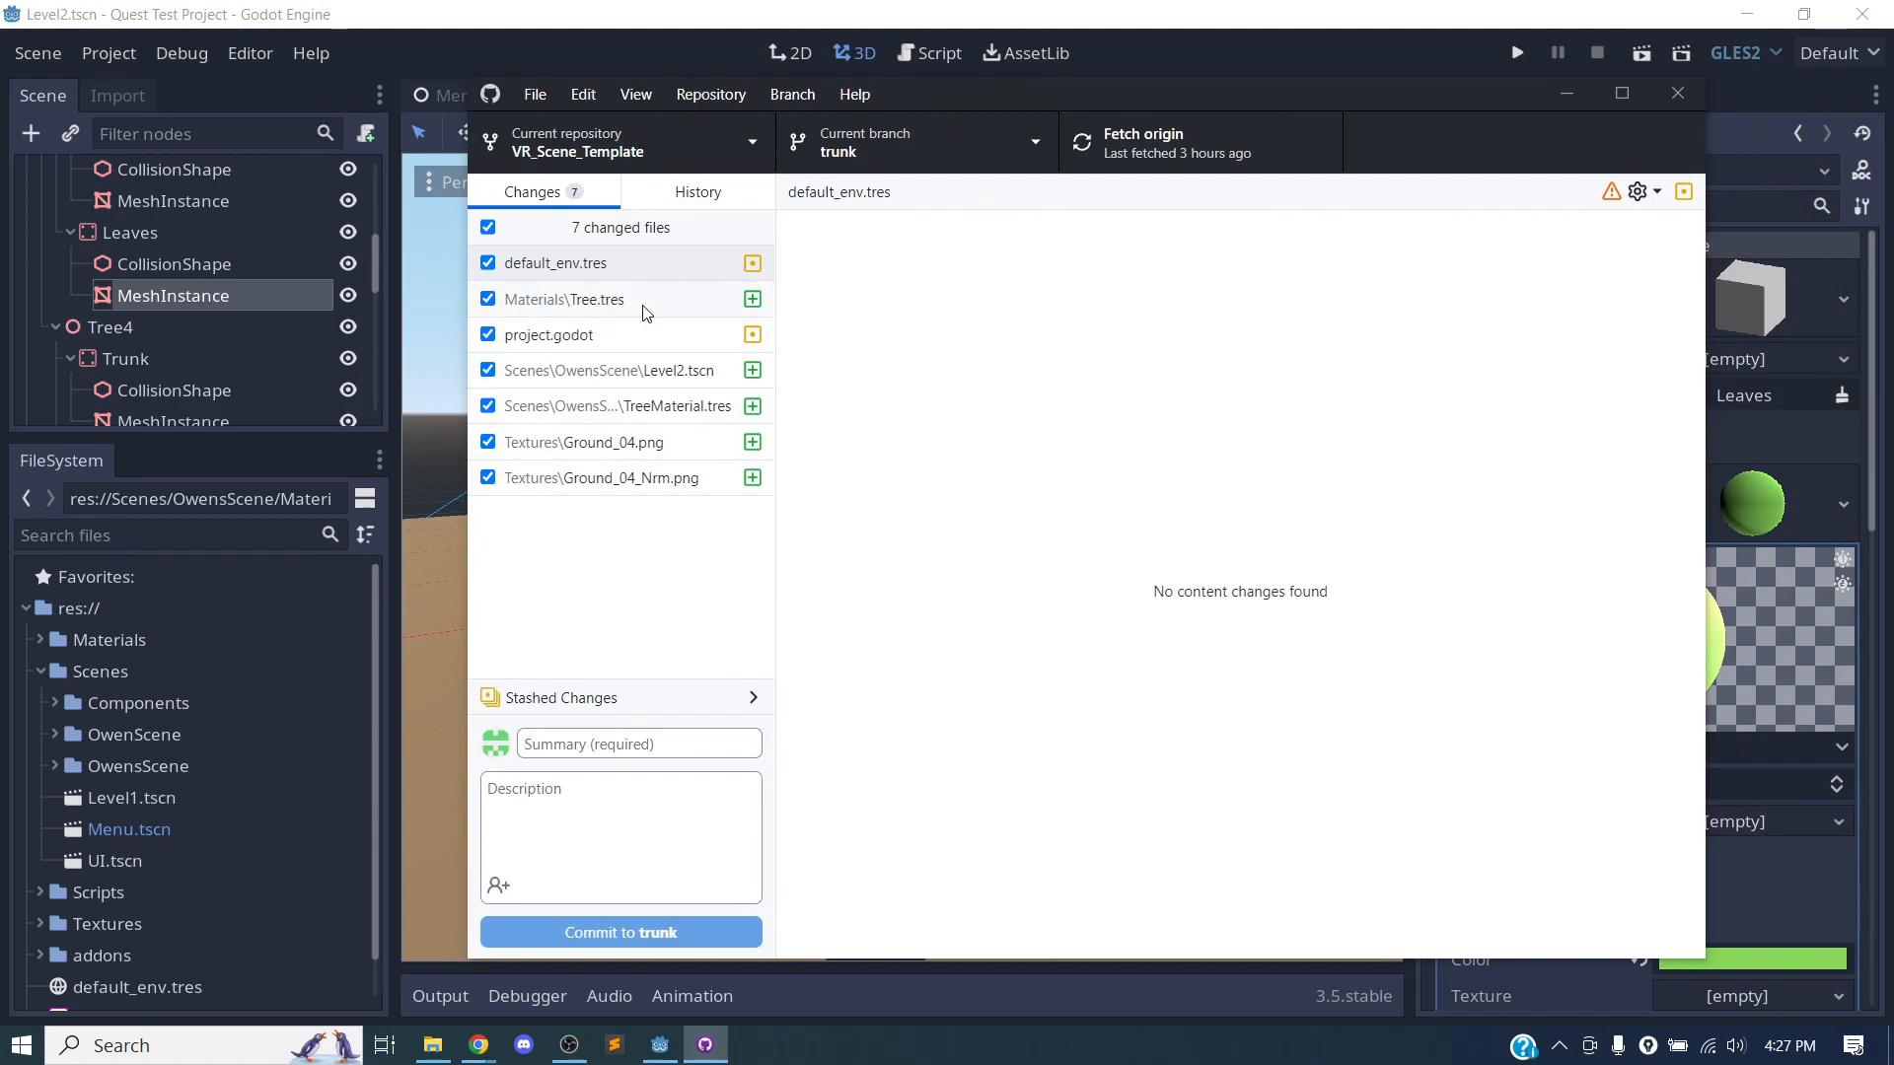
Review the changed files of VR_Scene_Template, including Tree.tres, Level2.tscn, TreeMaterial.tres and the two Ground_04 textures, adjusting the file list's width.
left_click(652, 262)
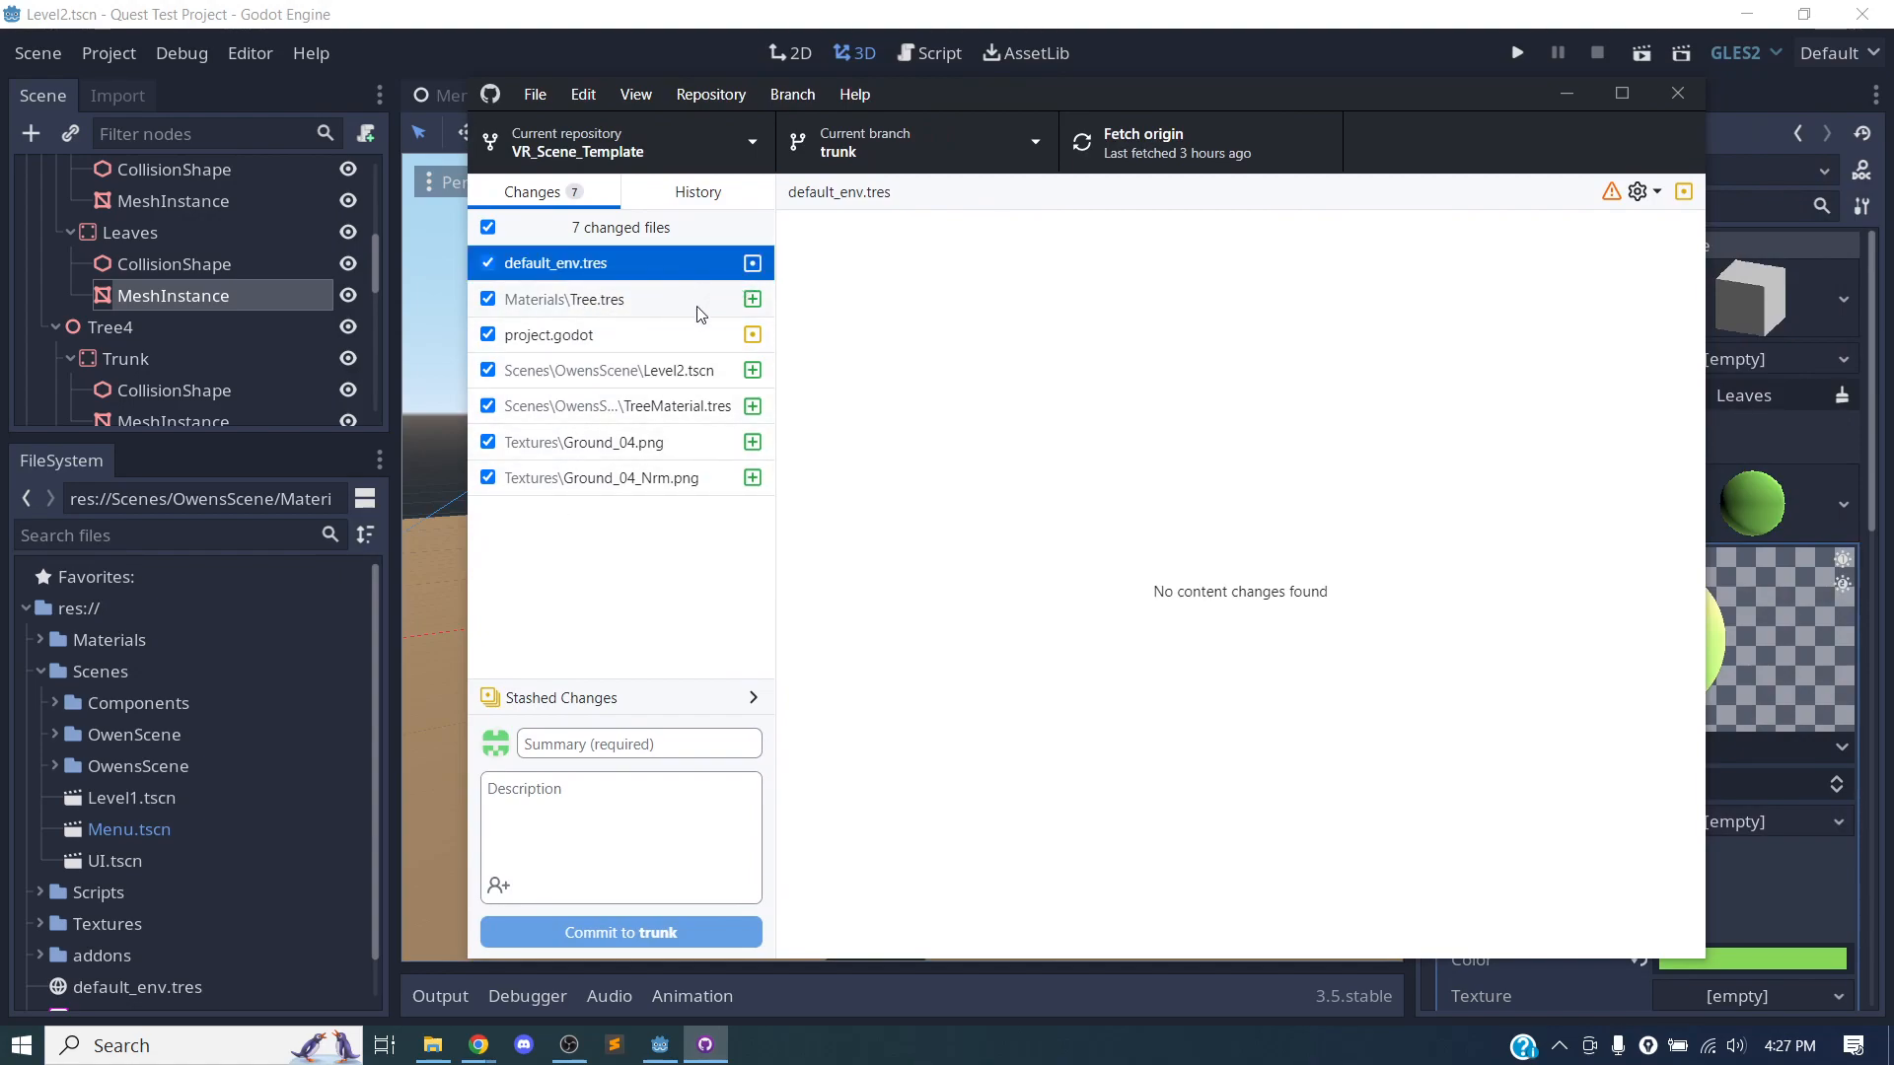
left_click(750, 288)
left_click(748, 263)
left_click(721, 306)
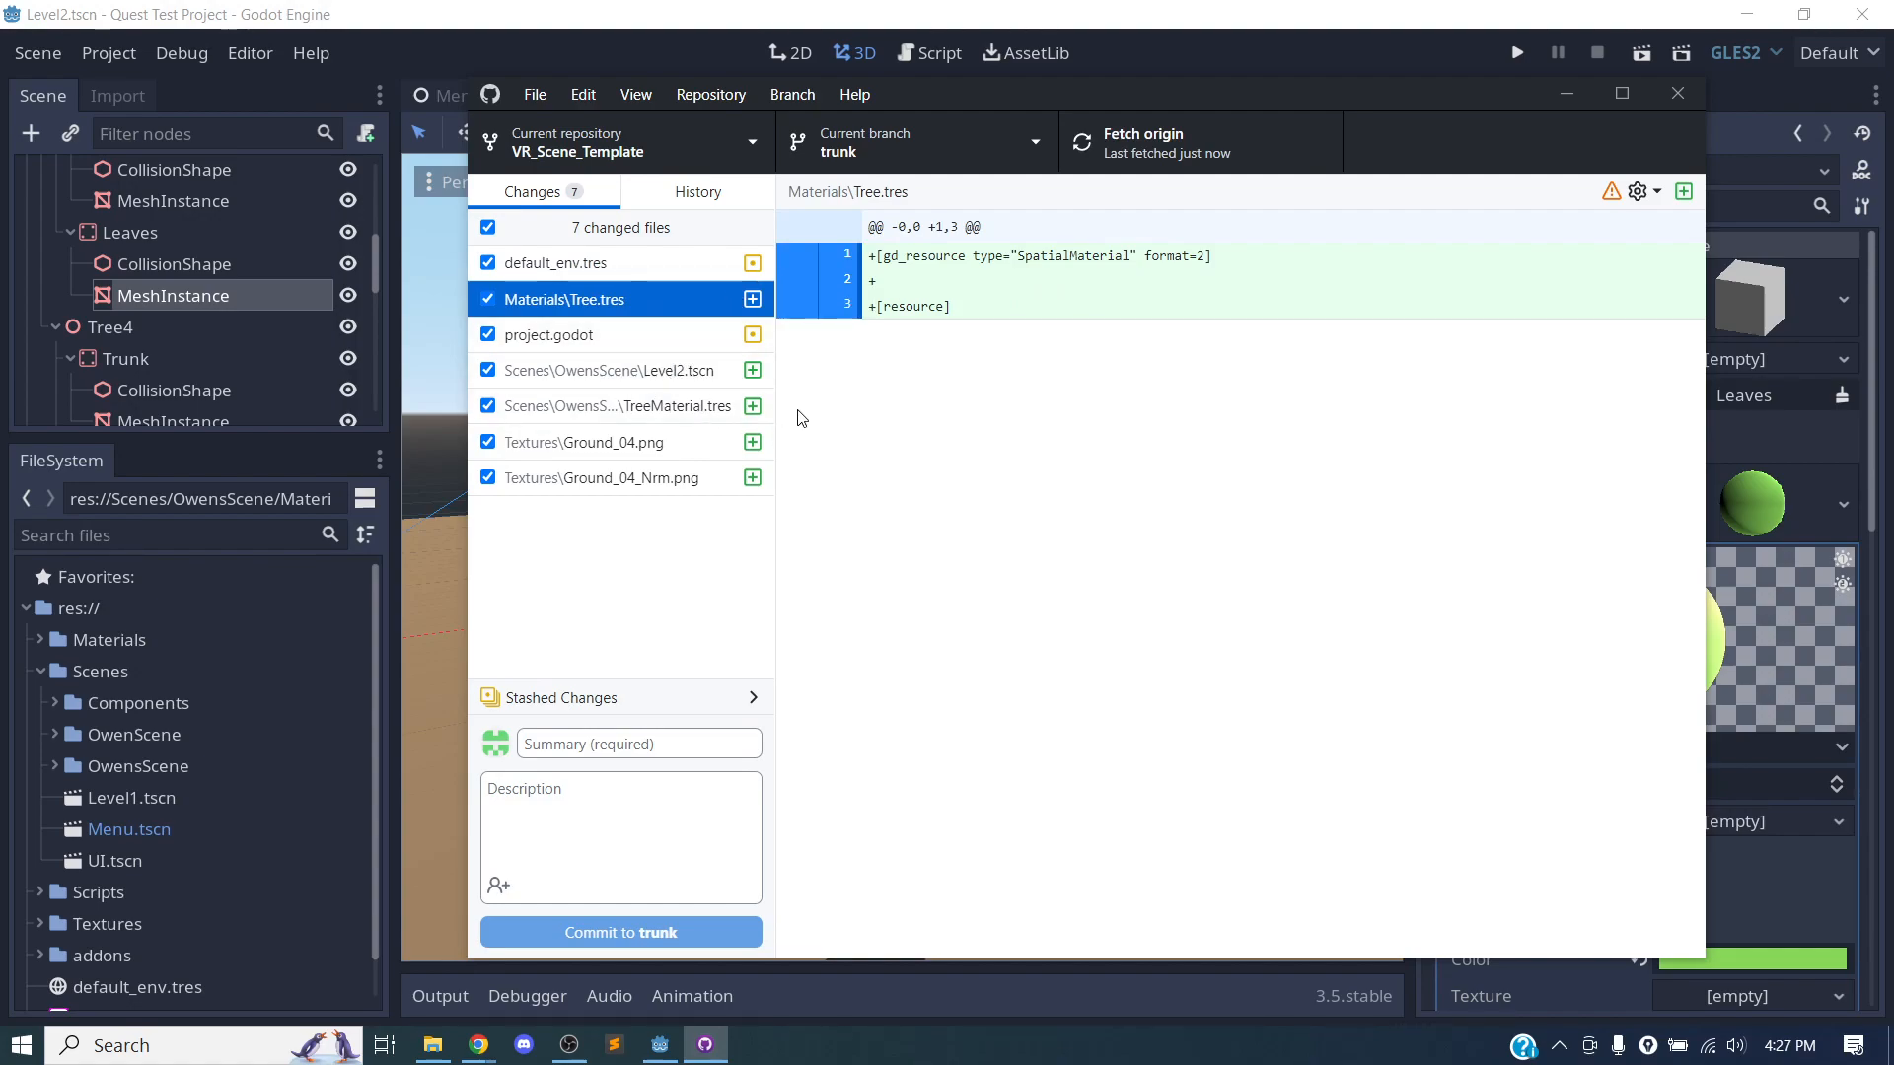
left_click_drag(775, 393, 1010, 394)
left_click(605, 382)
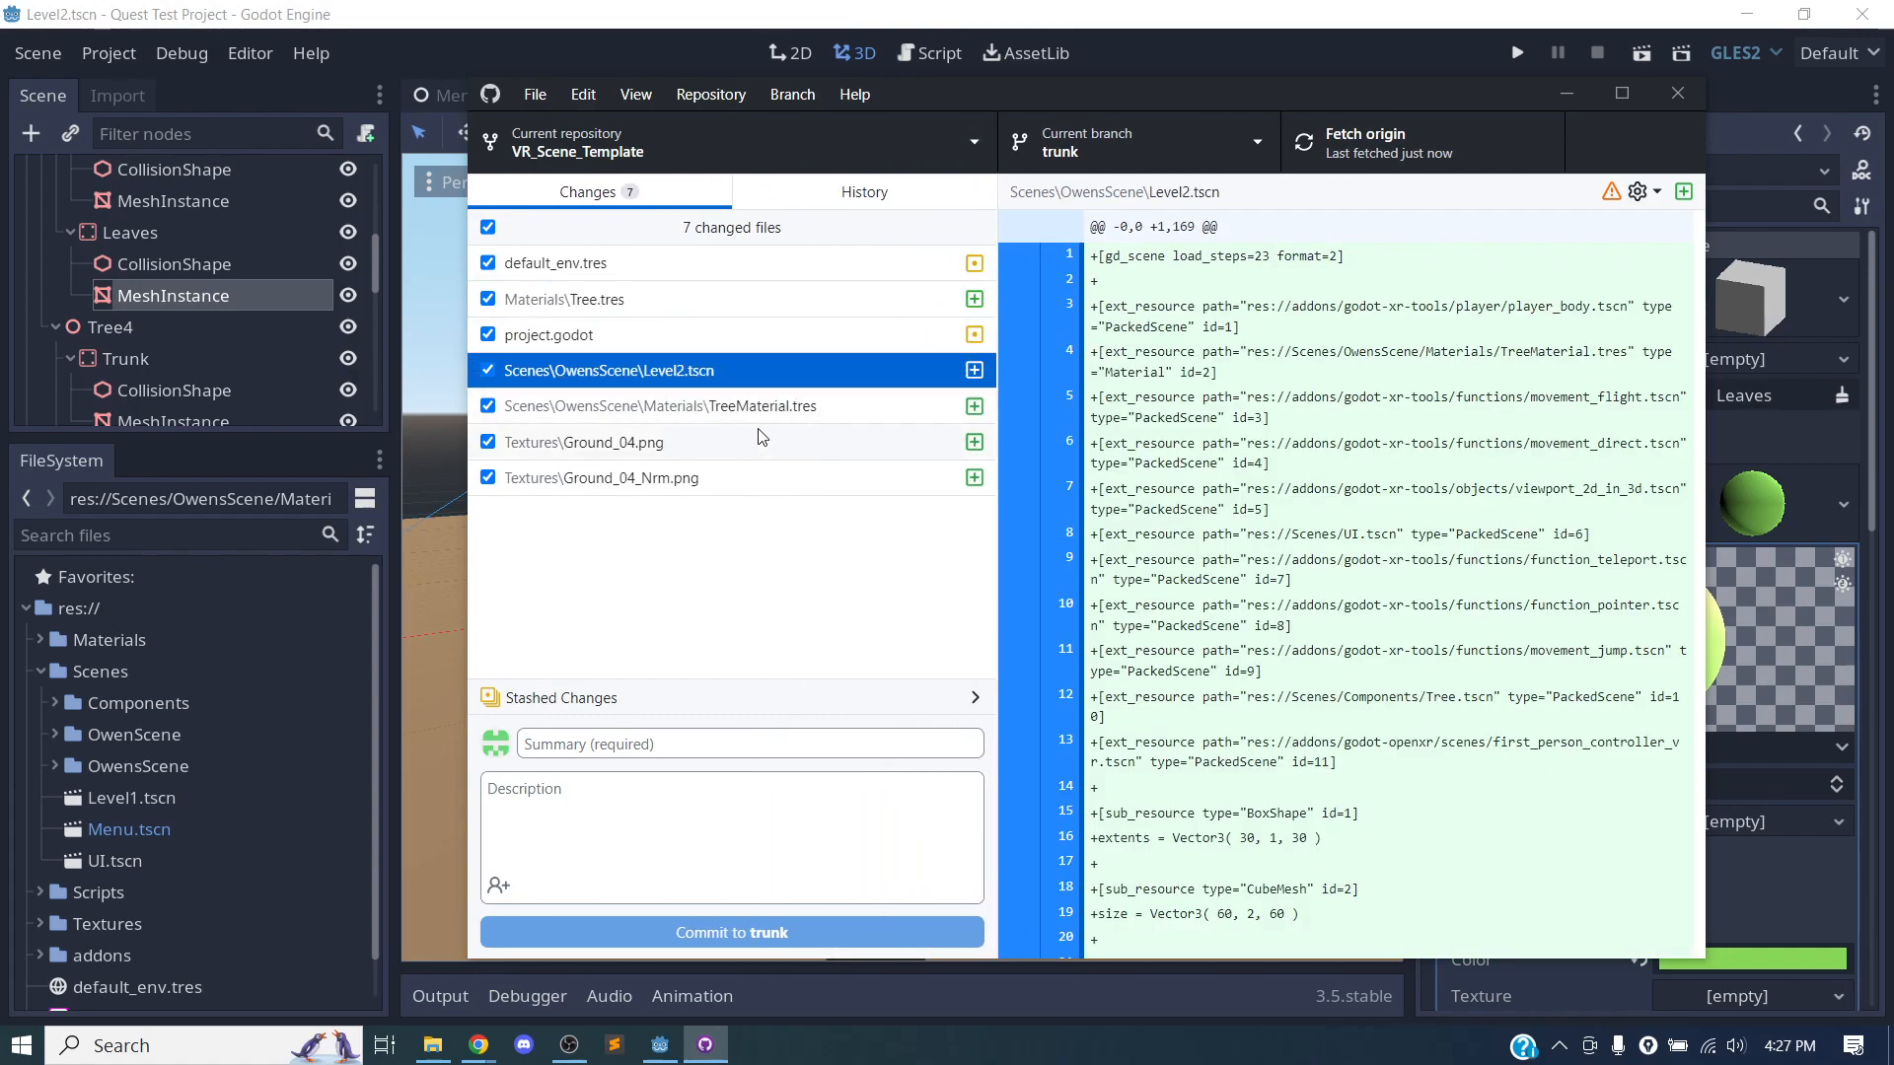
left_click(592, 408)
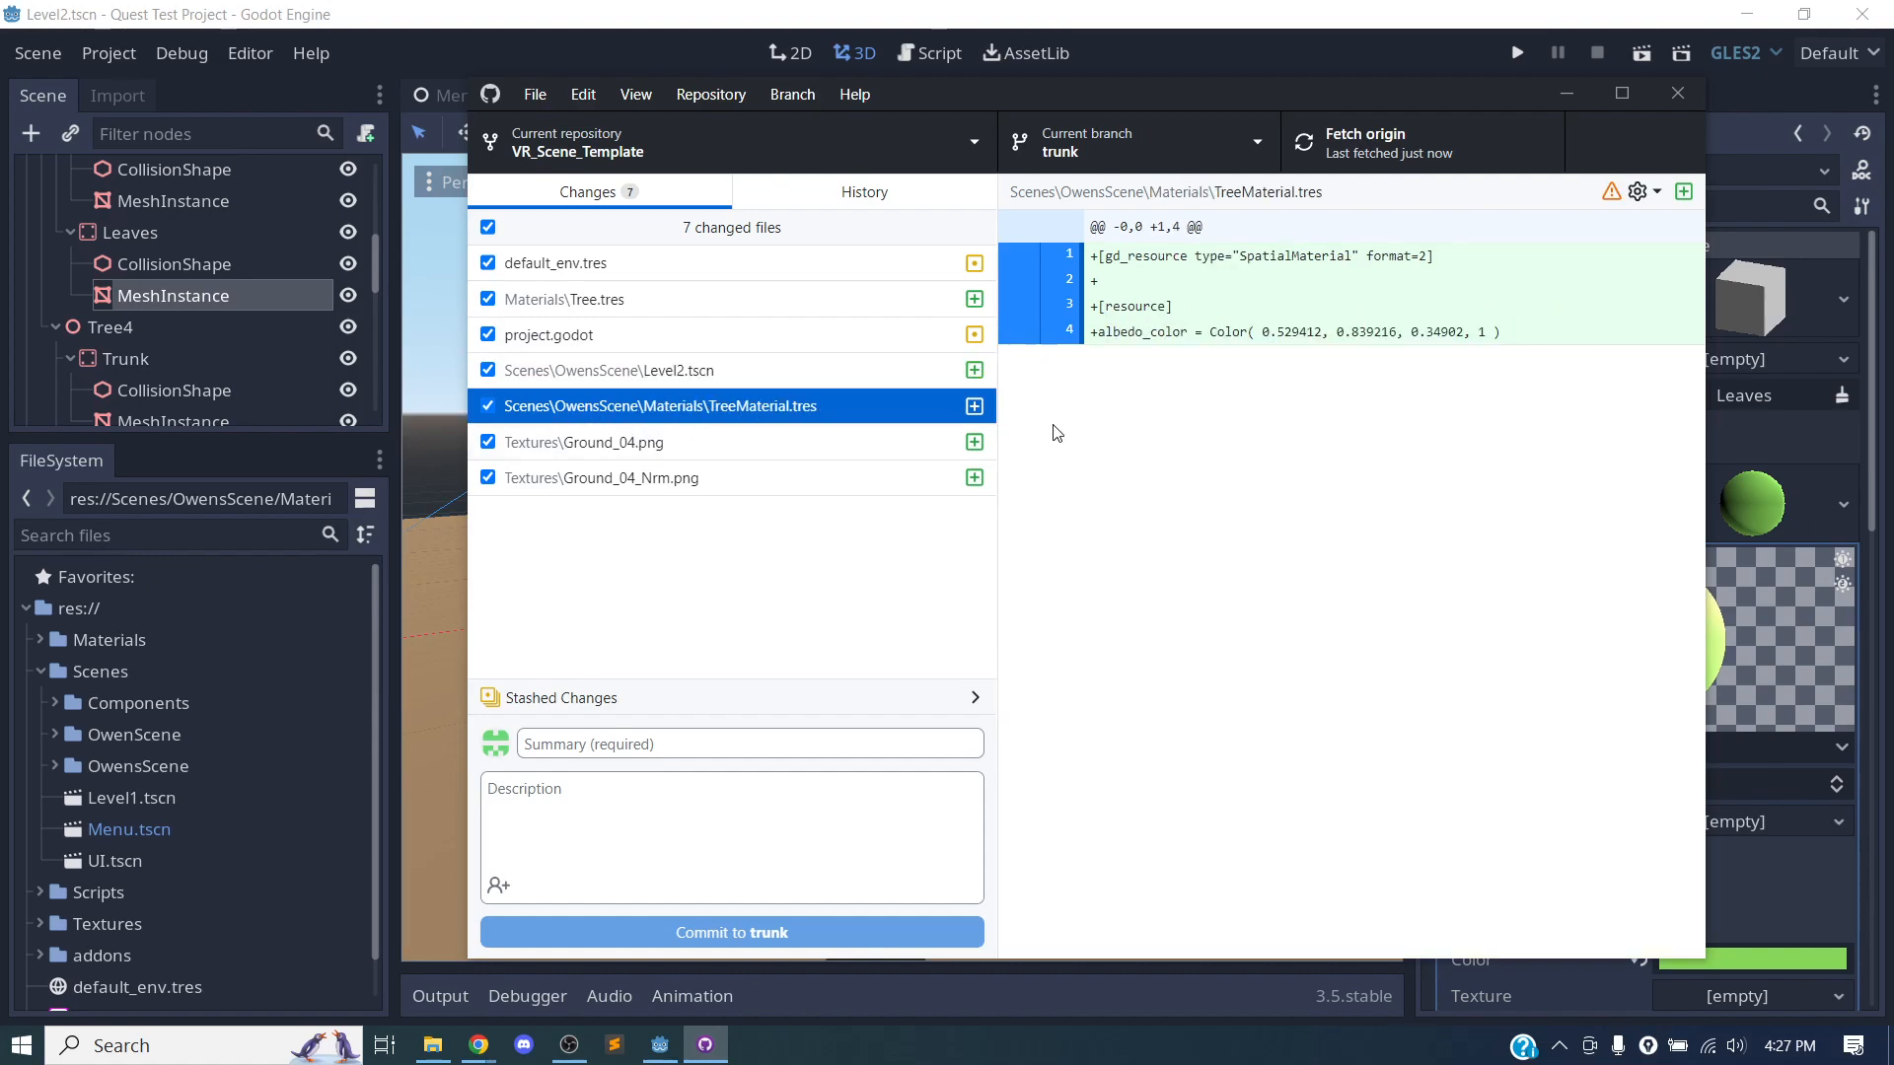
left_click(622, 446)
left_click(659, 479)
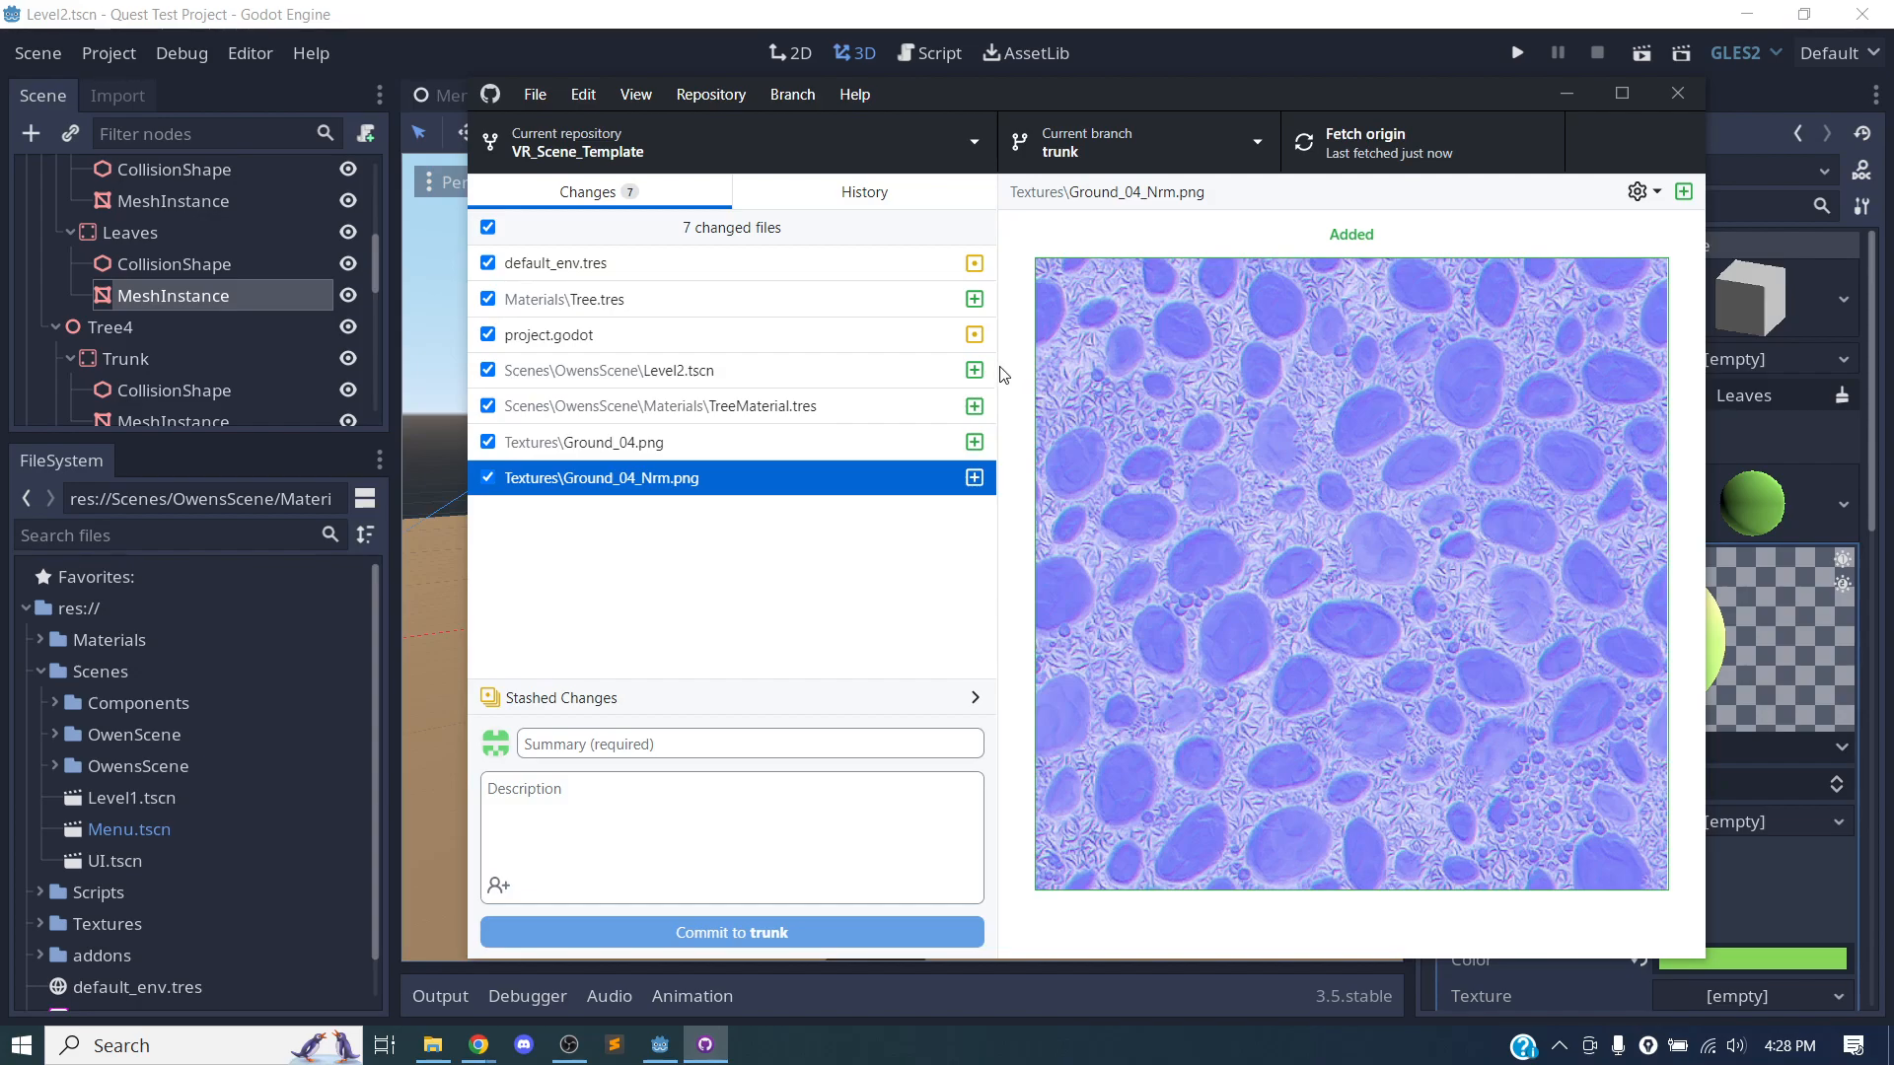
left_click_drag(992, 369, 878, 374)
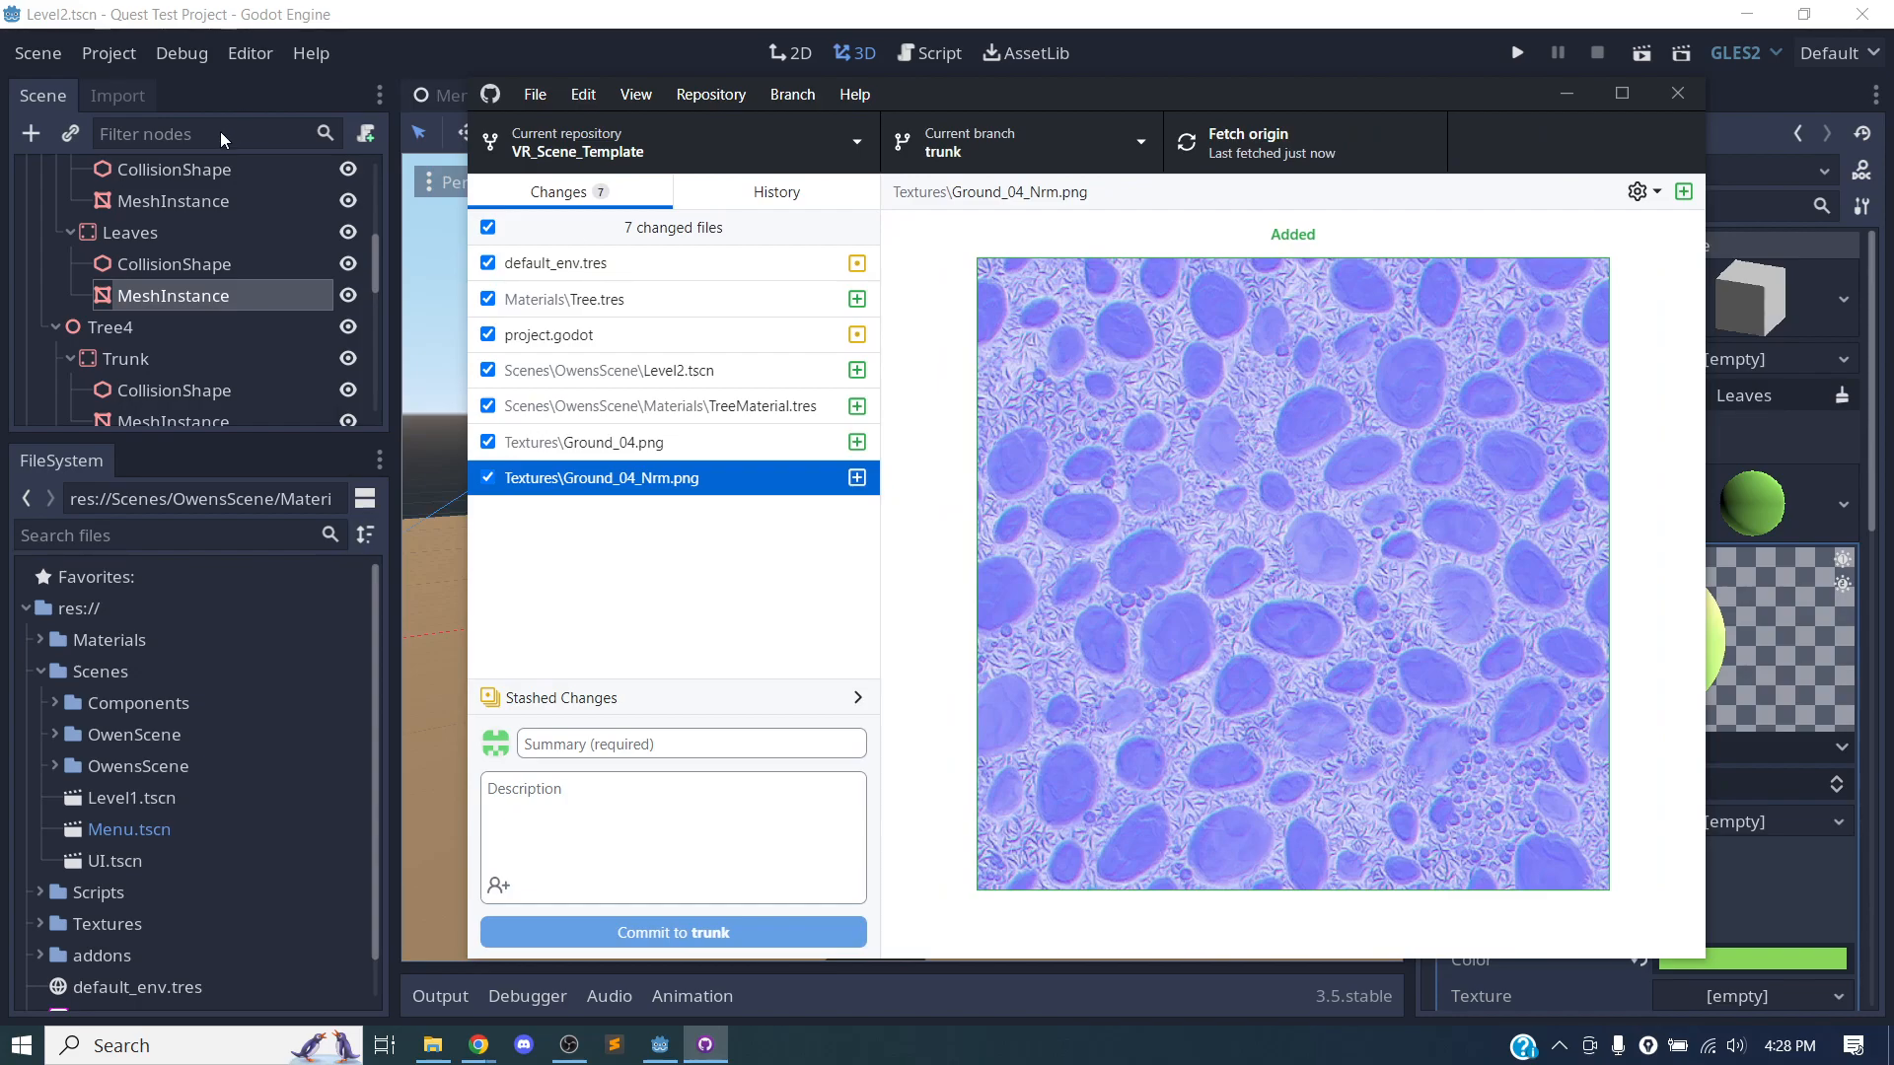
Limit the commit selection to Level2.tscn and TreeMaterial.tres in the OwensScene folder and check both files' changes.
left_click(488, 227)
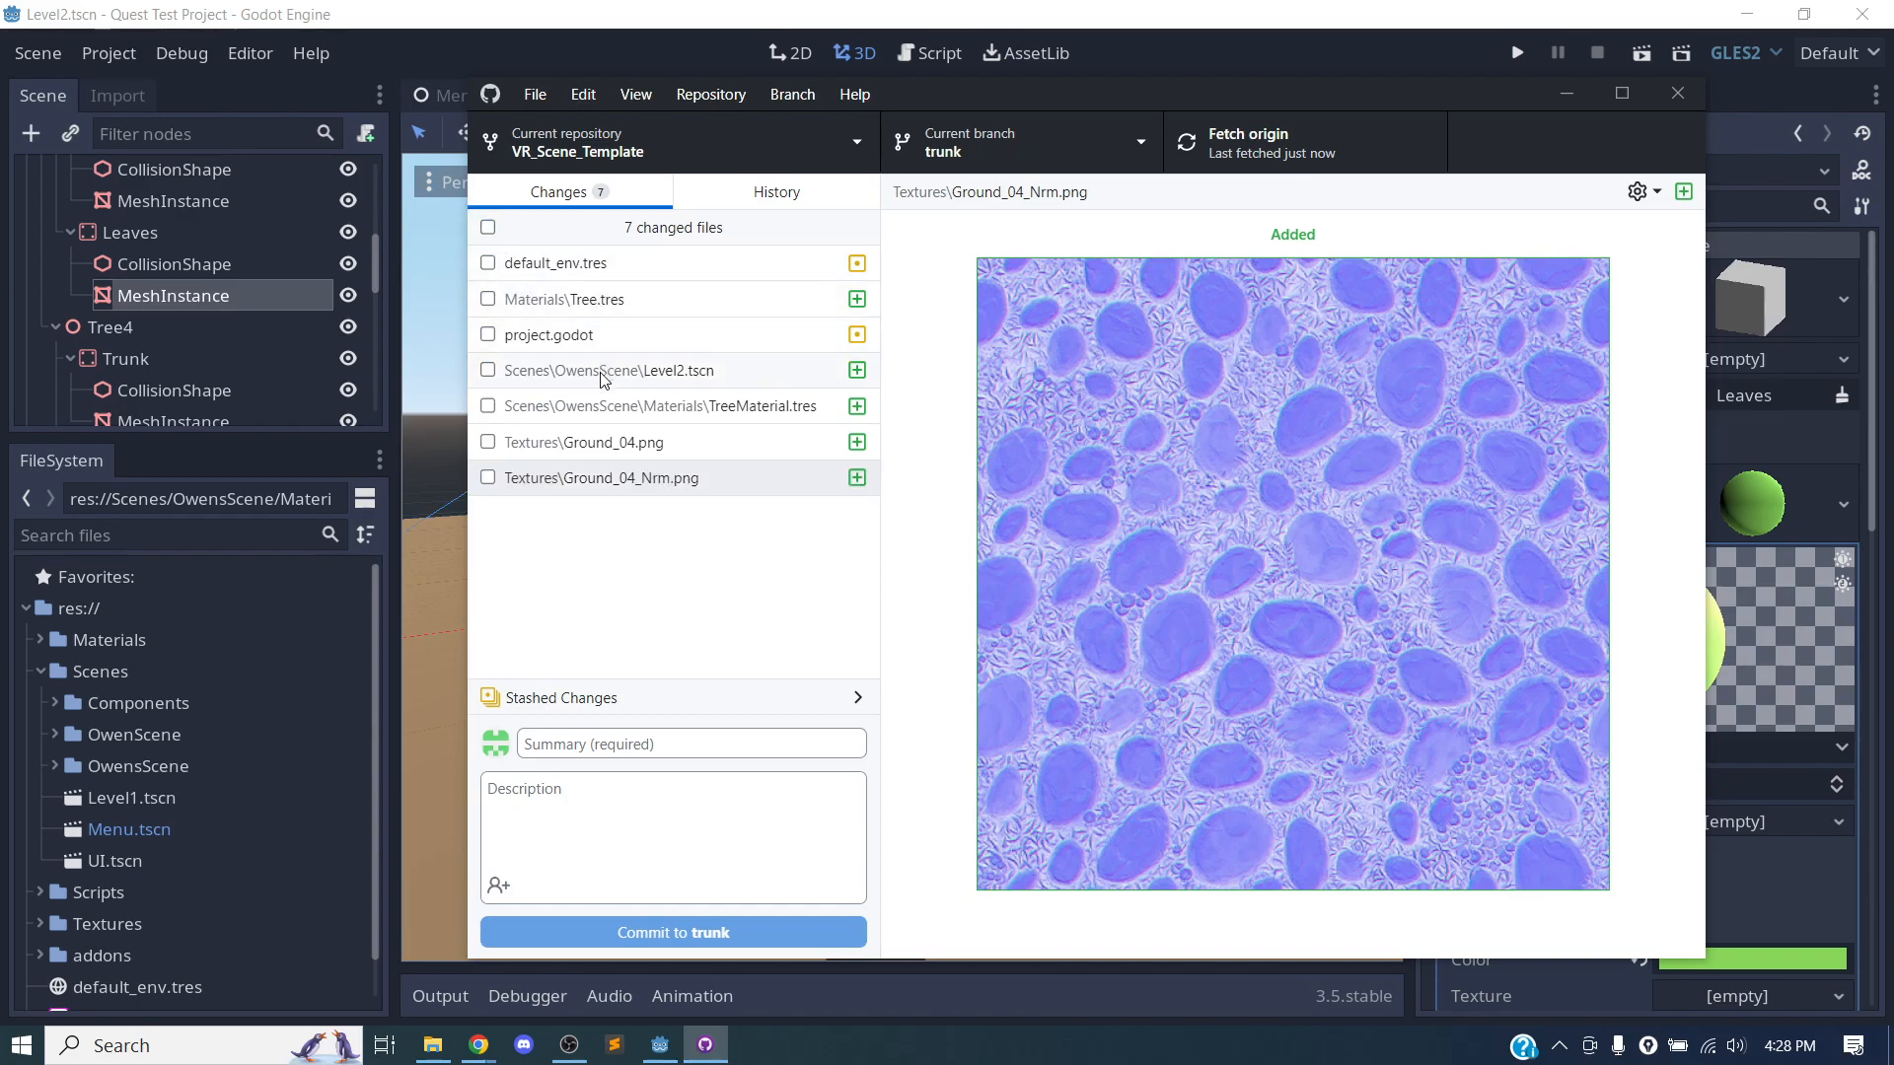
left_click(487, 370)
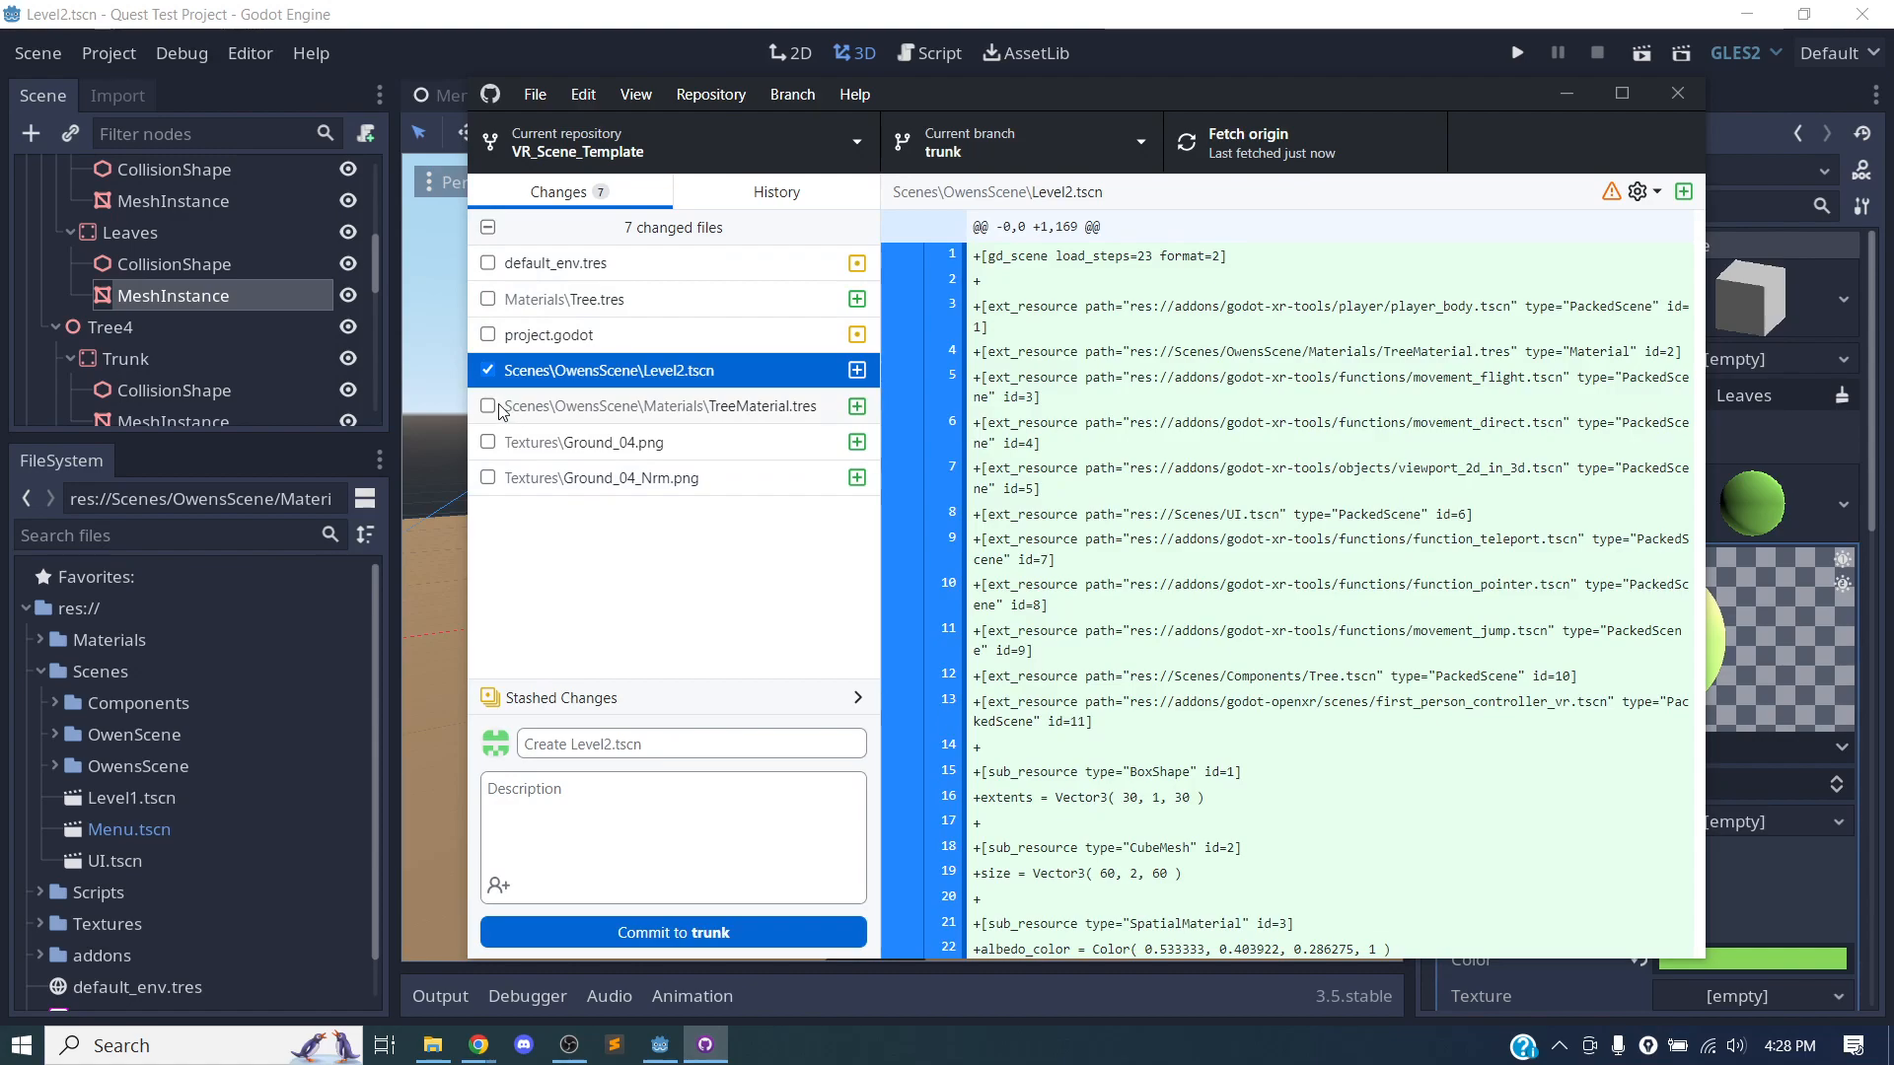
left_click(487, 406)
left_click(640, 375)
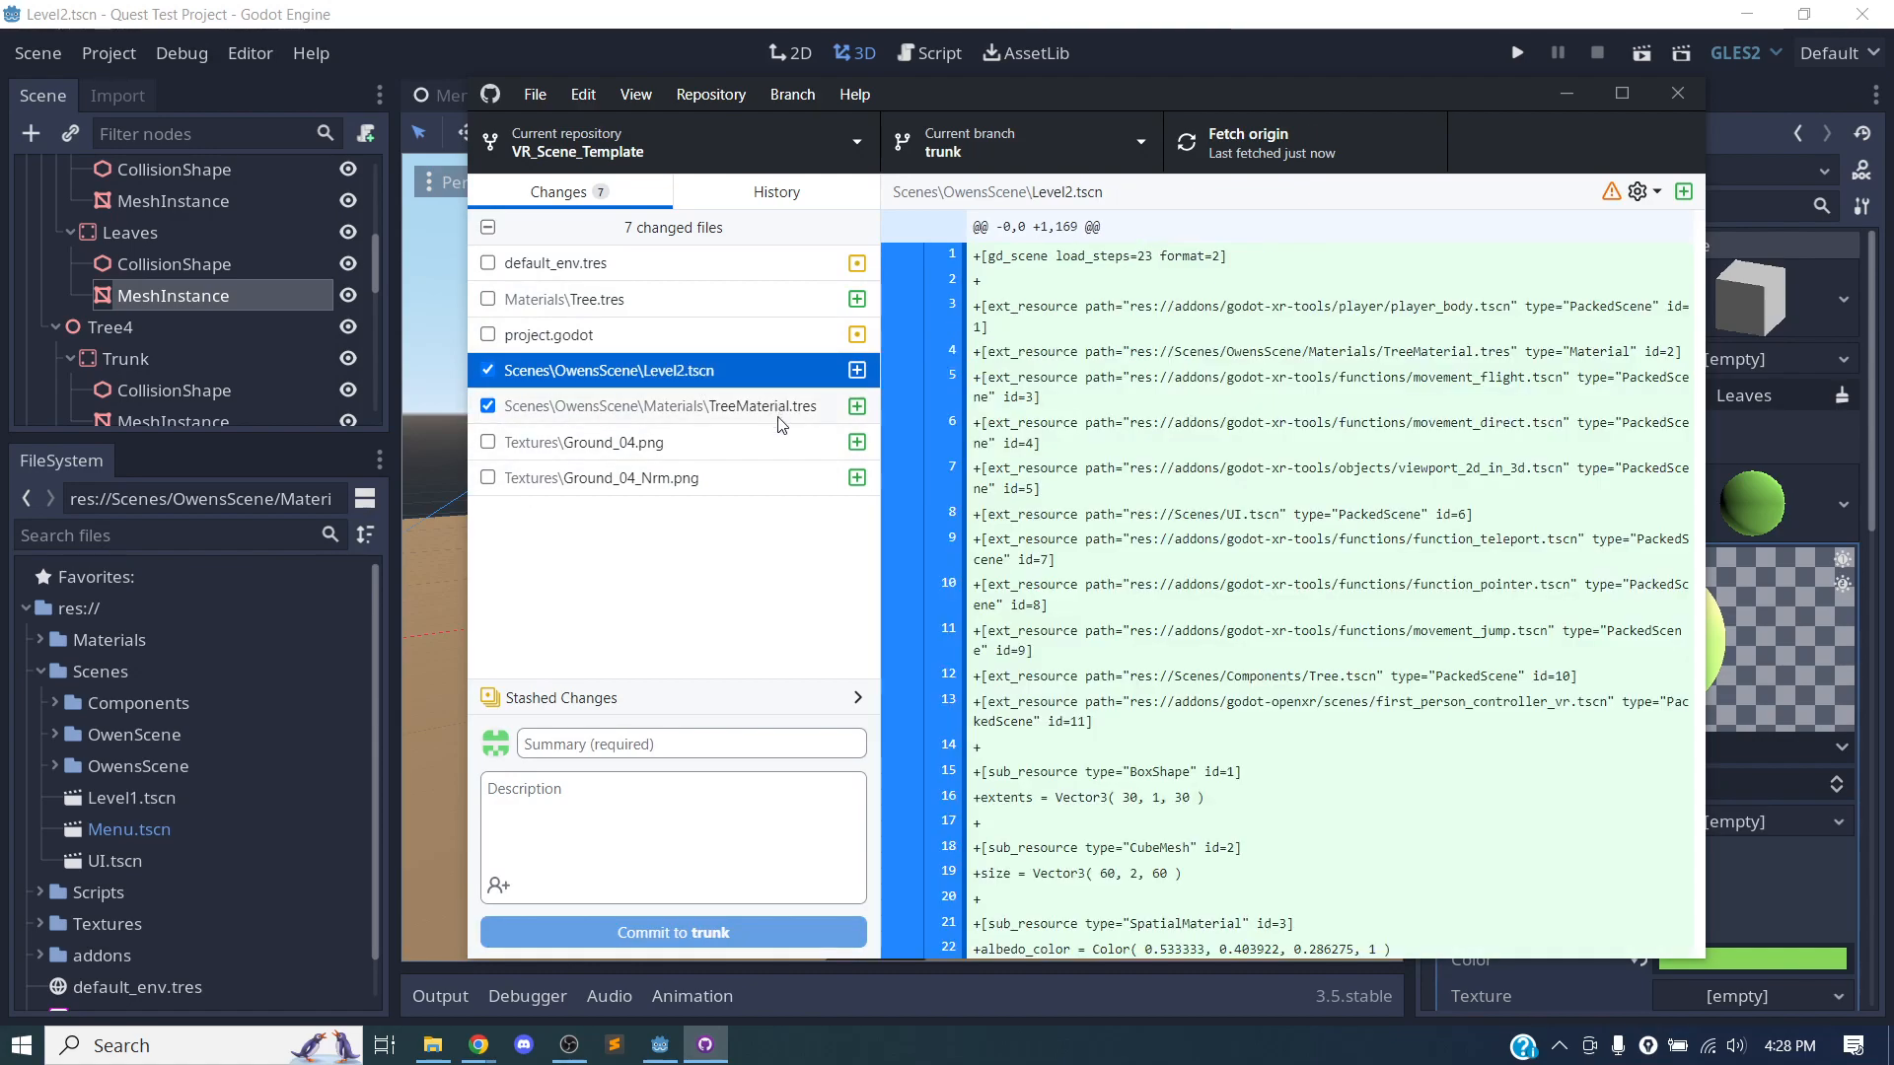
left_click(771, 412)
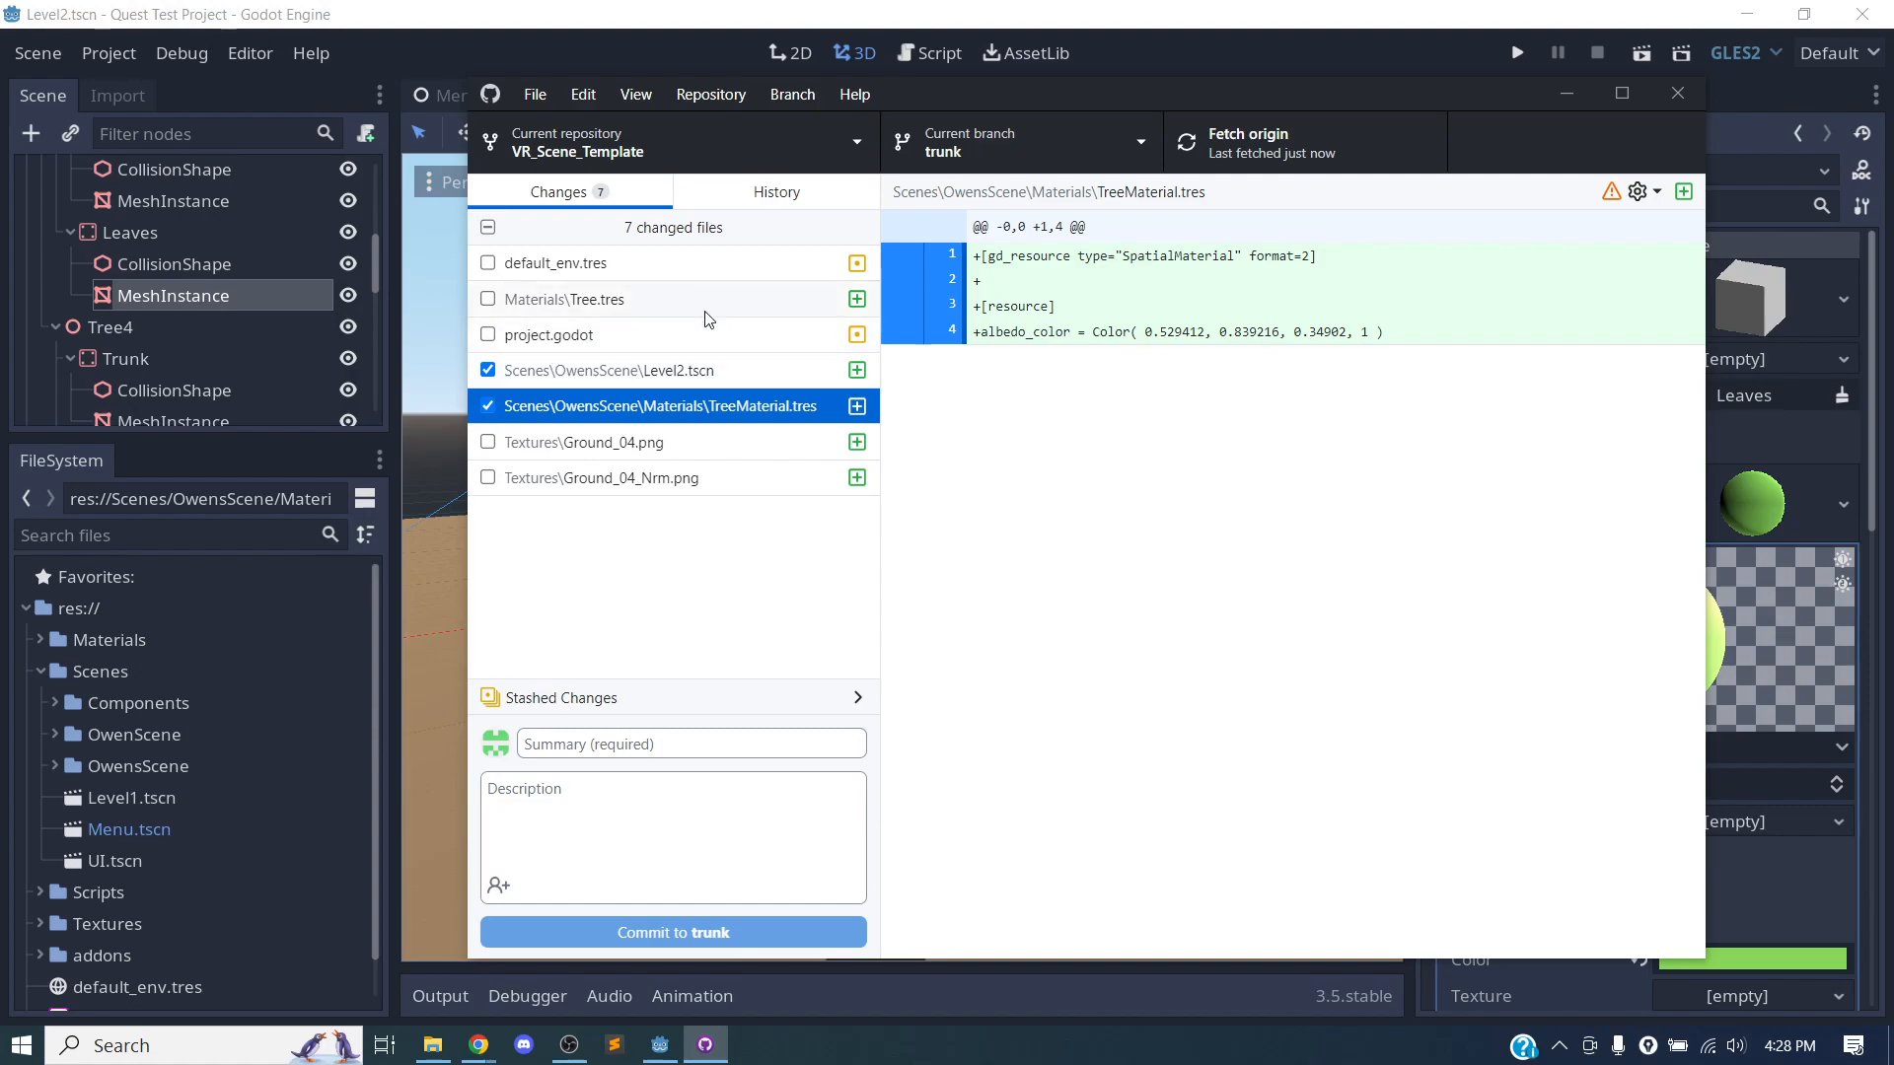
left_click(672, 379)
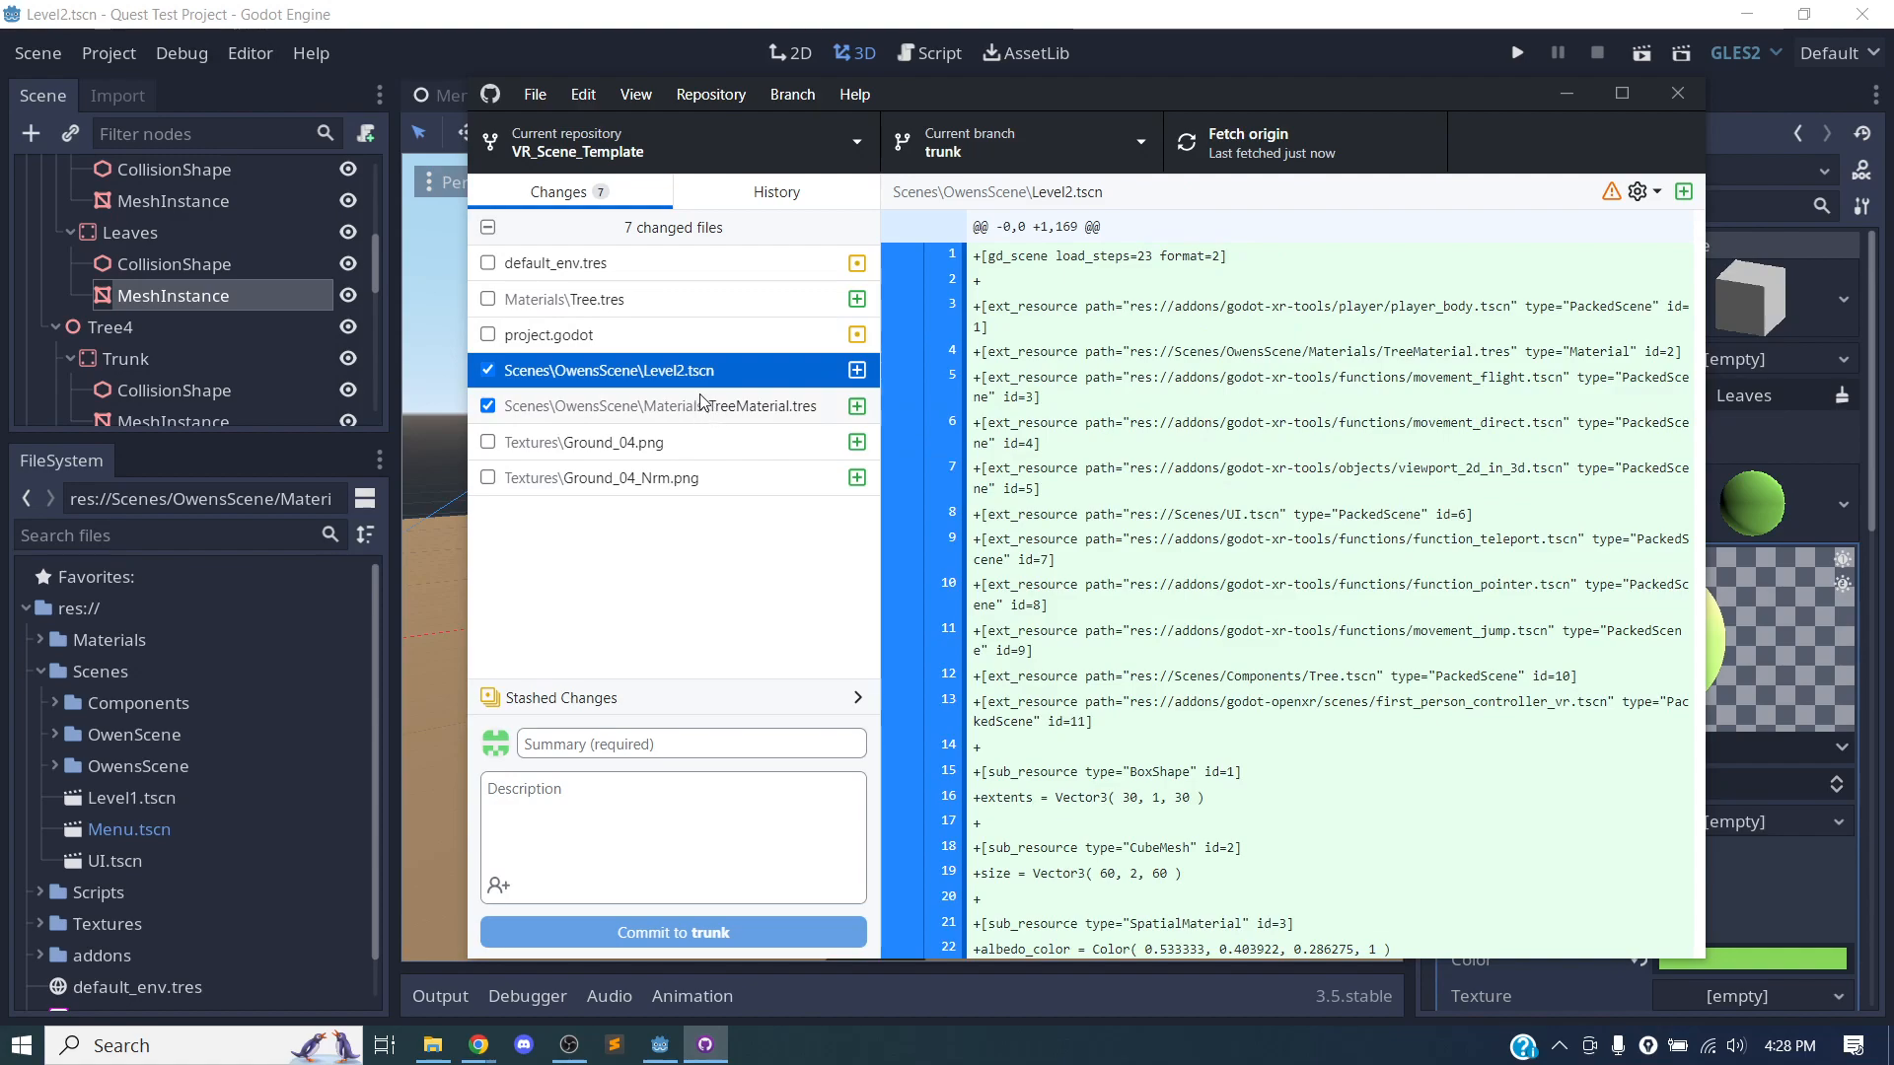
left_click(692, 404)
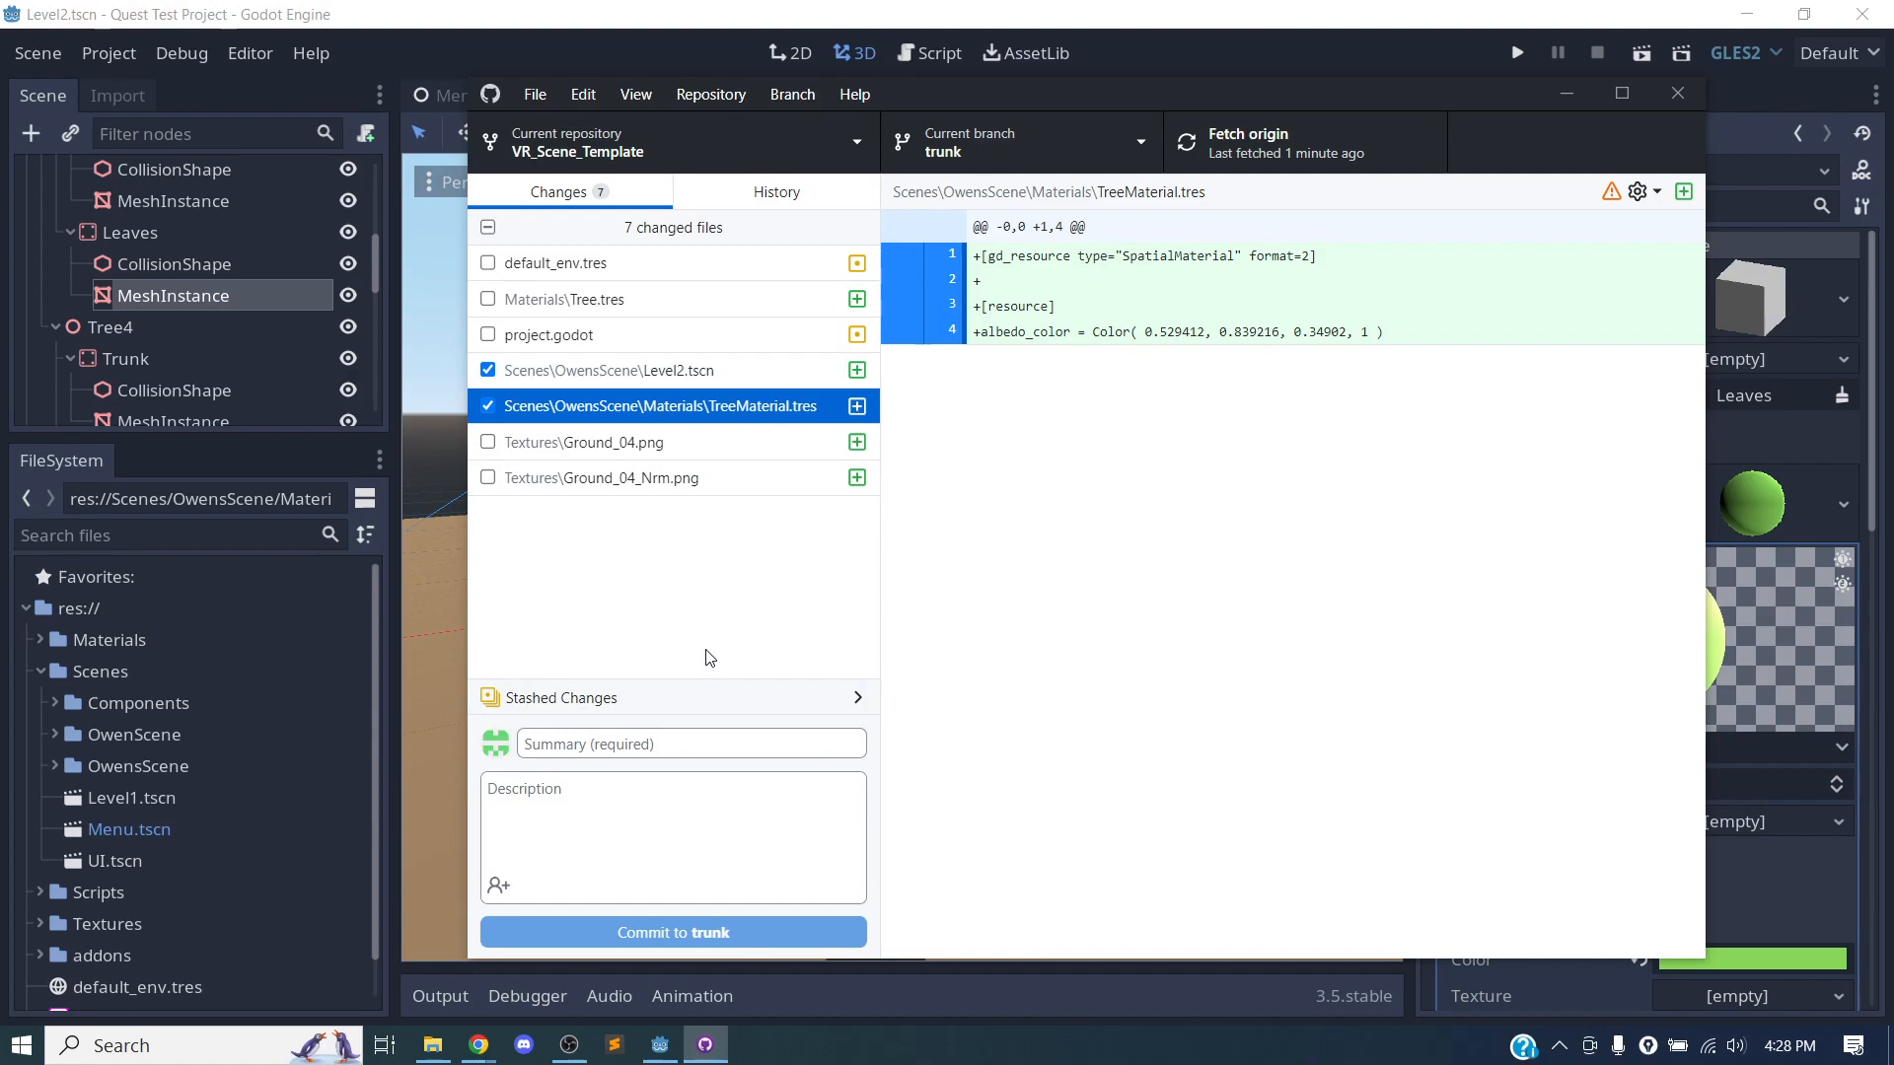
Commit the two selected files to trunk with a summary saying the author's level 2 is added, and push the commit to origin.
left_click(552, 753)
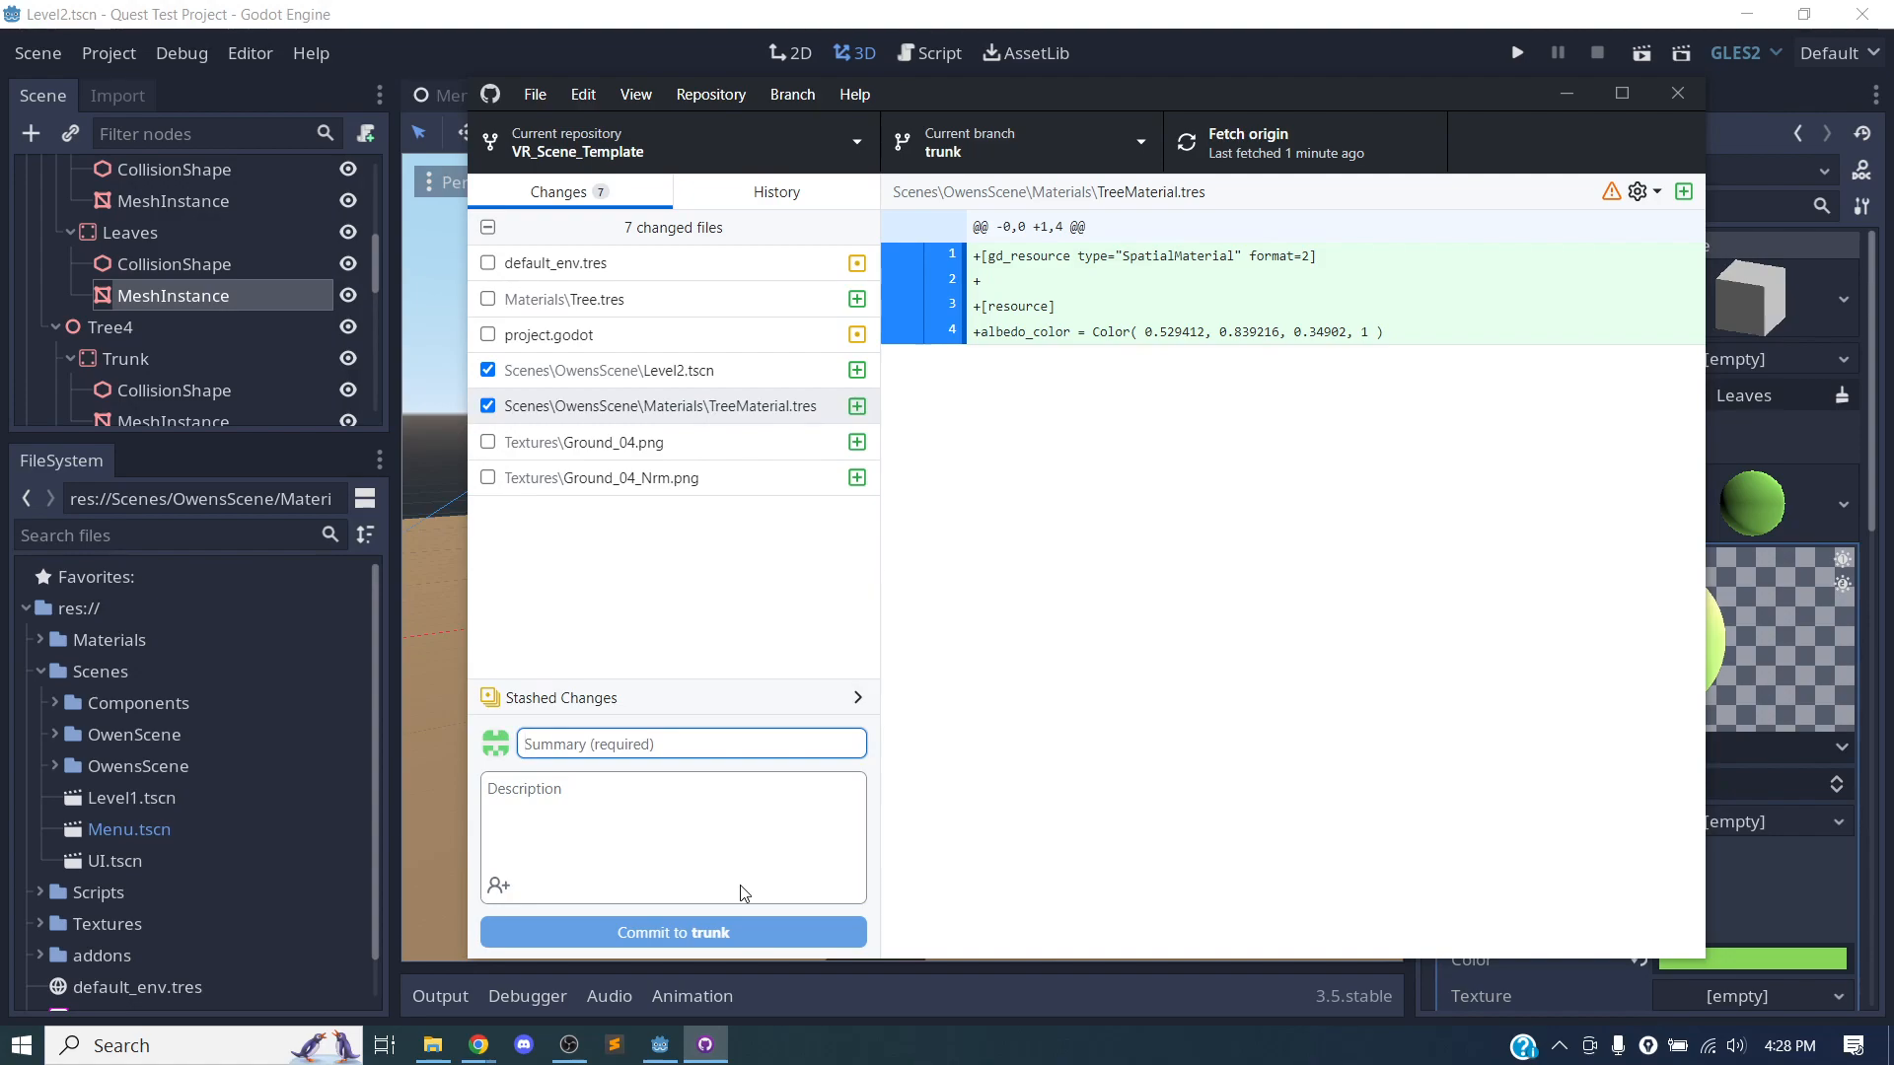
type("adds oq")
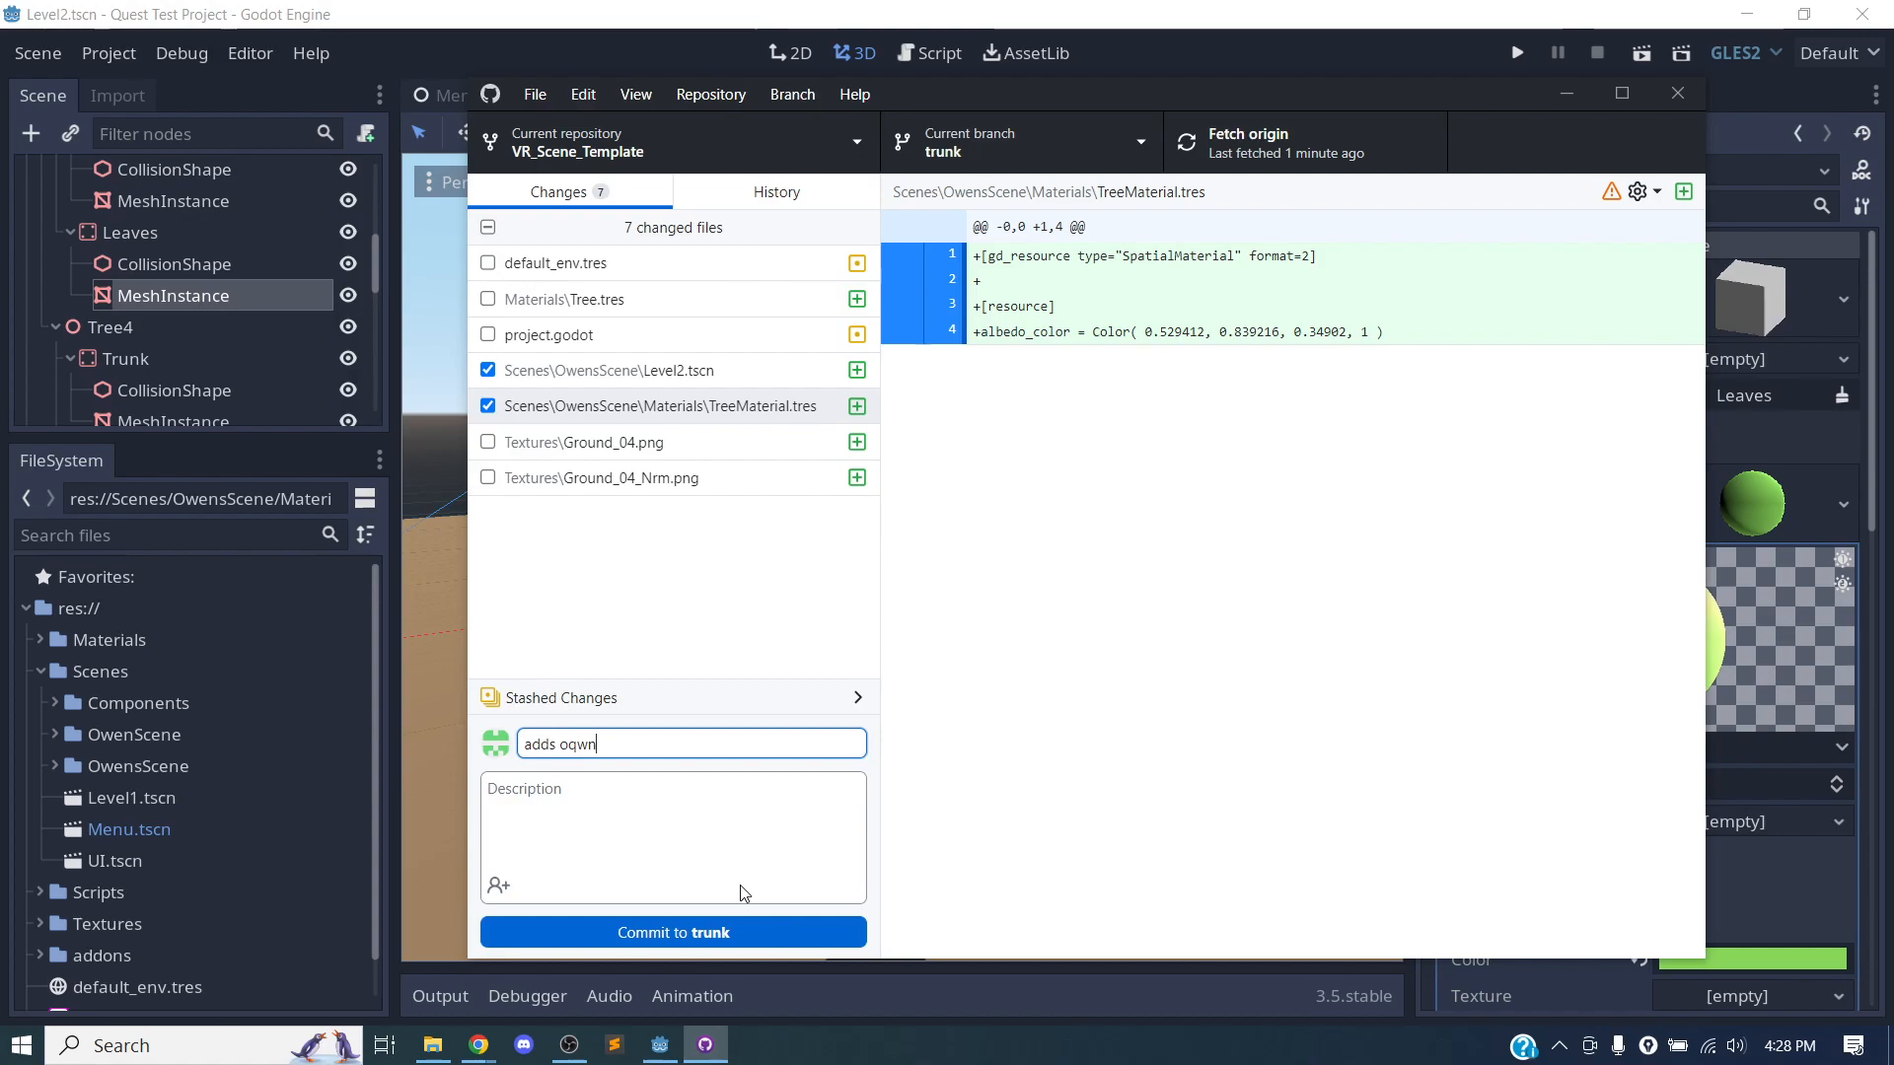
key("BackSpace")
type("wen's level 2")
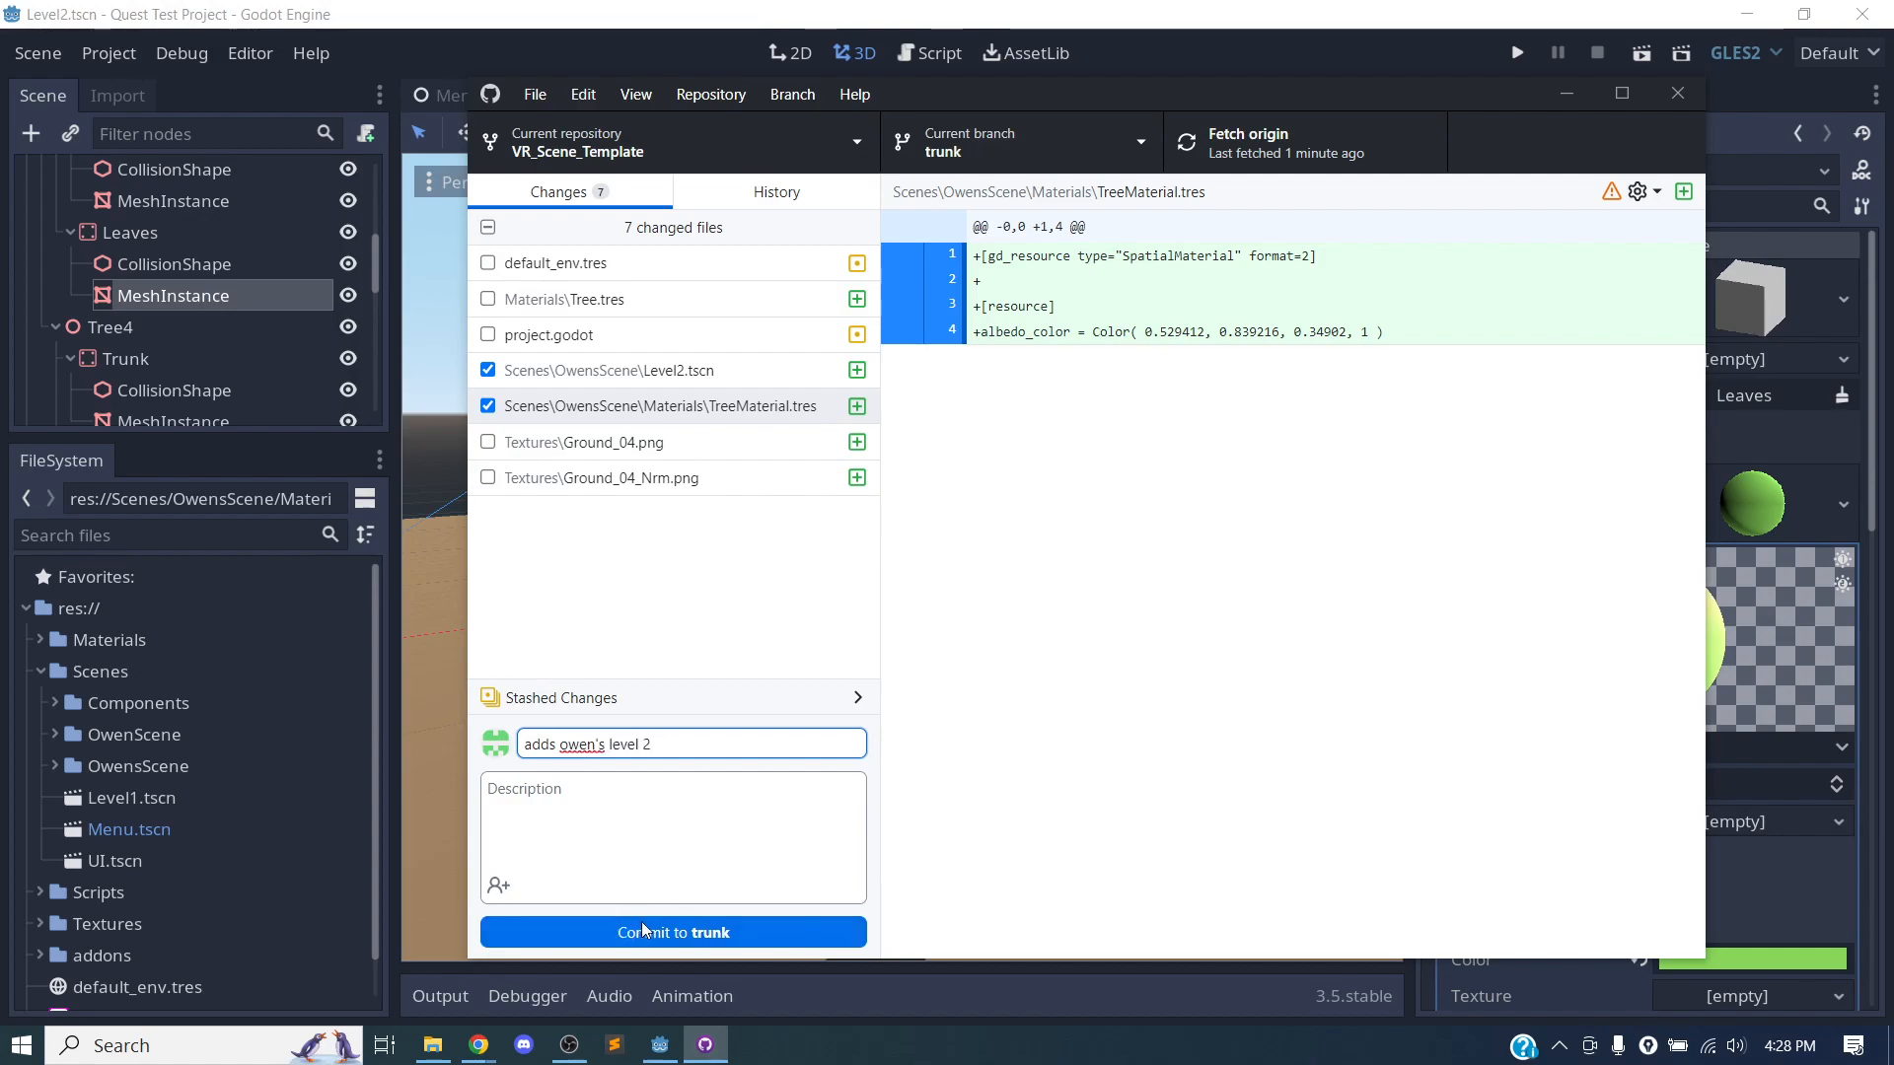
left_click(706, 934)
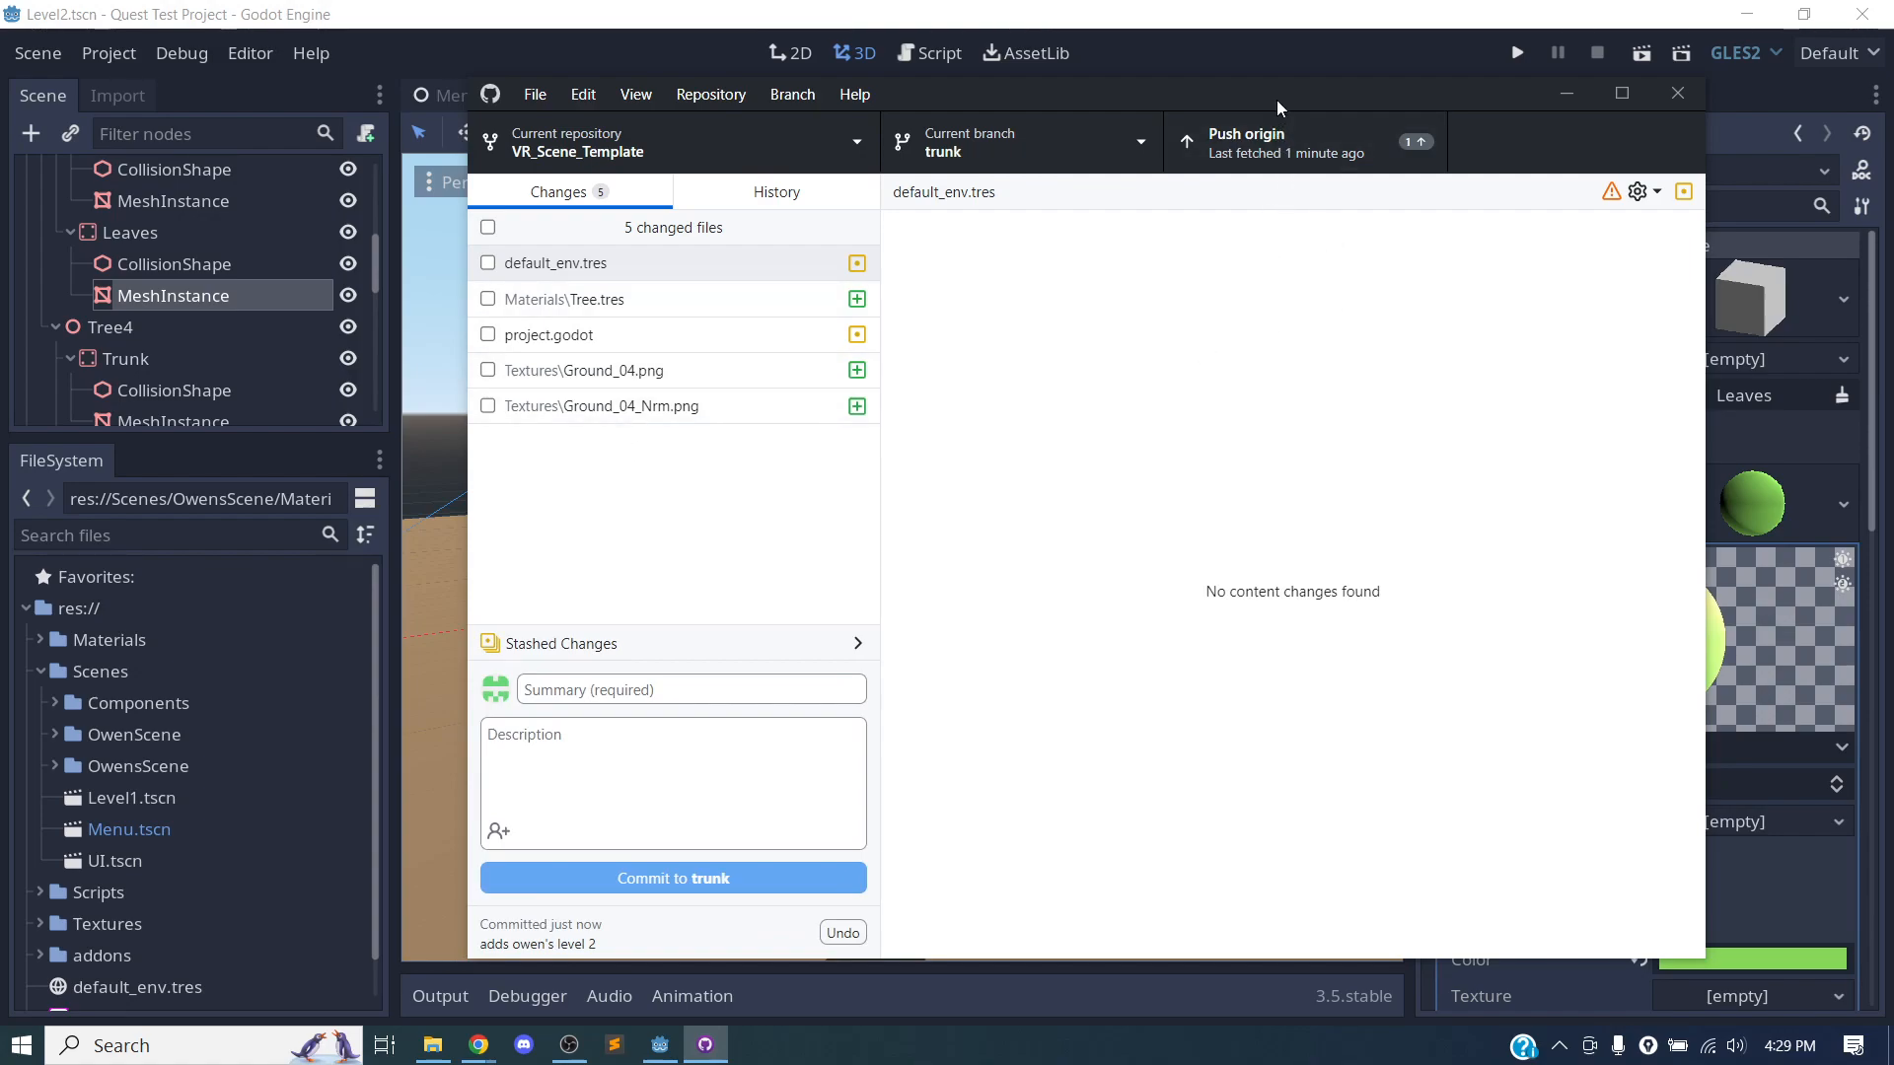
left_click(1310, 154)
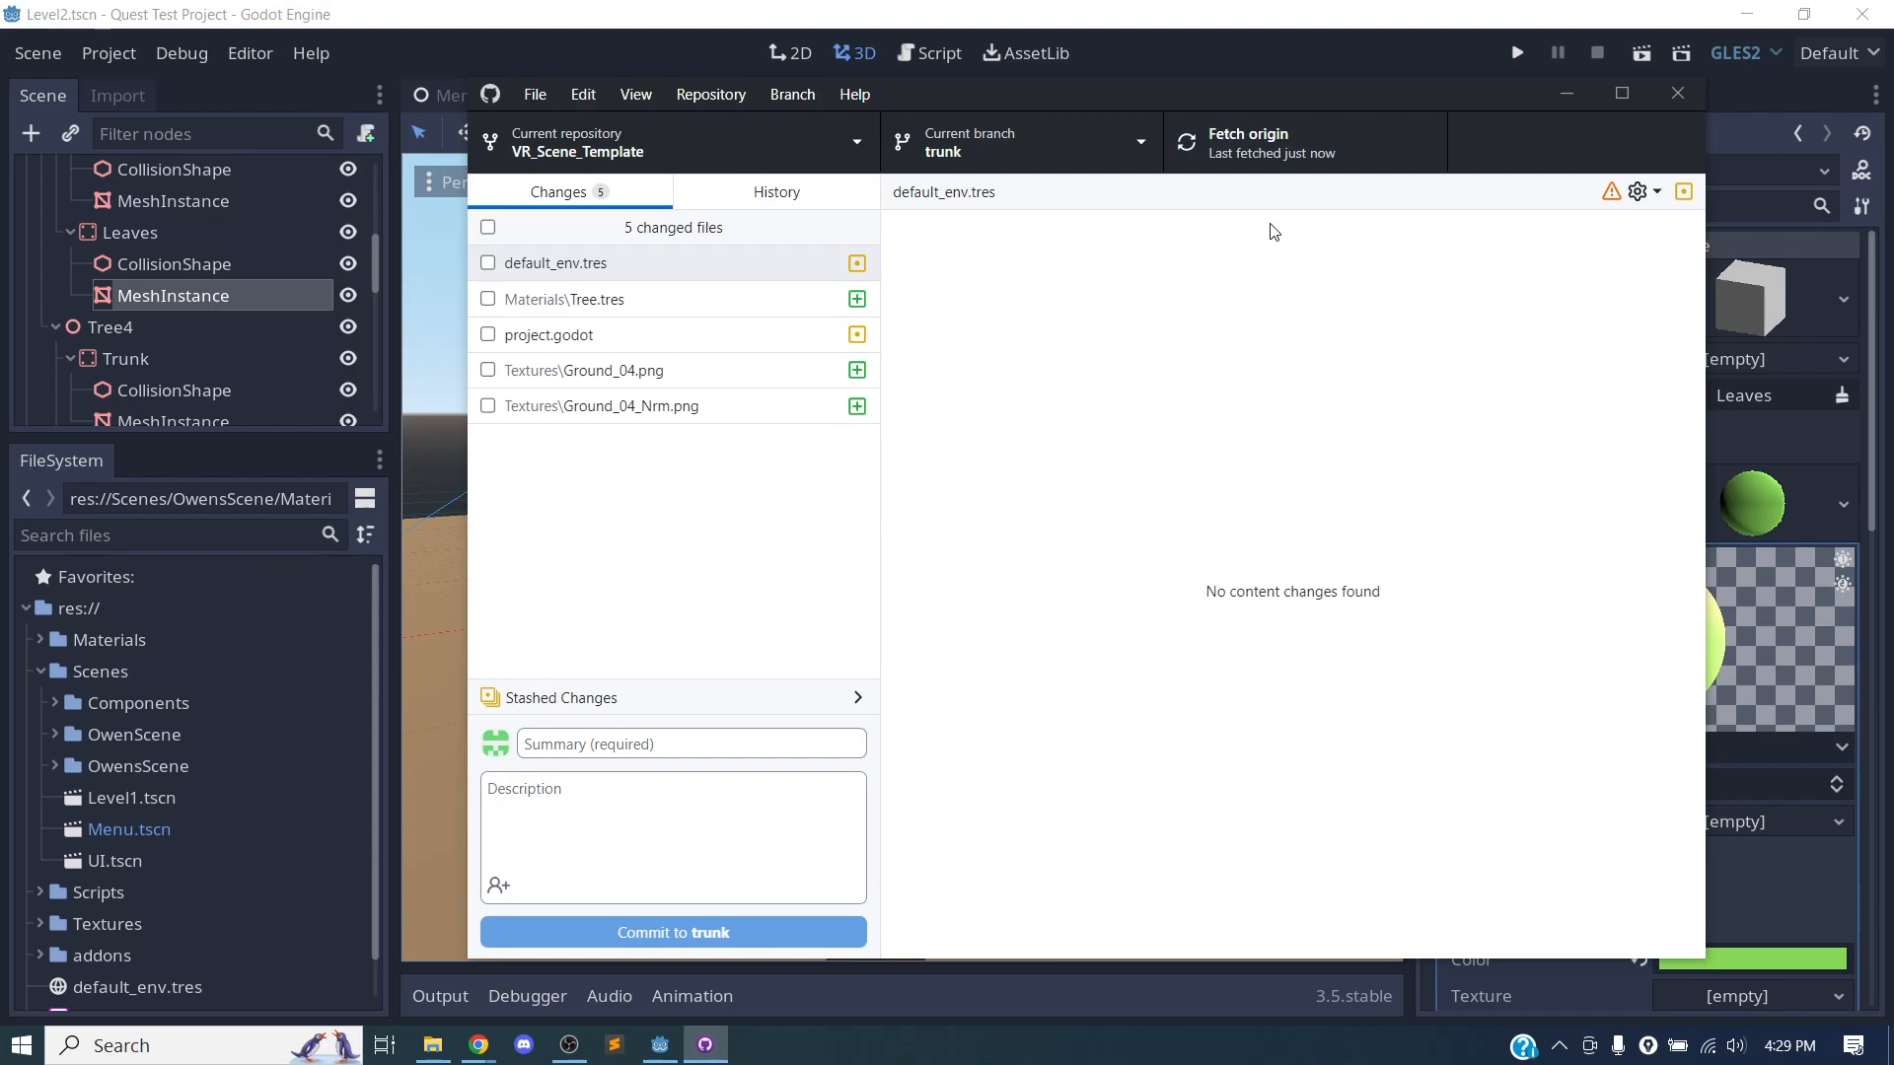
View the VR_Scene_Template repository's GitHub page in the browser and return to GitHub Desktop.
left_click(708, 94)
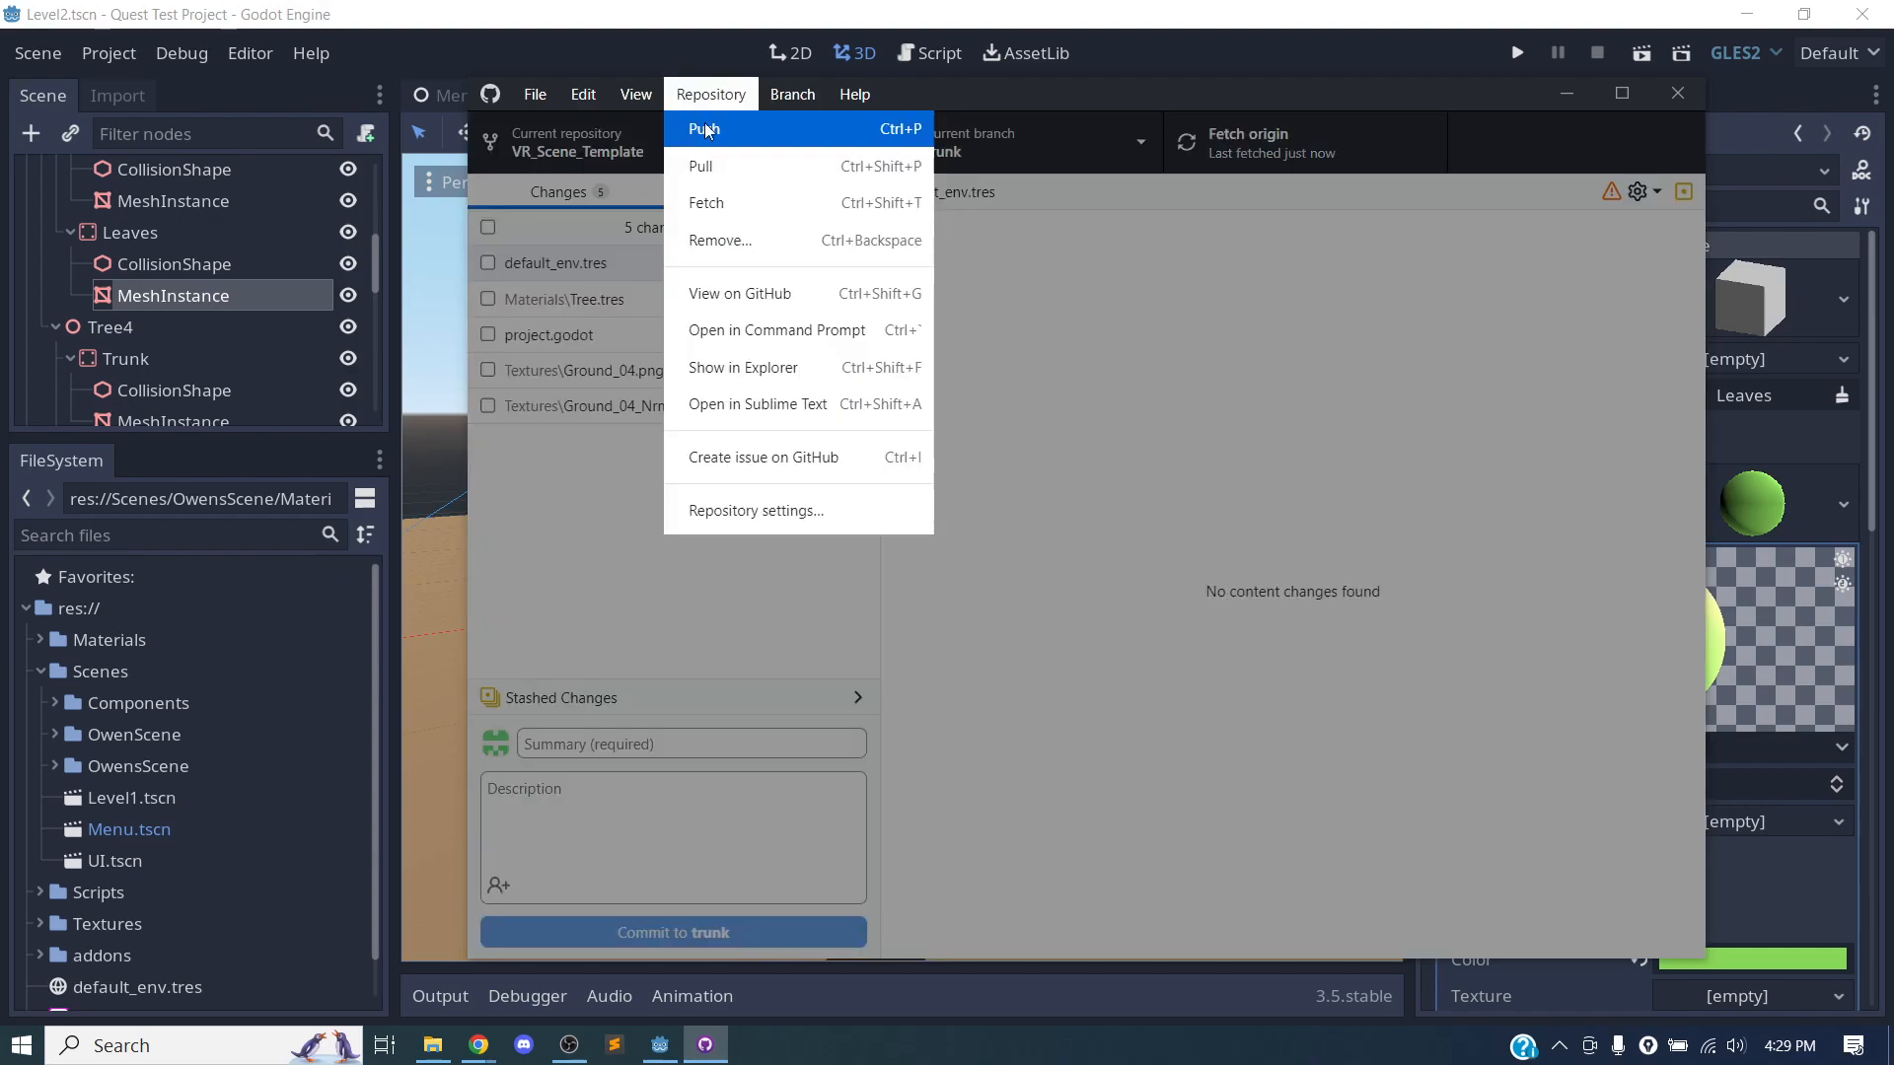
left_click(735, 301)
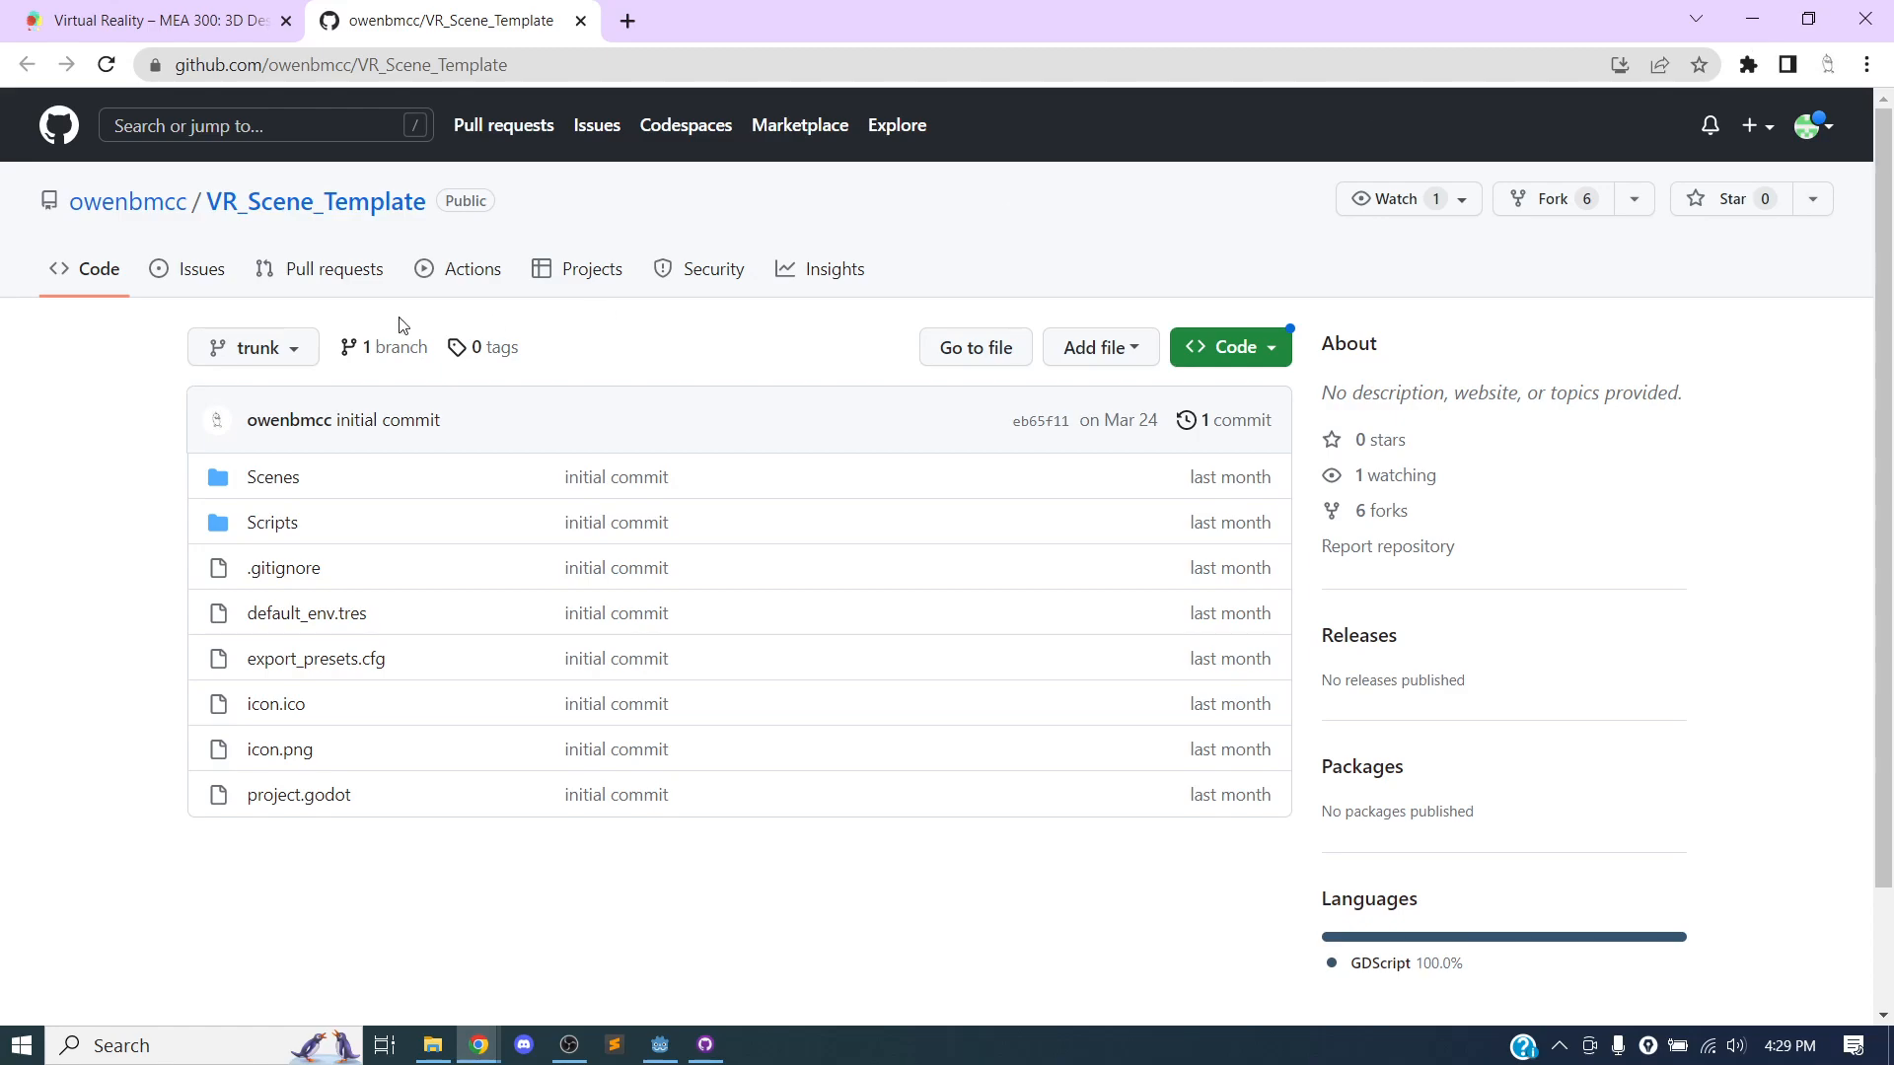
mouse_move(179, 214)
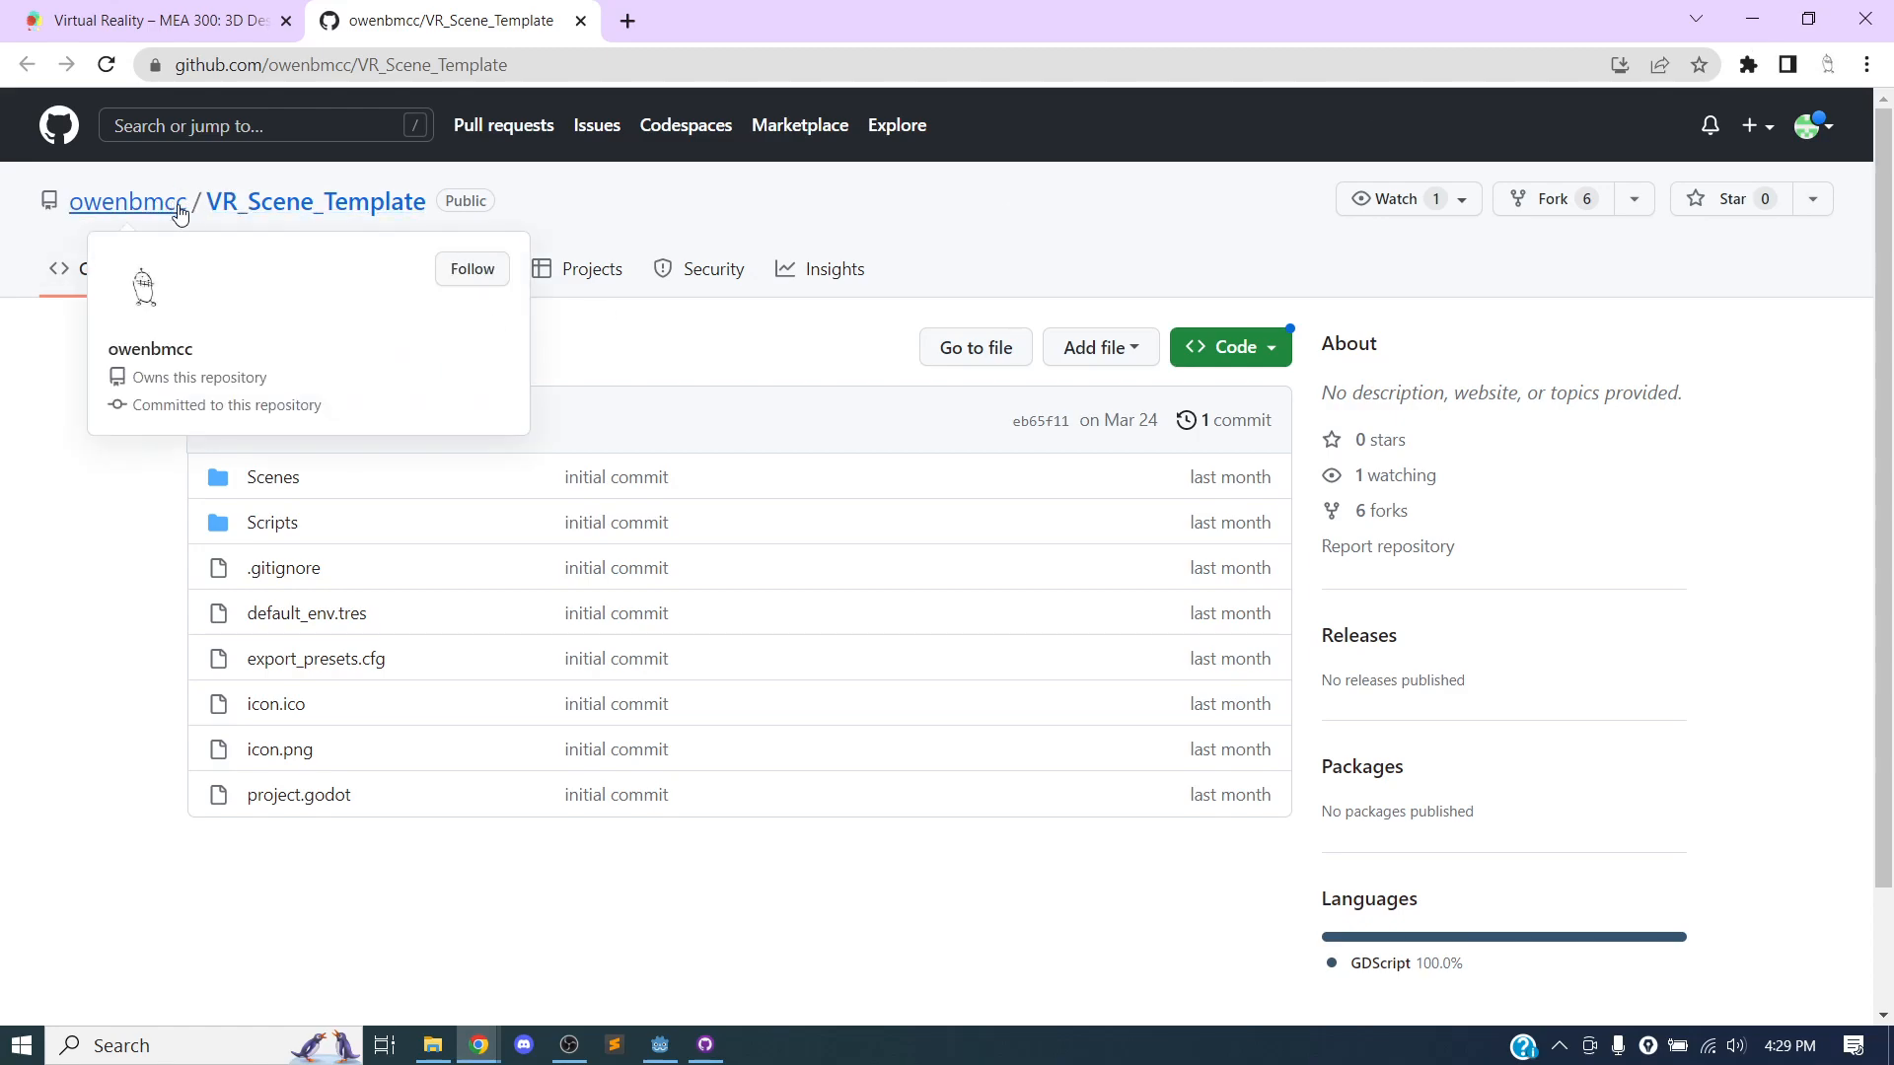
left_click(1753, 22)
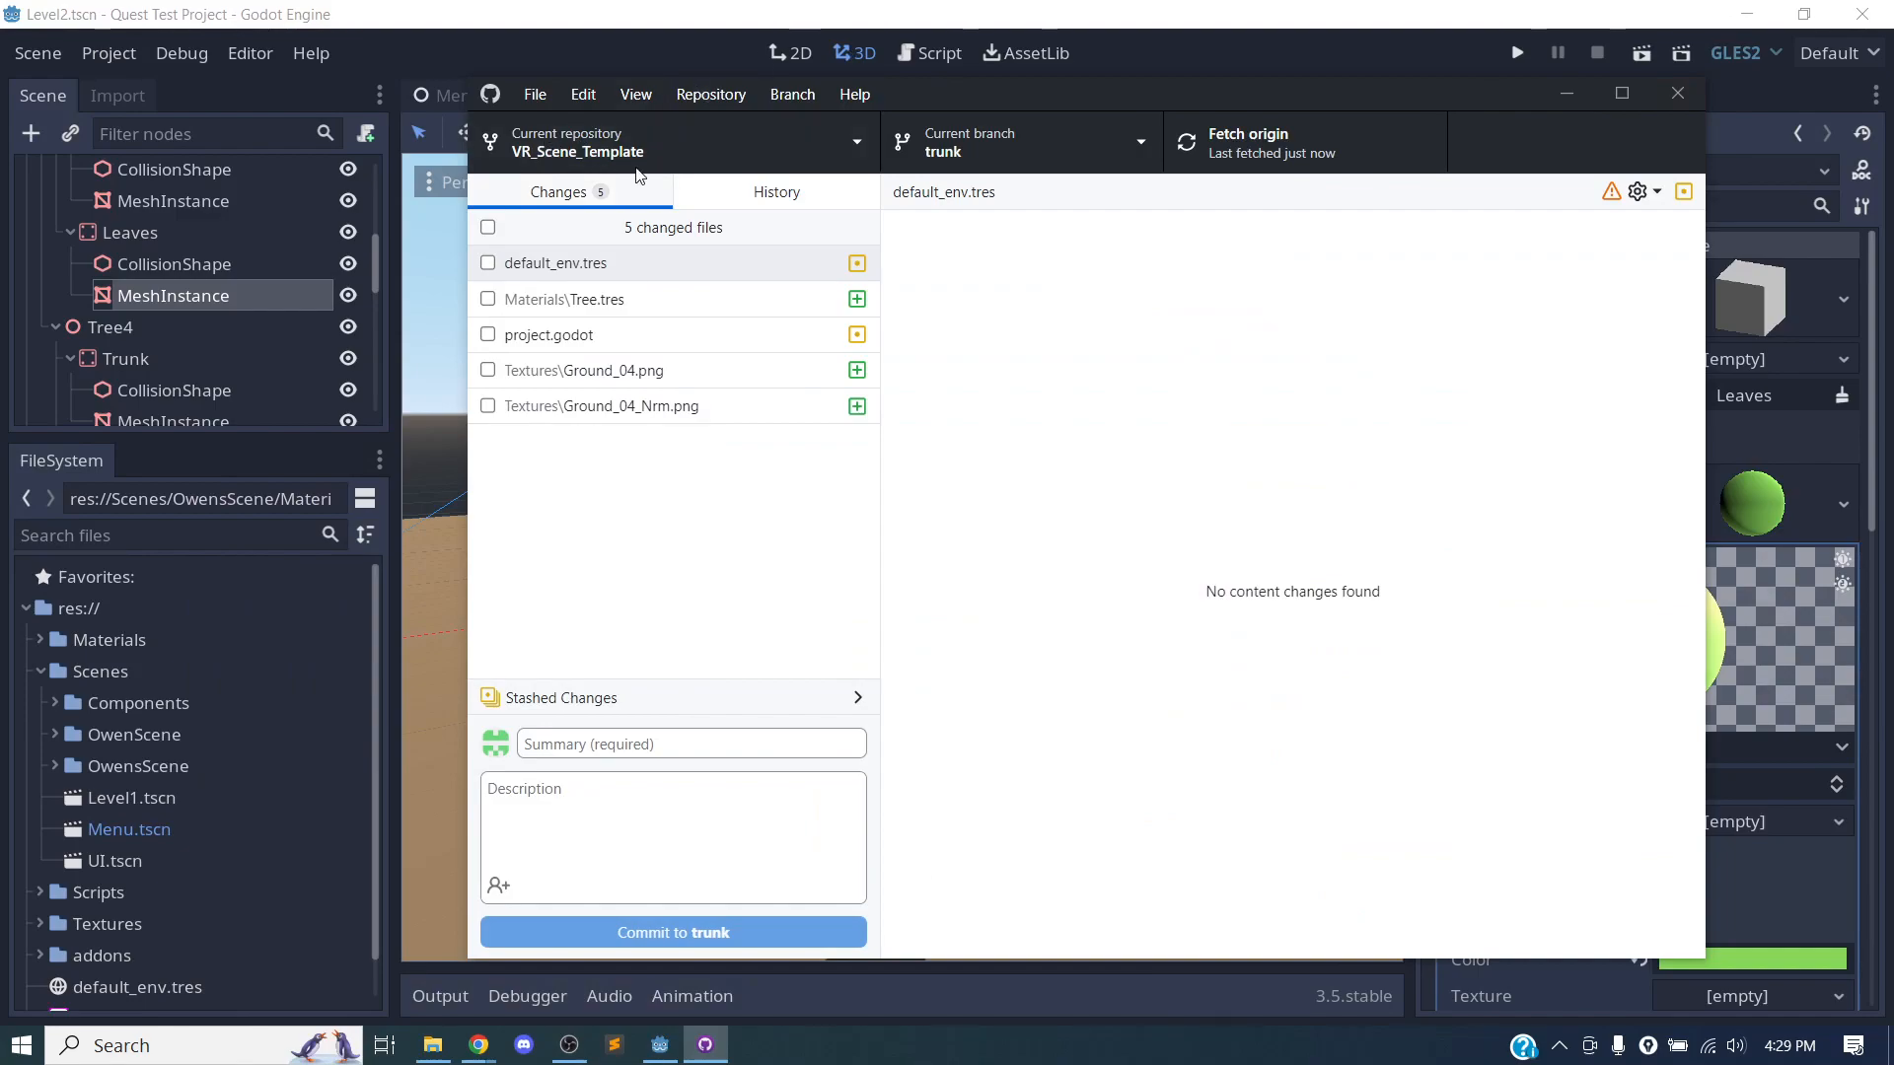
Check the primary remote repository address in the repository settings and close them without changes.
left_click(712, 96)
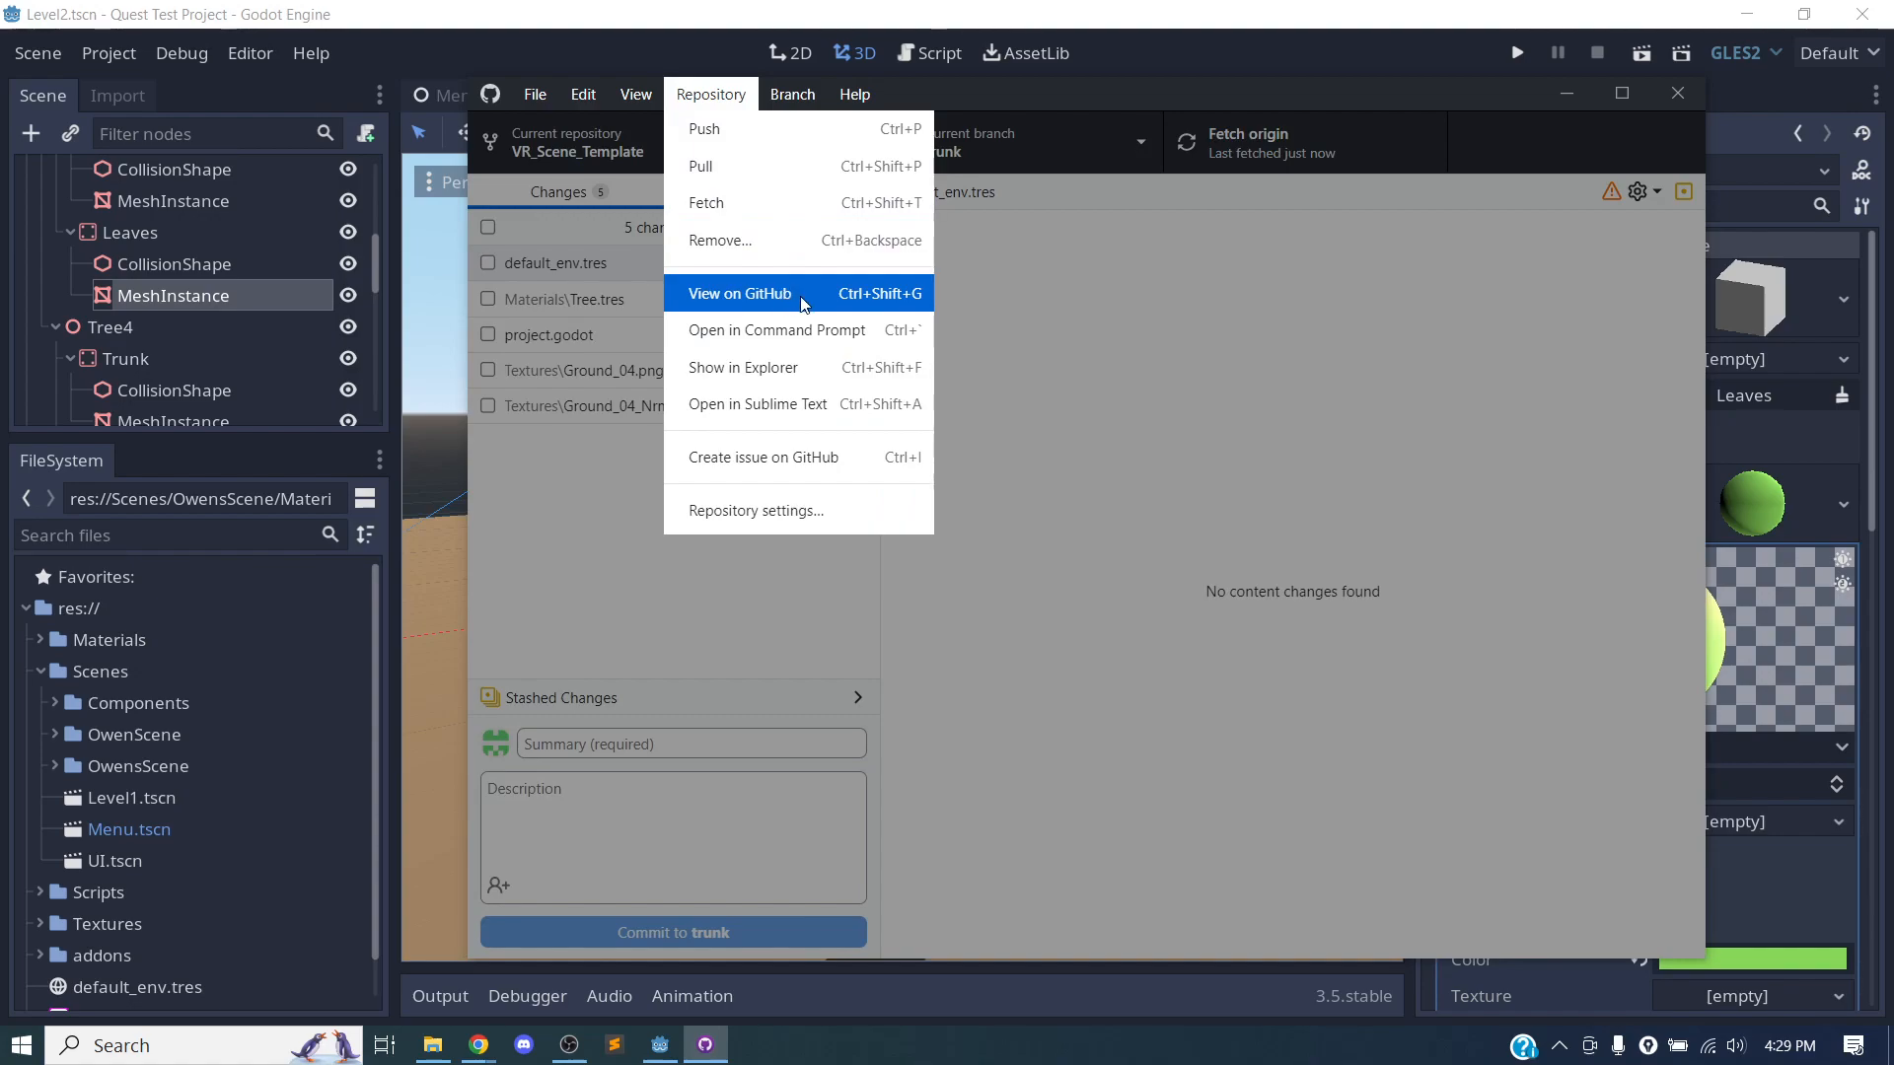
left_click(756, 510)
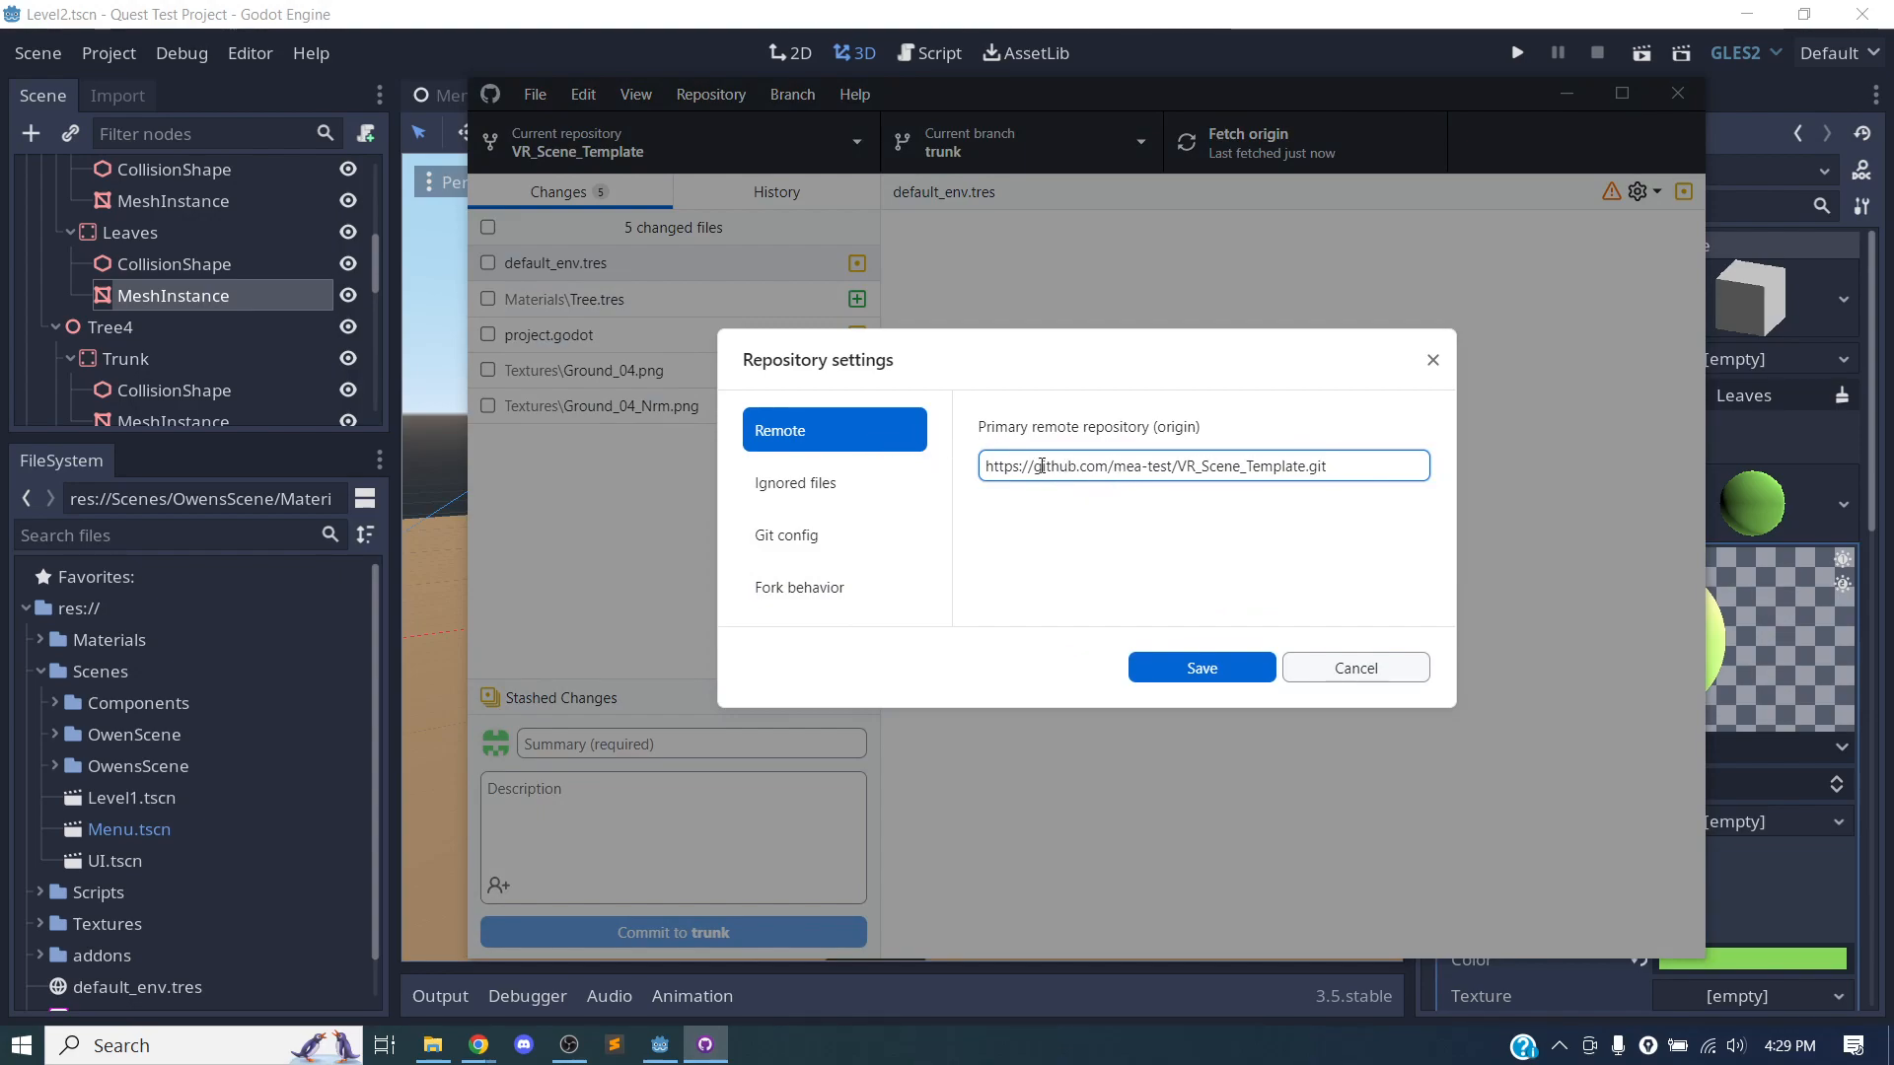
left_click(1431, 361)
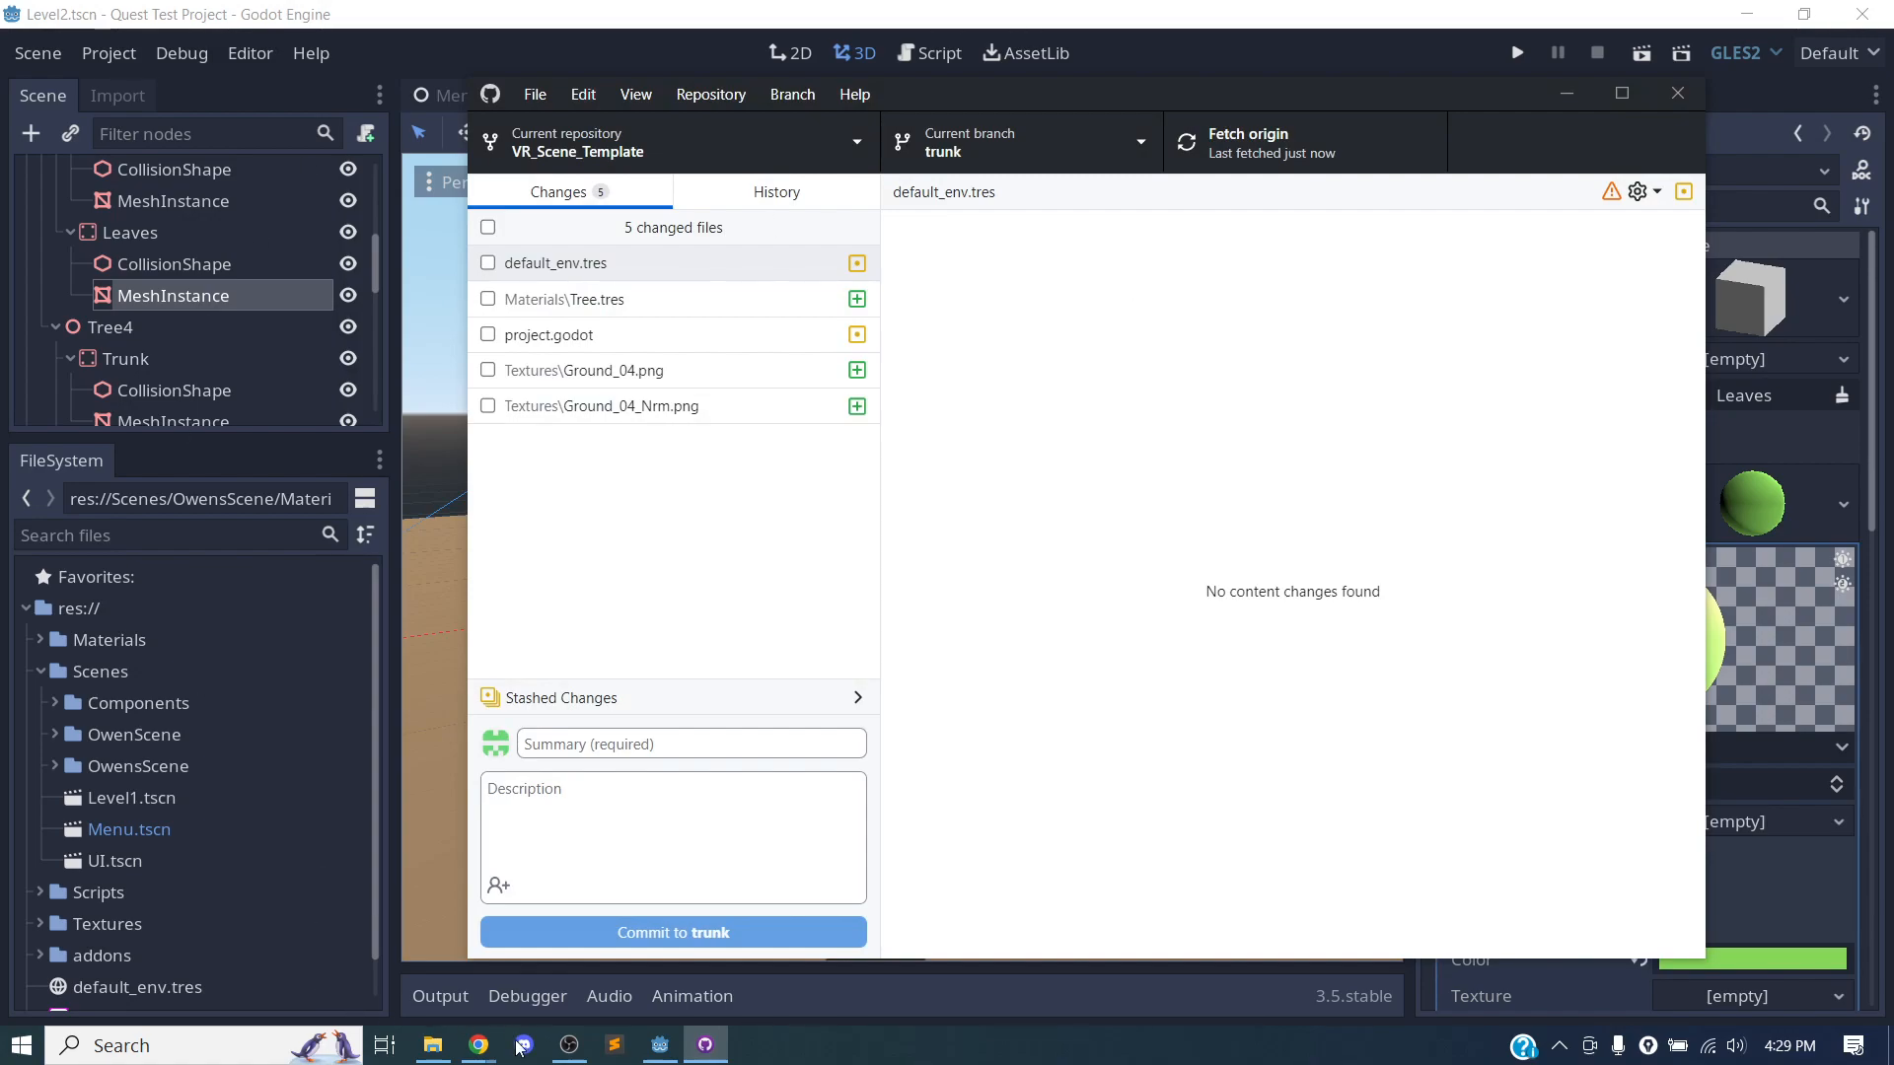
Switch to Chrome and open the VR_Scene_Template fork from the signed-in account's own GitHub repositories.
left_click(479, 1044)
left_click(646, 851)
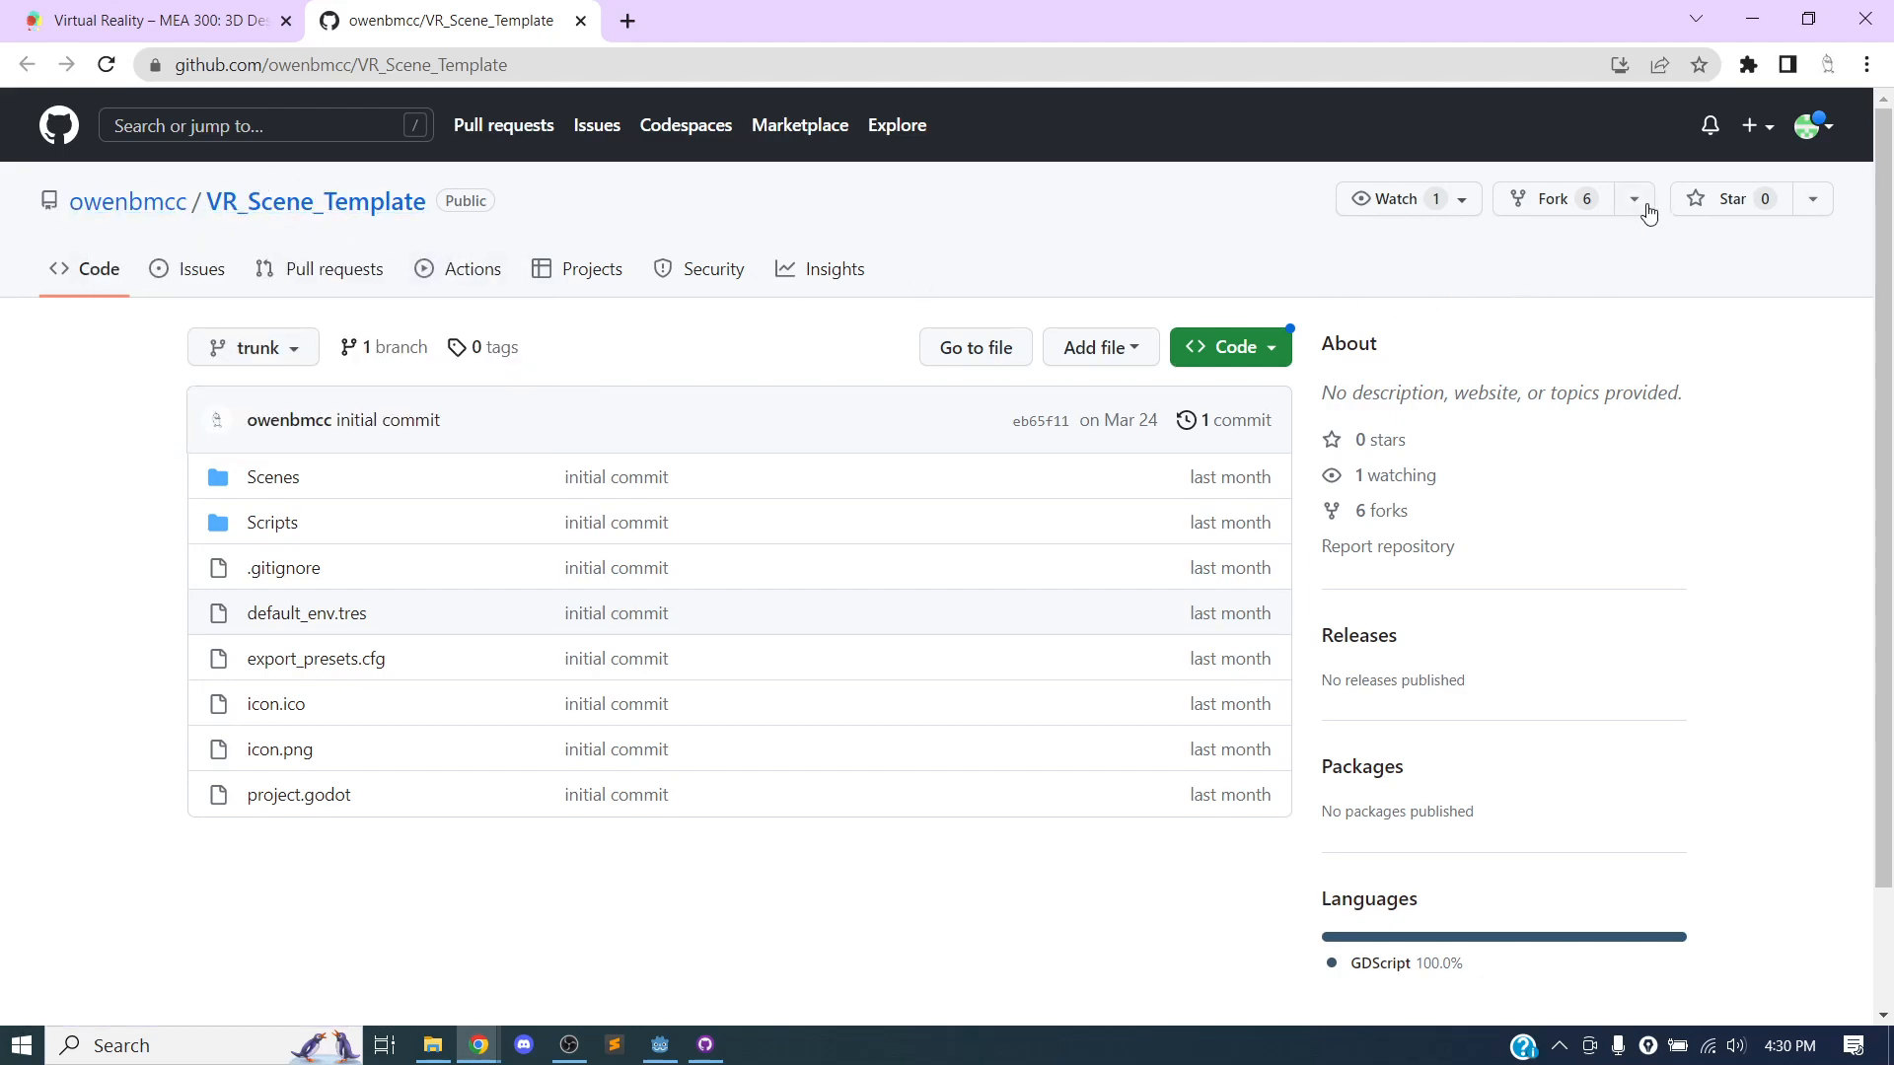
left_click(1818, 128)
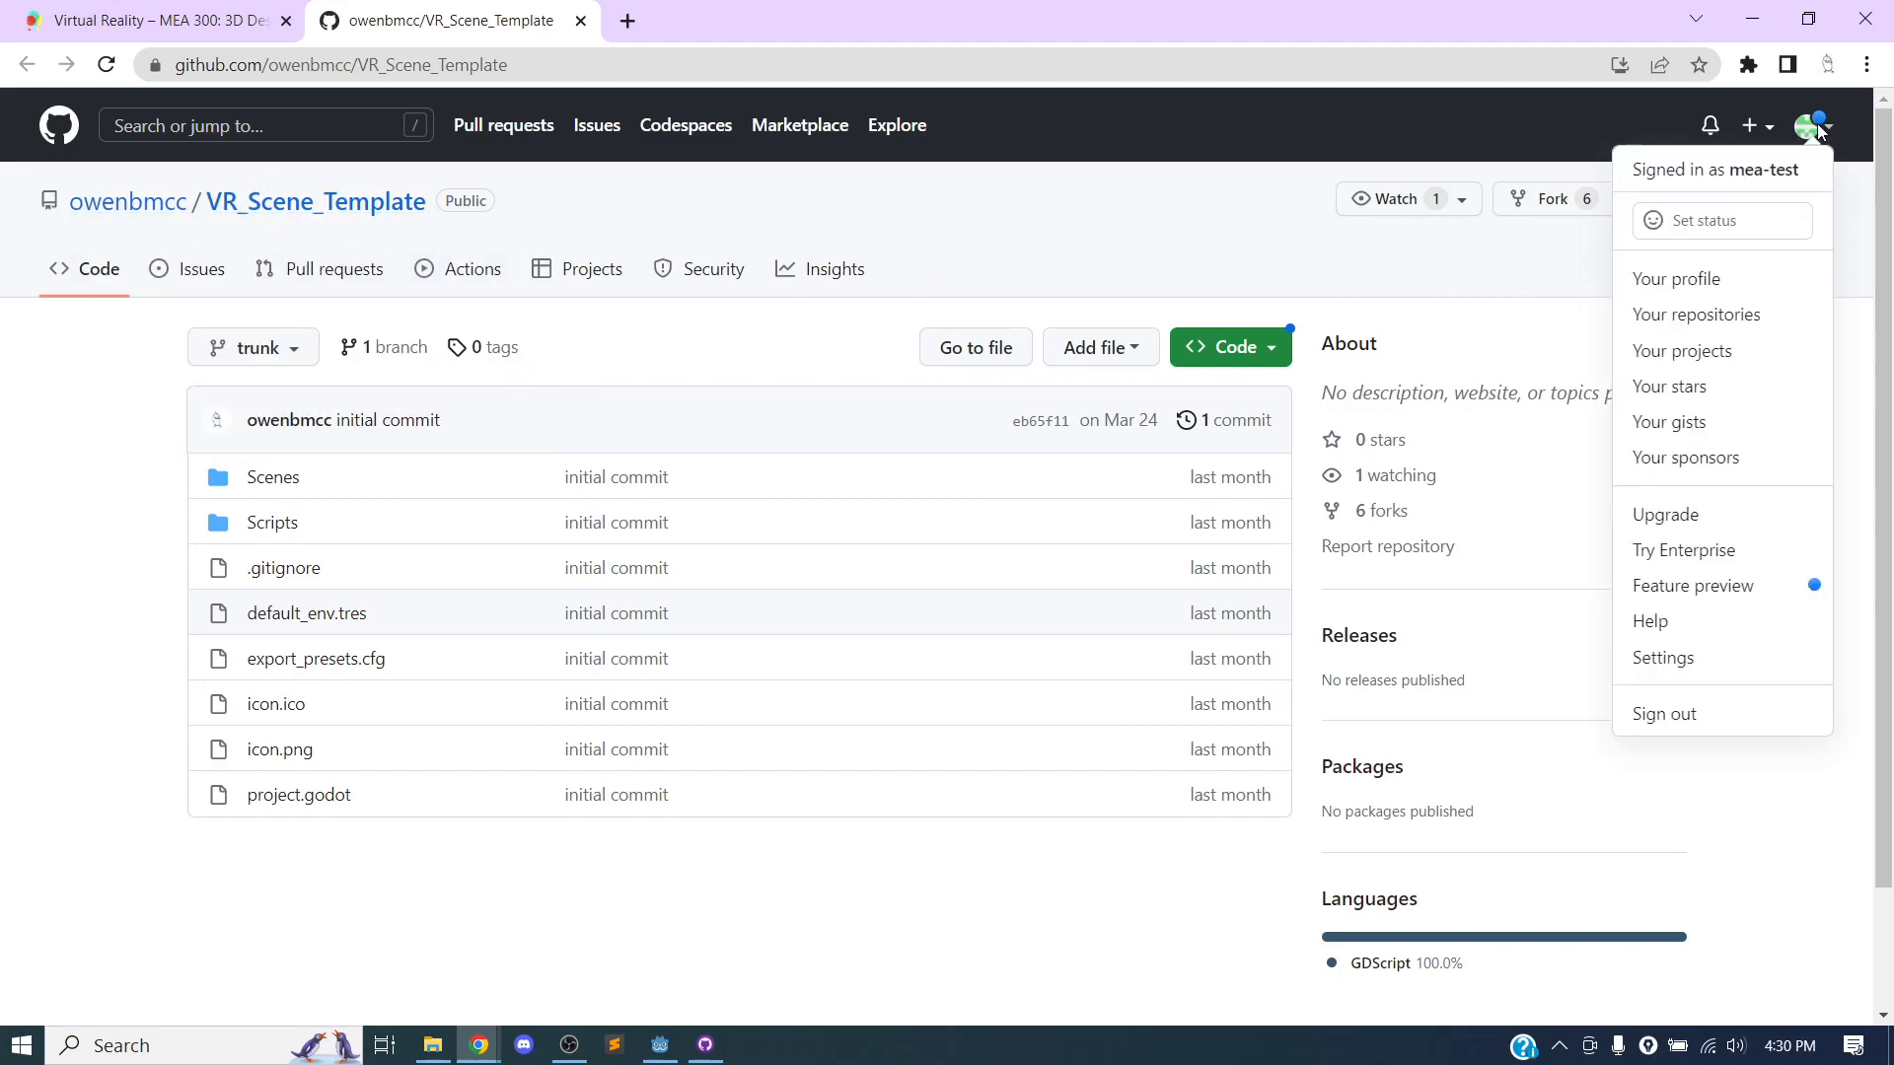
left_click(1716, 314)
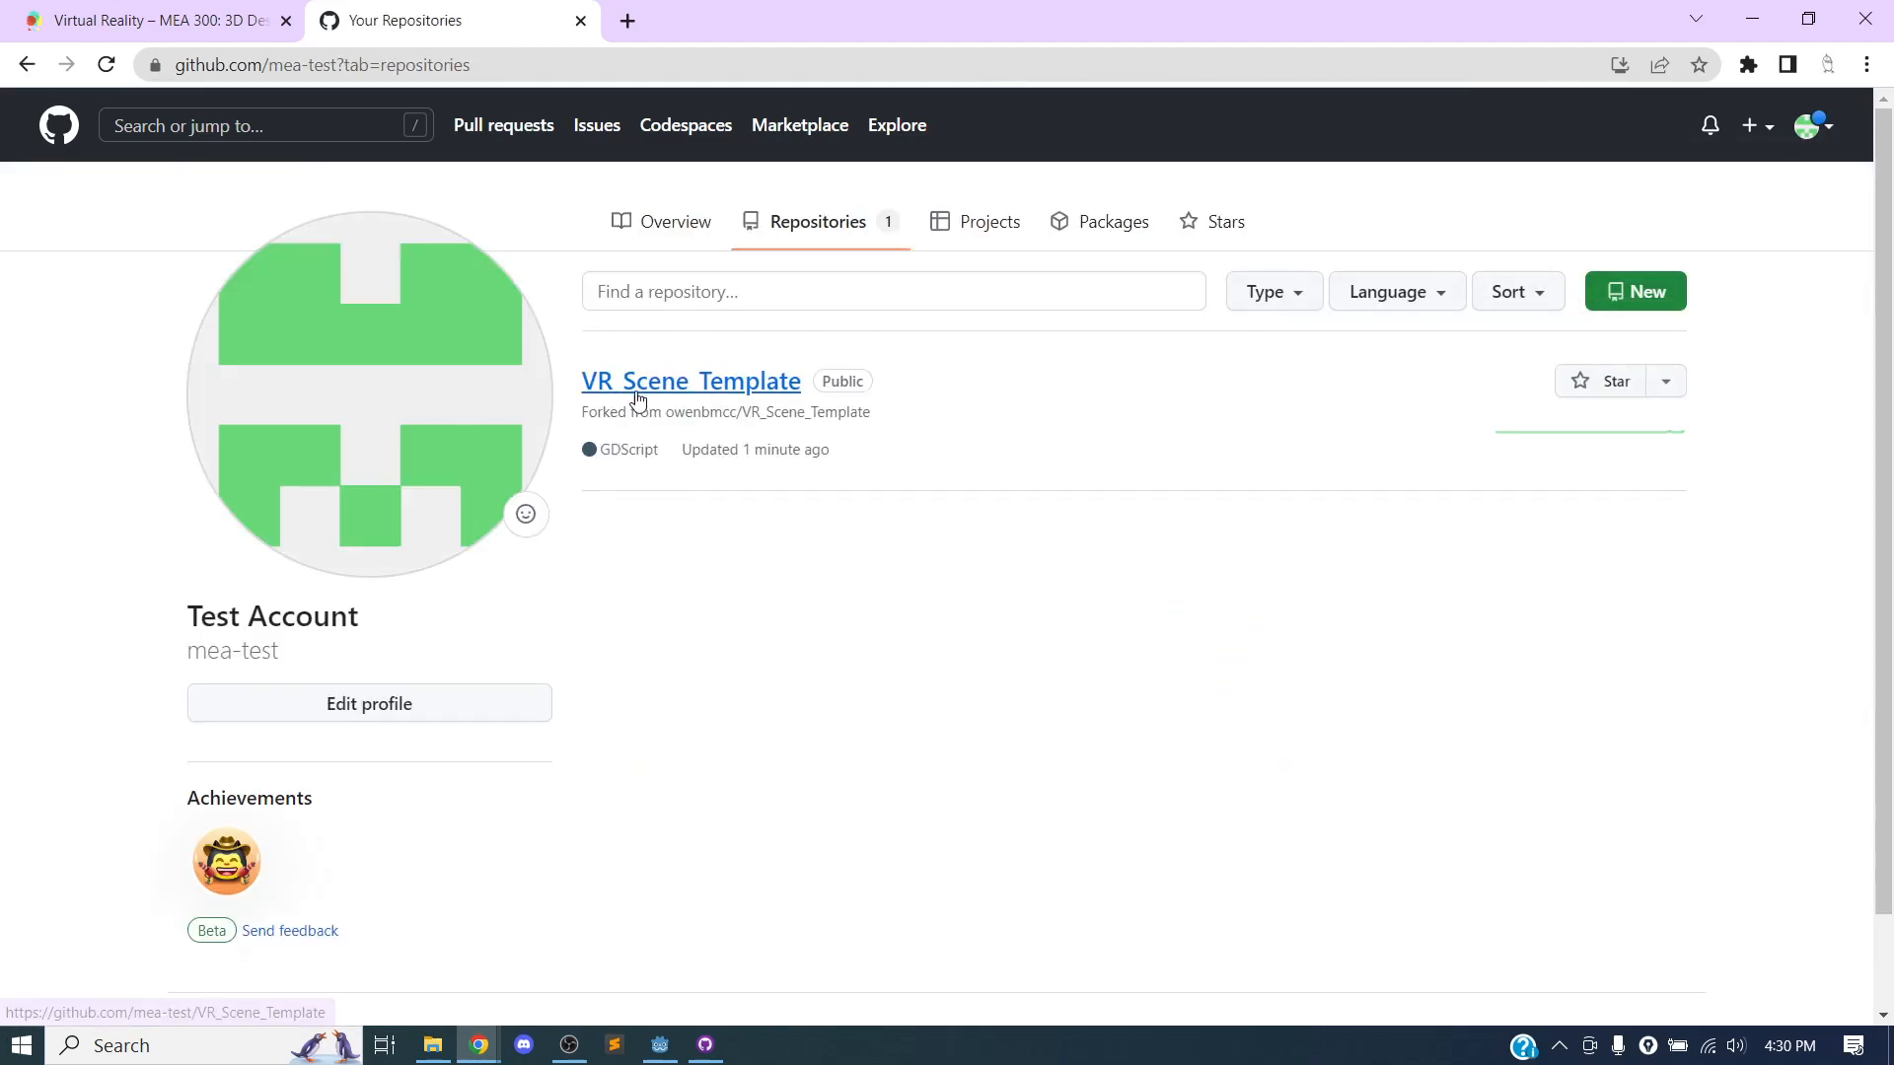
left_click(695, 387)
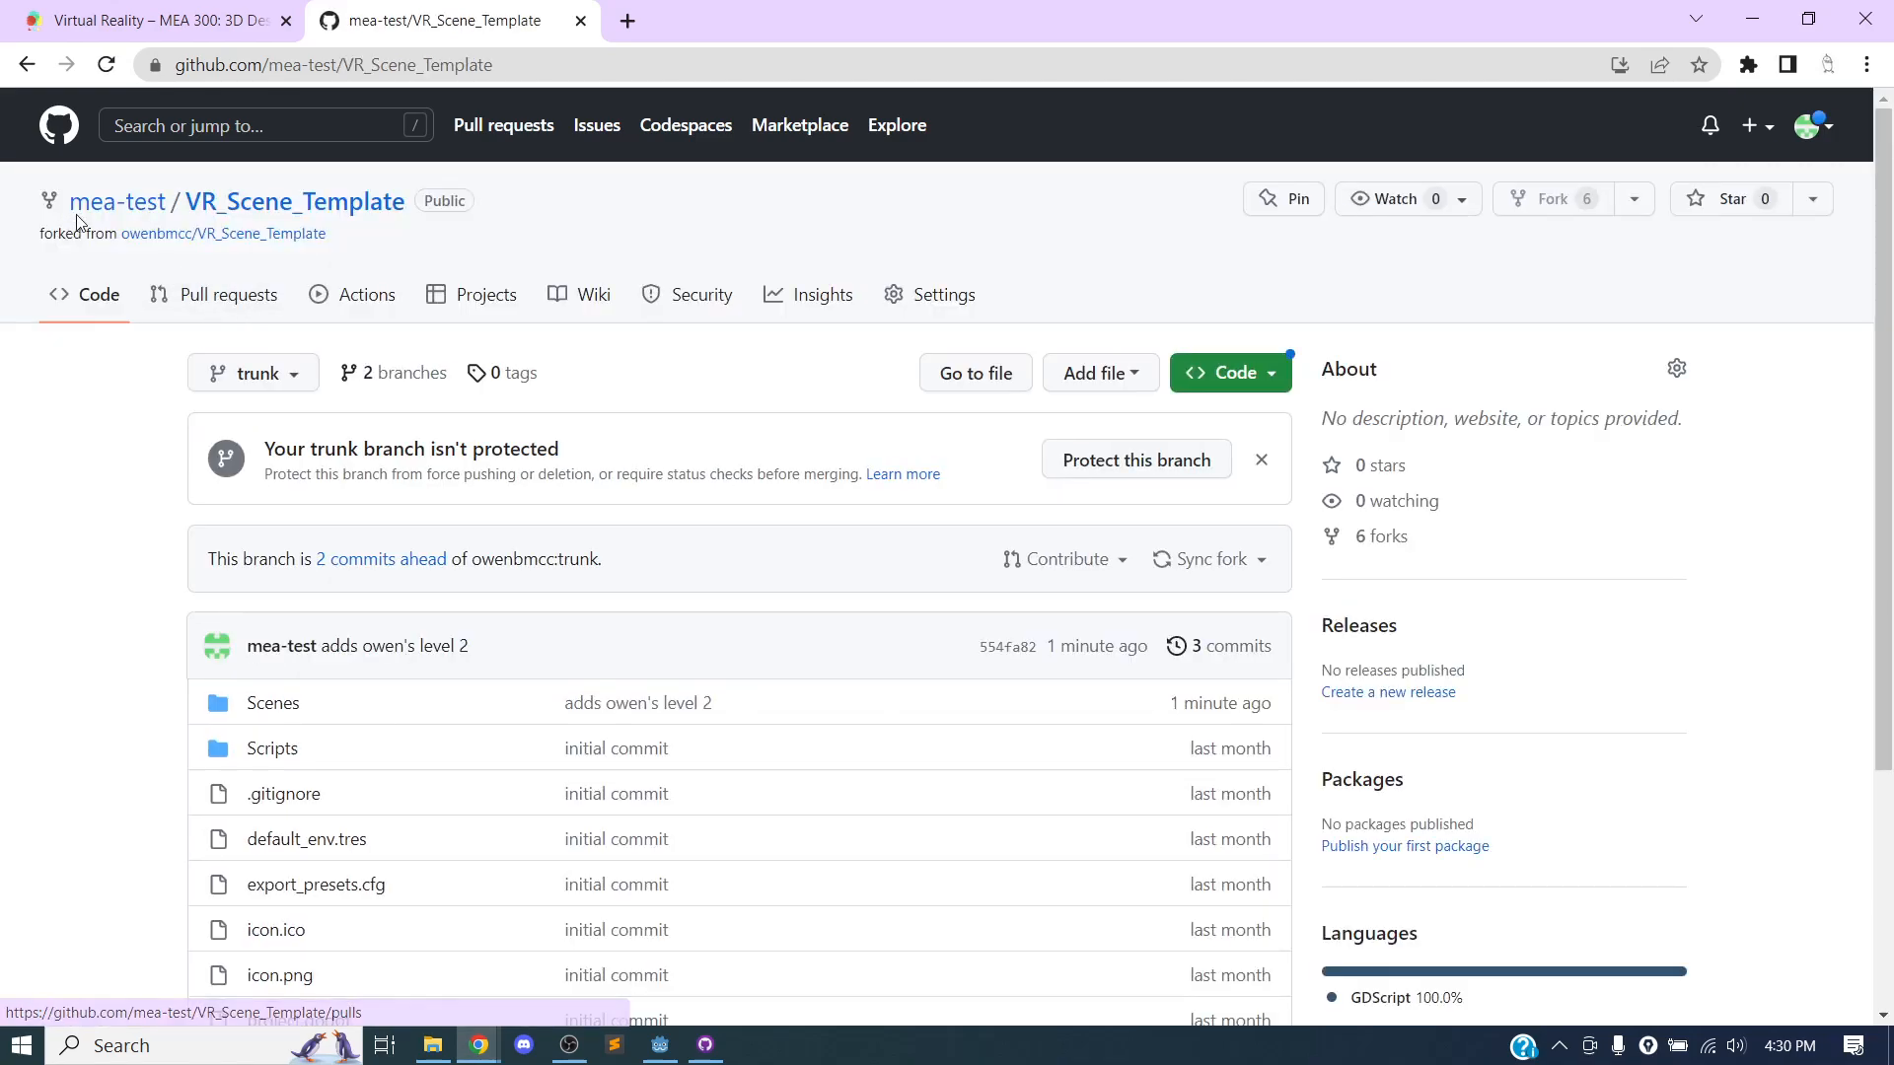
mouse_move(96, 210)
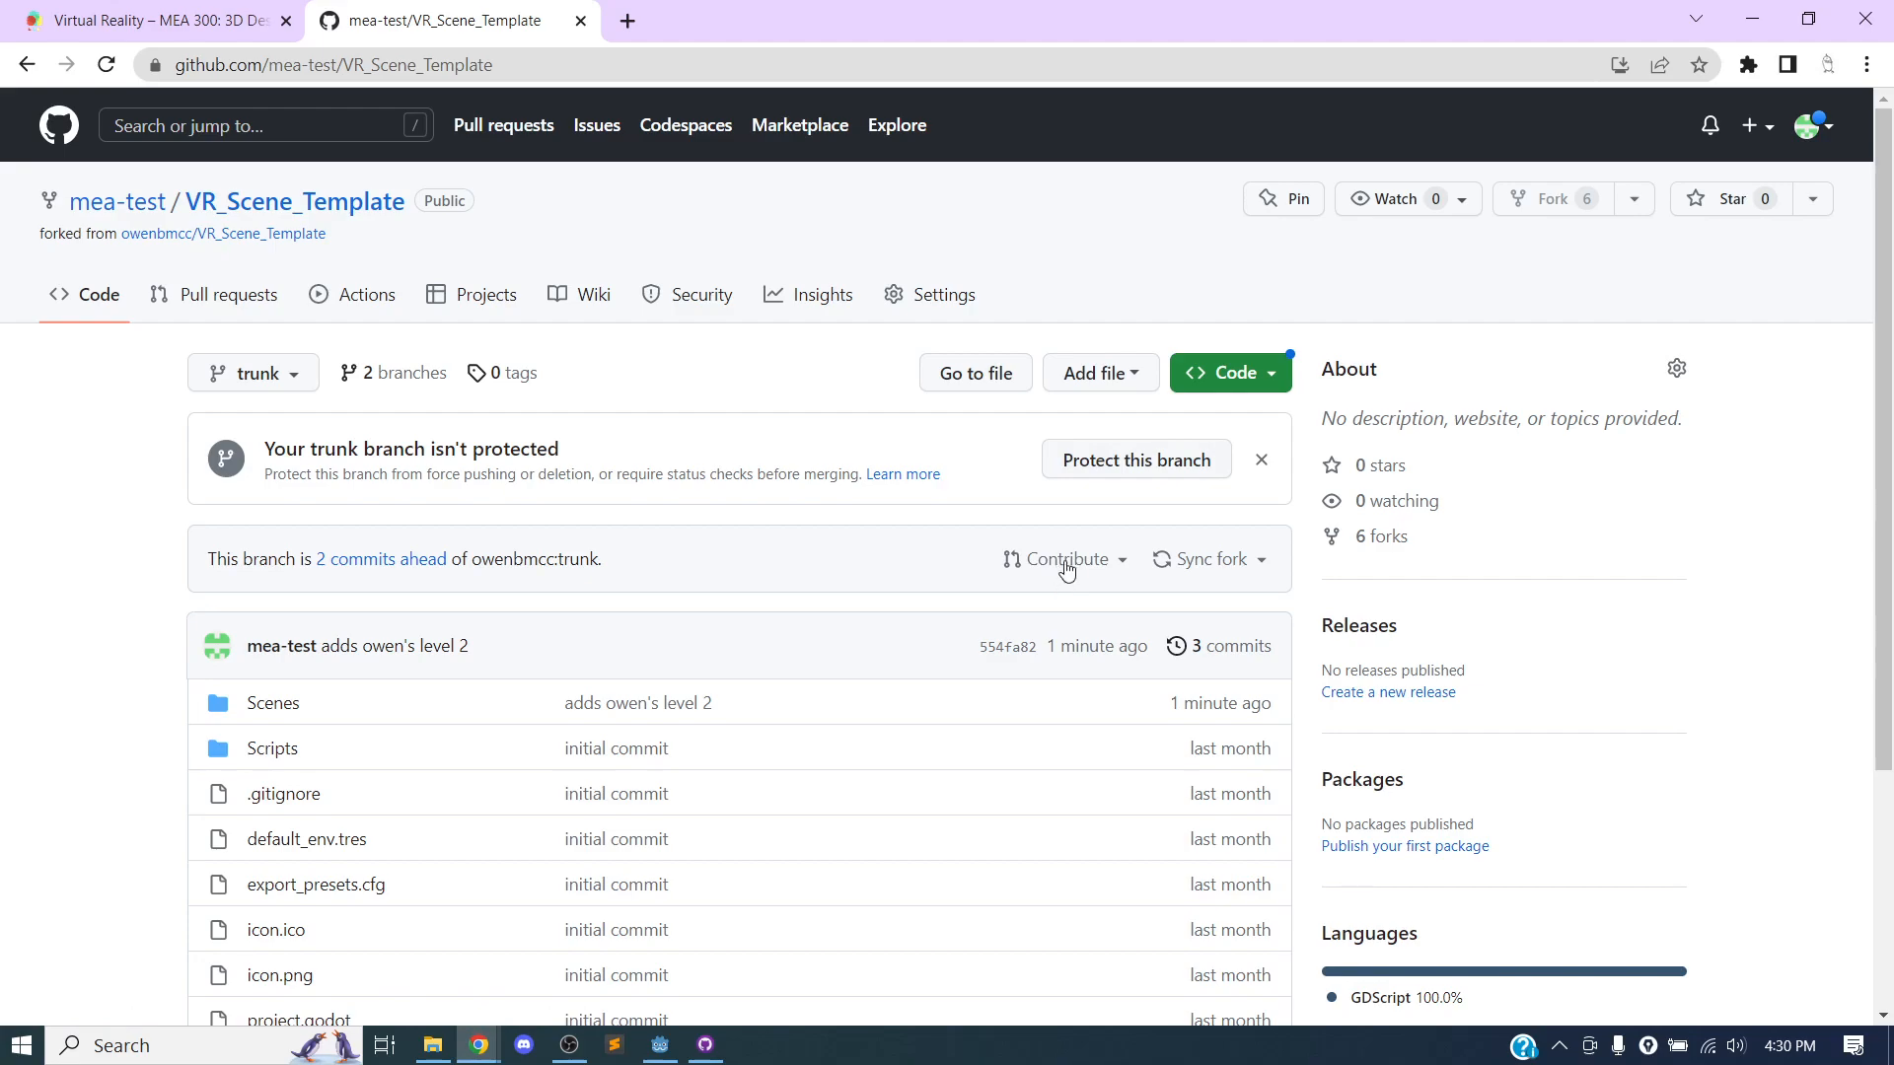
Go back to the original VR_Scene_Template repository's page for comparison and return to the fork.
left_click(18, 71)
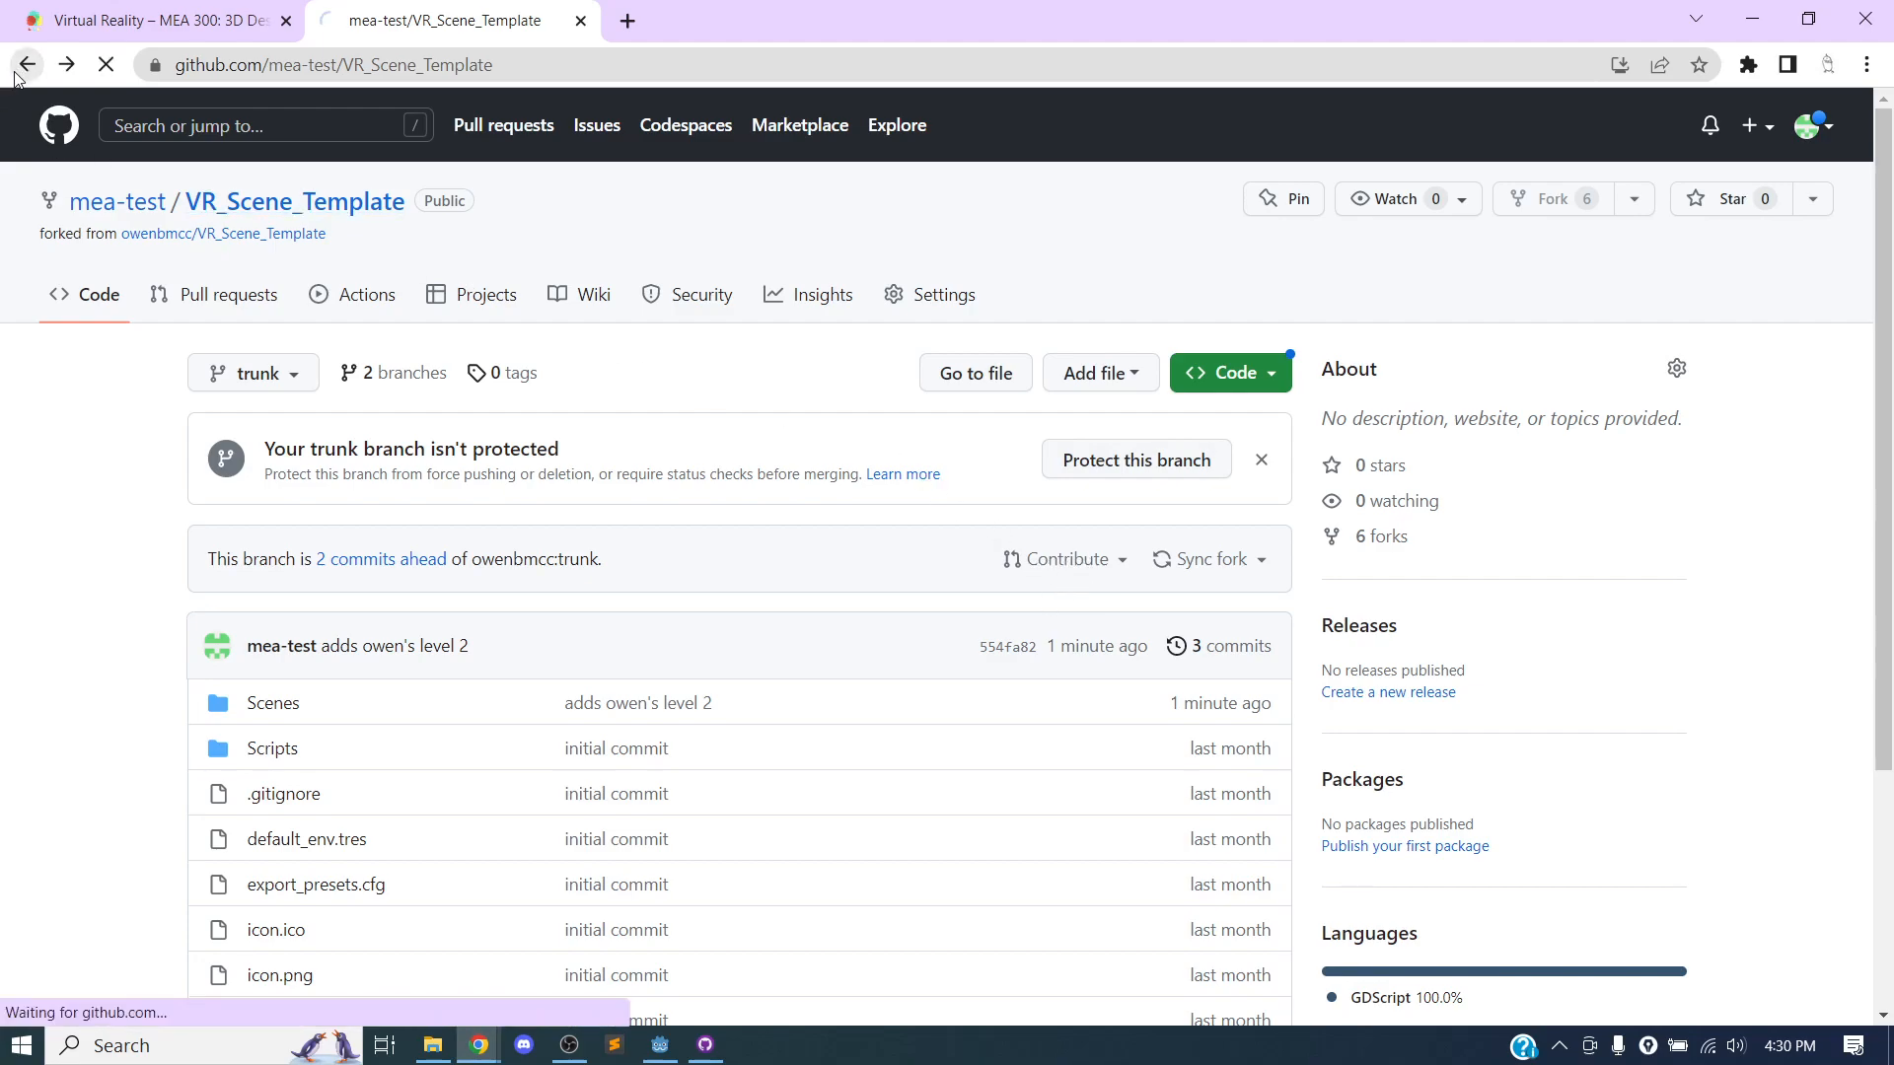
left_click(20, 69)
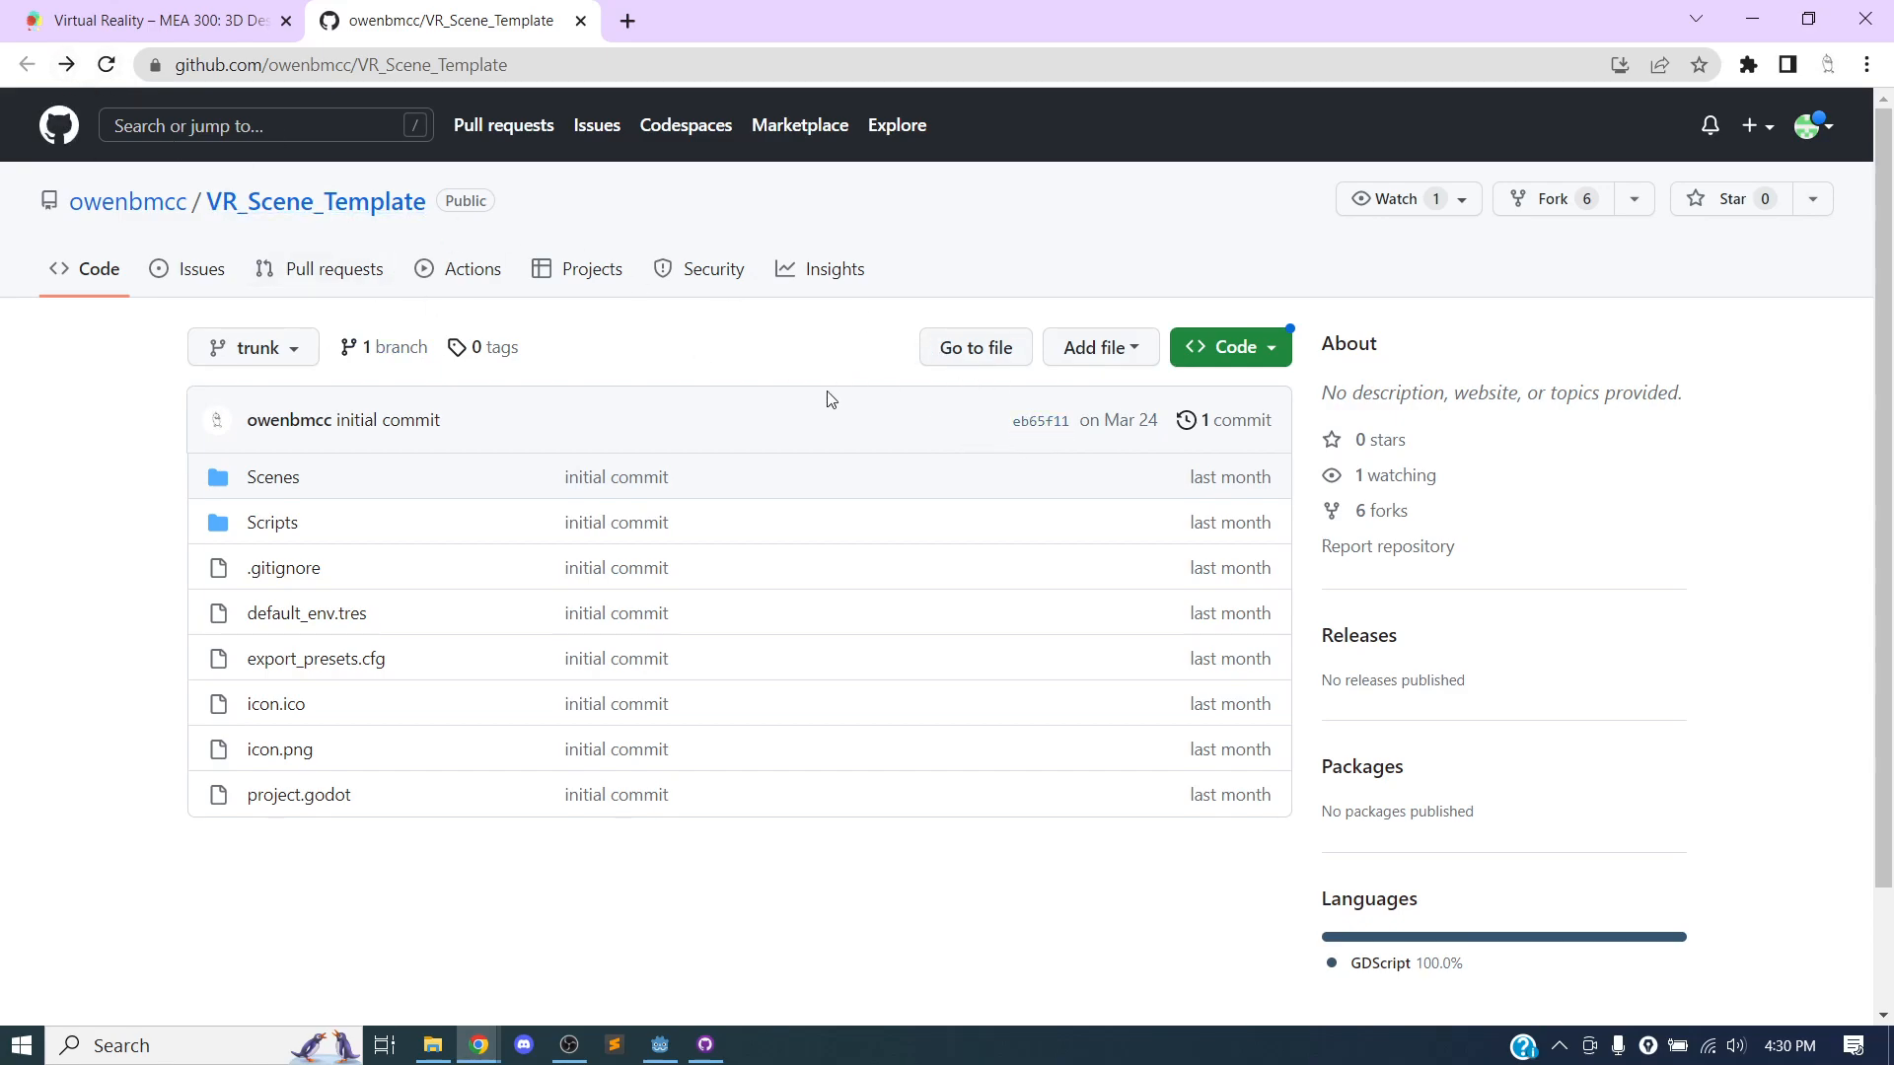
left_click(67, 65)
left_click(66, 65)
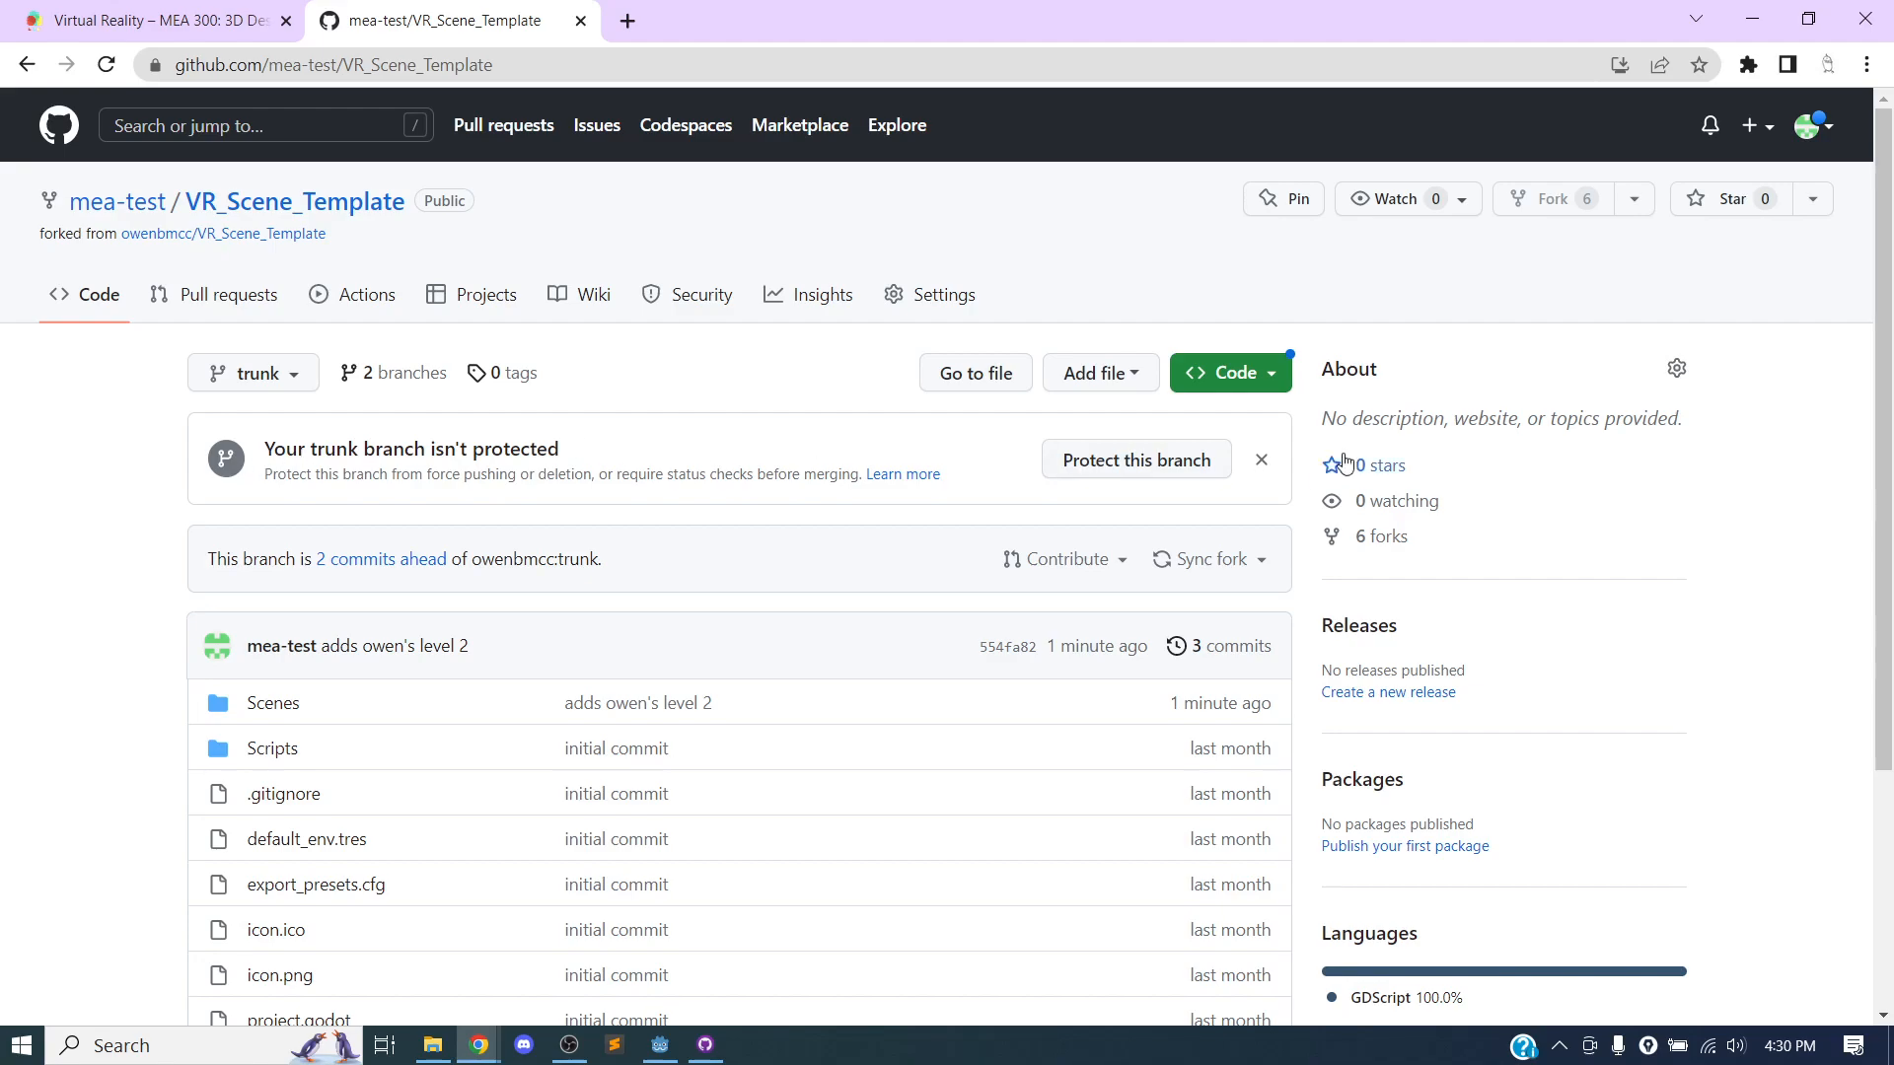
Dismiss the trunk branch protection notice on the fork and check how its branch compares with the original repository's trunk.
left_click(1260, 461)
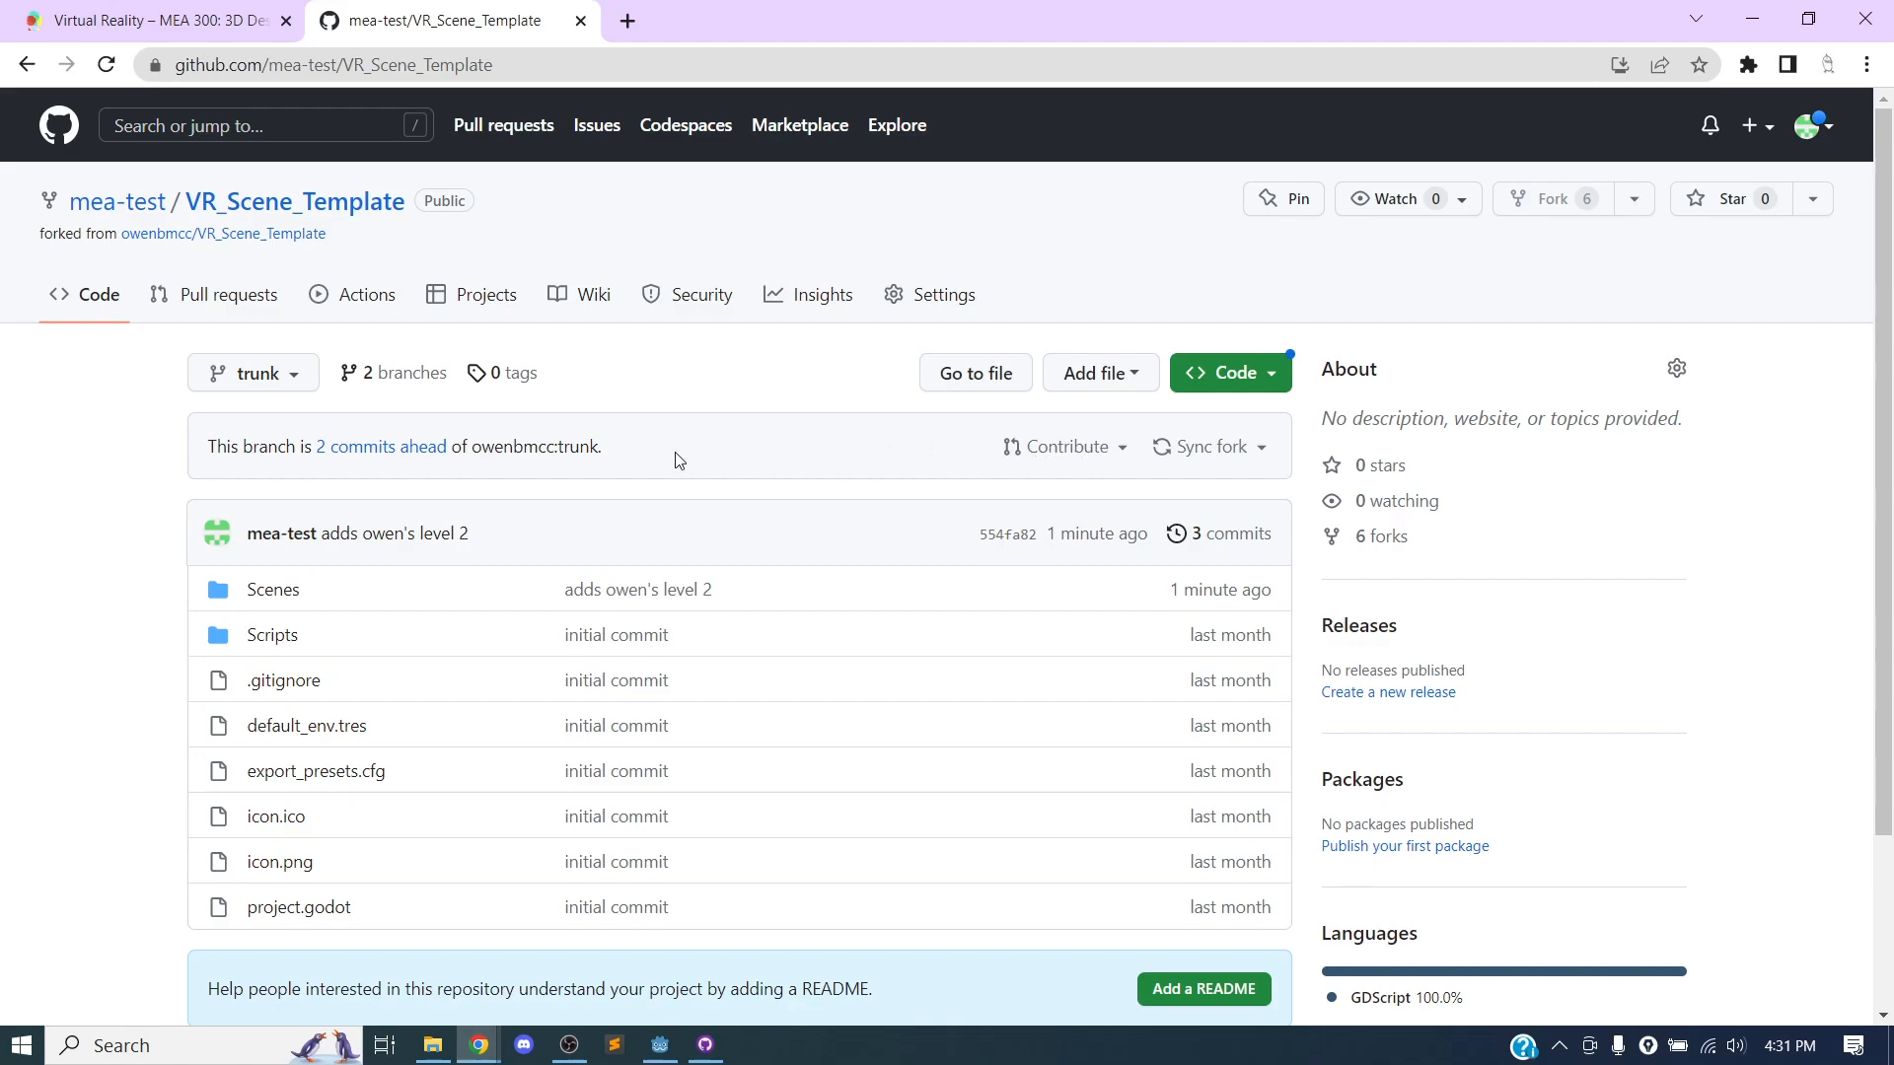
left_click_drag(206, 446, 633, 445)
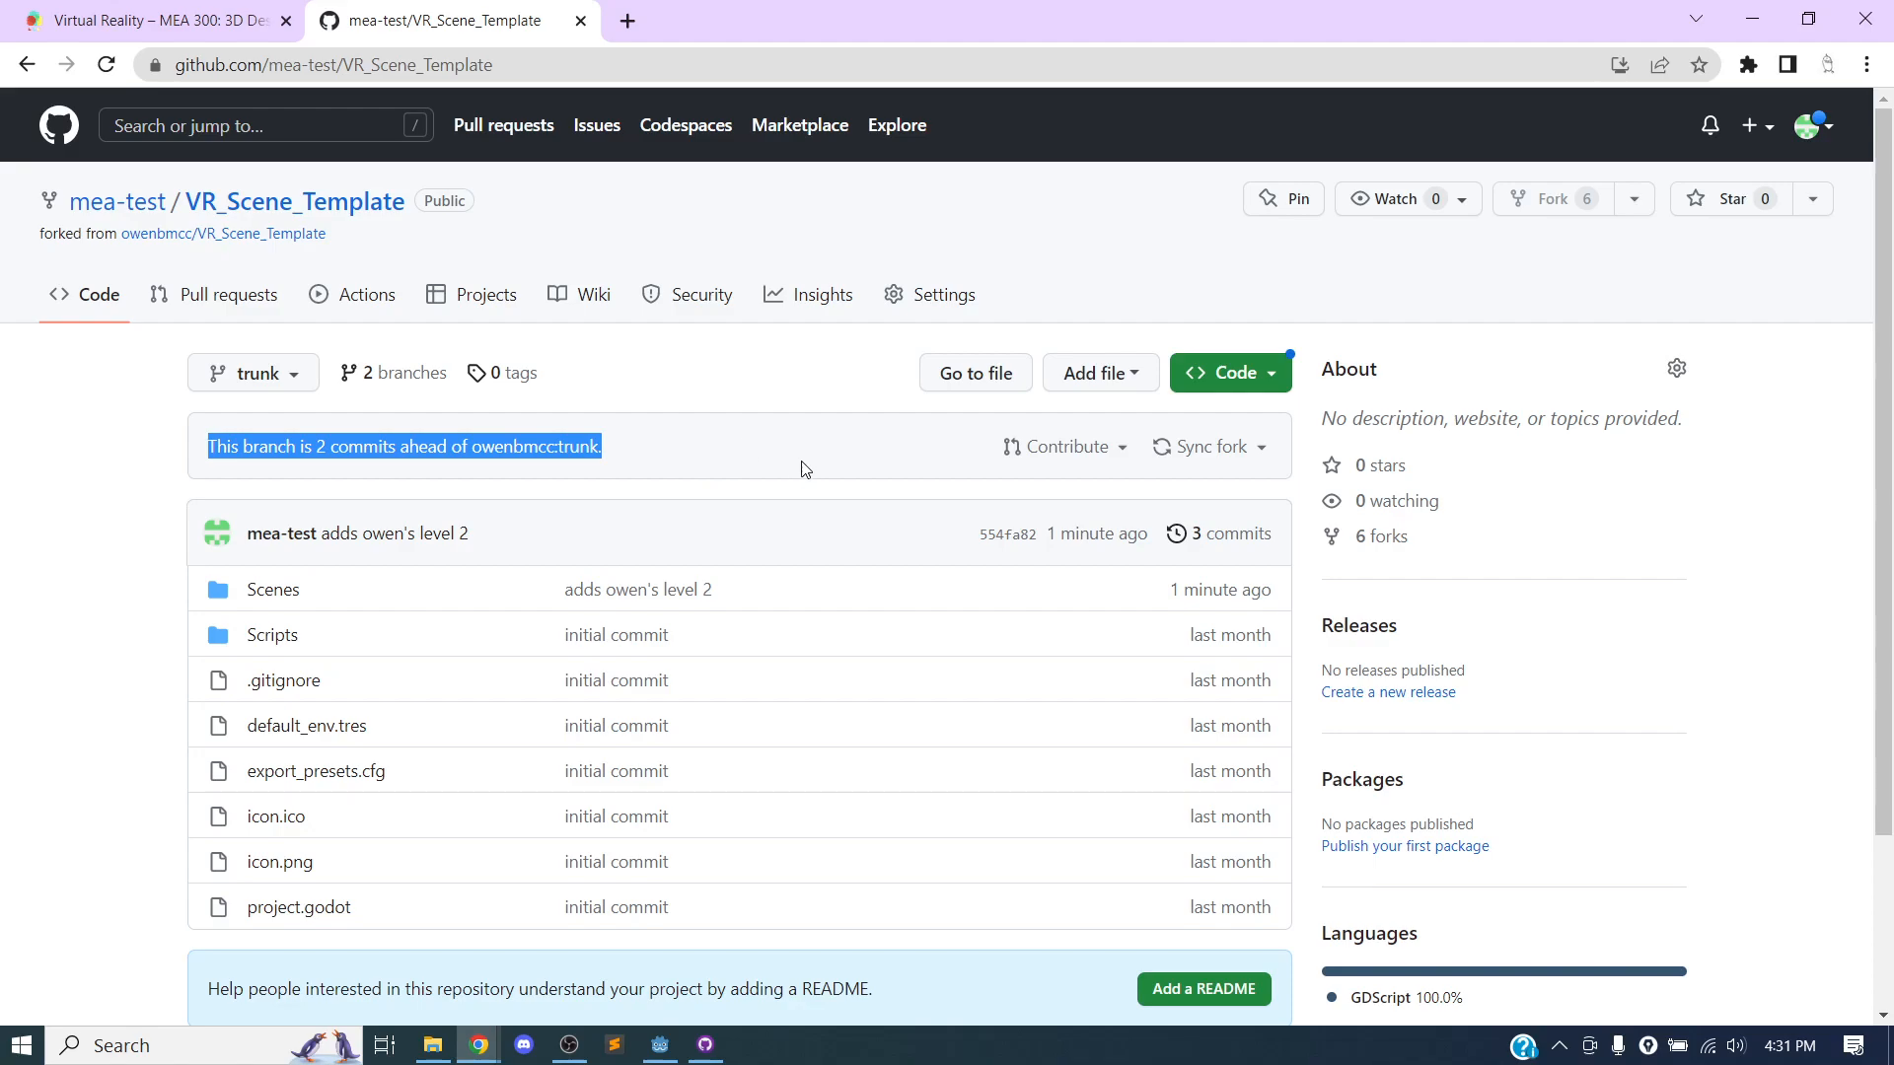
left_click(763, 468)
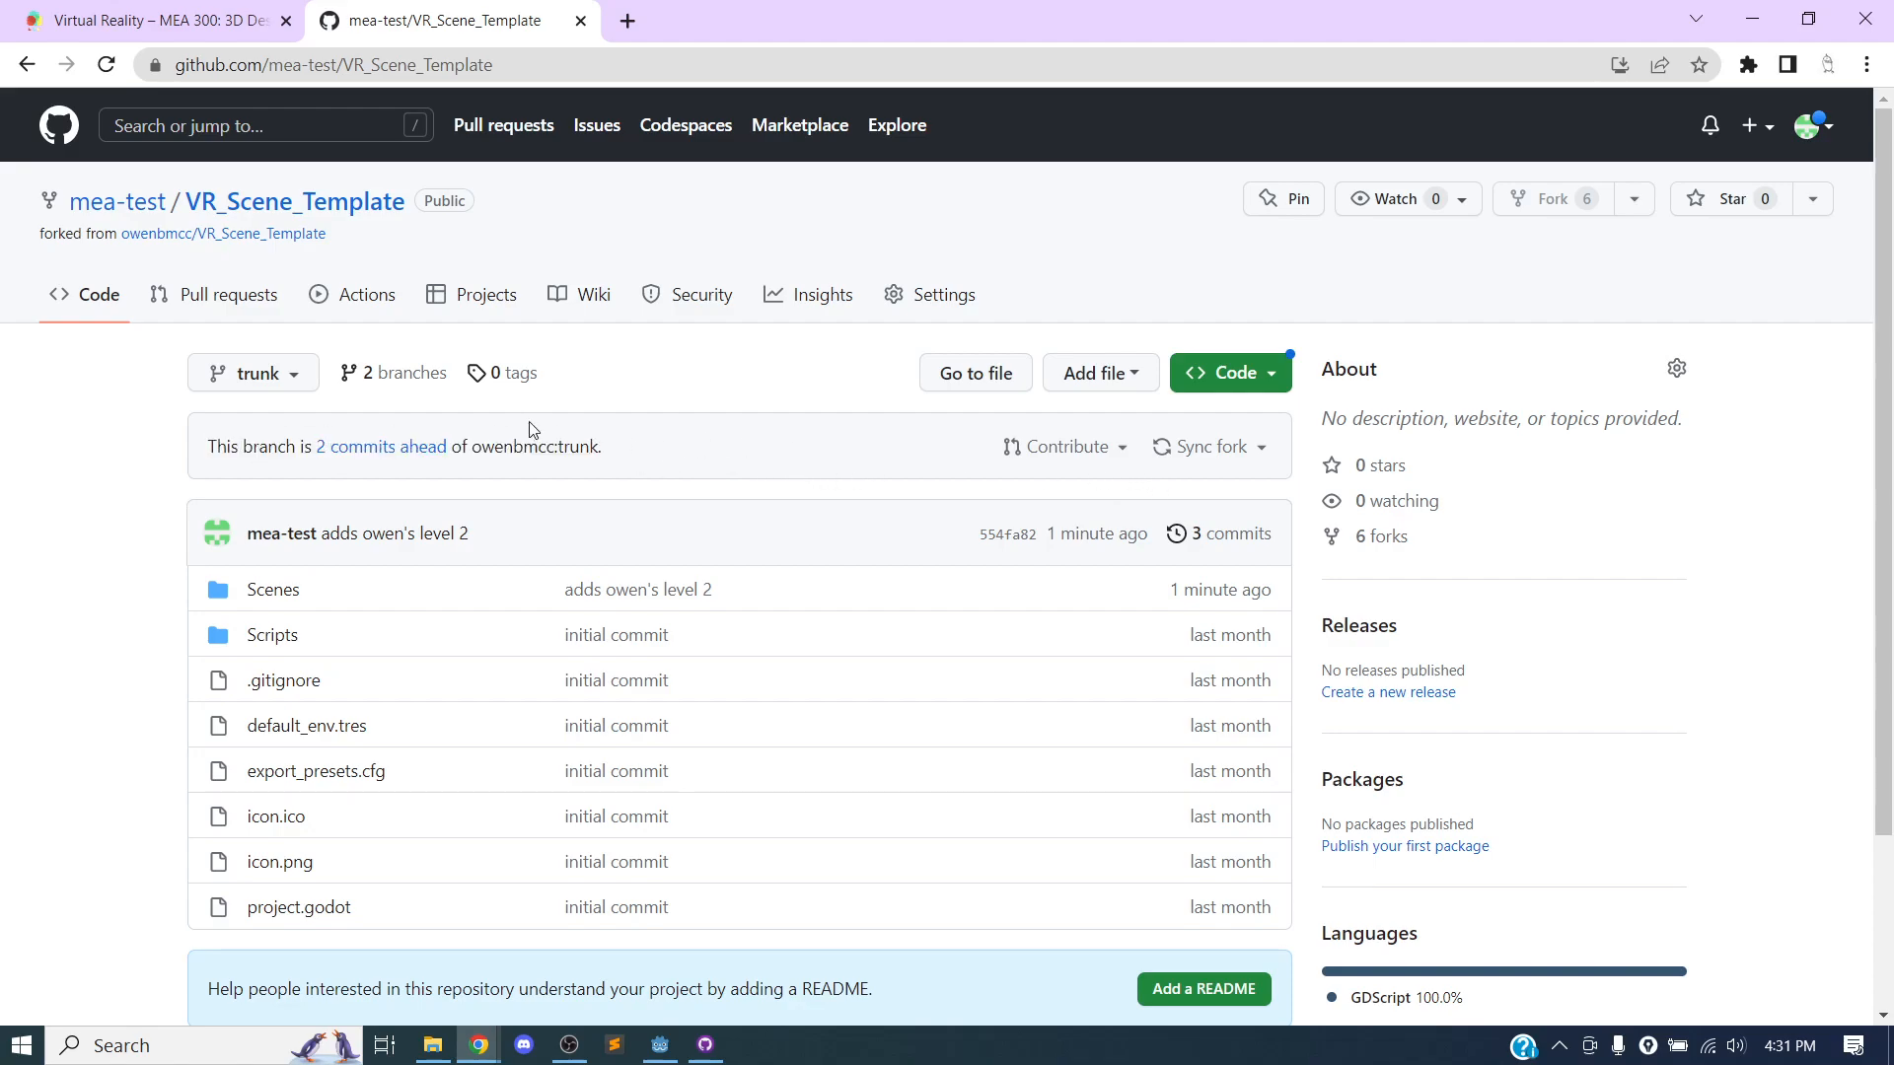
Start a pull request from the fork's trunk to the original repository with the title "this is my level to add to the project".
left_click(1064, 462)
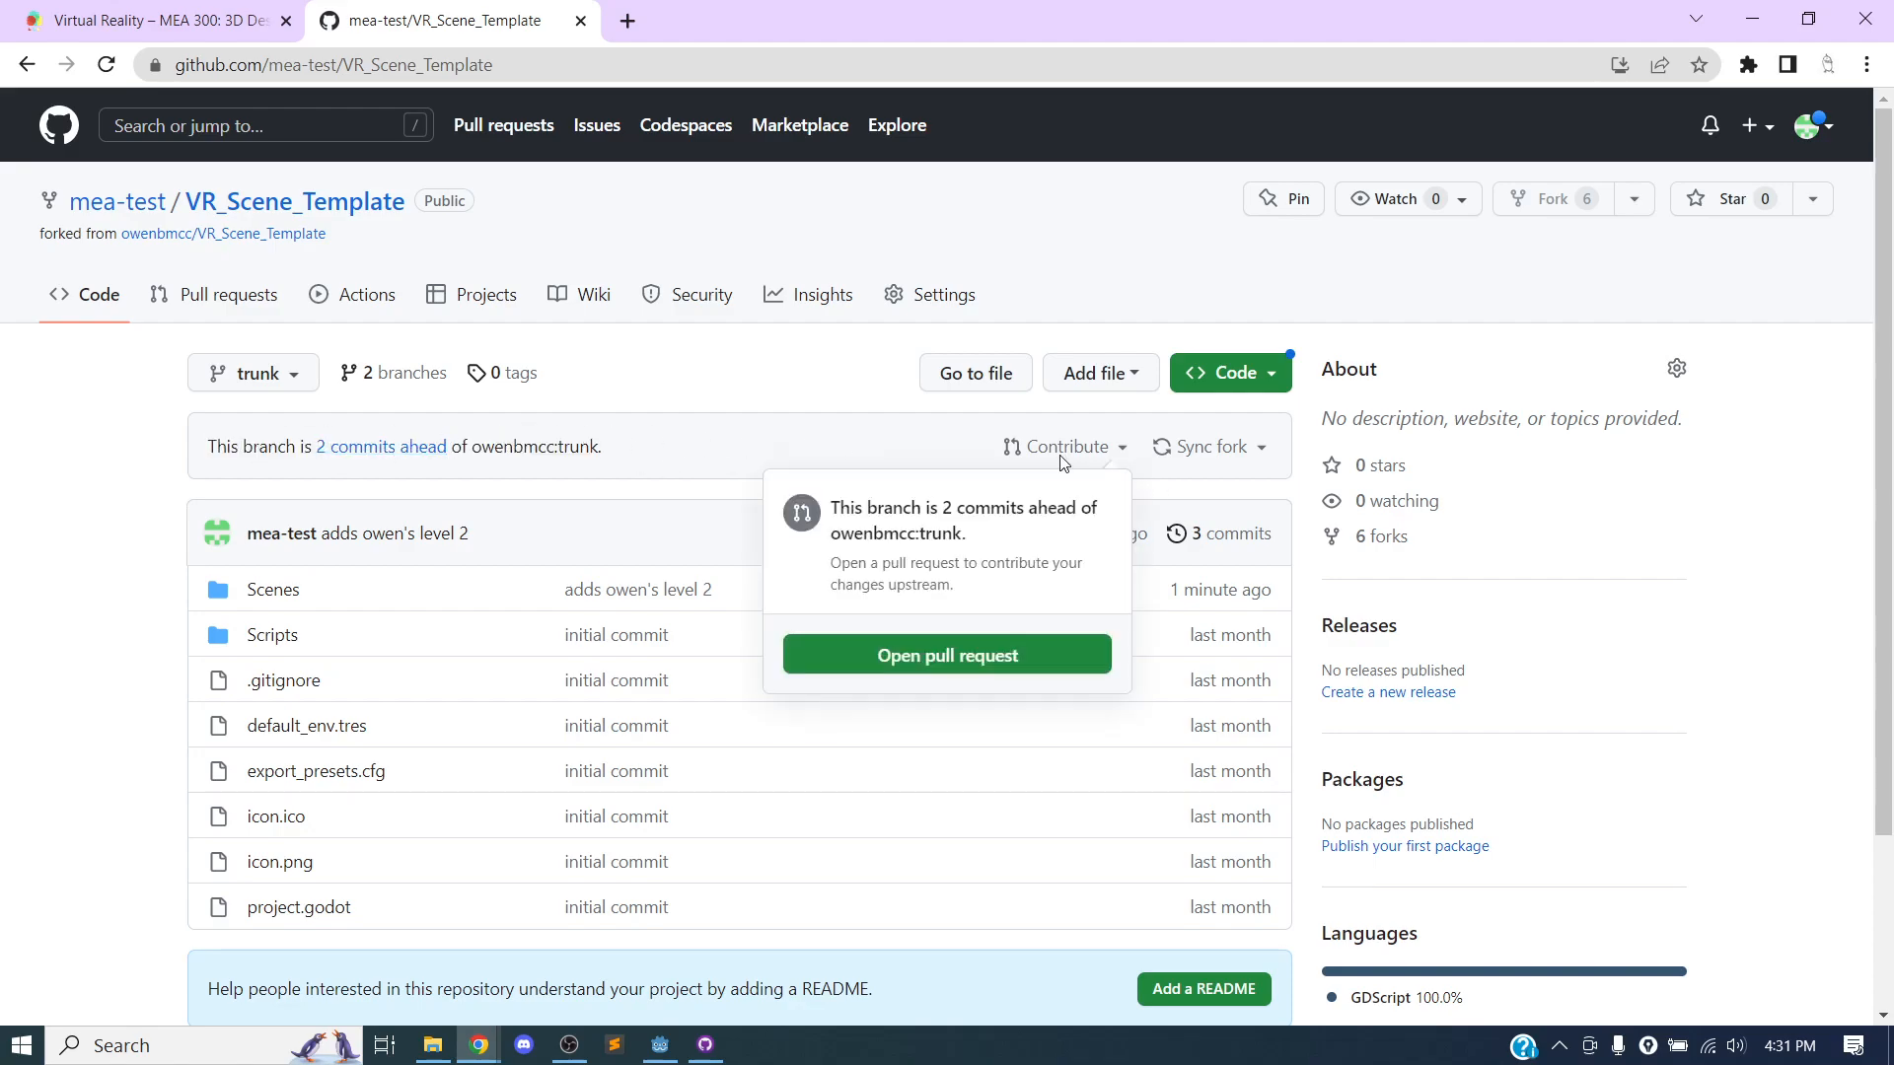
left_click(960, 655)
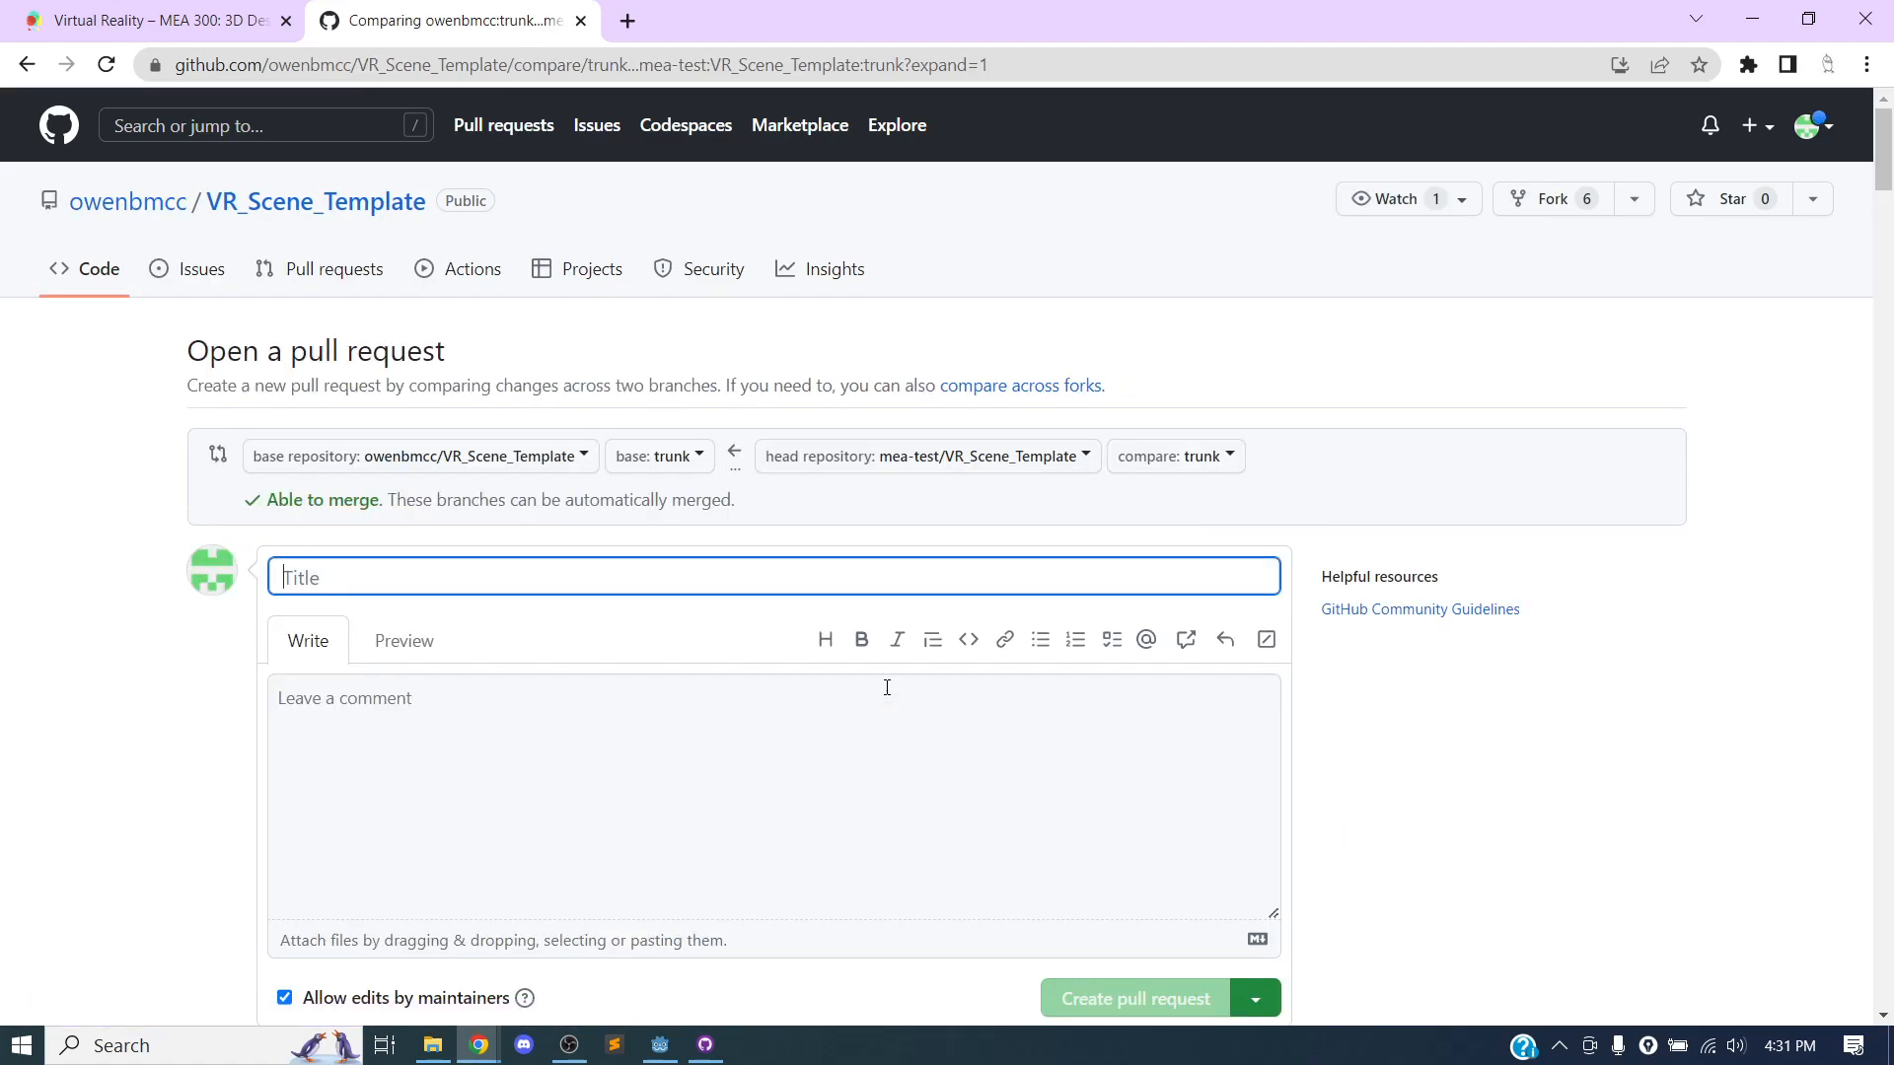
scroll(543, 545, "down", 3)
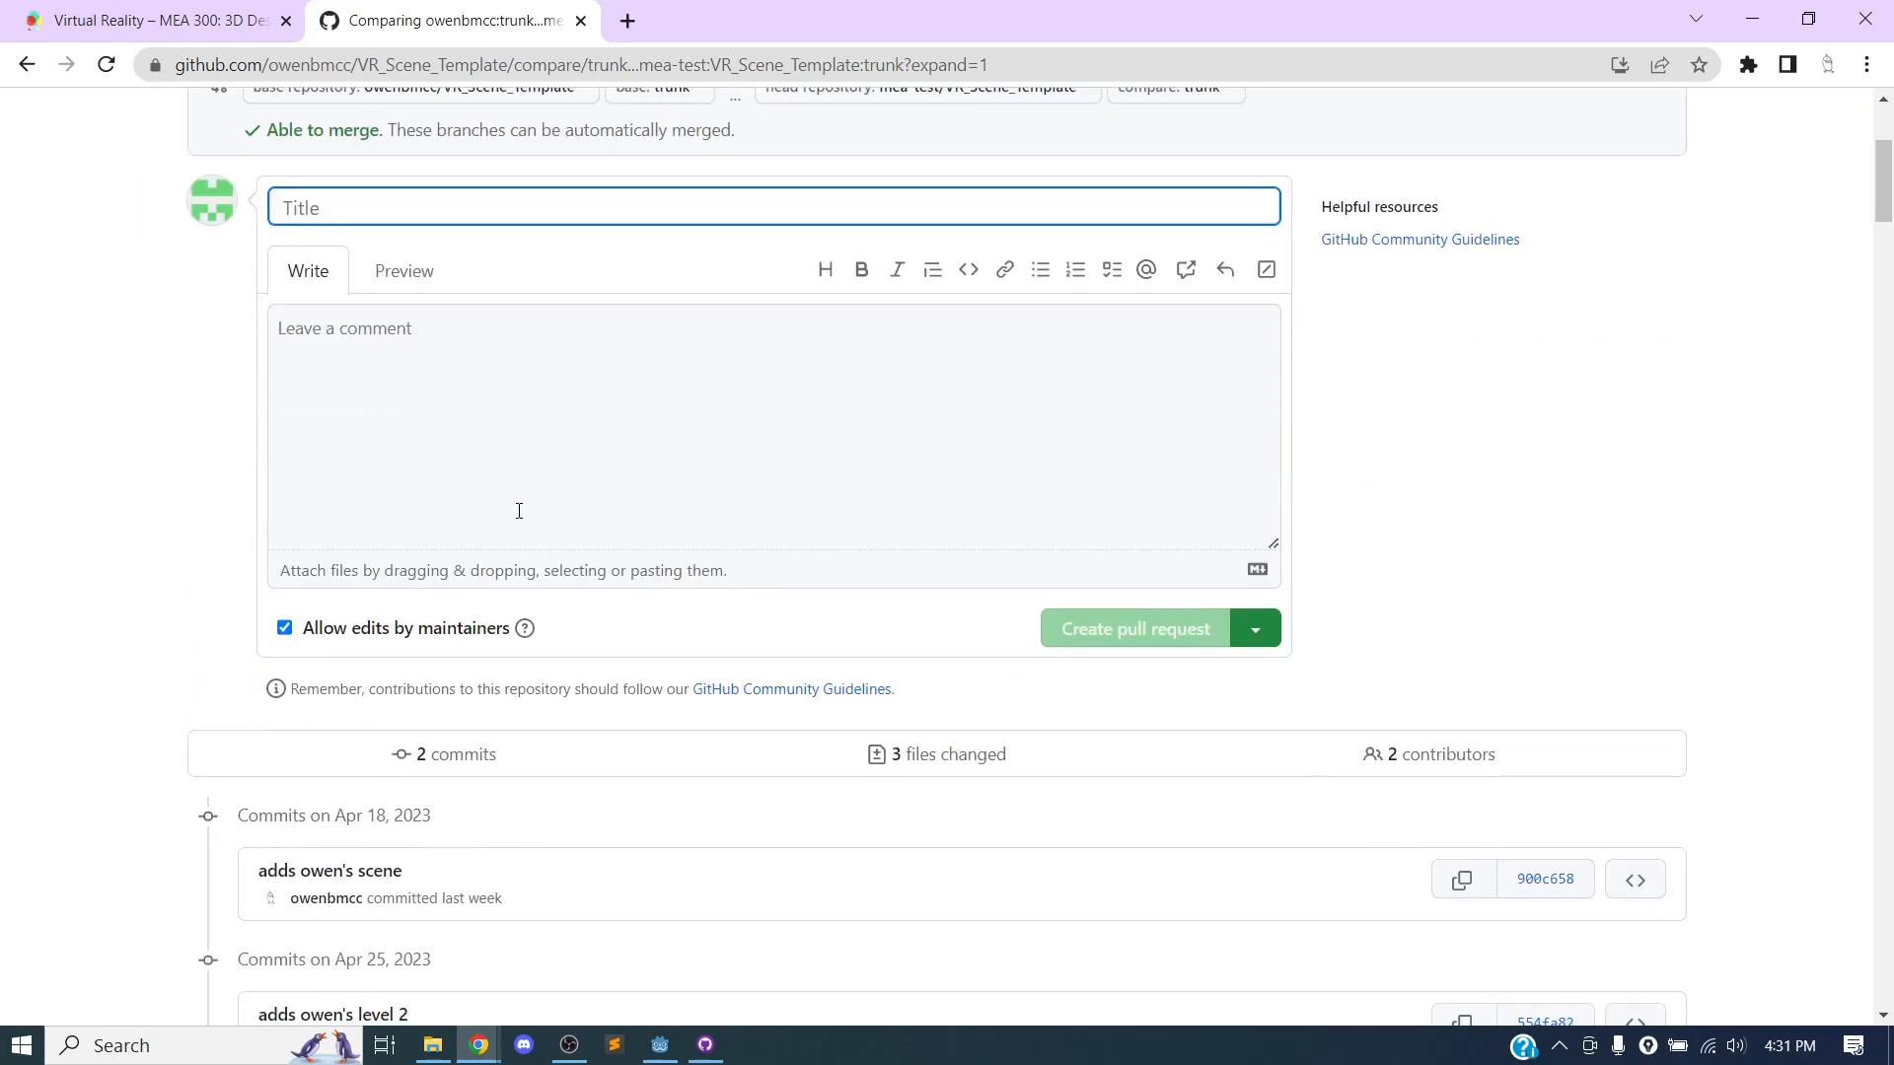
scroll(516, 507, "up", 2)
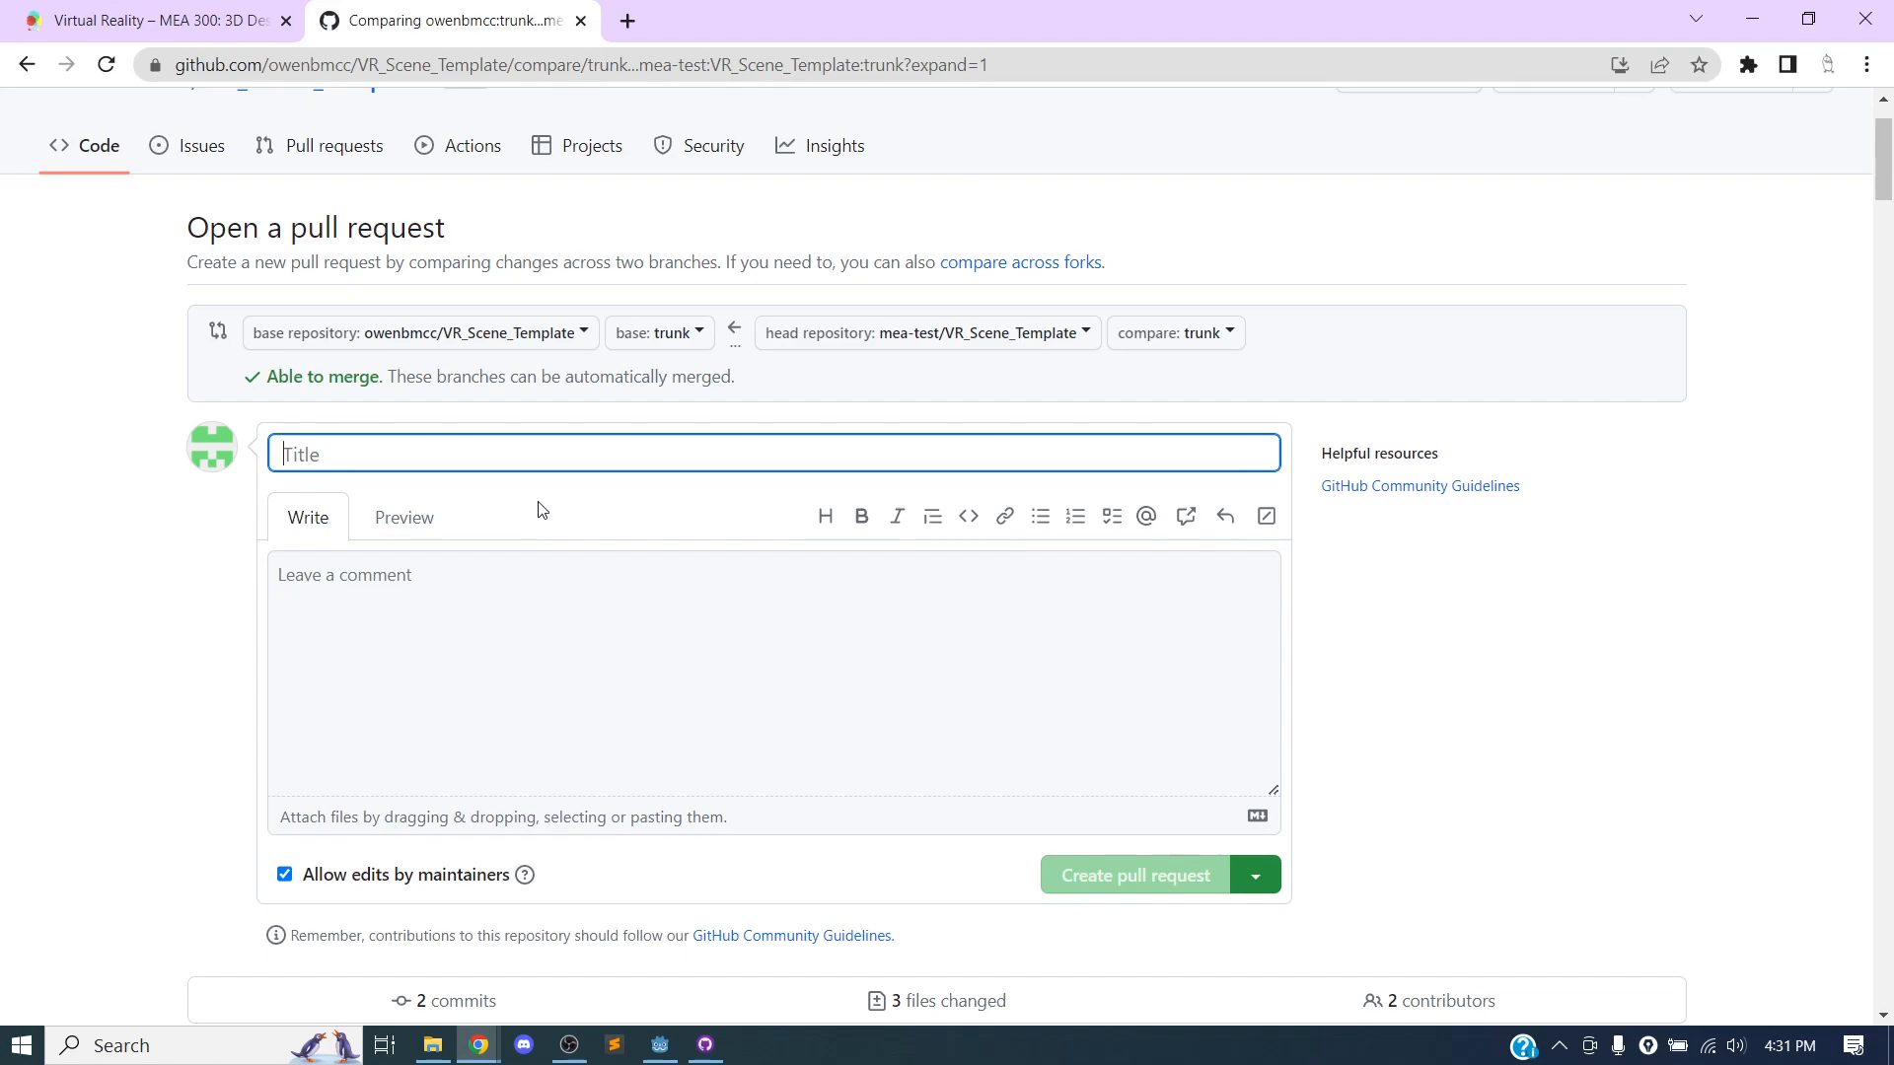
type("this is my le")
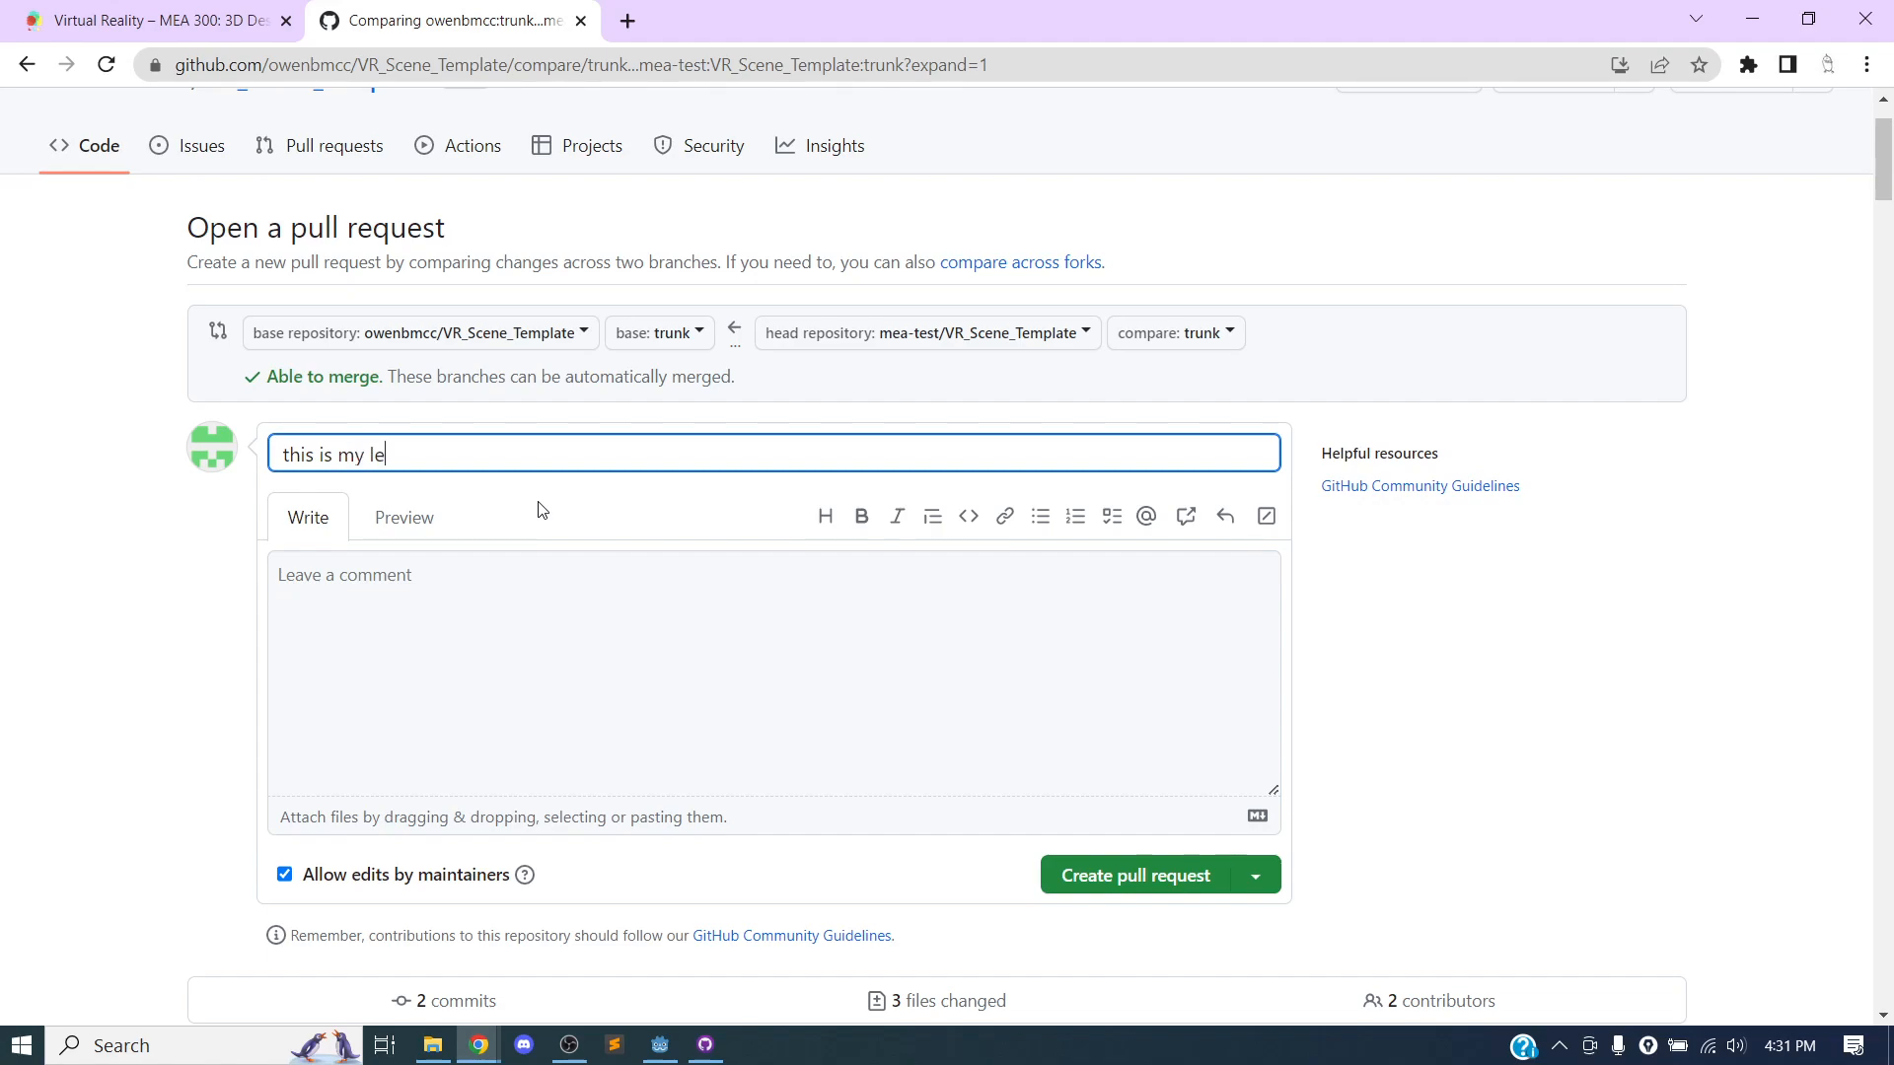
type("vel to add to the project")
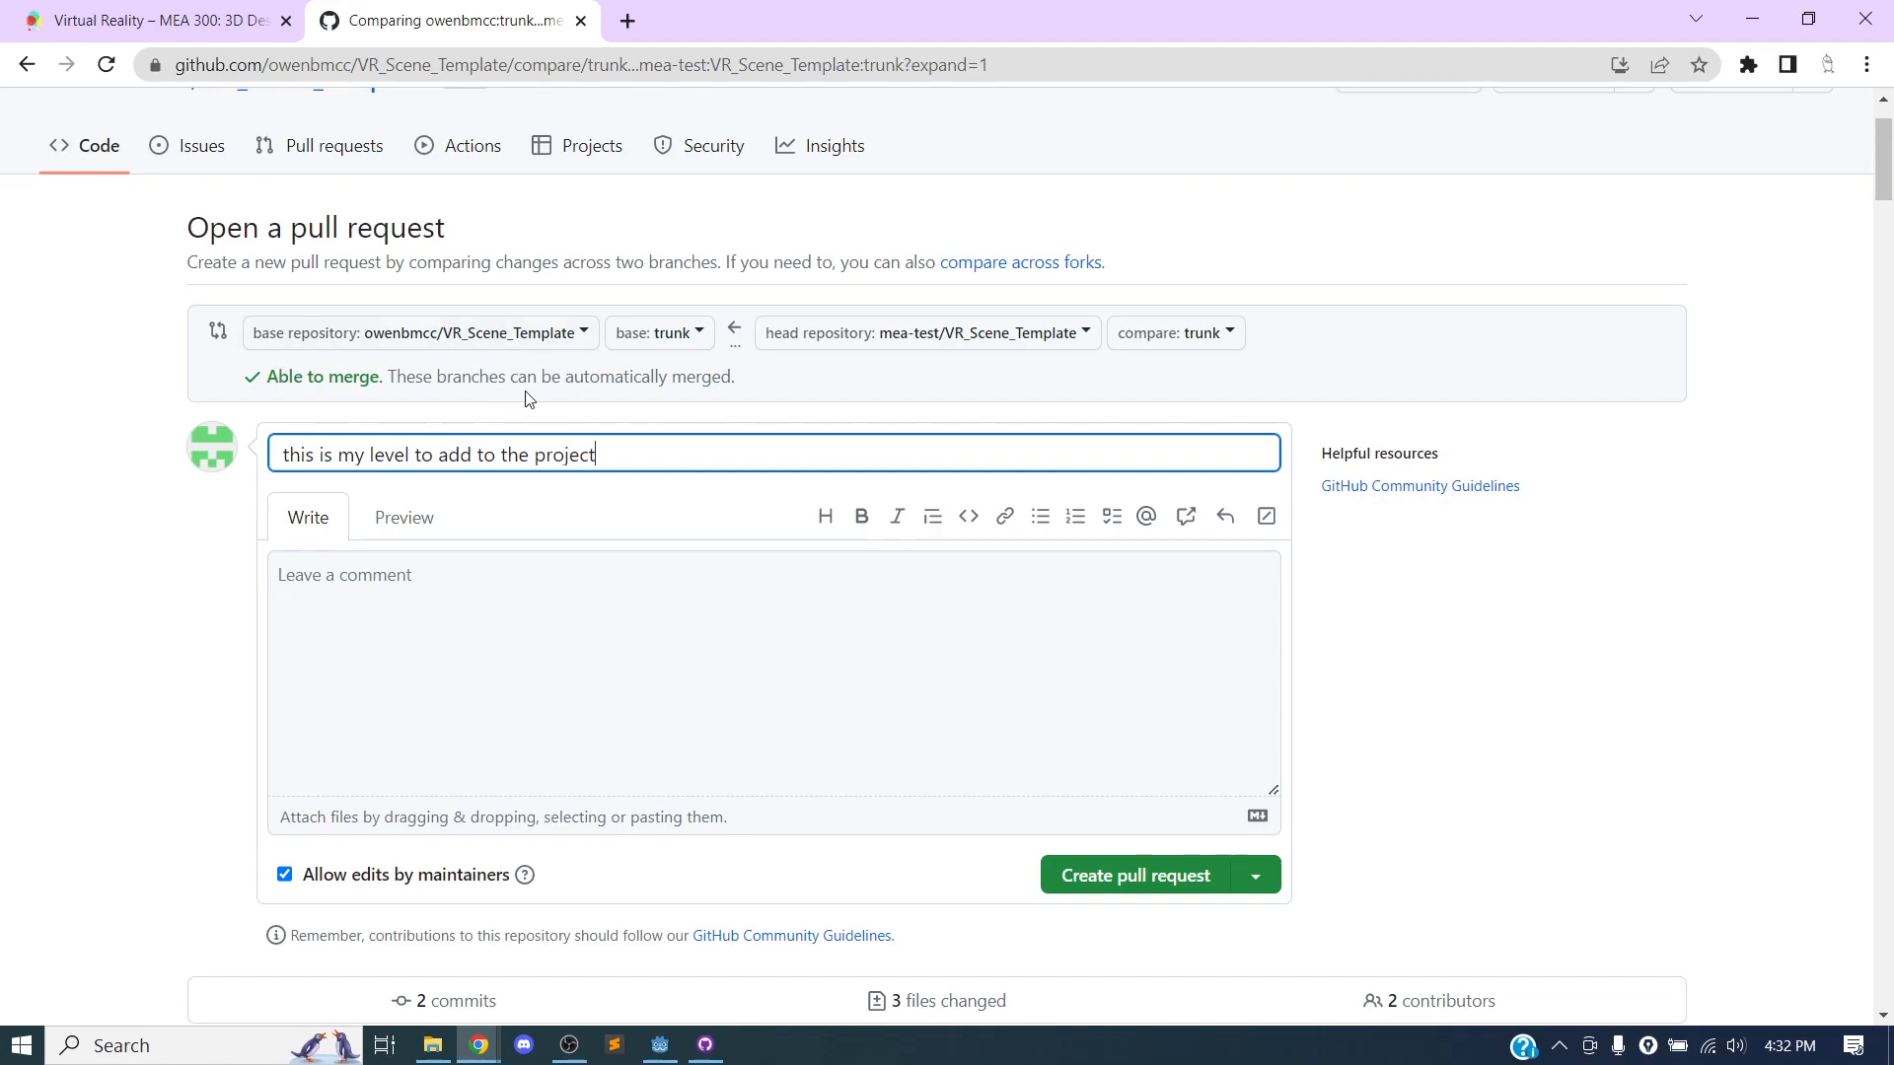
Check the pull request's merge status and create it, leaving the description empty and edits by maintainers allowed.
scroll(571, 377, "down", 1)
scroll(571, 377, "up", 2)
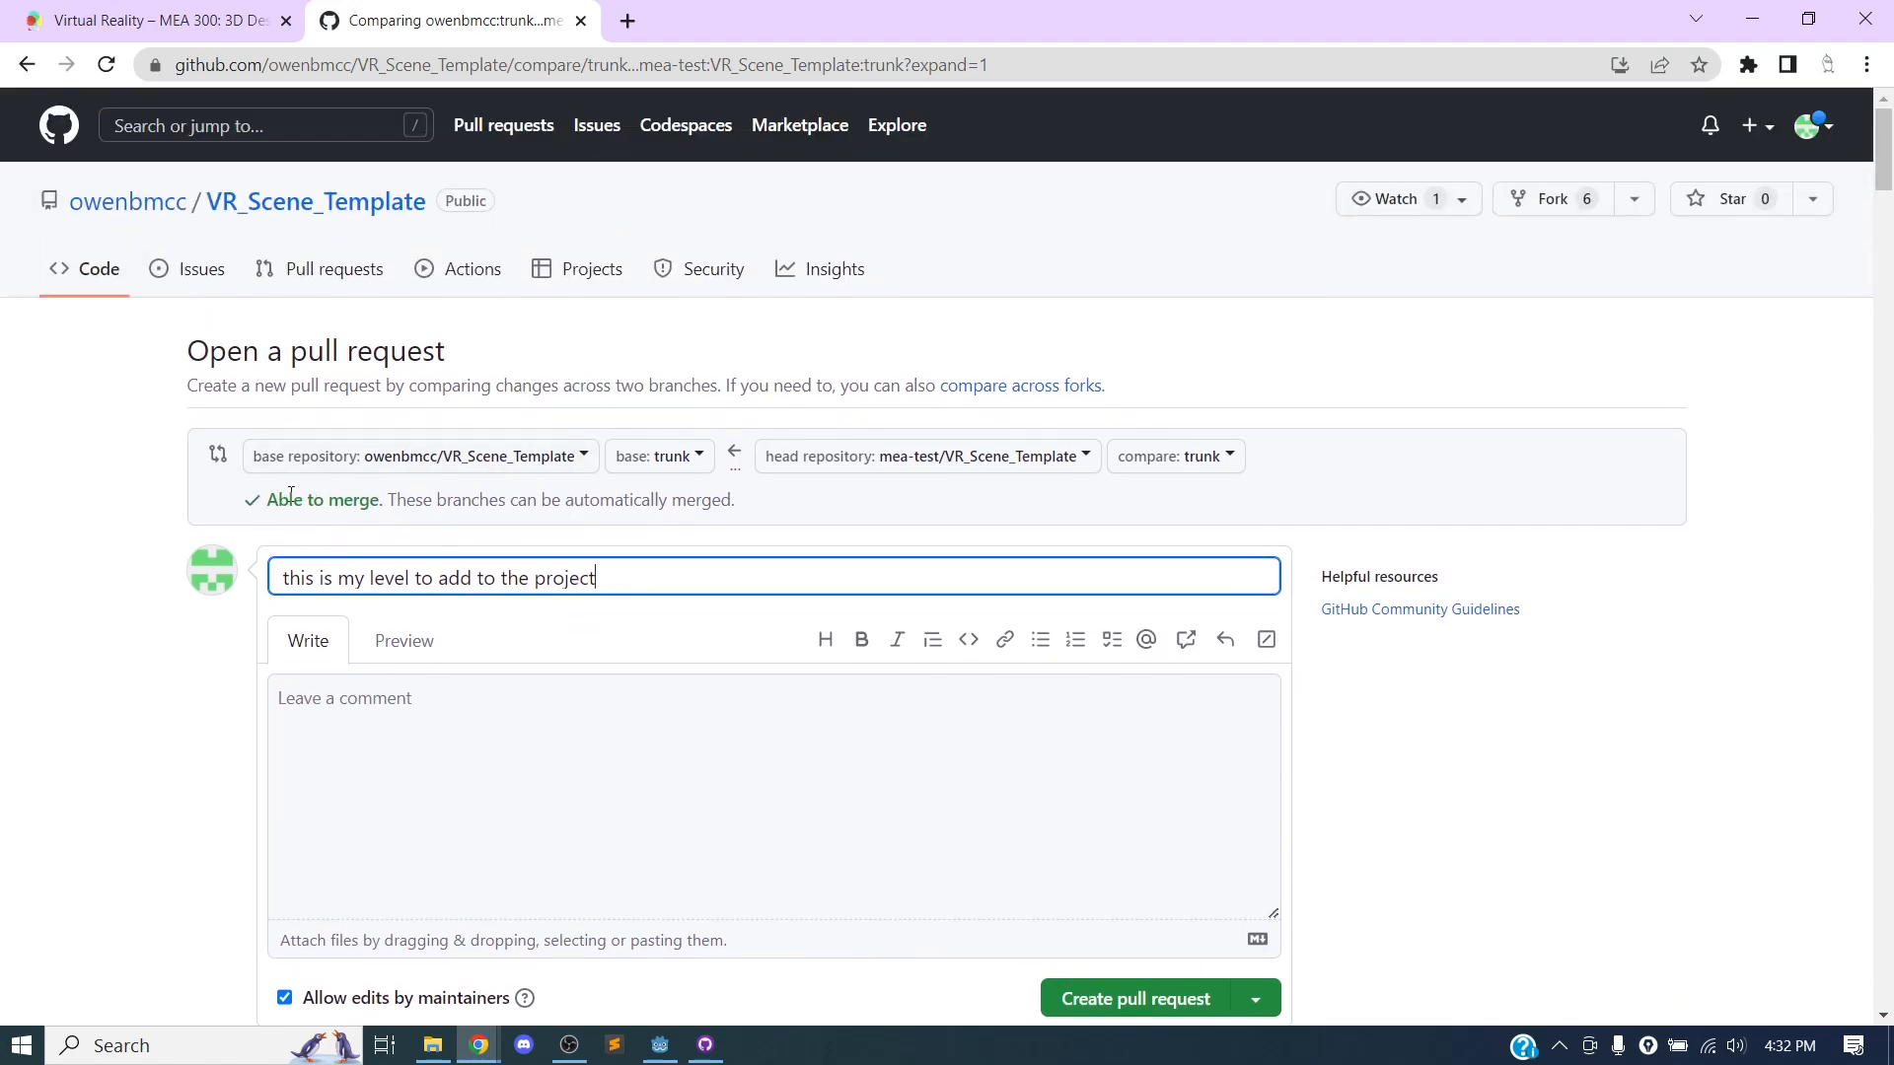
left_click_drag(271, 503, 399, 503)
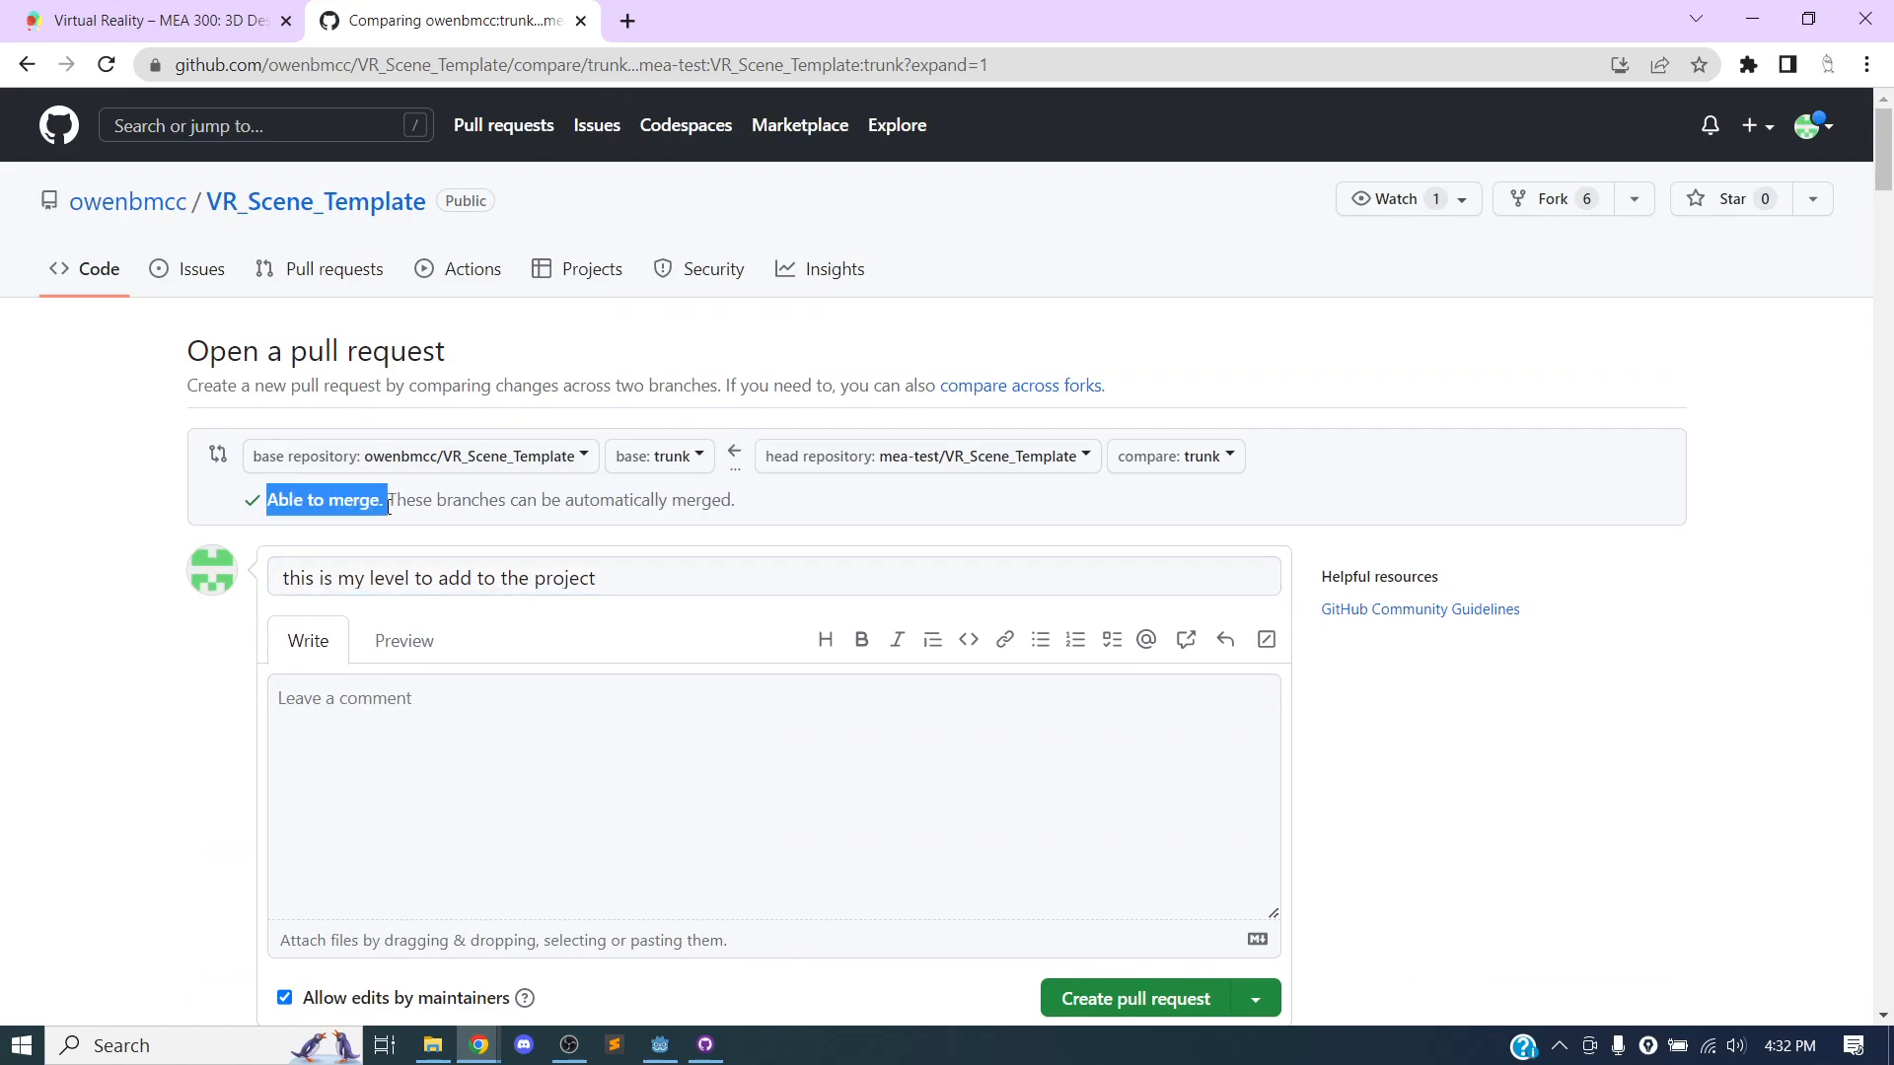
left_click(439, 520)
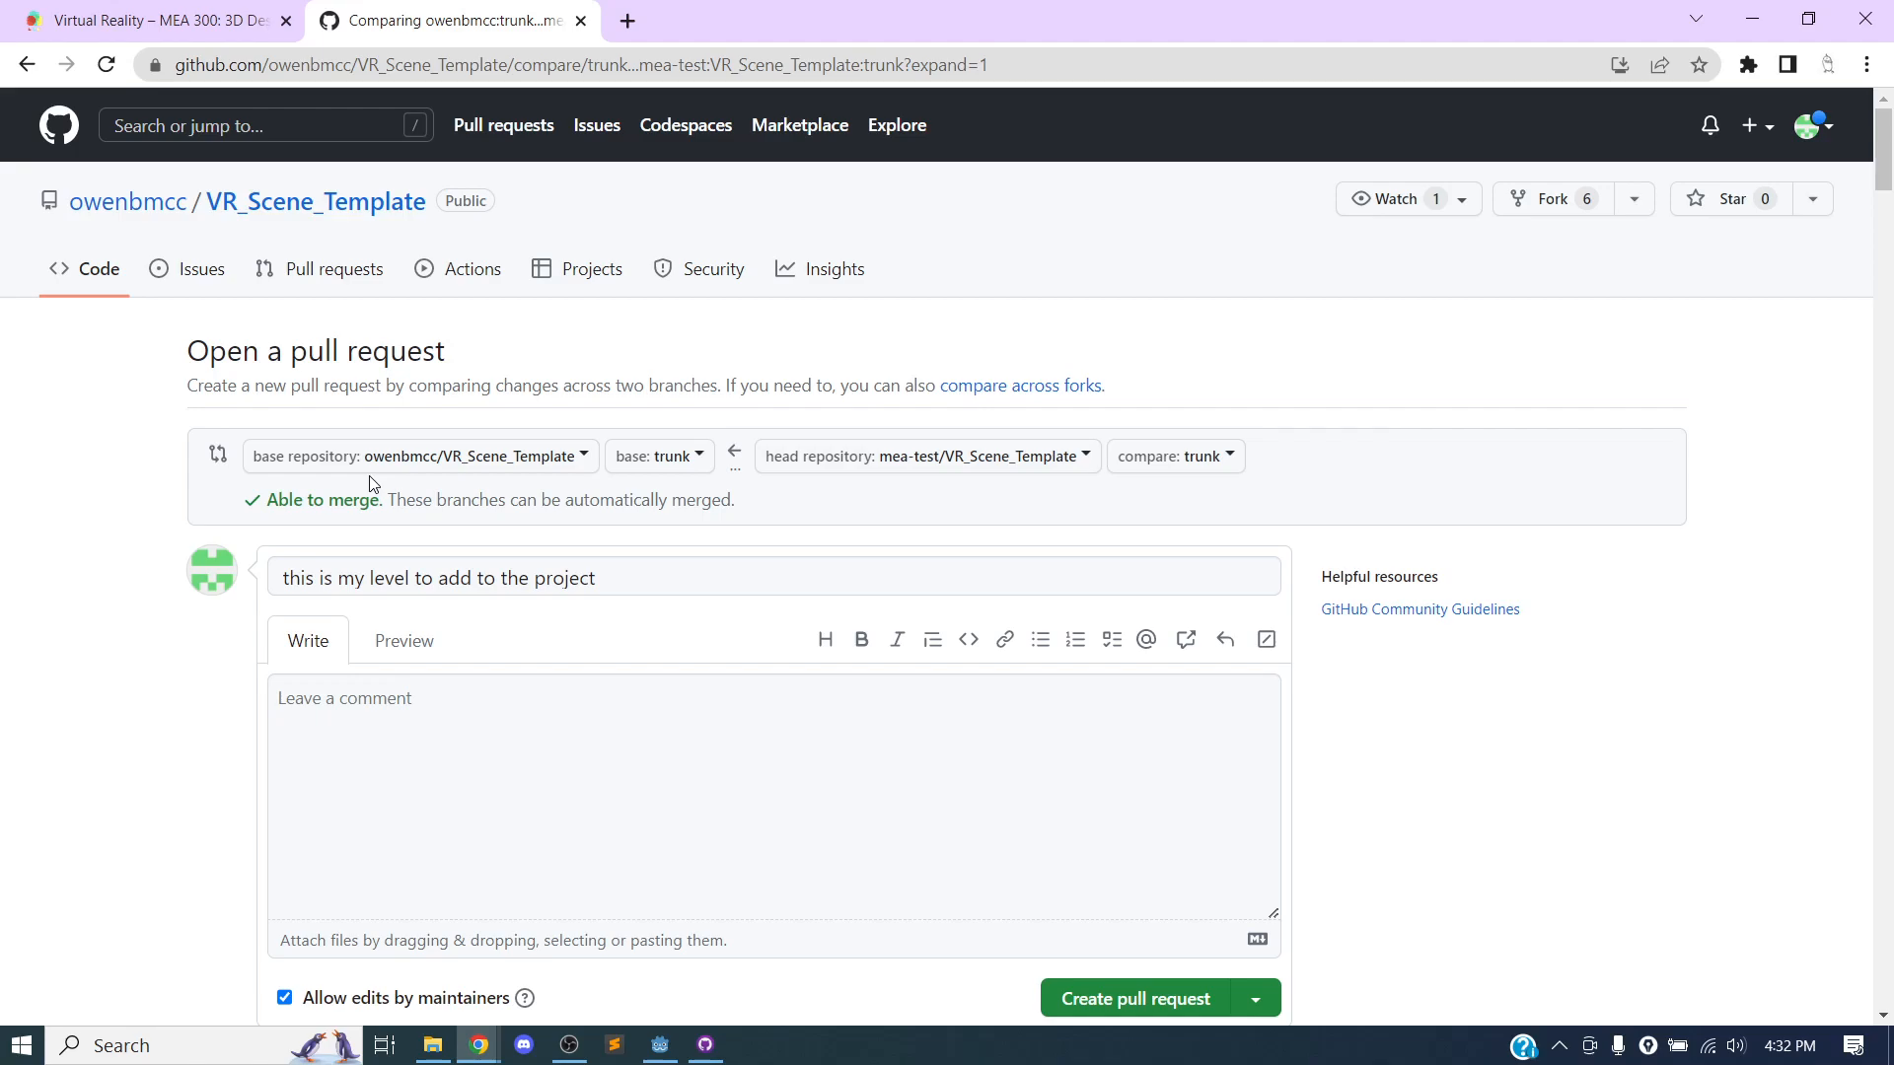
scroll(572, 443, "down", 3)
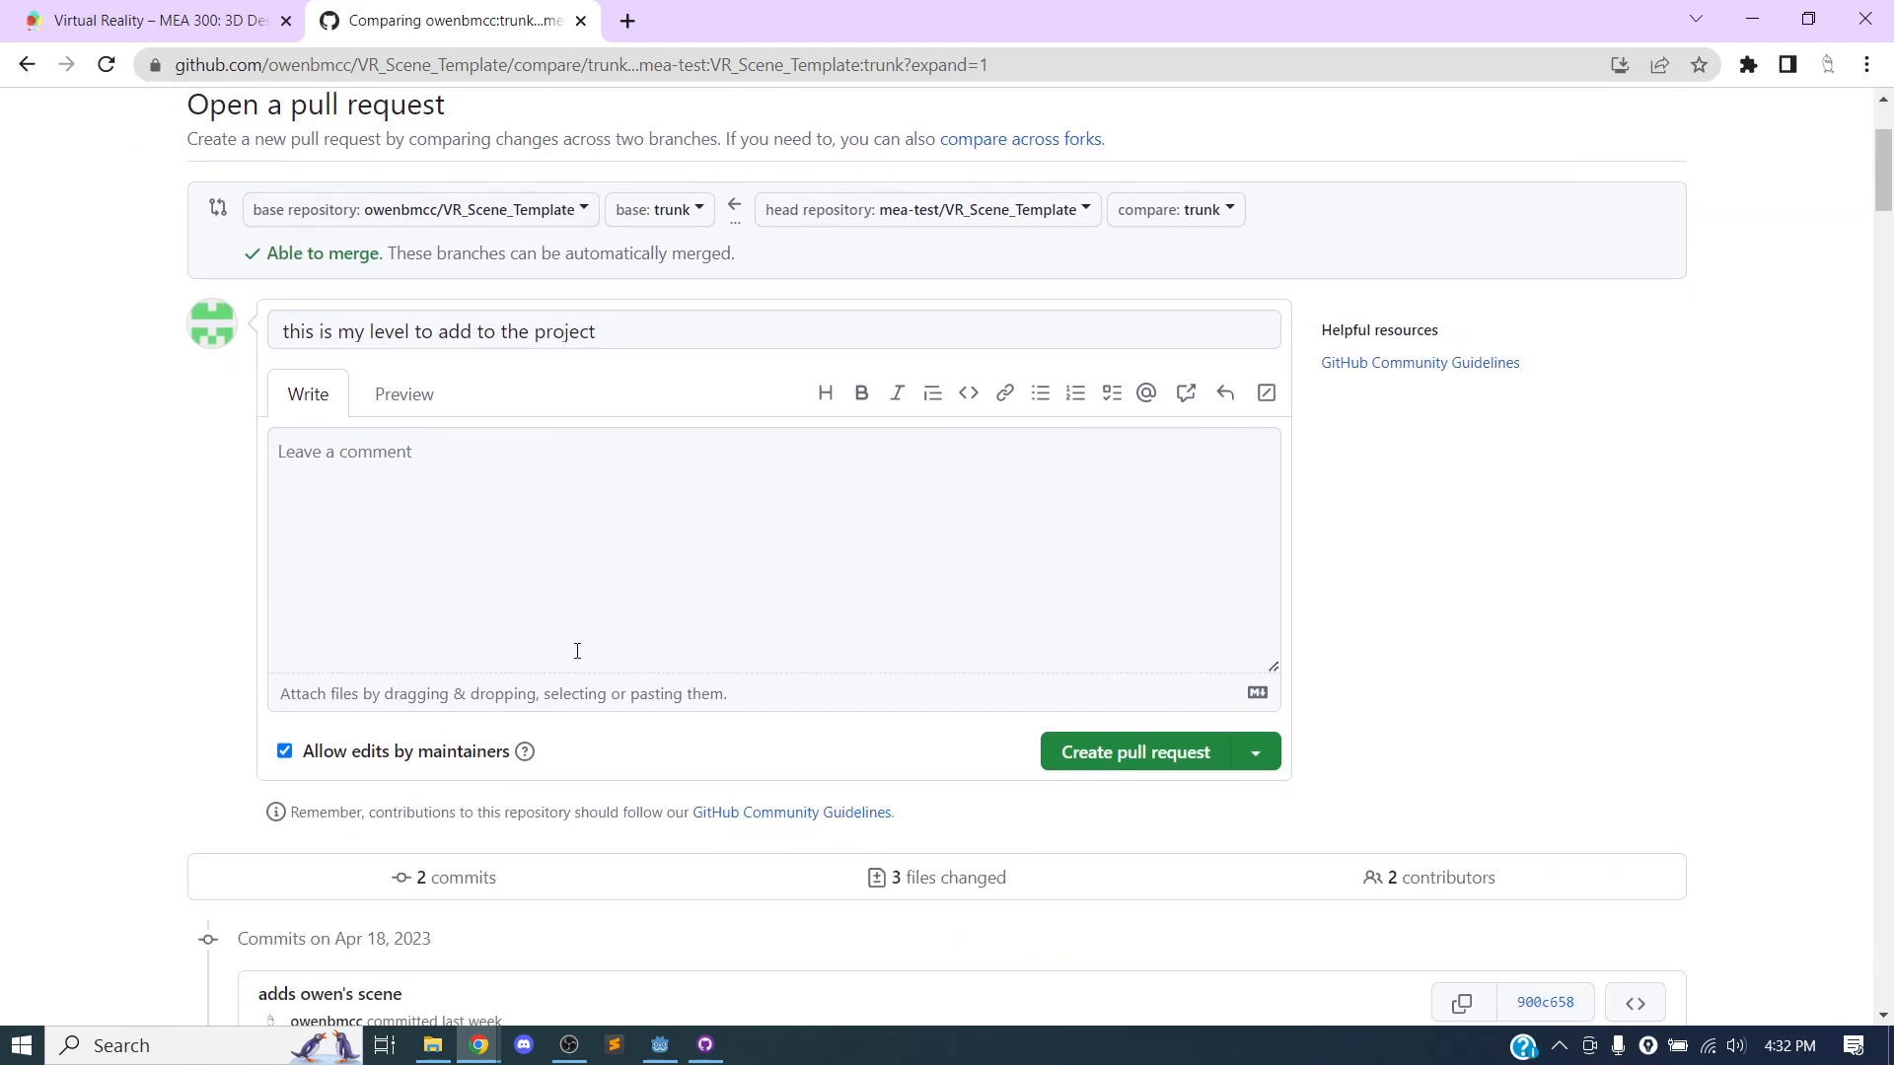
left_click(1121, 765)
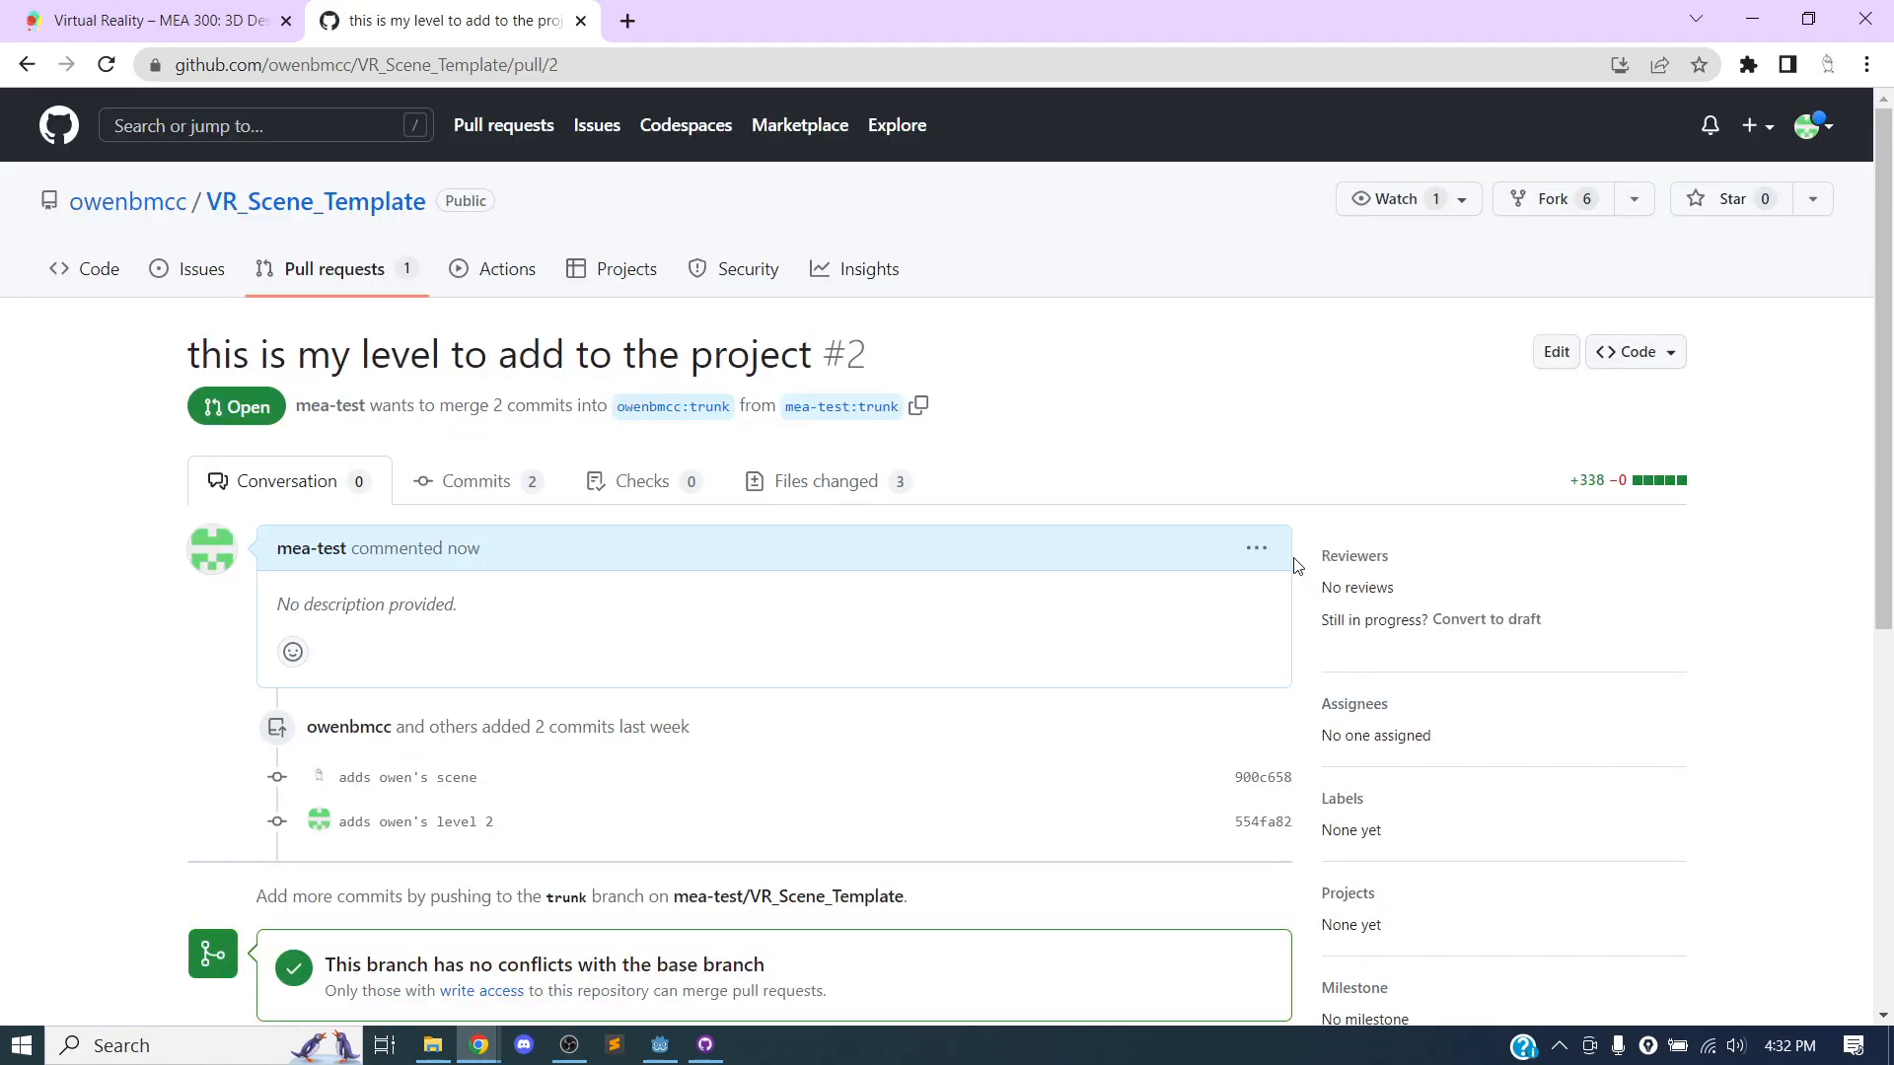
scroll(1184, 592, "down", 4)
scroll(1223, 533, "down", 3)
scroll(1229, 518, "up", 7)
Open GitHub's sign-in page in a new incognito window.
key("ctrl+shift+n")
type("github")
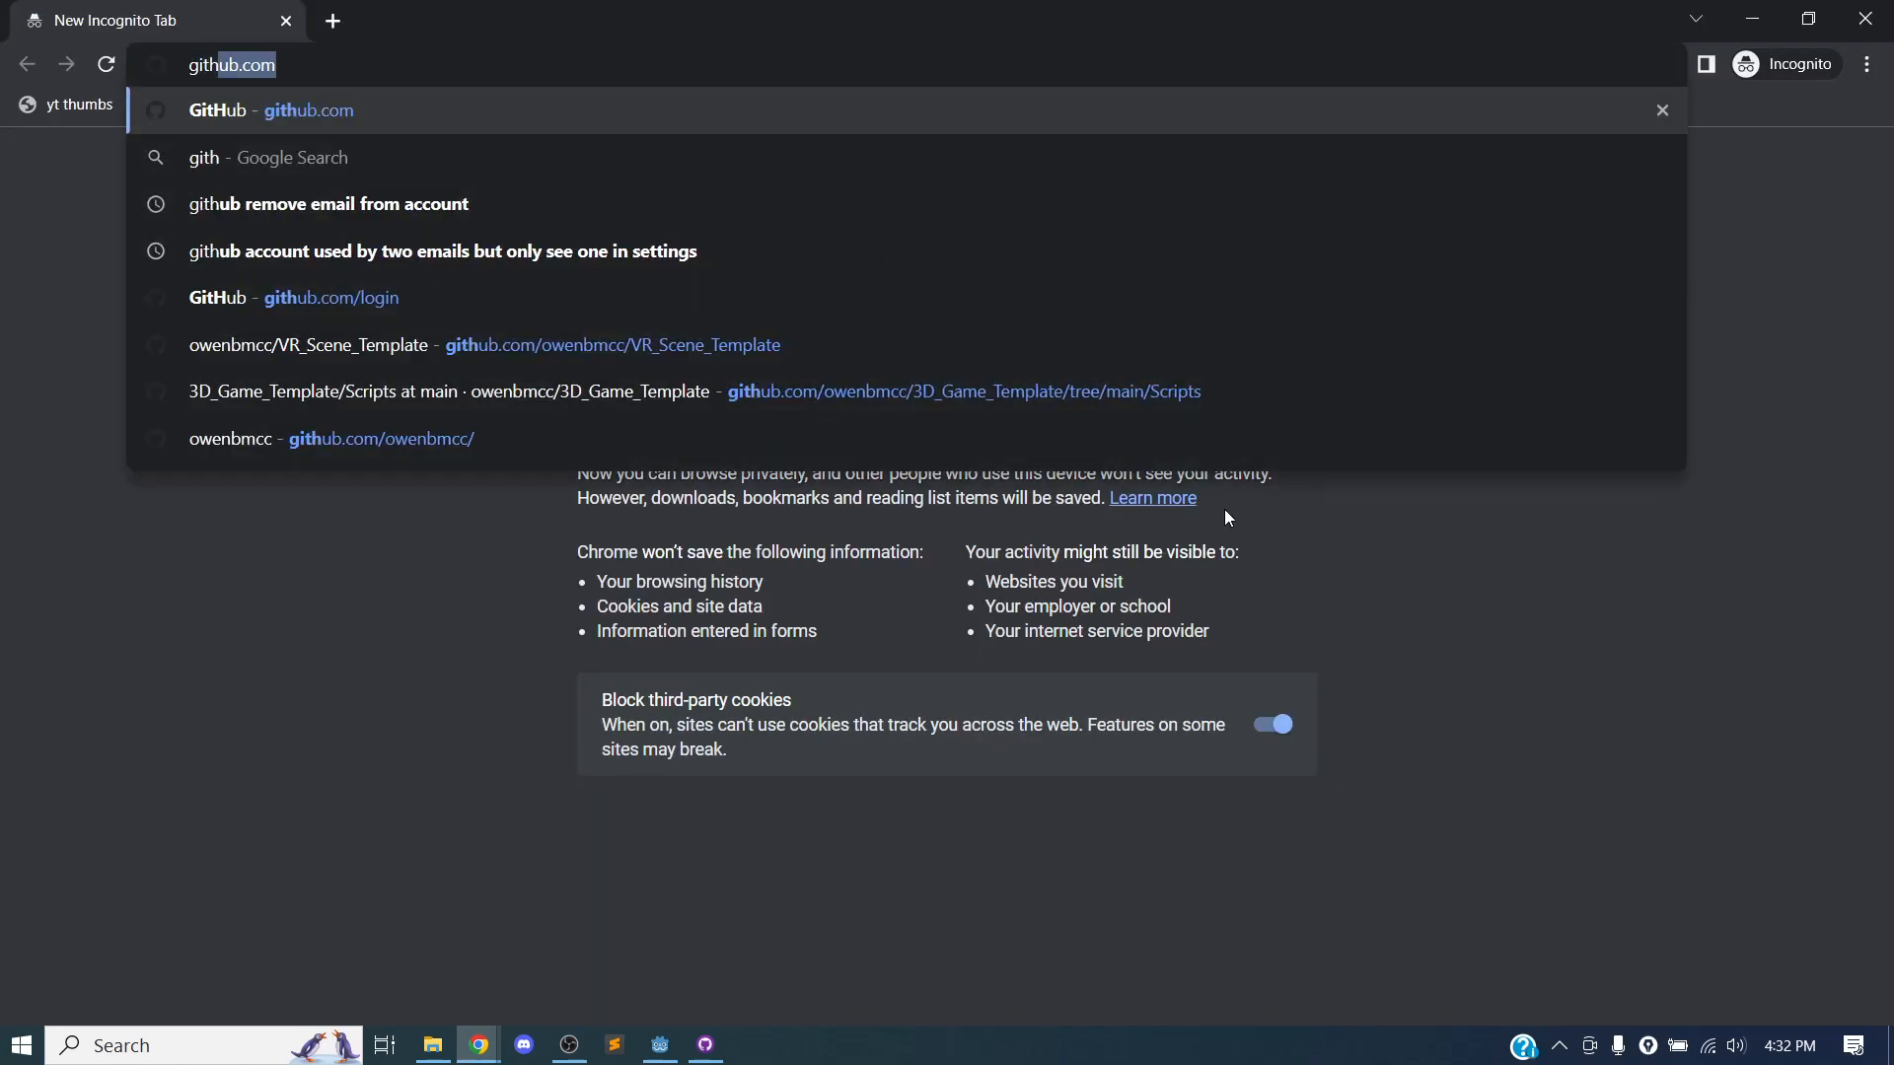
key("BackSpace")
key("BackSpace")
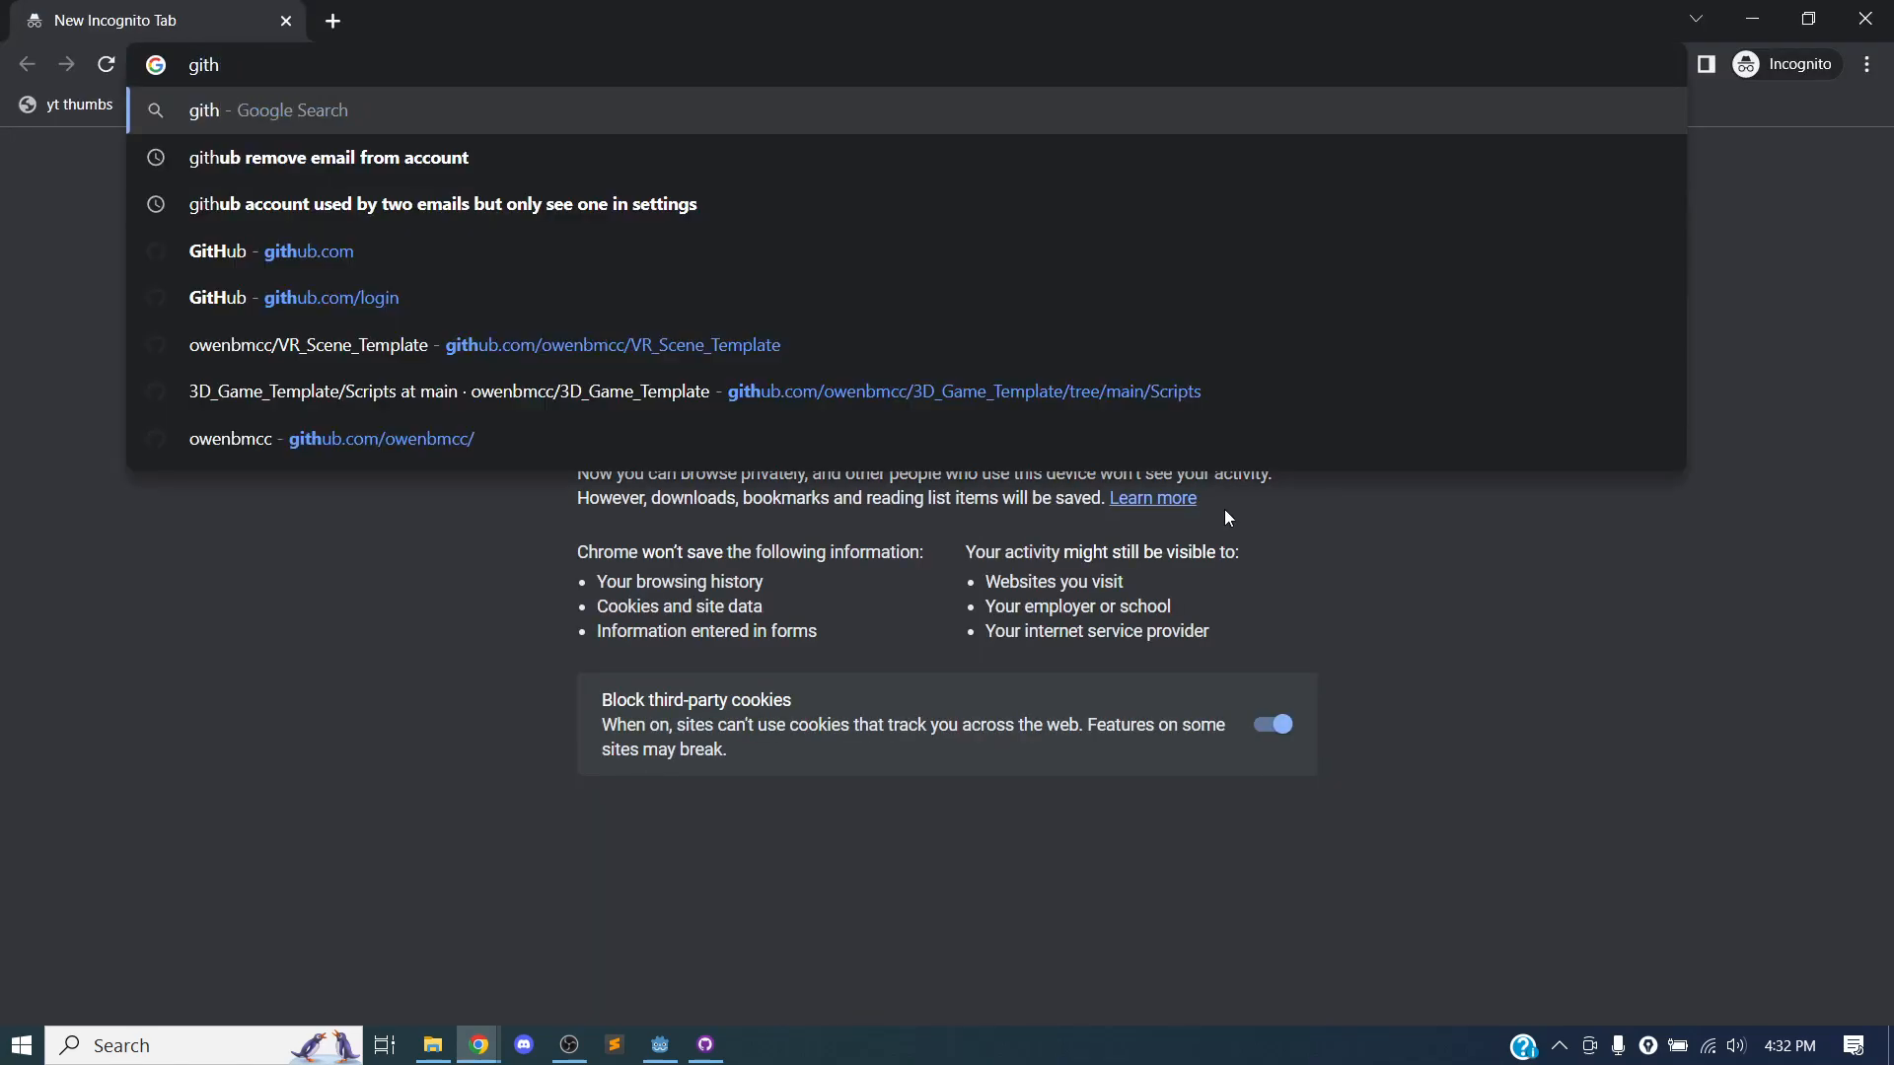
type("ub.c")
key("Return")
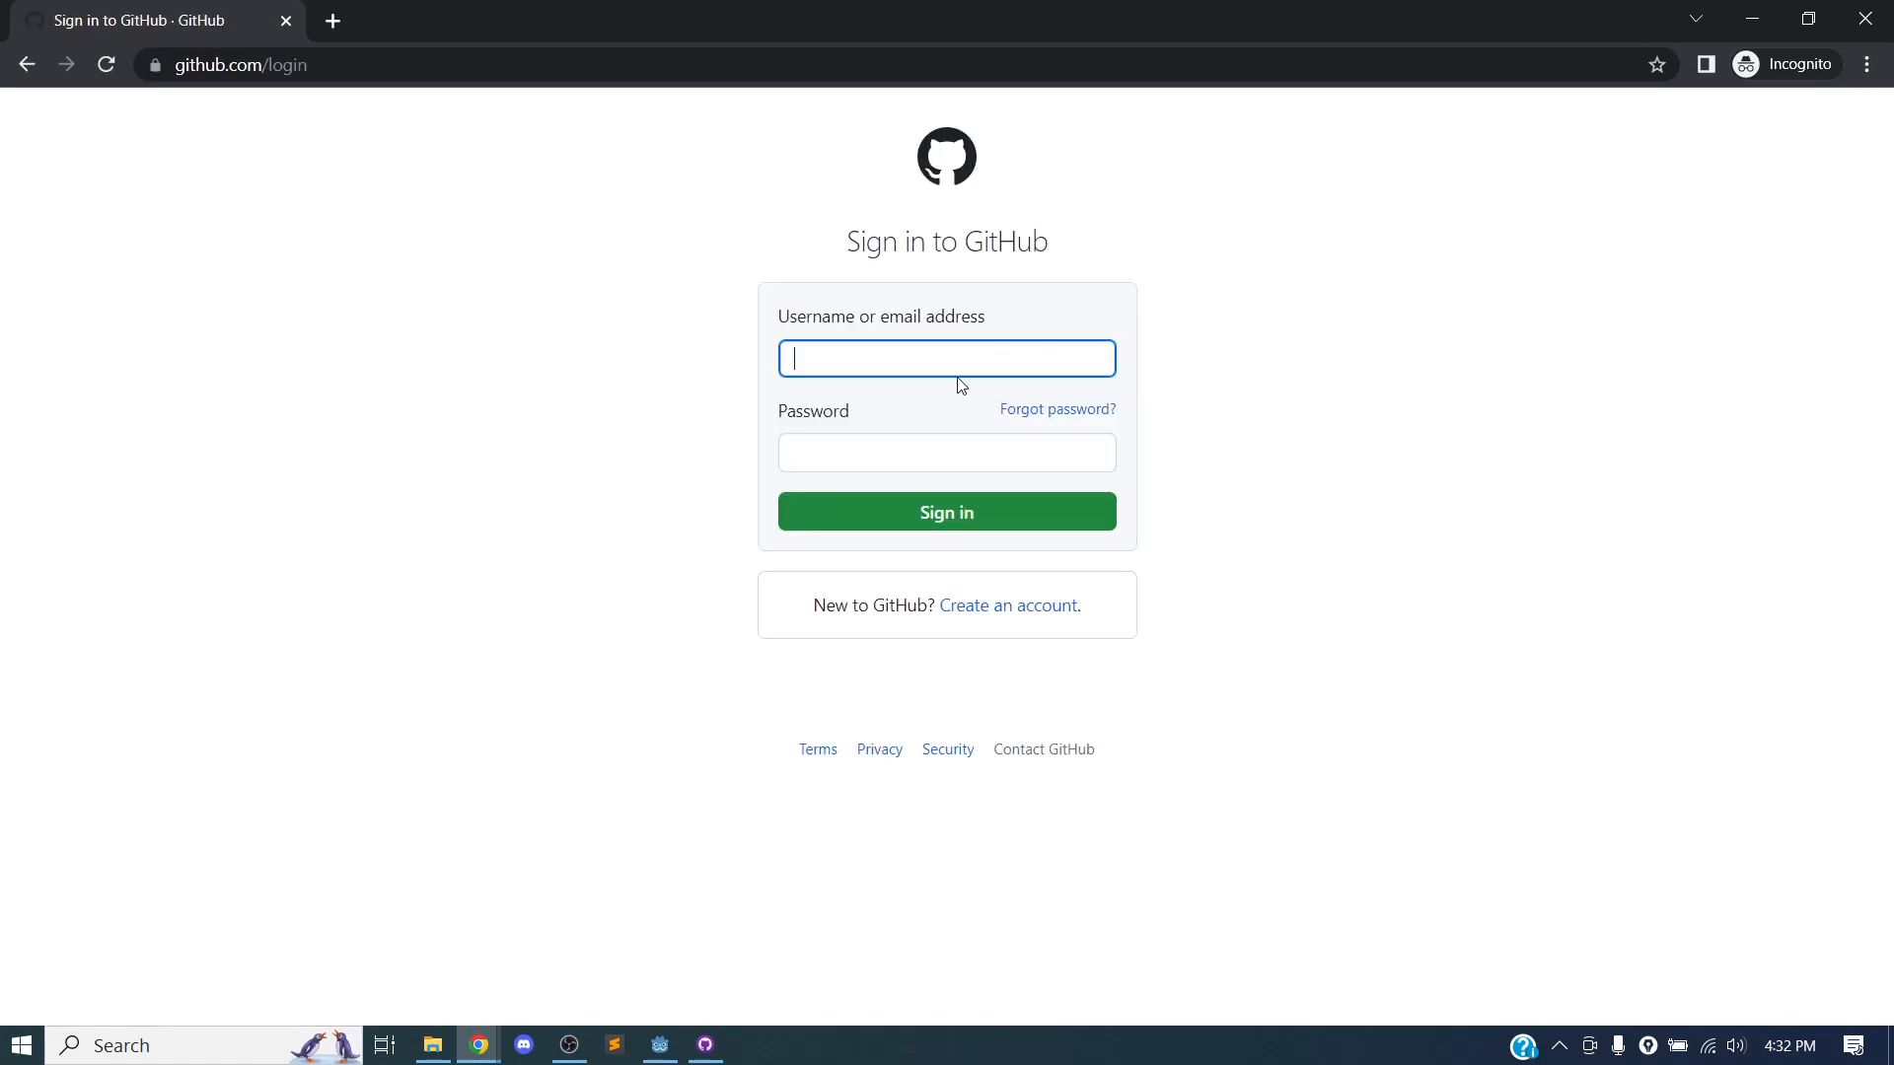
Sign in to GitHub with the repository owner's username and account password.
type("owenbmcc")
key("Tab")
type("•••••••••••••••••")
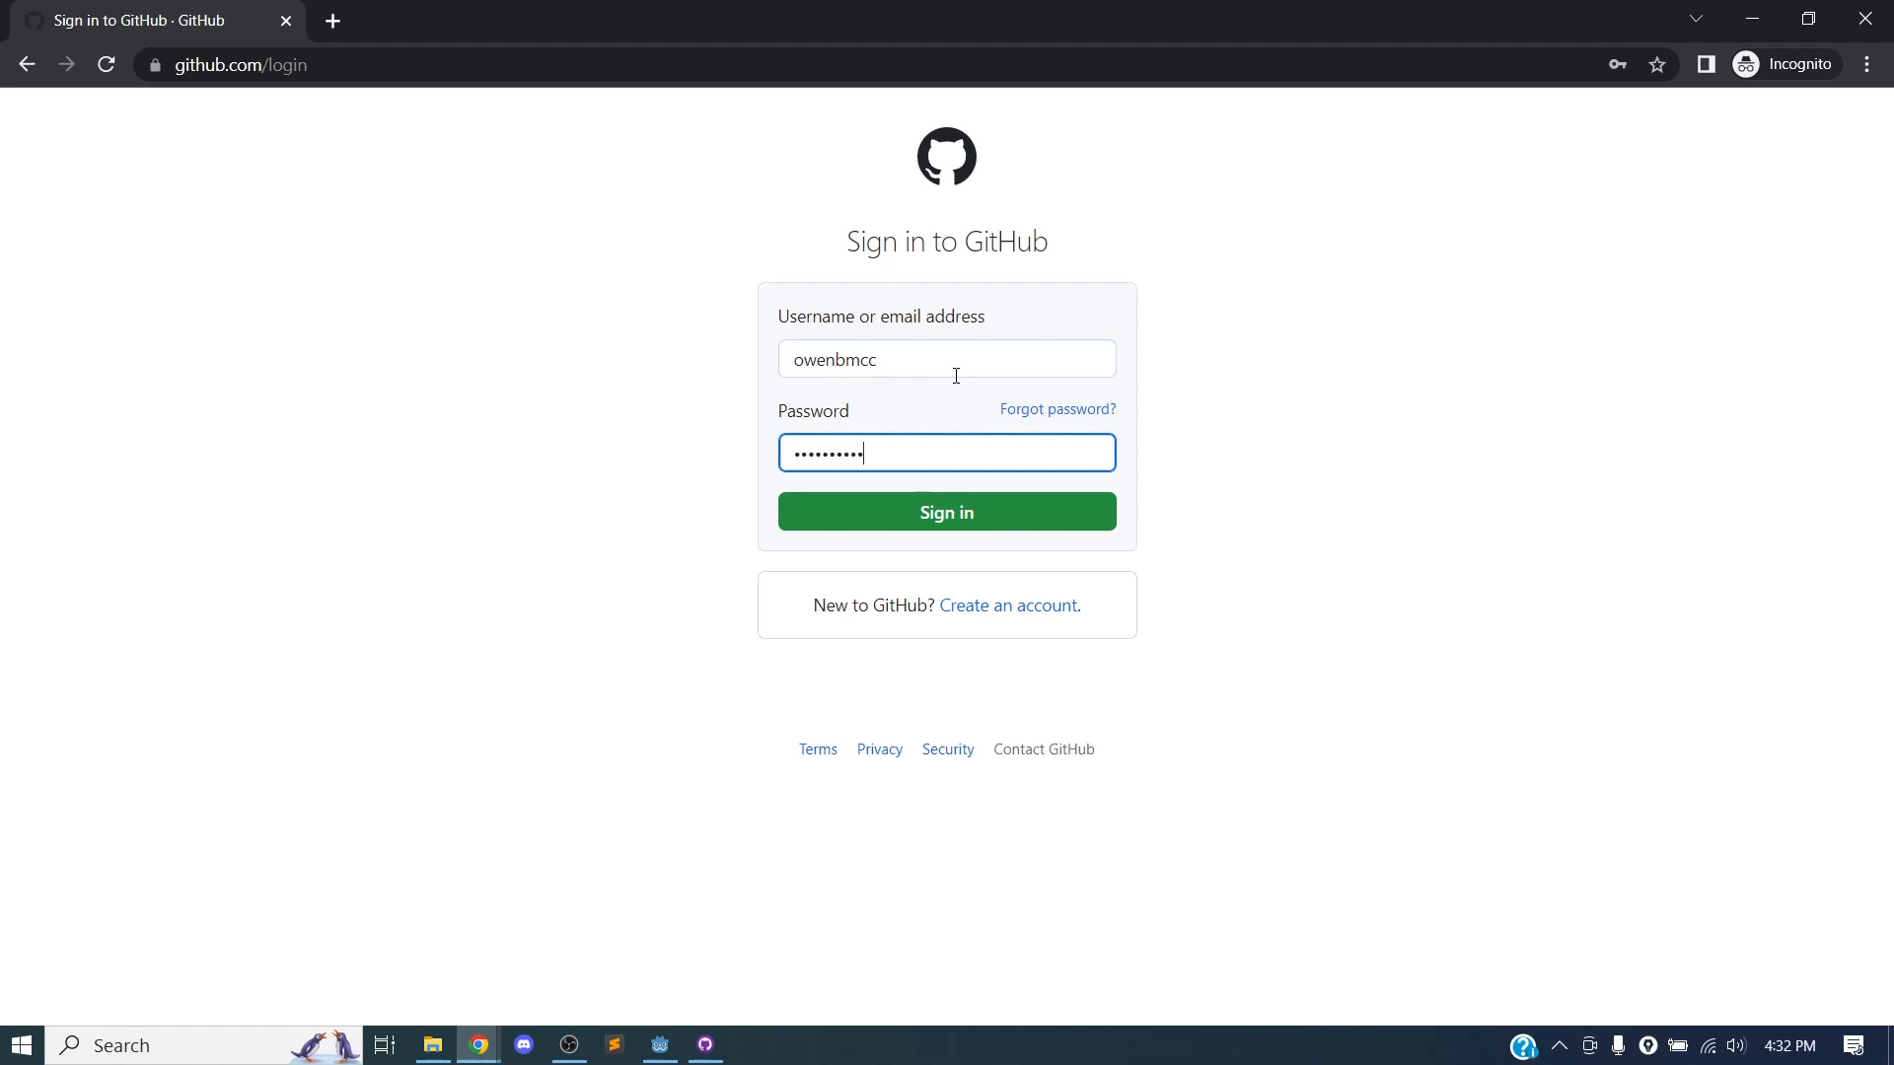
key("Return")
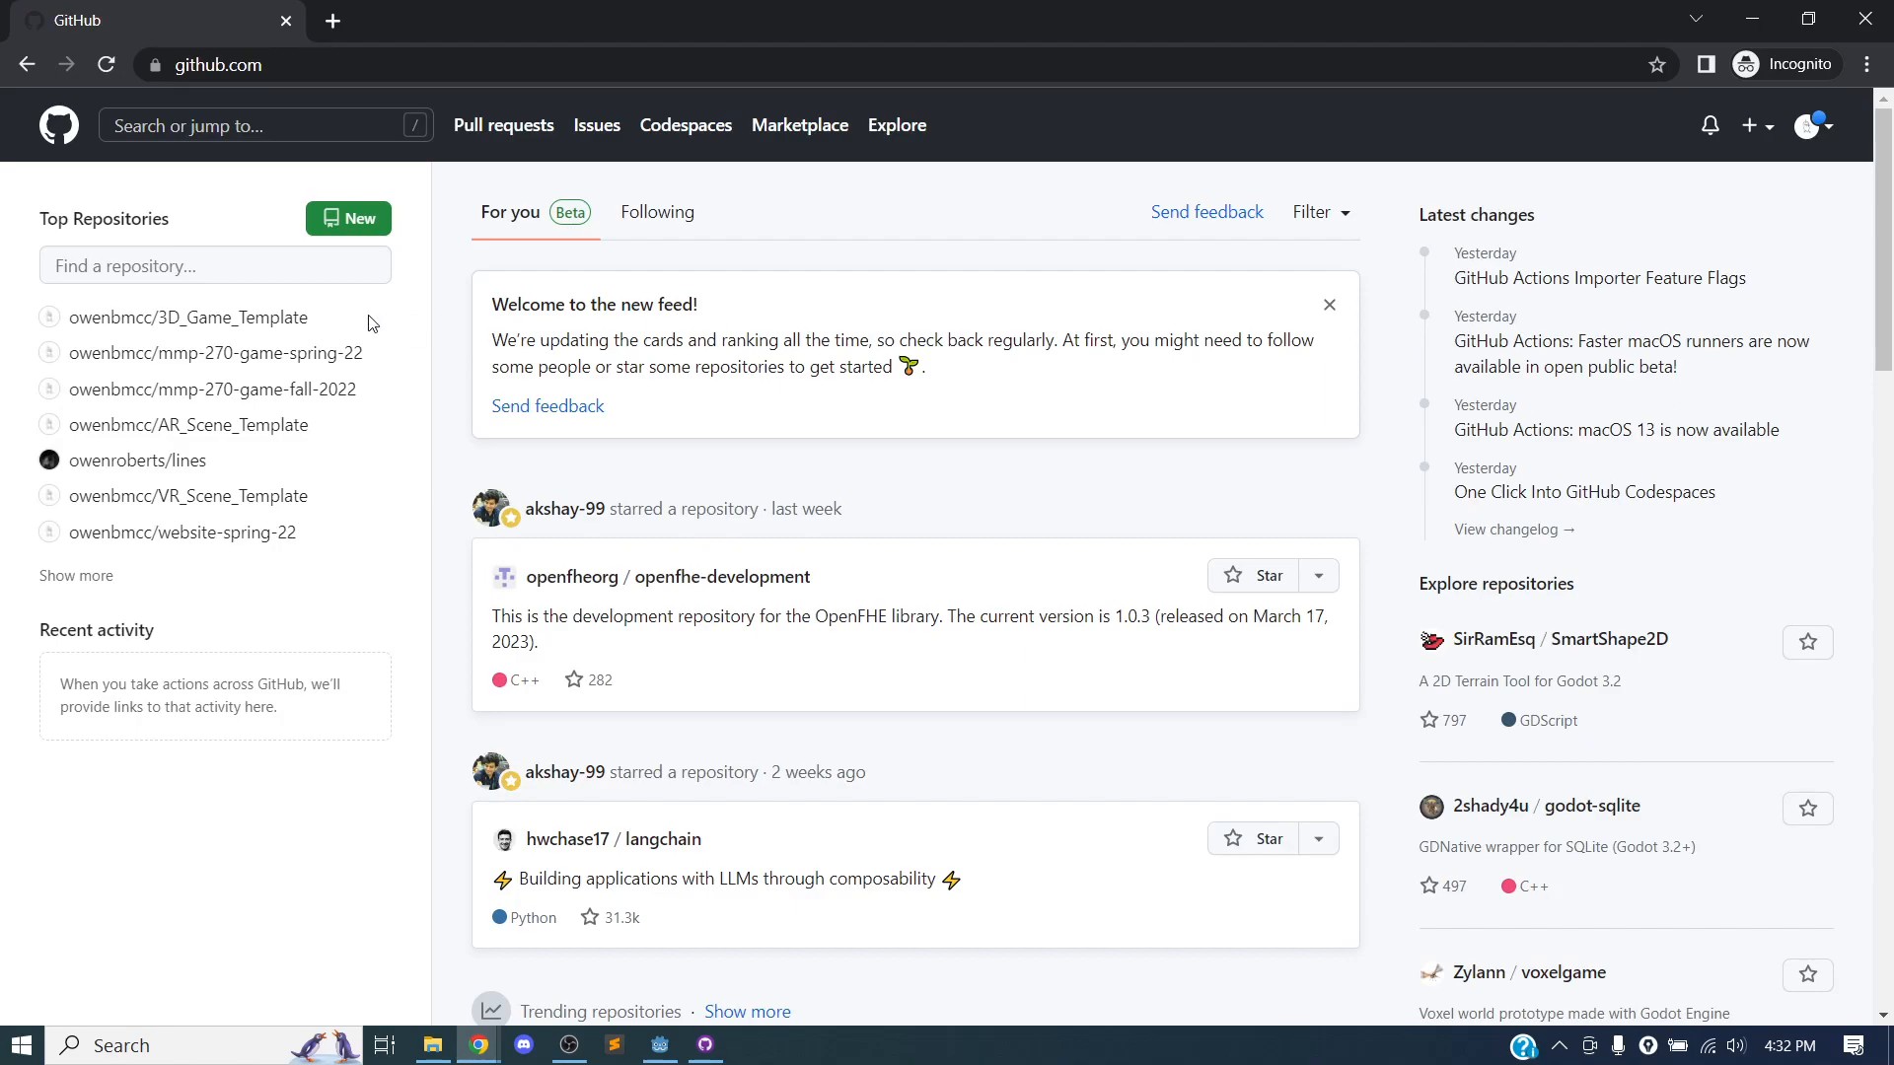
Find the pull request "this is my level to add to the project" in the original VR_Scene_Template repository and look through its conversation.
left_click(246, 496)
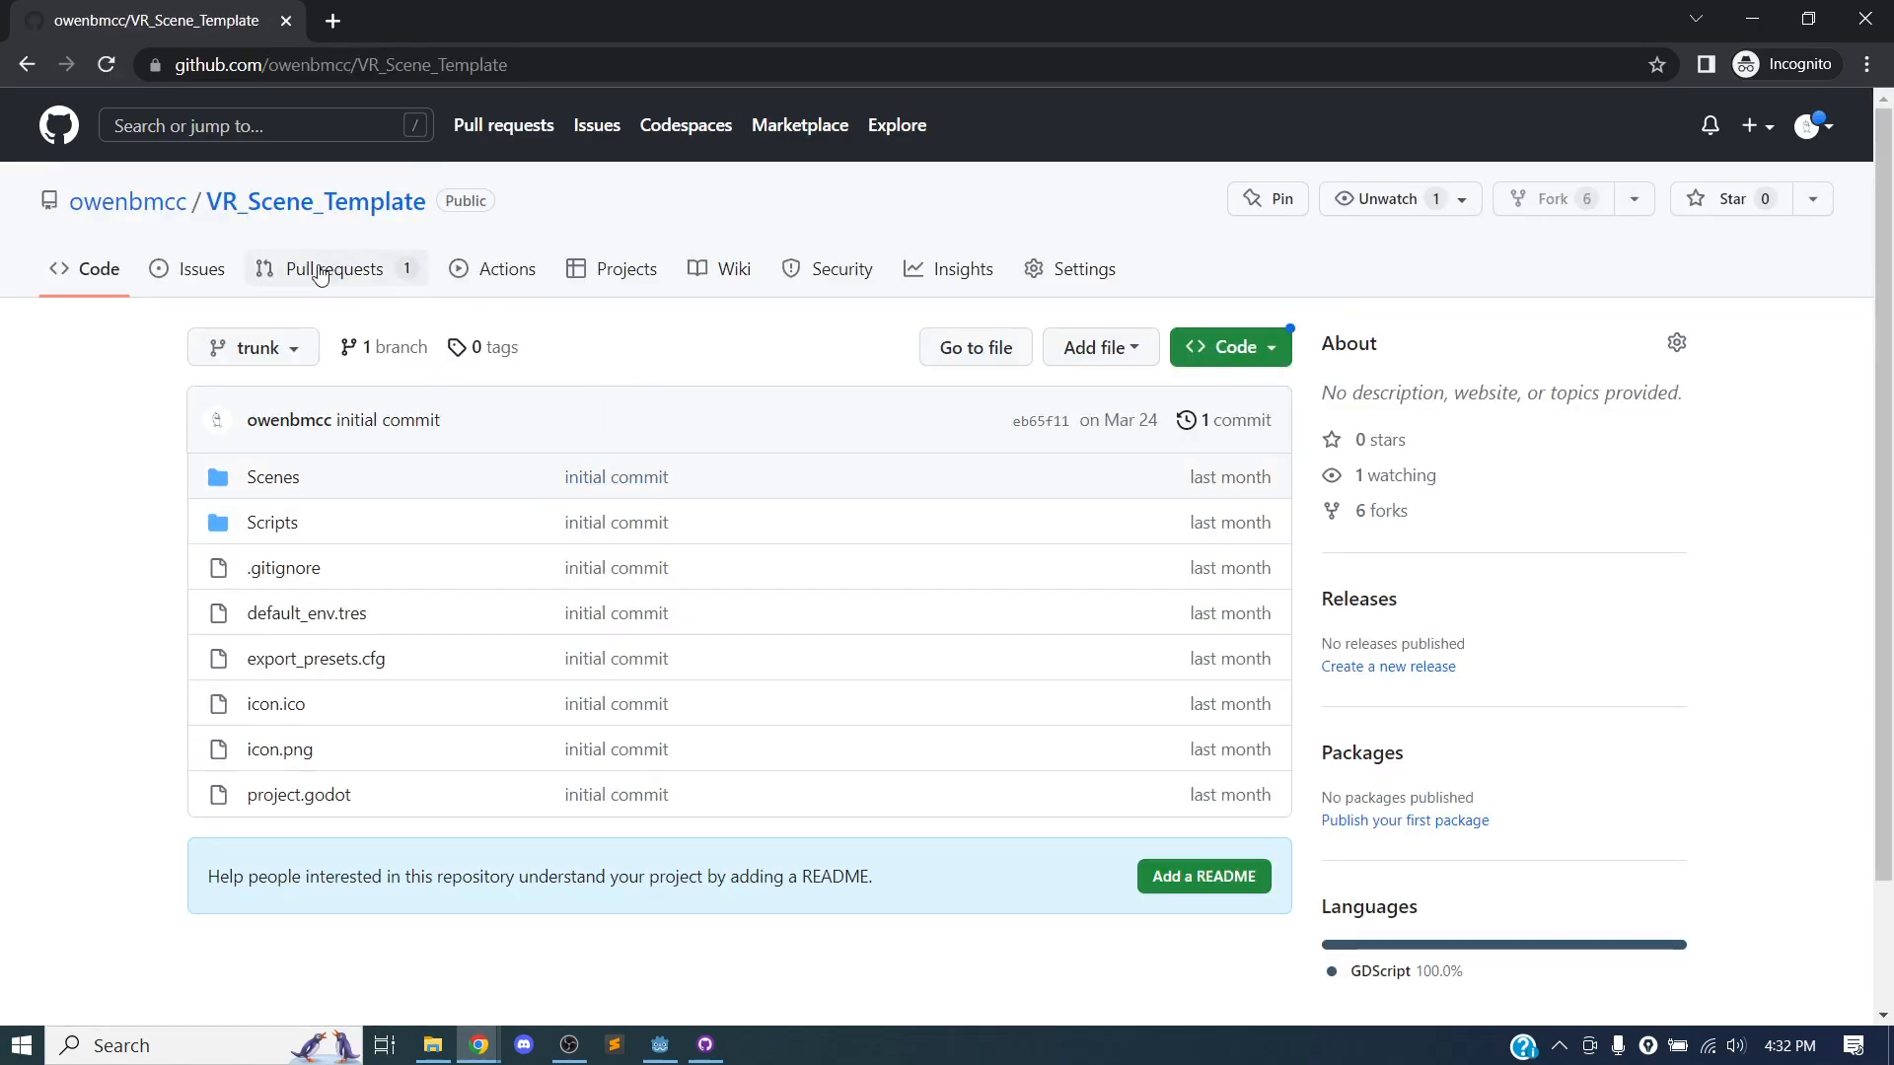
left_click(335, 276)
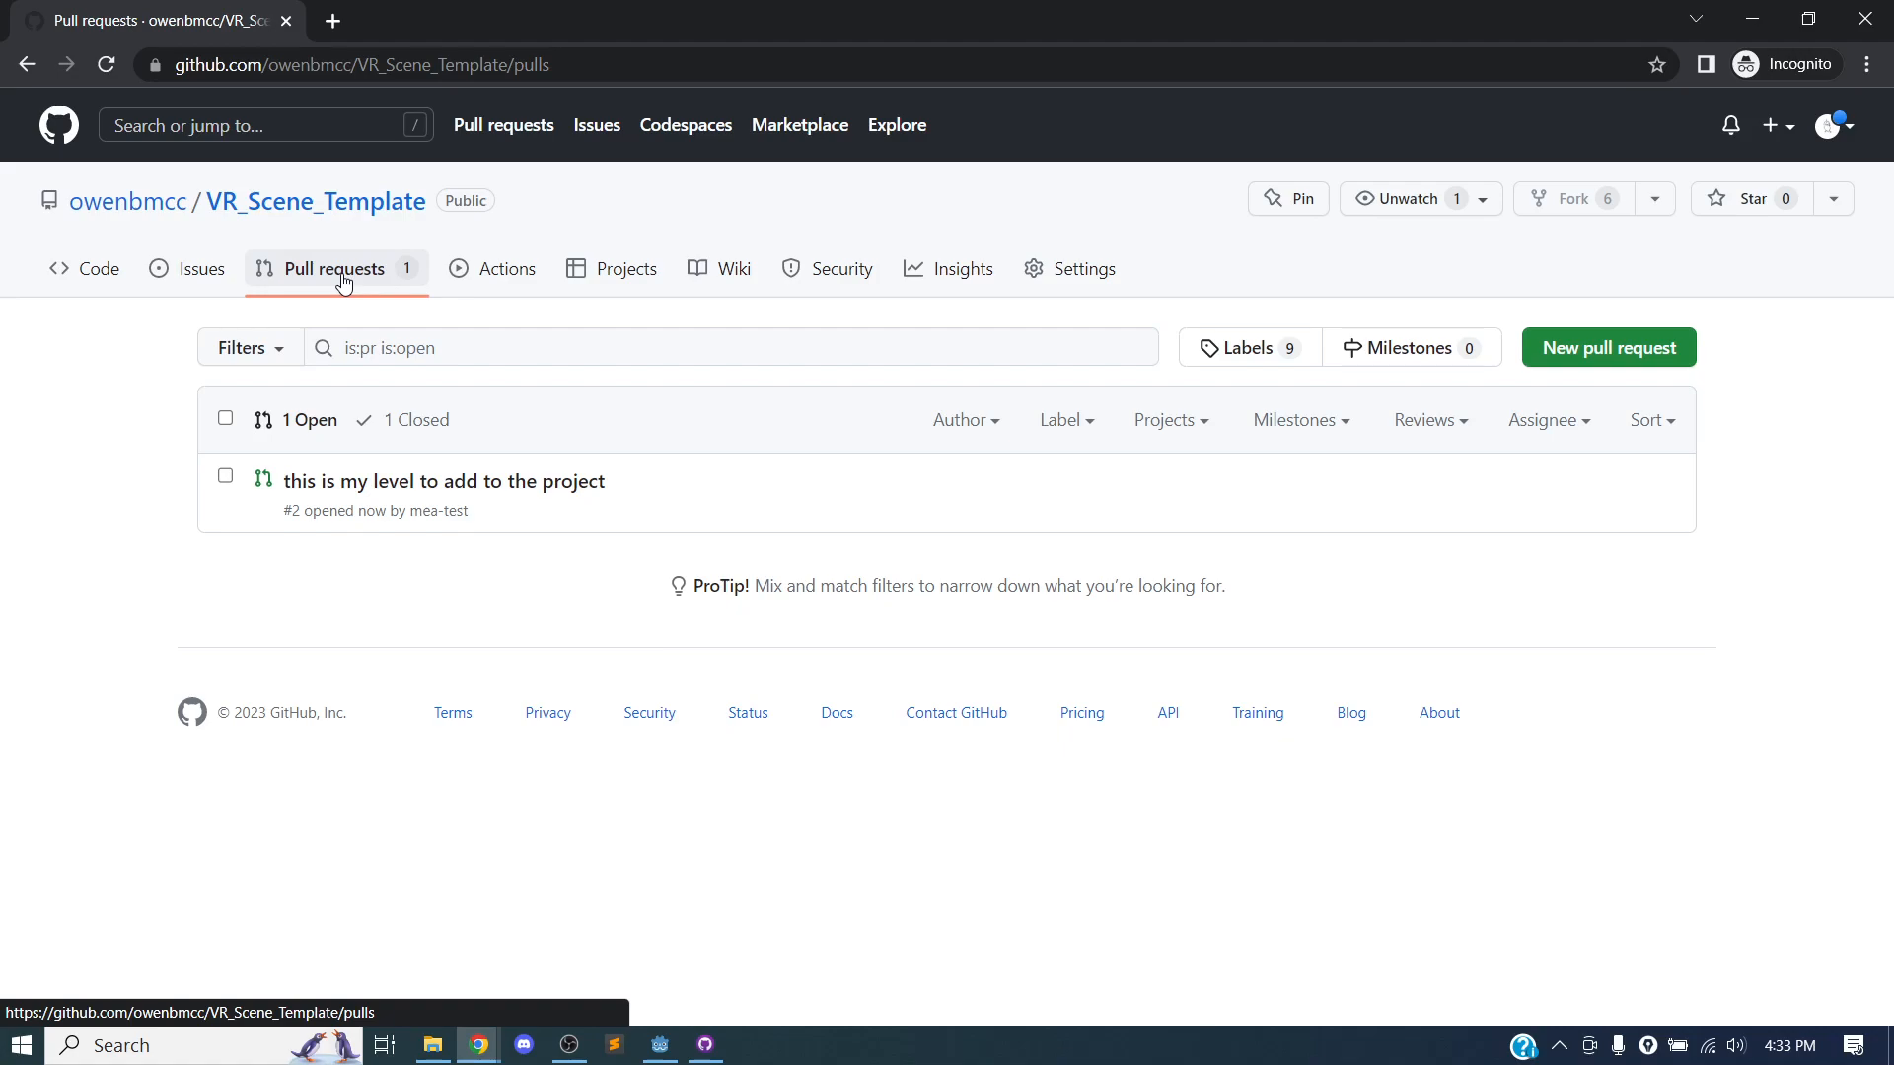
left_click(562, 485)
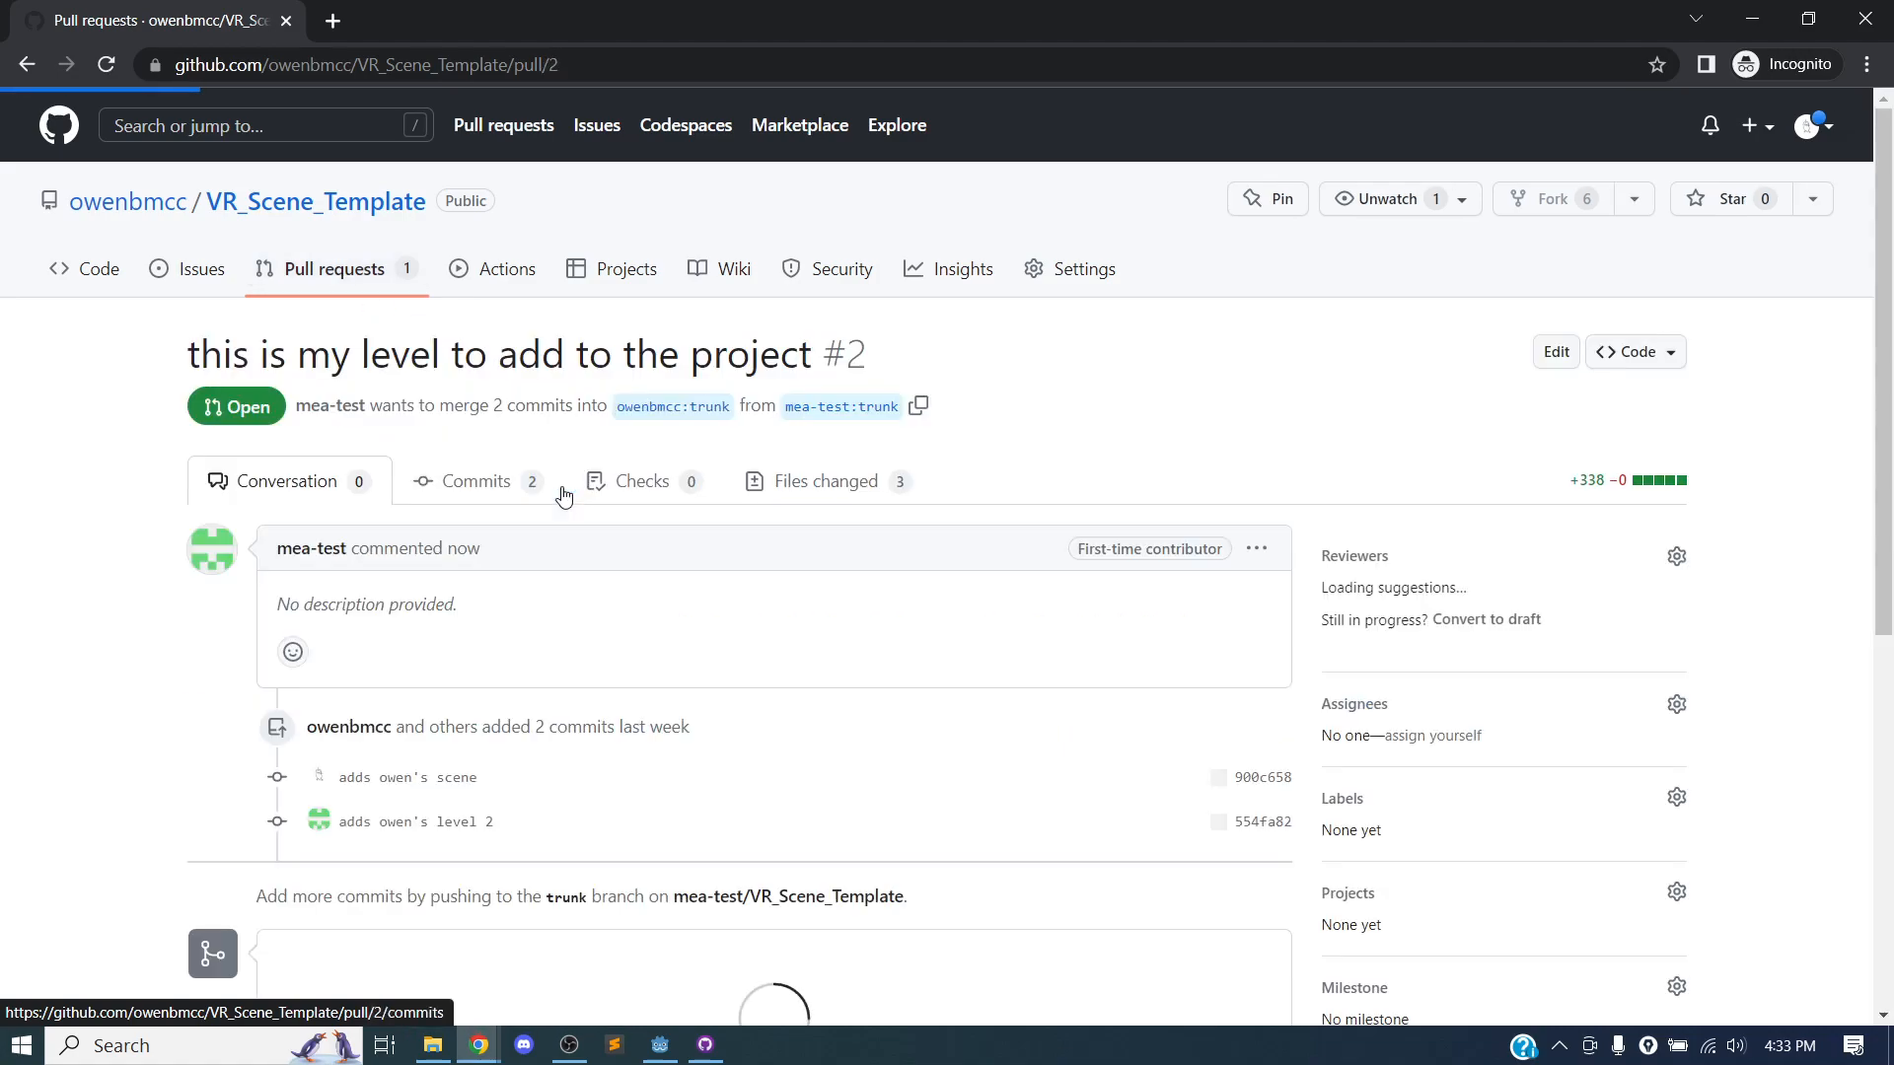
scroll(533, 489, "down", 9)
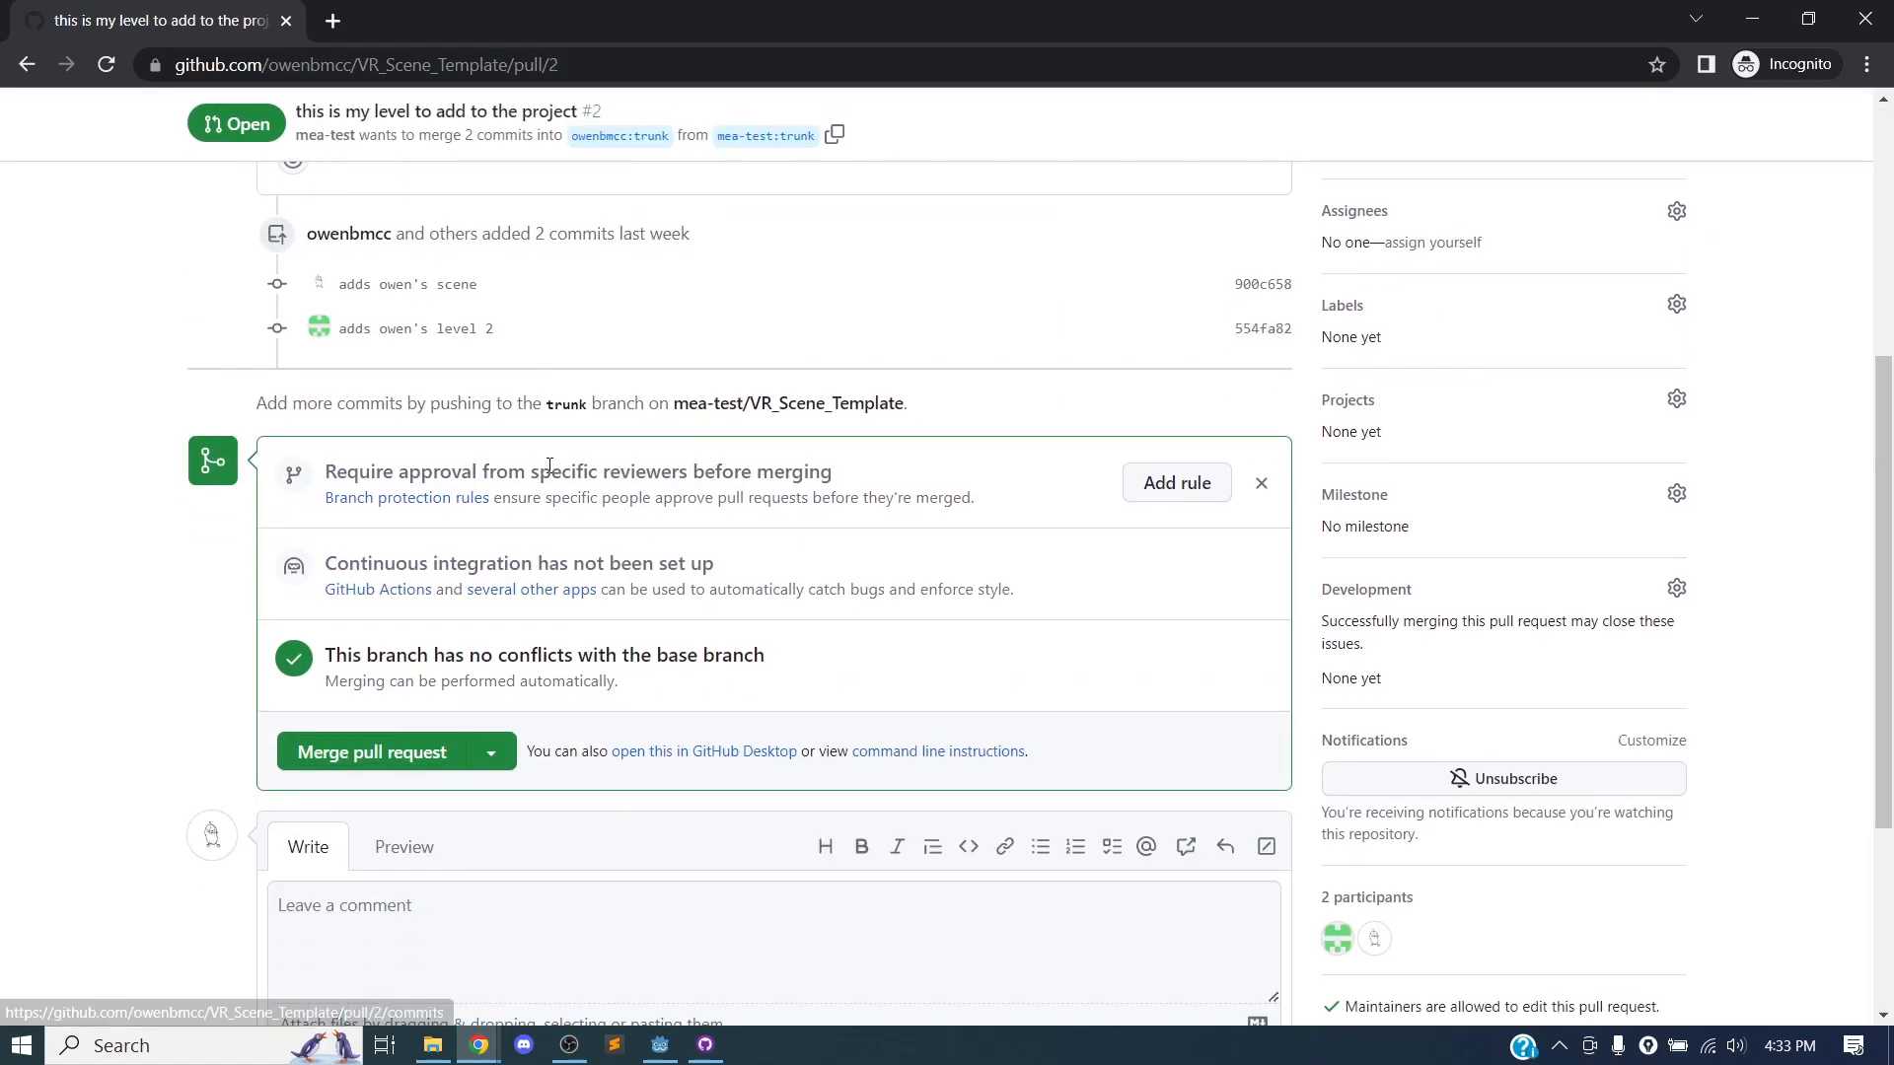
scroll(542, 468, "up", 6)
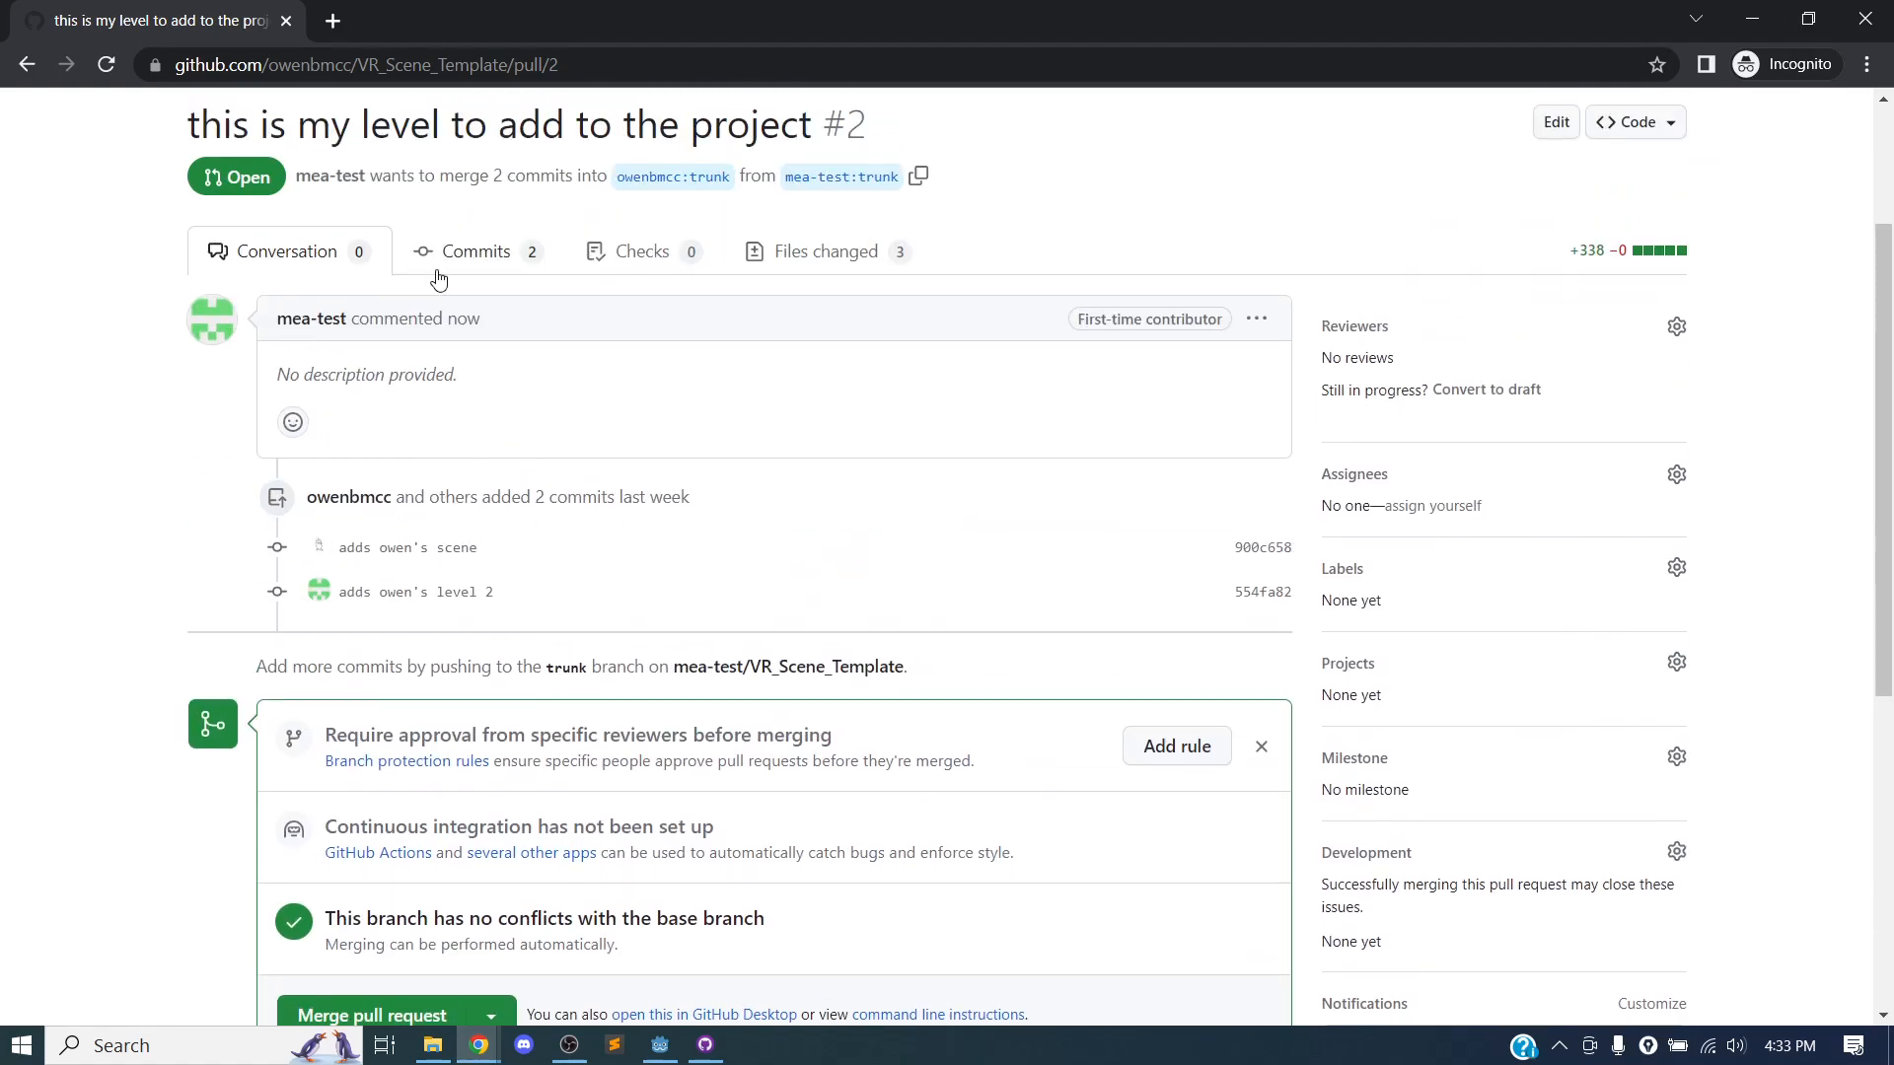
Review the pull request's commits, inspecting the Level2.tscn changes in the first commit and collapsing that file's diff.
left_click(466, 248)
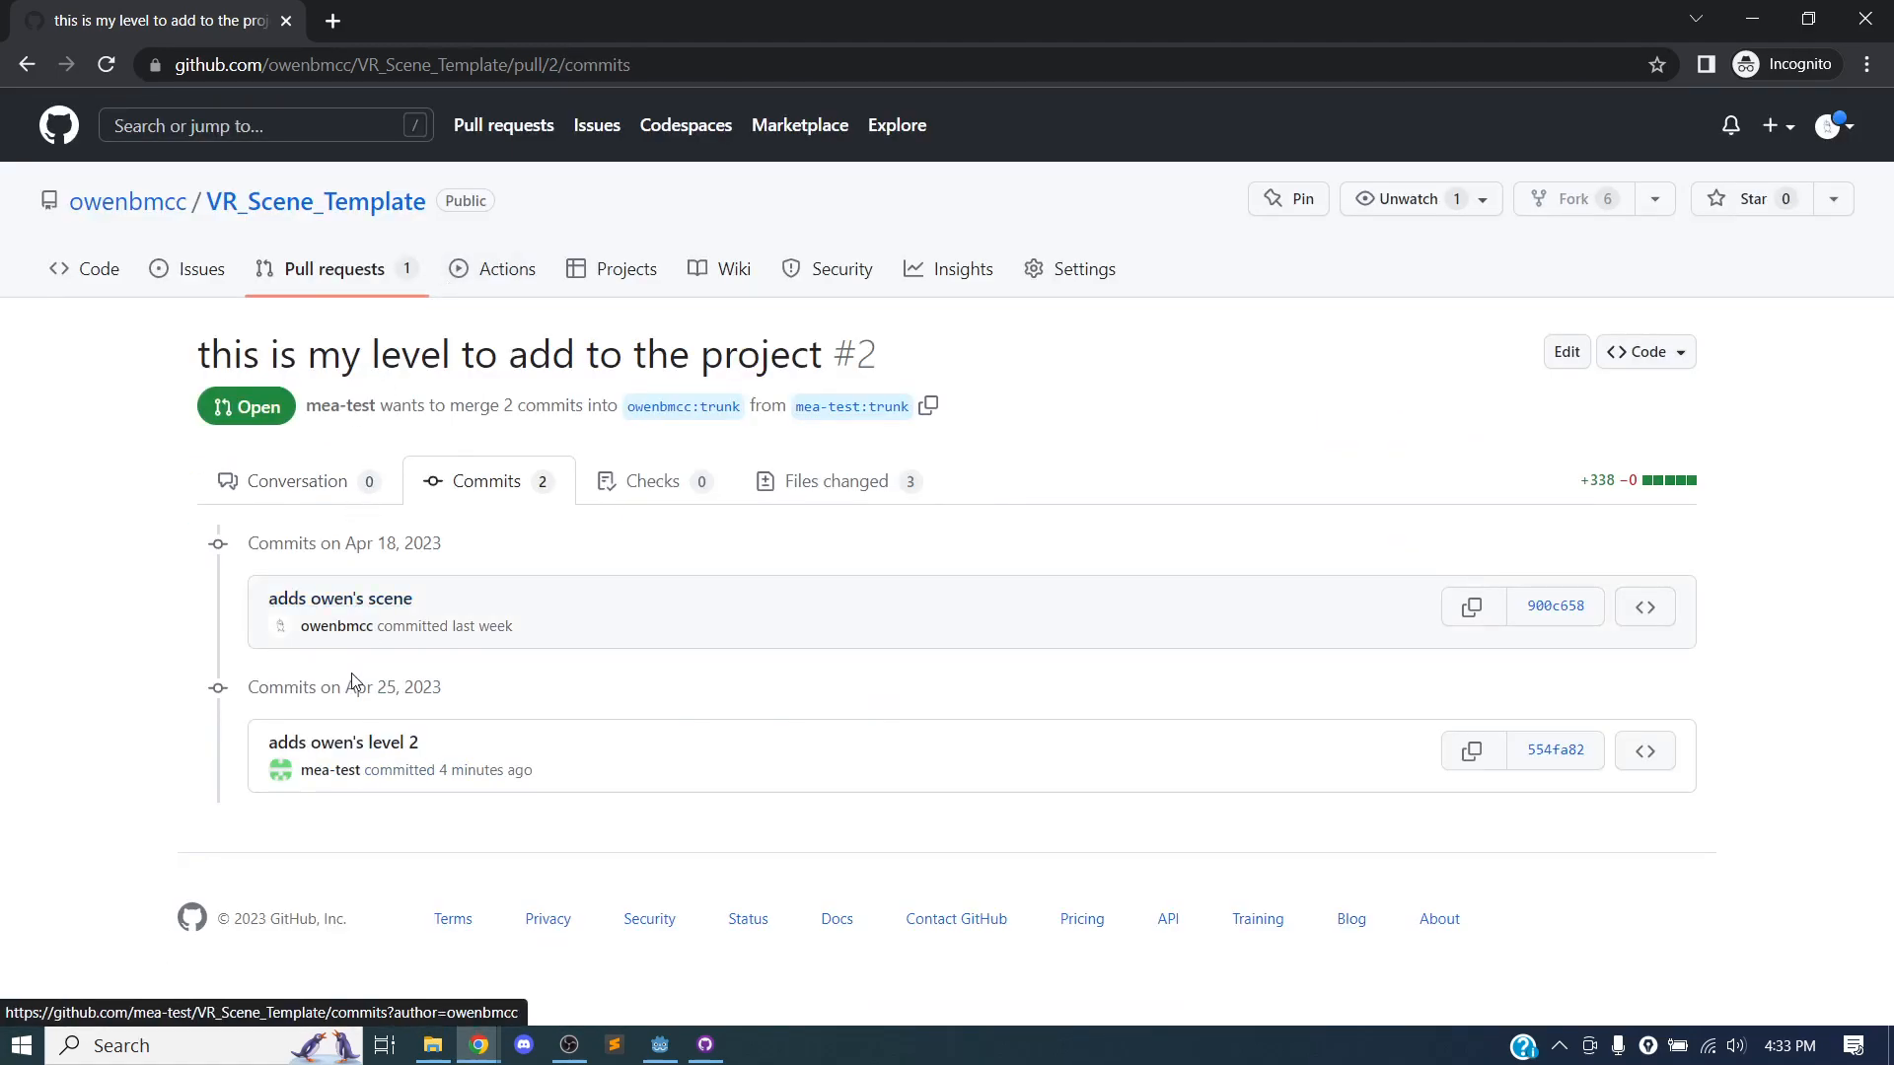
left_click(387, 599)
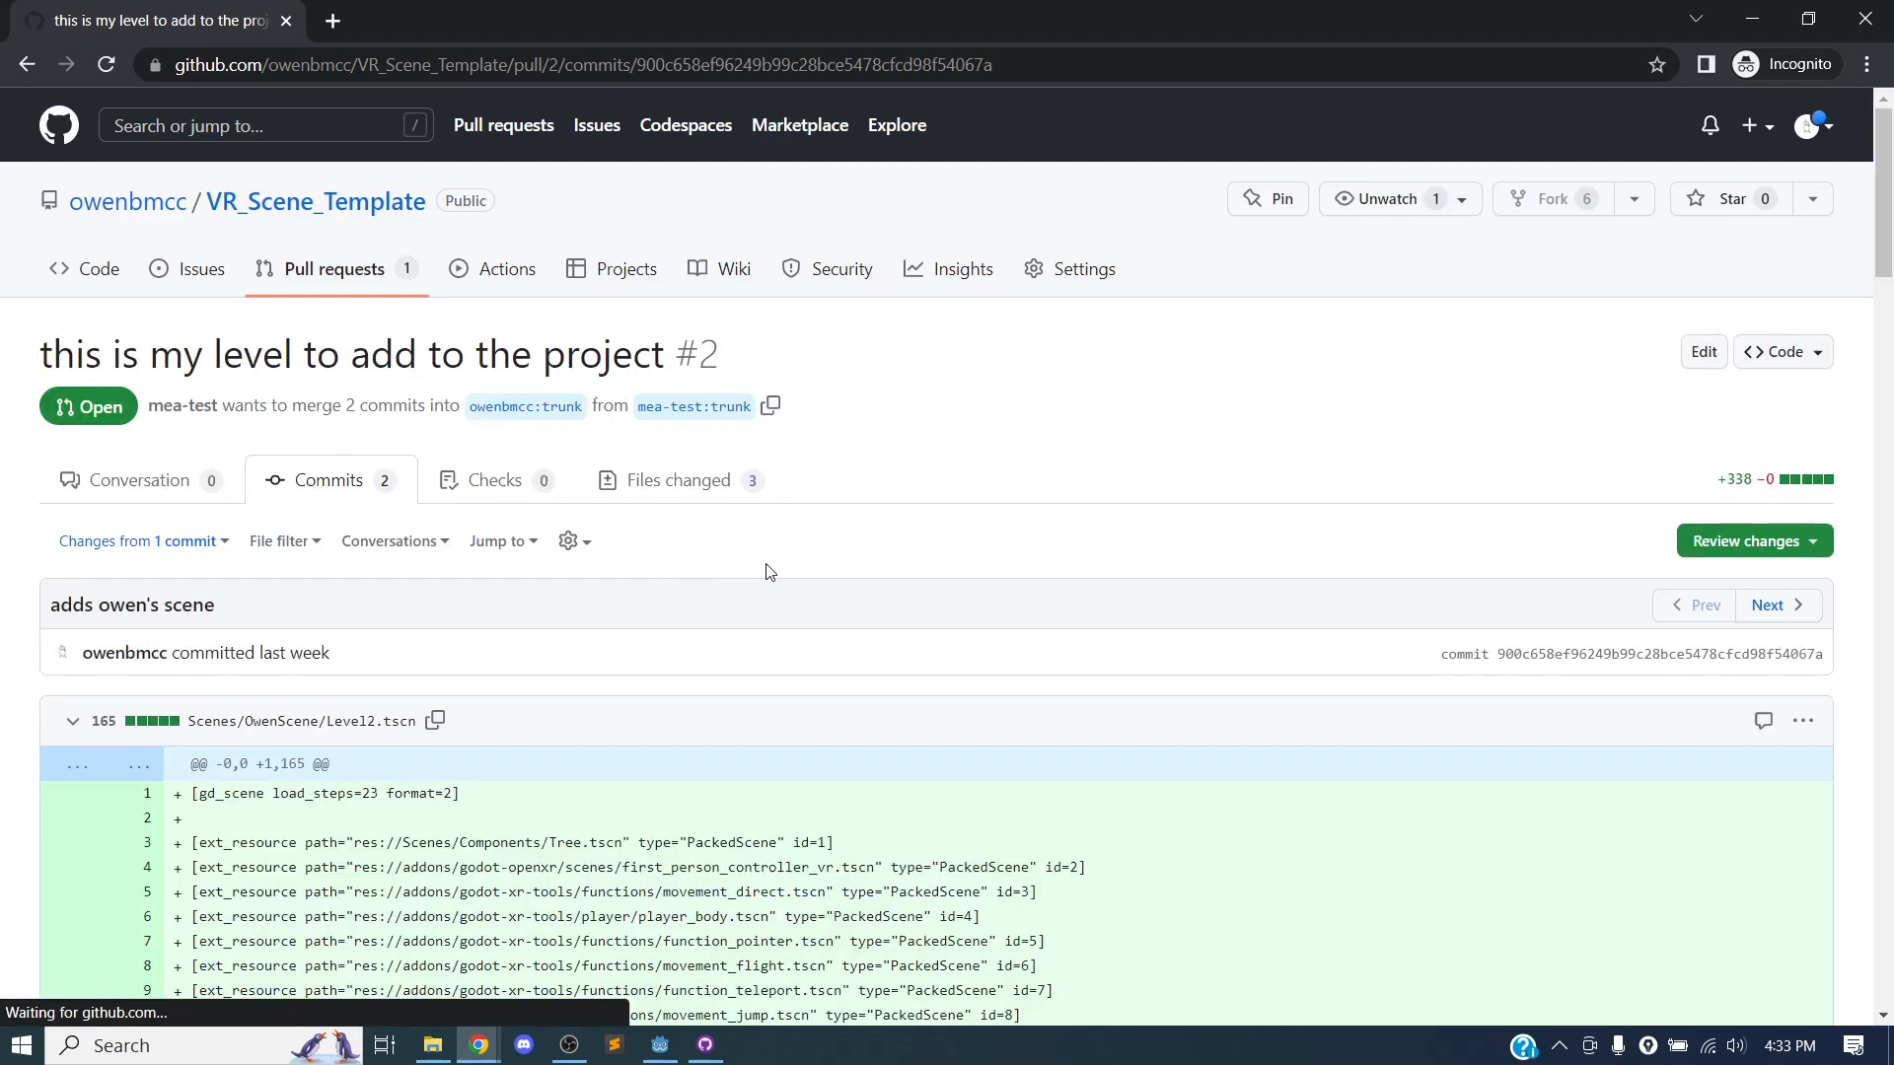
scroll(851, 496, "down", 4)
scroll(623, 483, "down", 20)
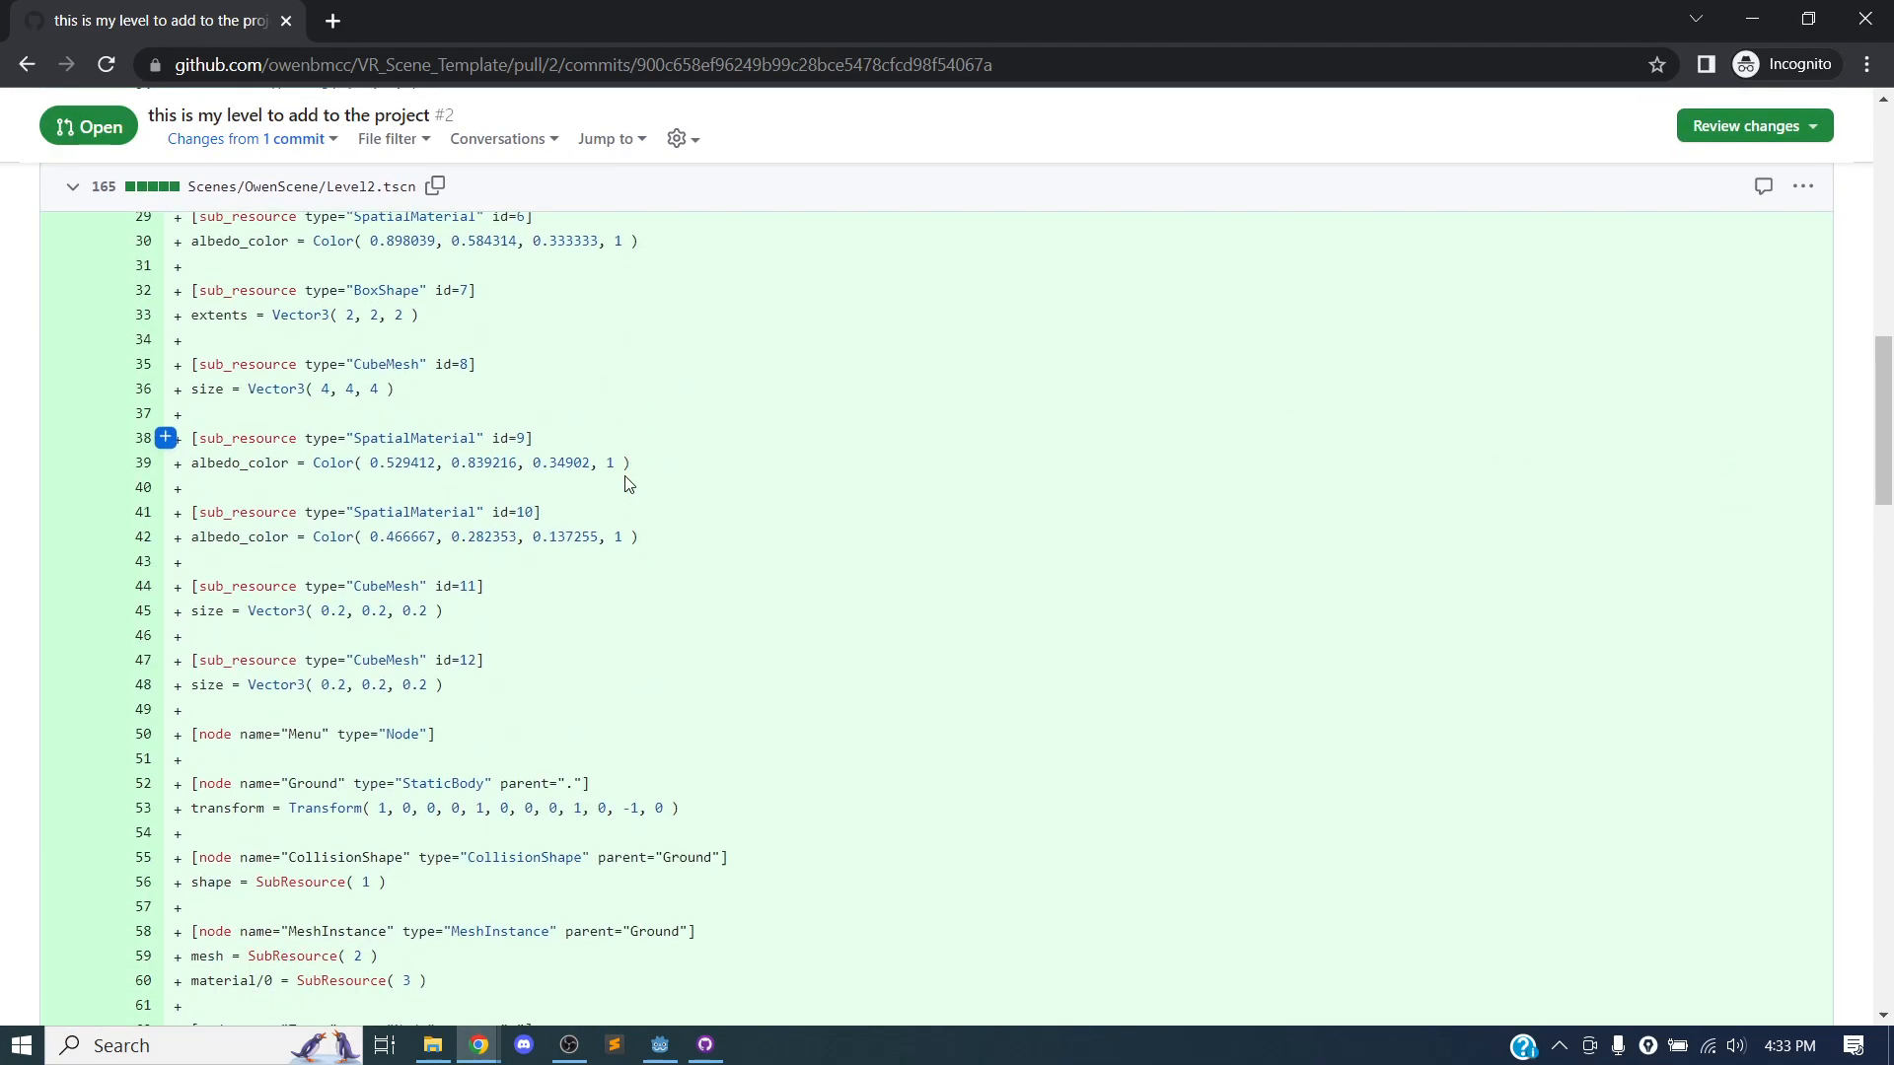
scroll(624, 483, "up", 20)
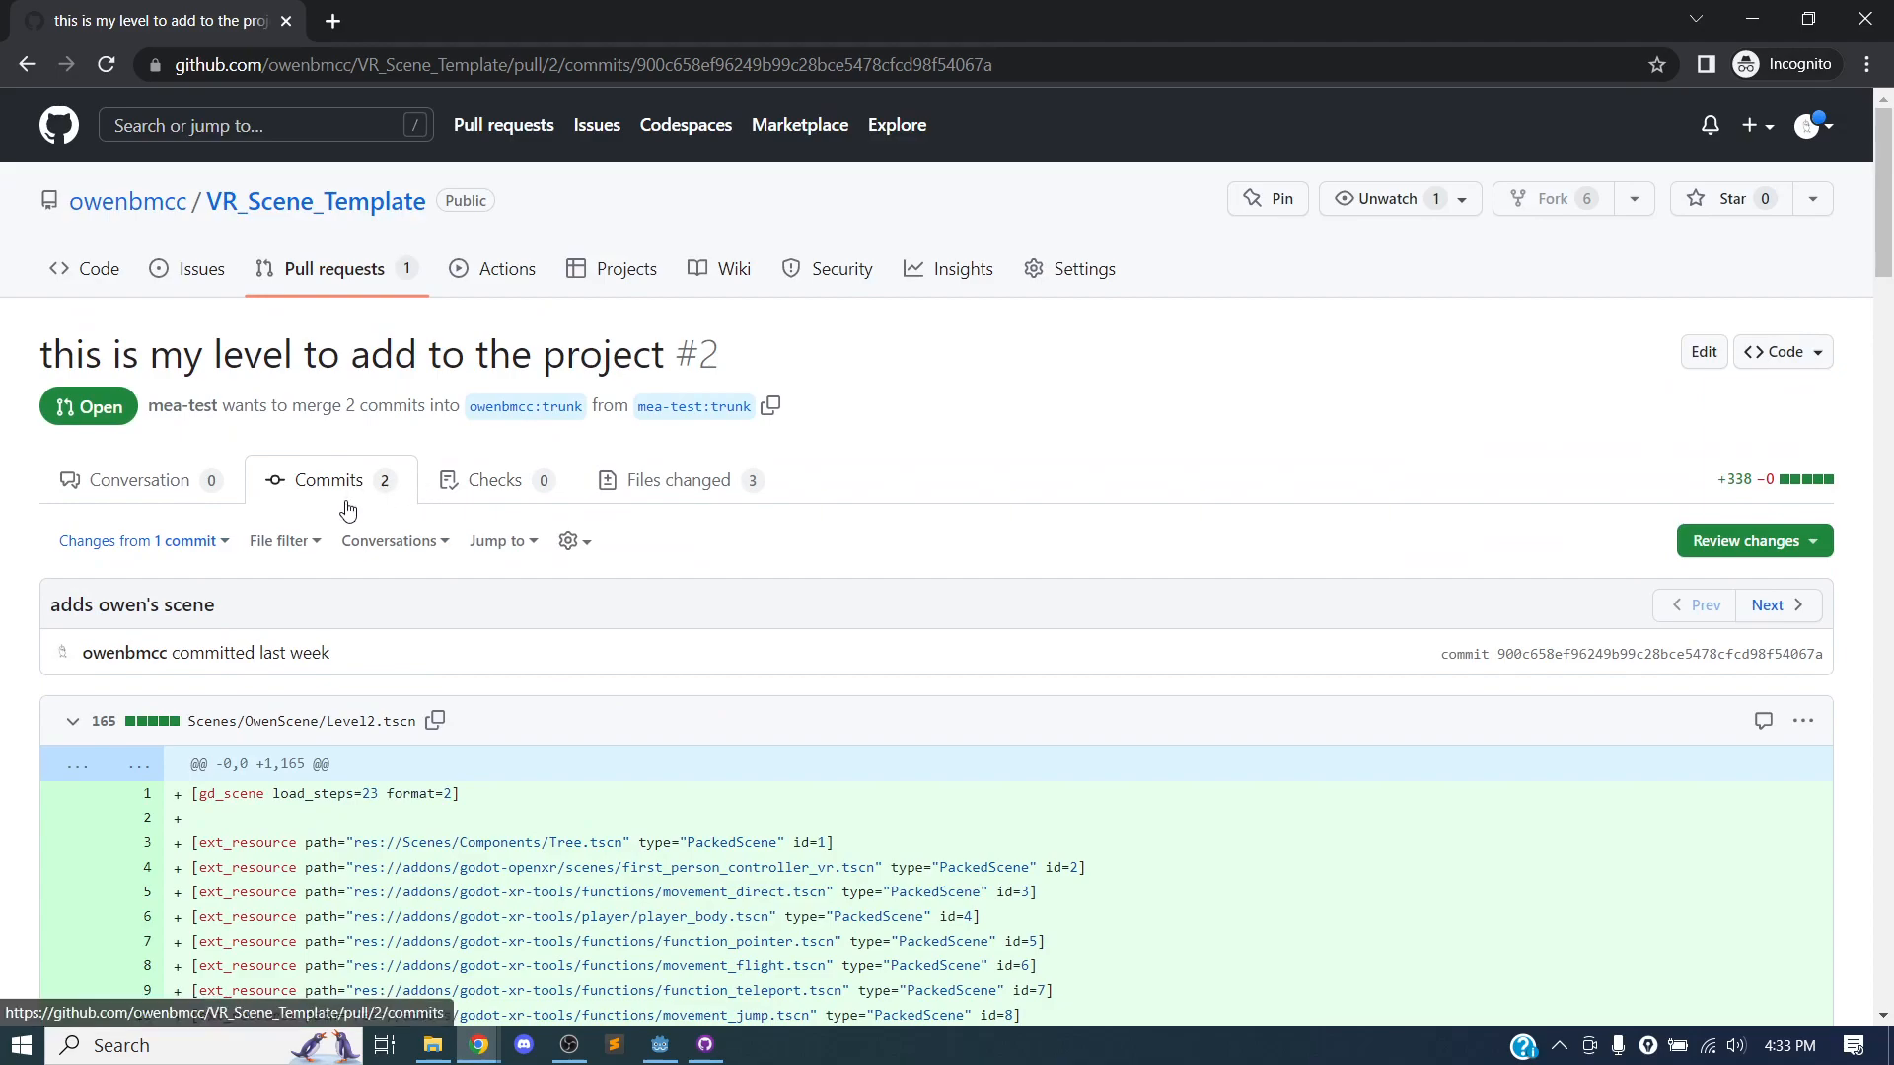
scroll(392, 512, "down", 2)
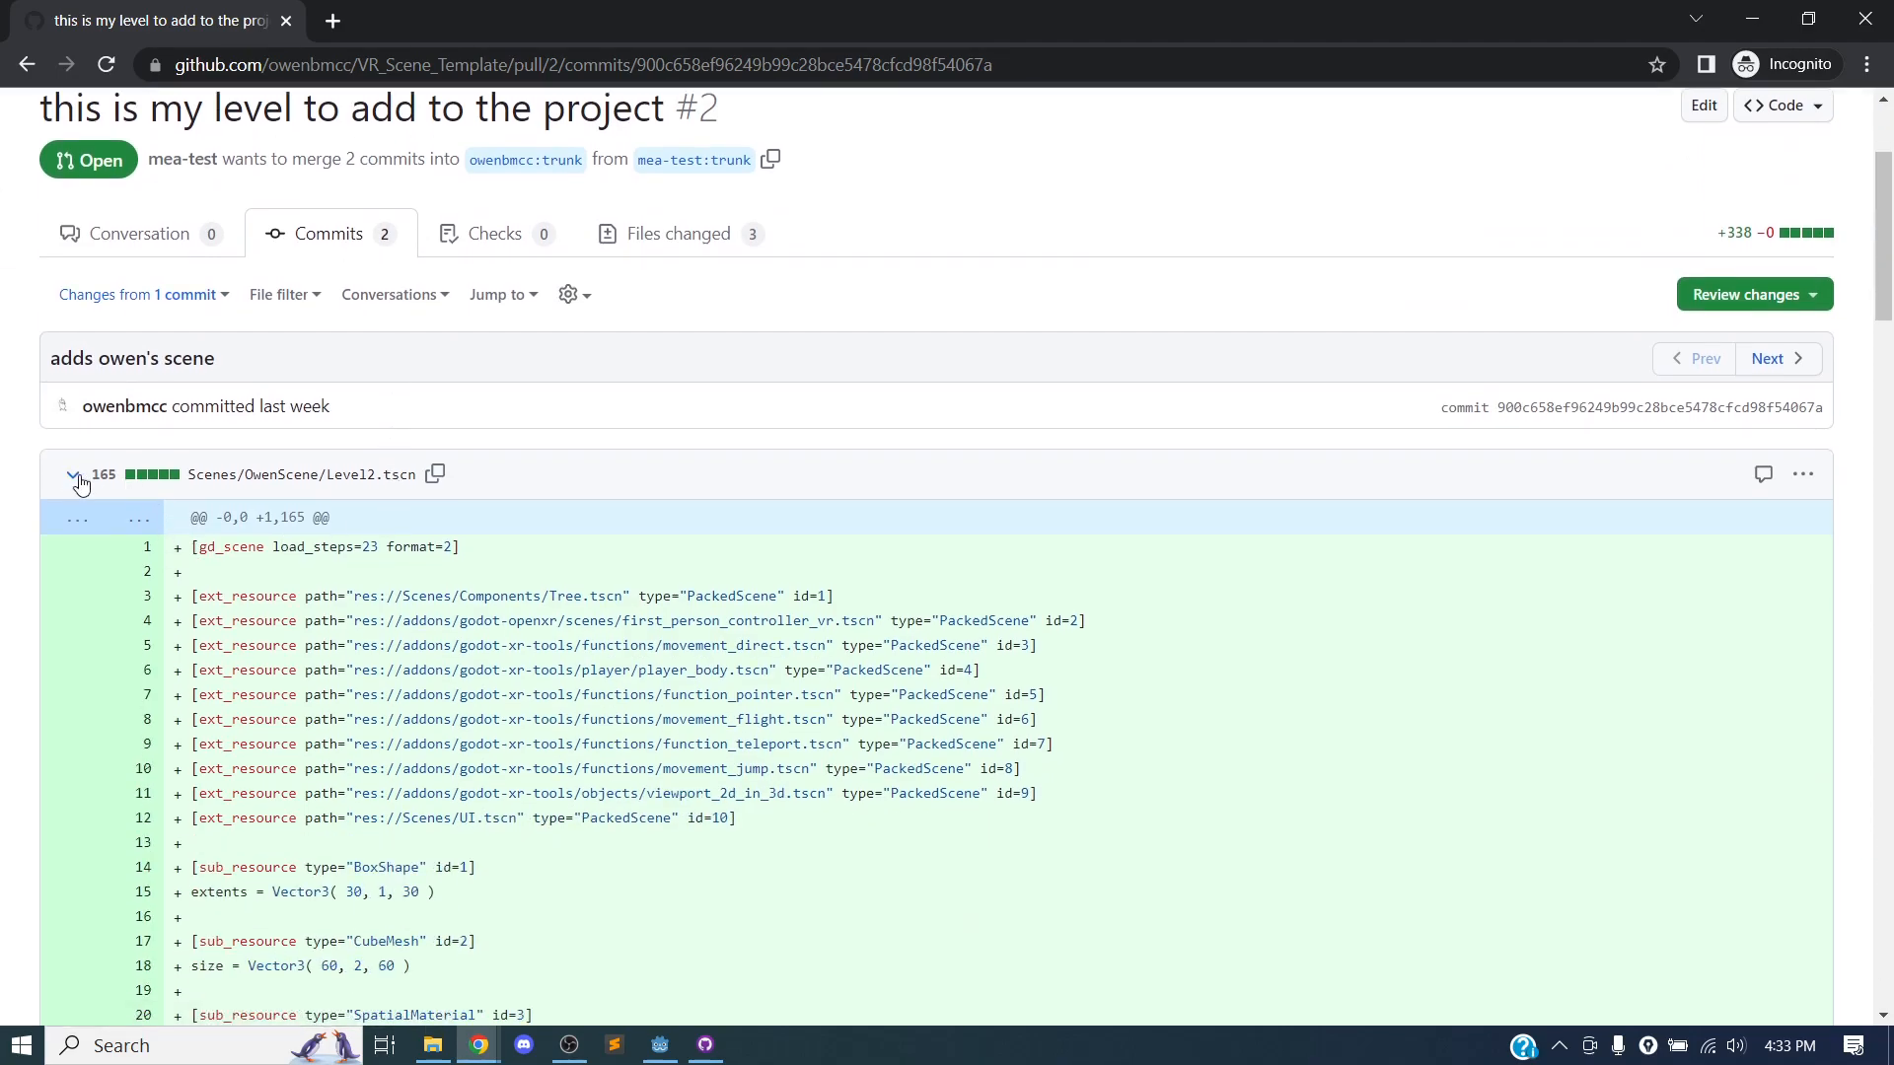
left_click(72, 478)
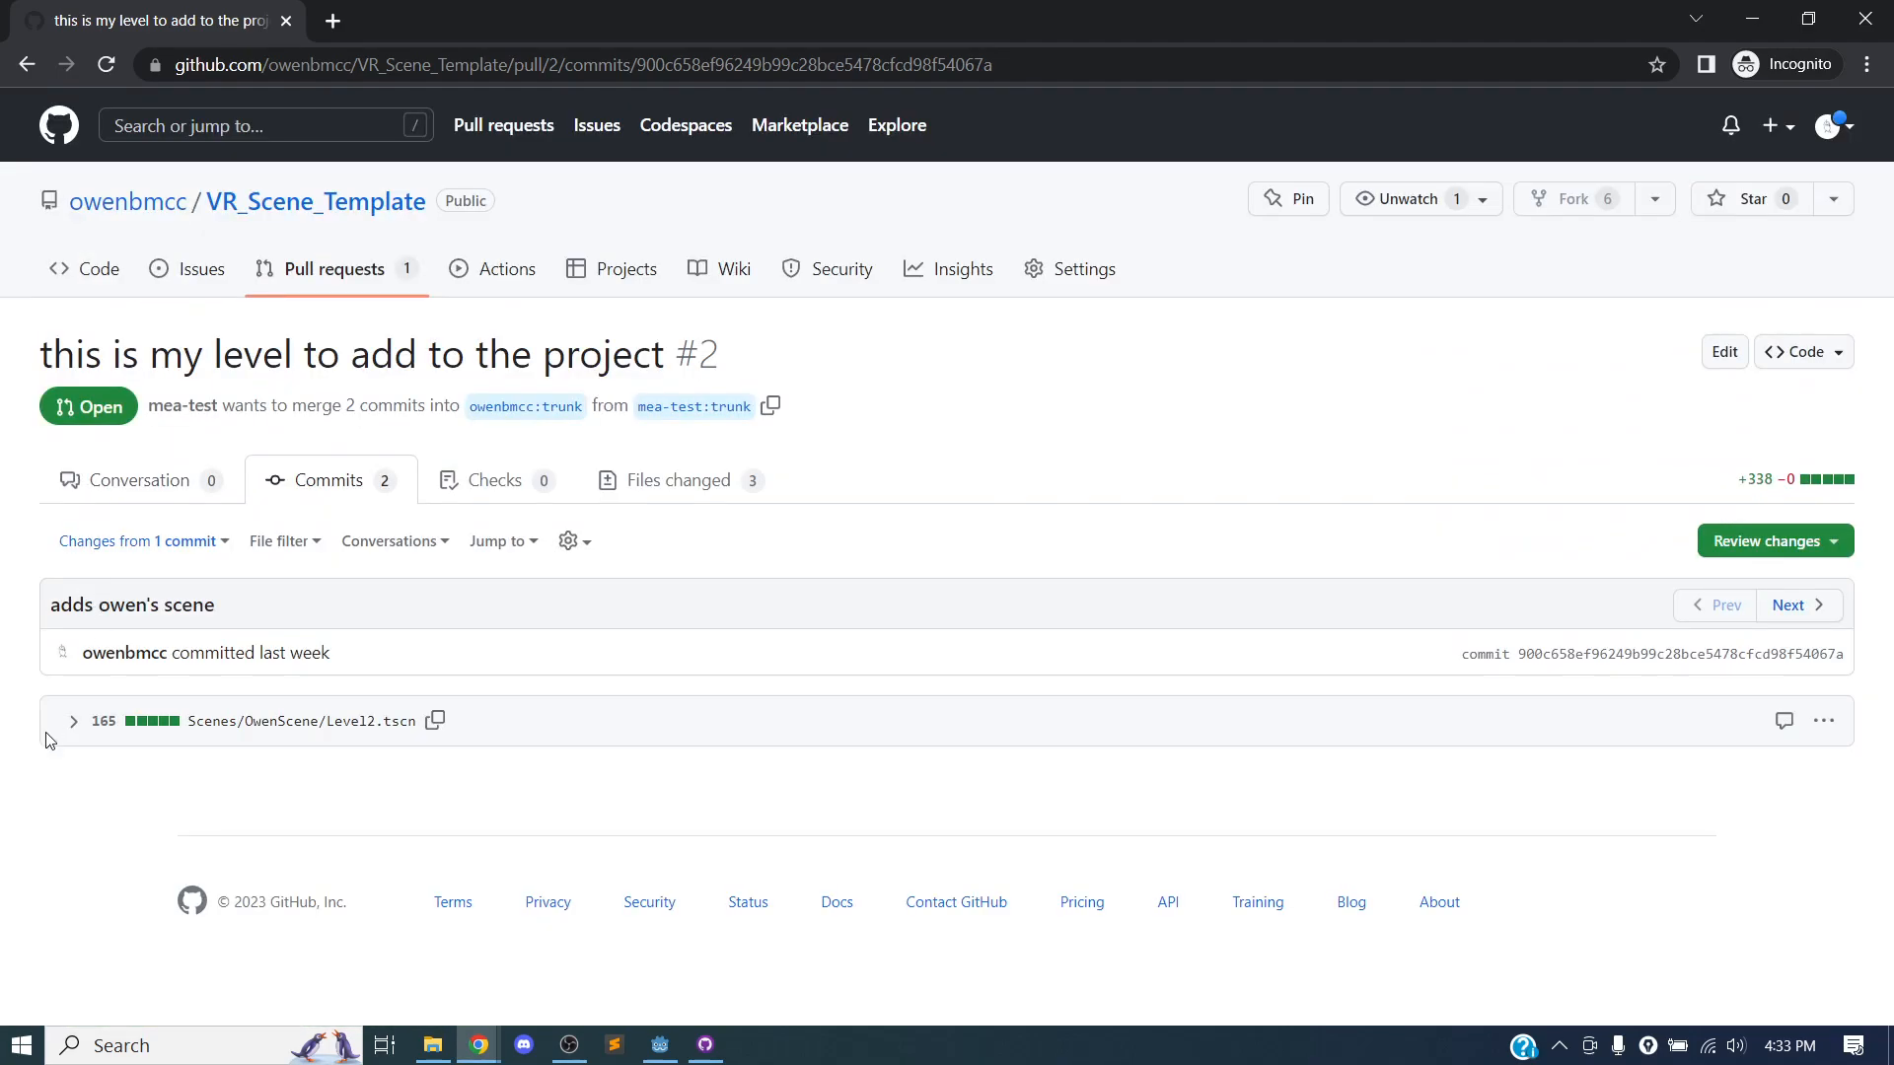
Return to the pull request's conversation and merge it into the original repository's trunk with the default commit message.
left_click(179, 492)
scroll(868, 542, "down", 6)
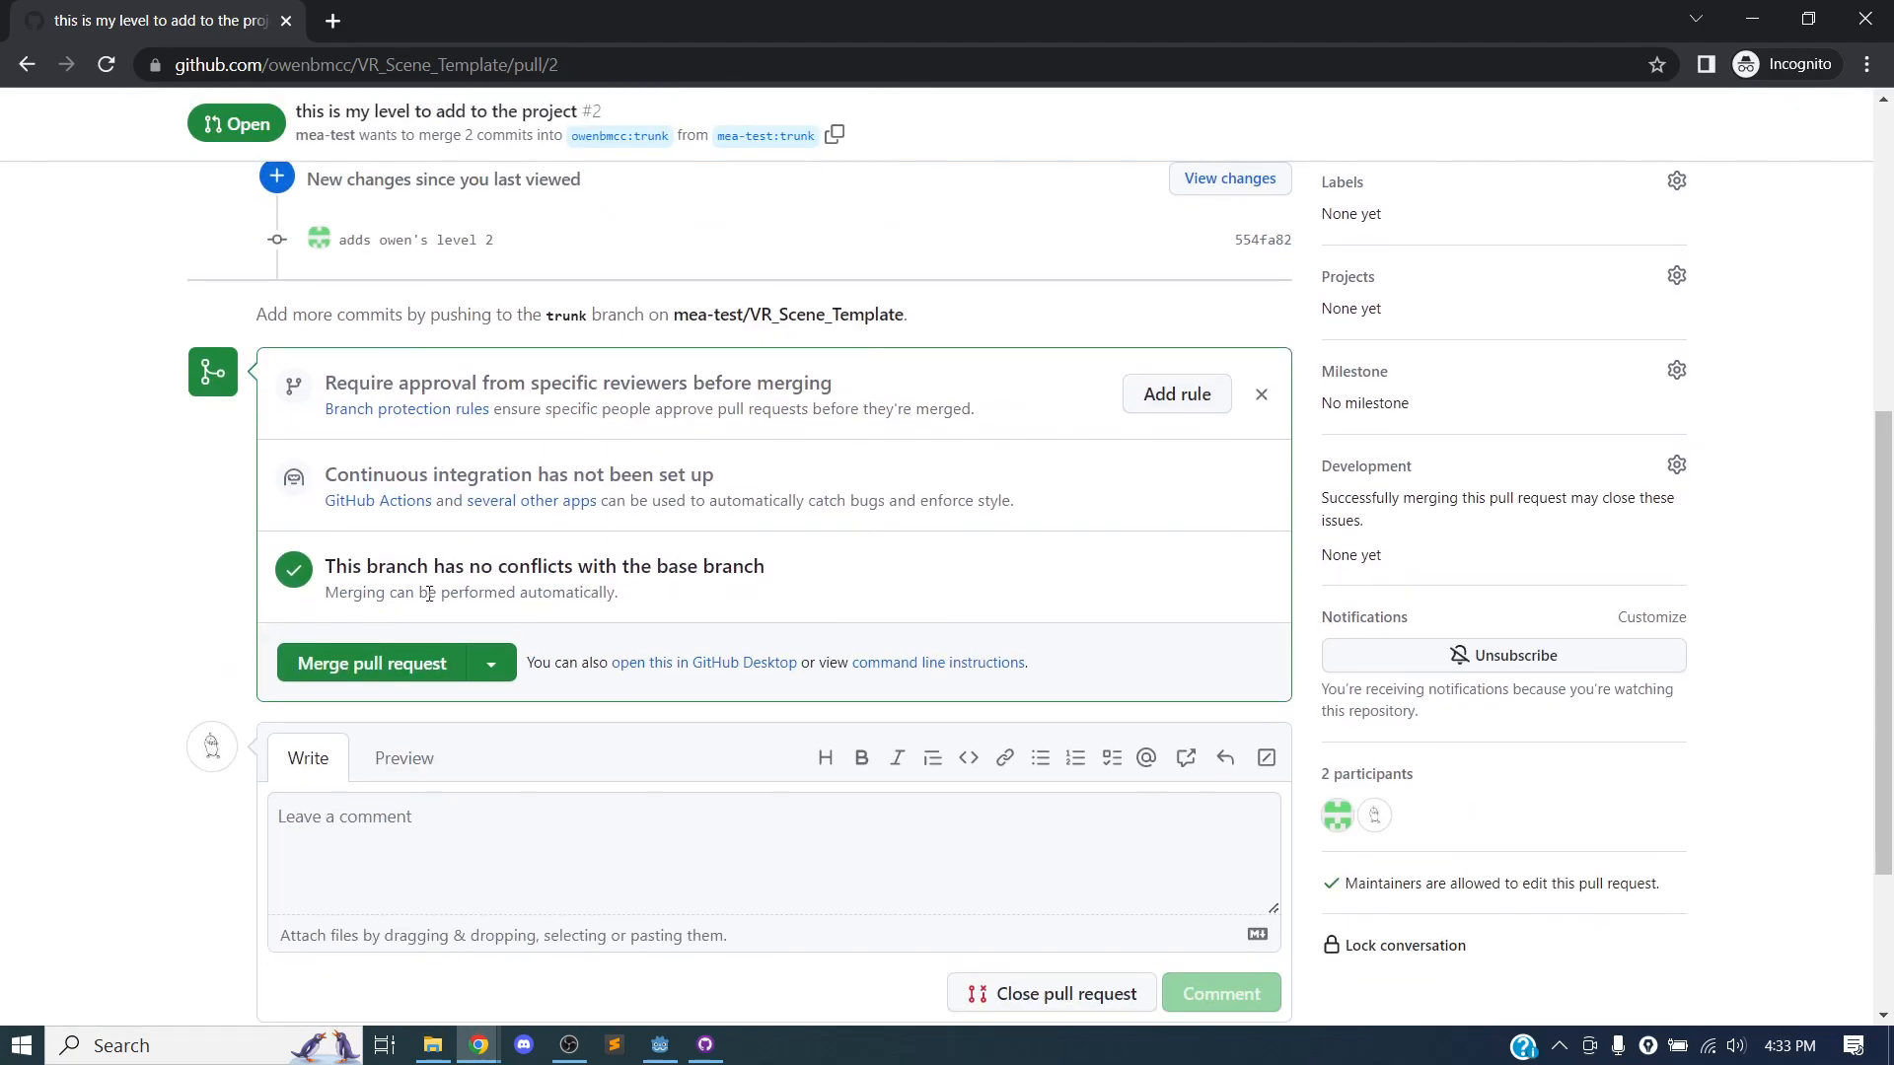
left_click(390, 676)
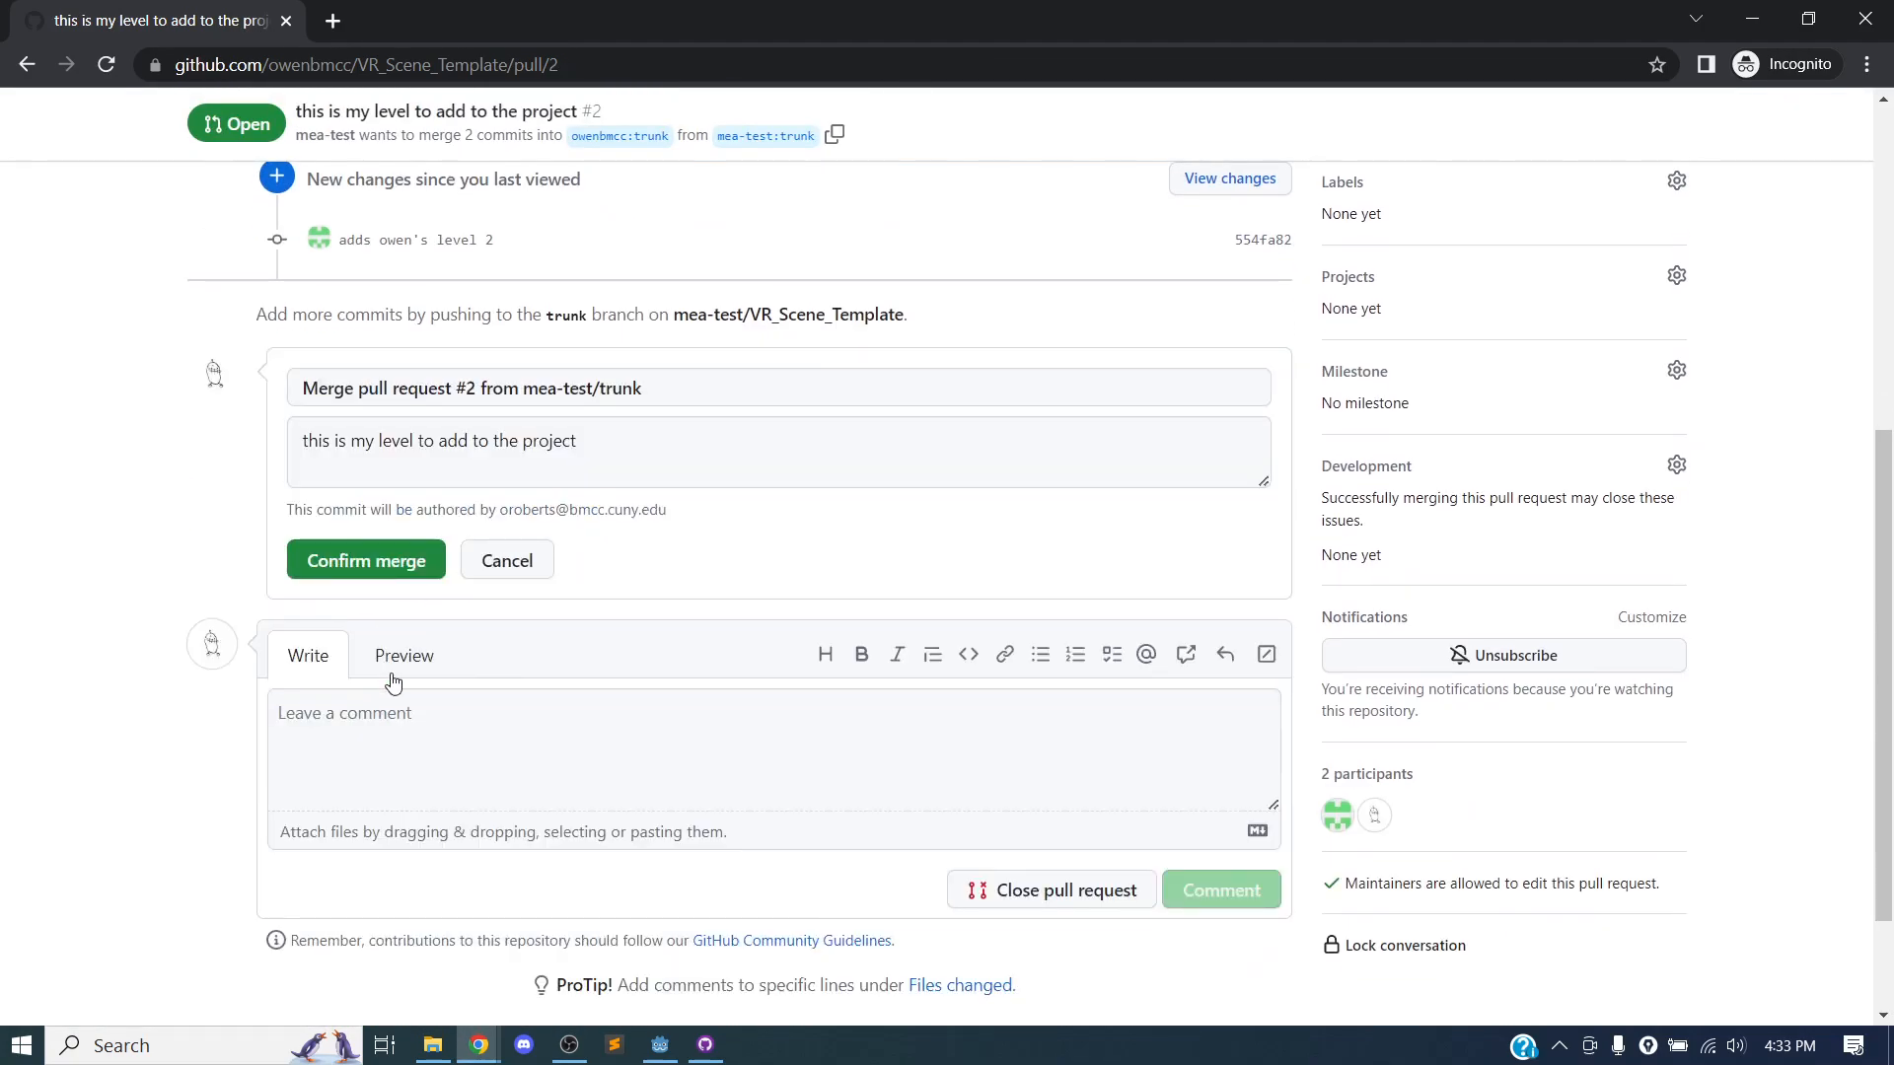
left_click(349, 577)
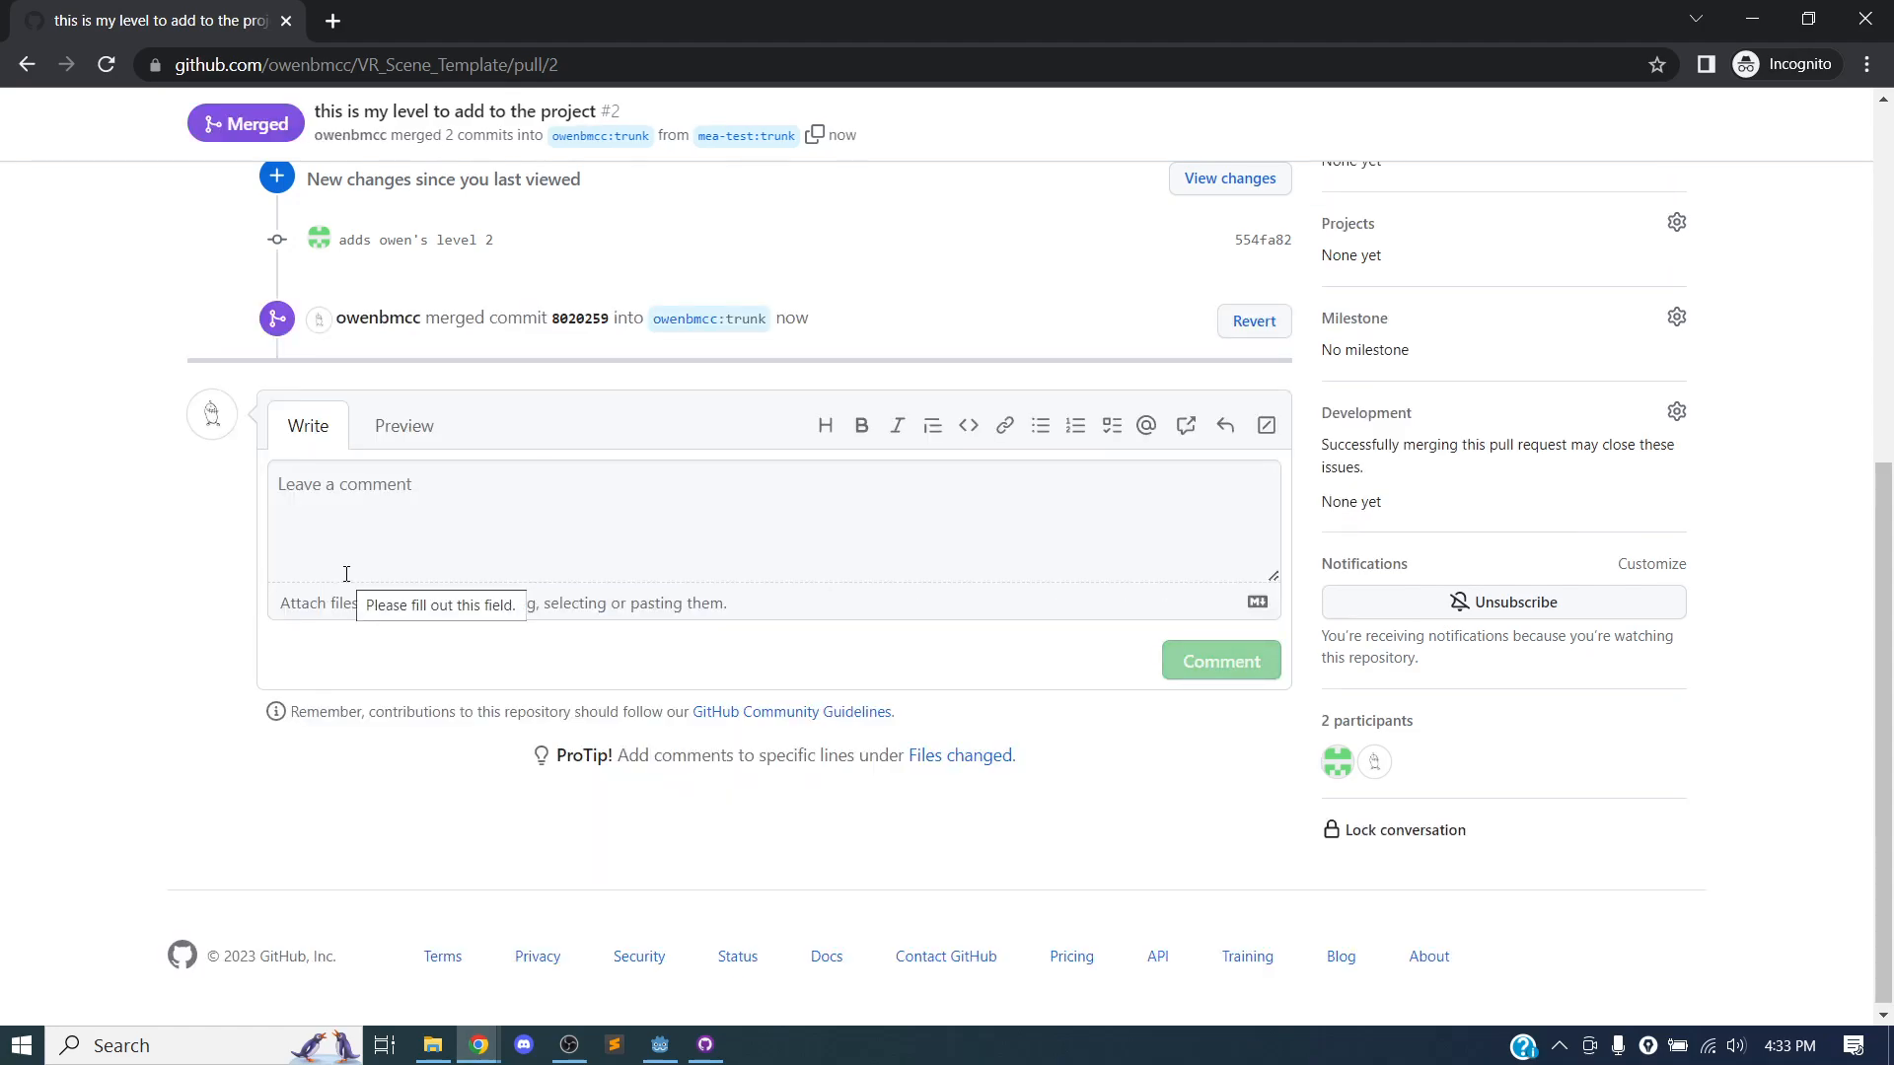
Check the merged files in the Scenes/OwensScene folder of the repository and return to its root.
scroll(415, 444, "up", 6)
left_click(111, 278)
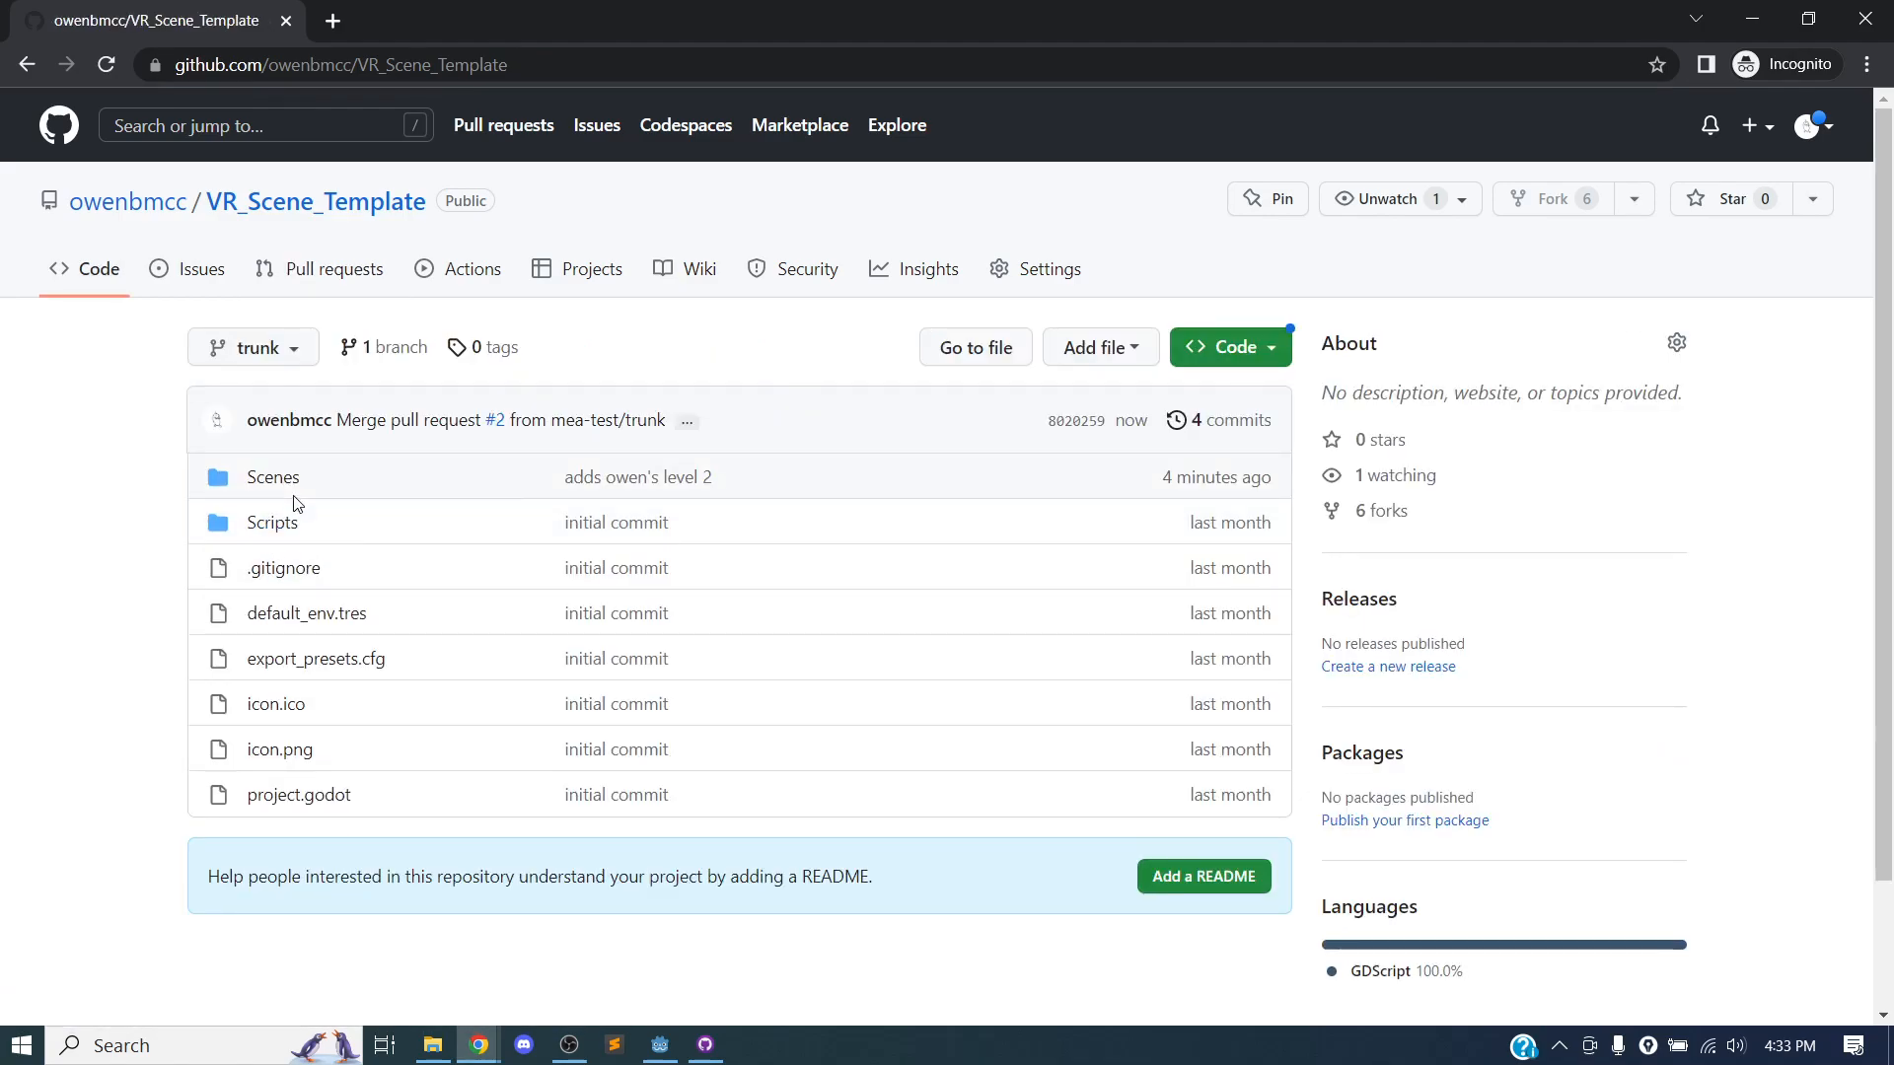
left_click(294, 476)
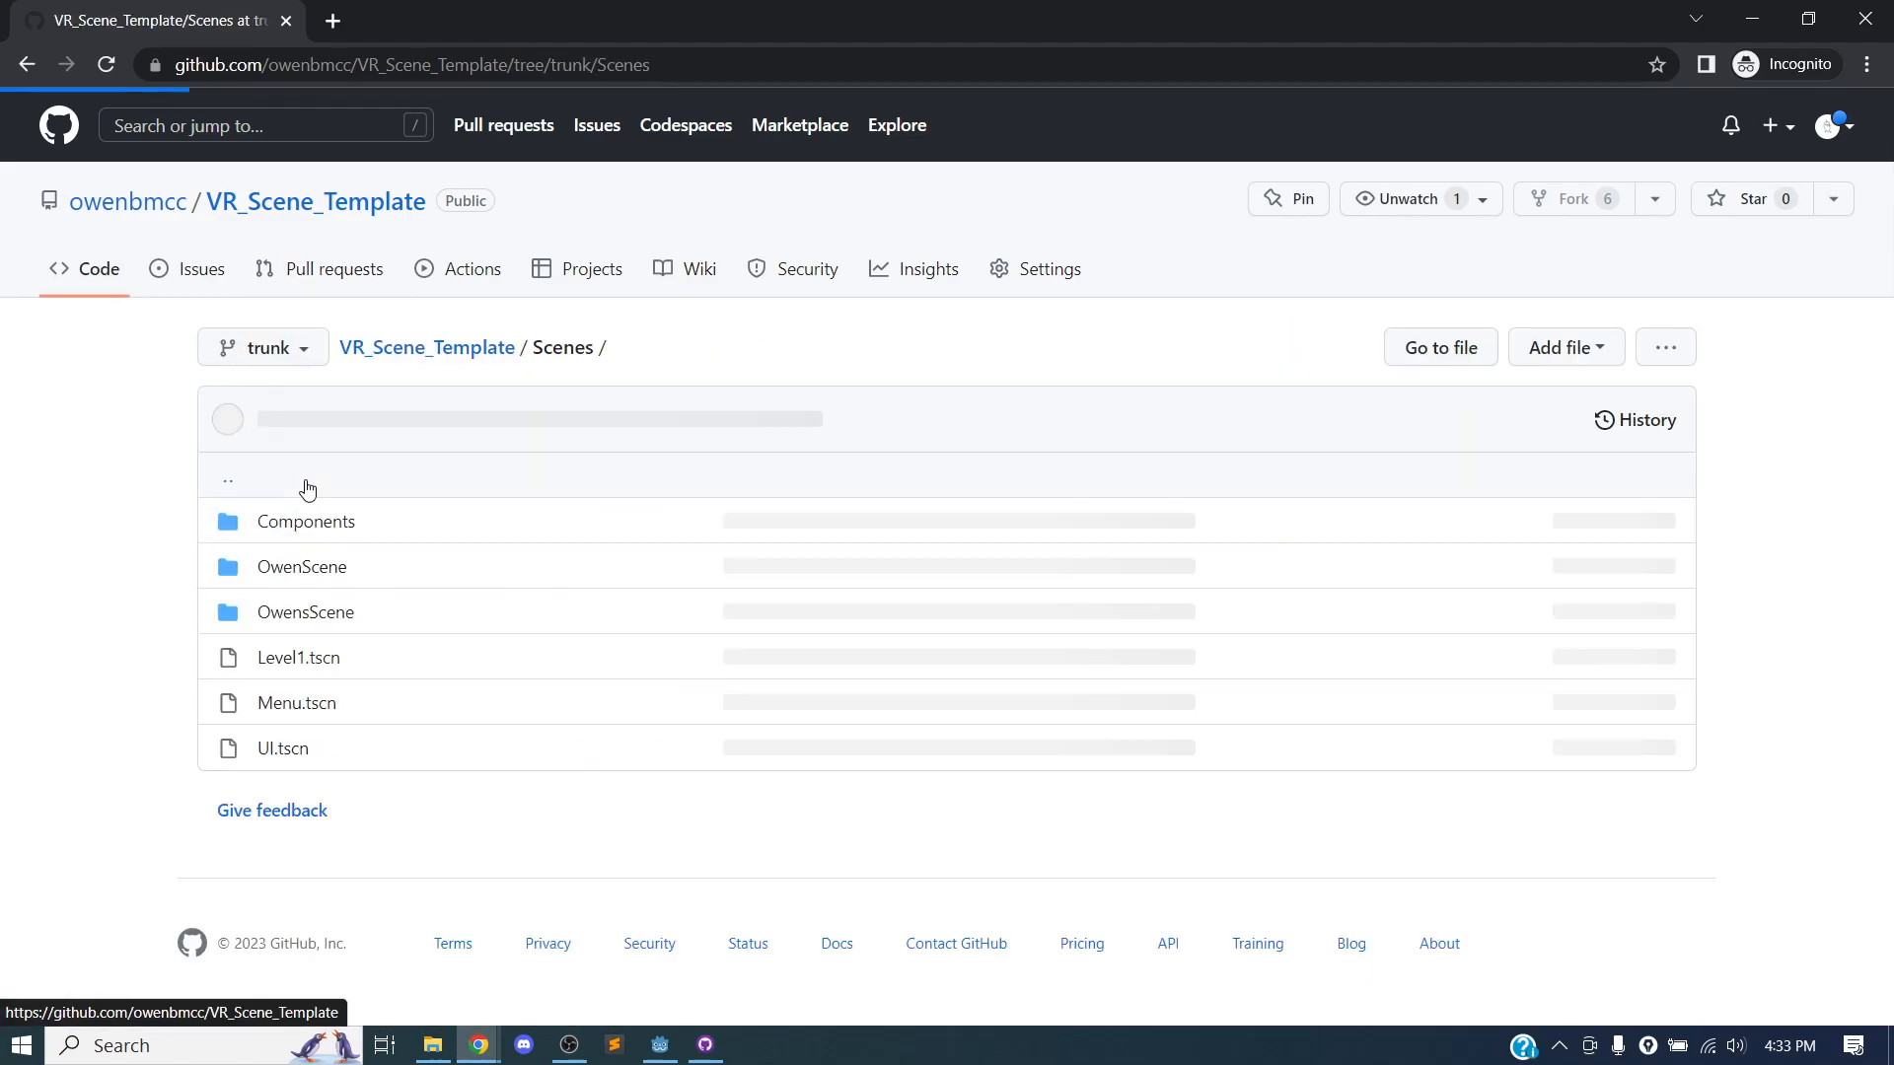
left_click(307, 613)
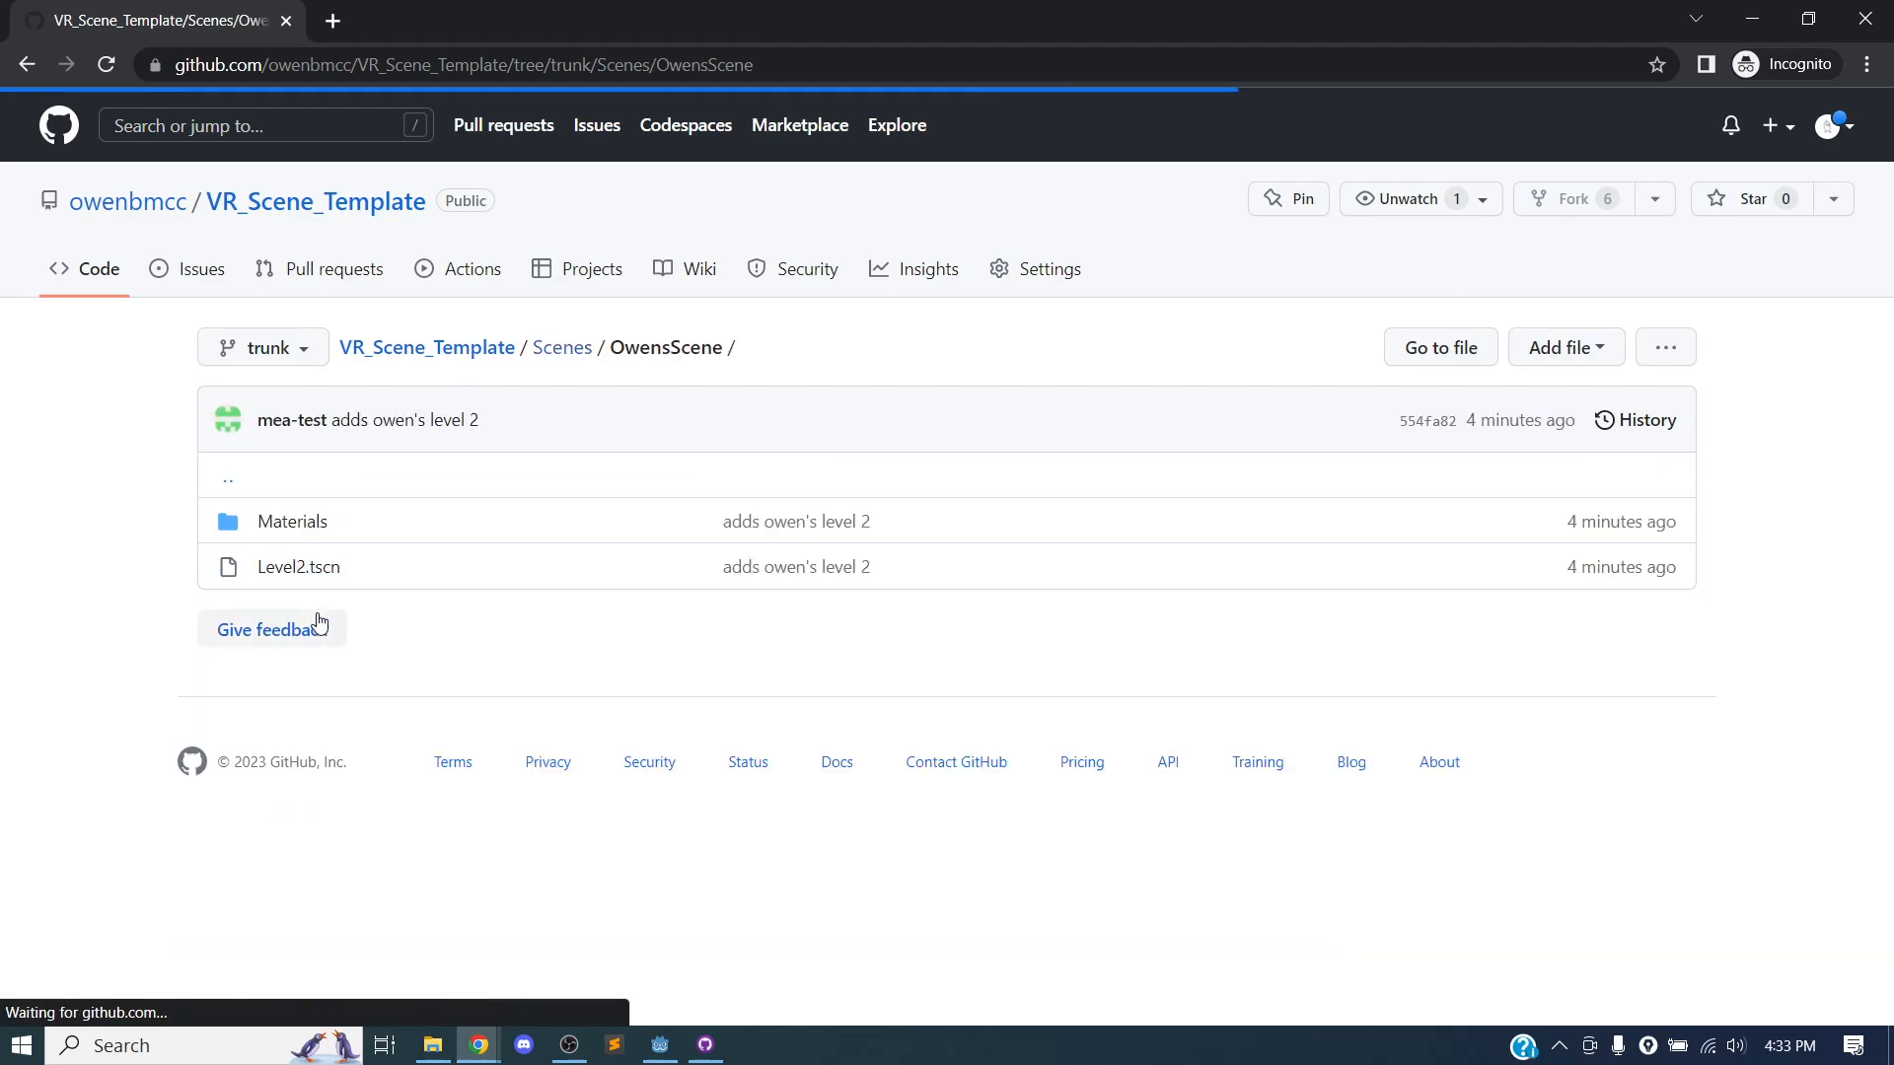
left_click(457, 350)
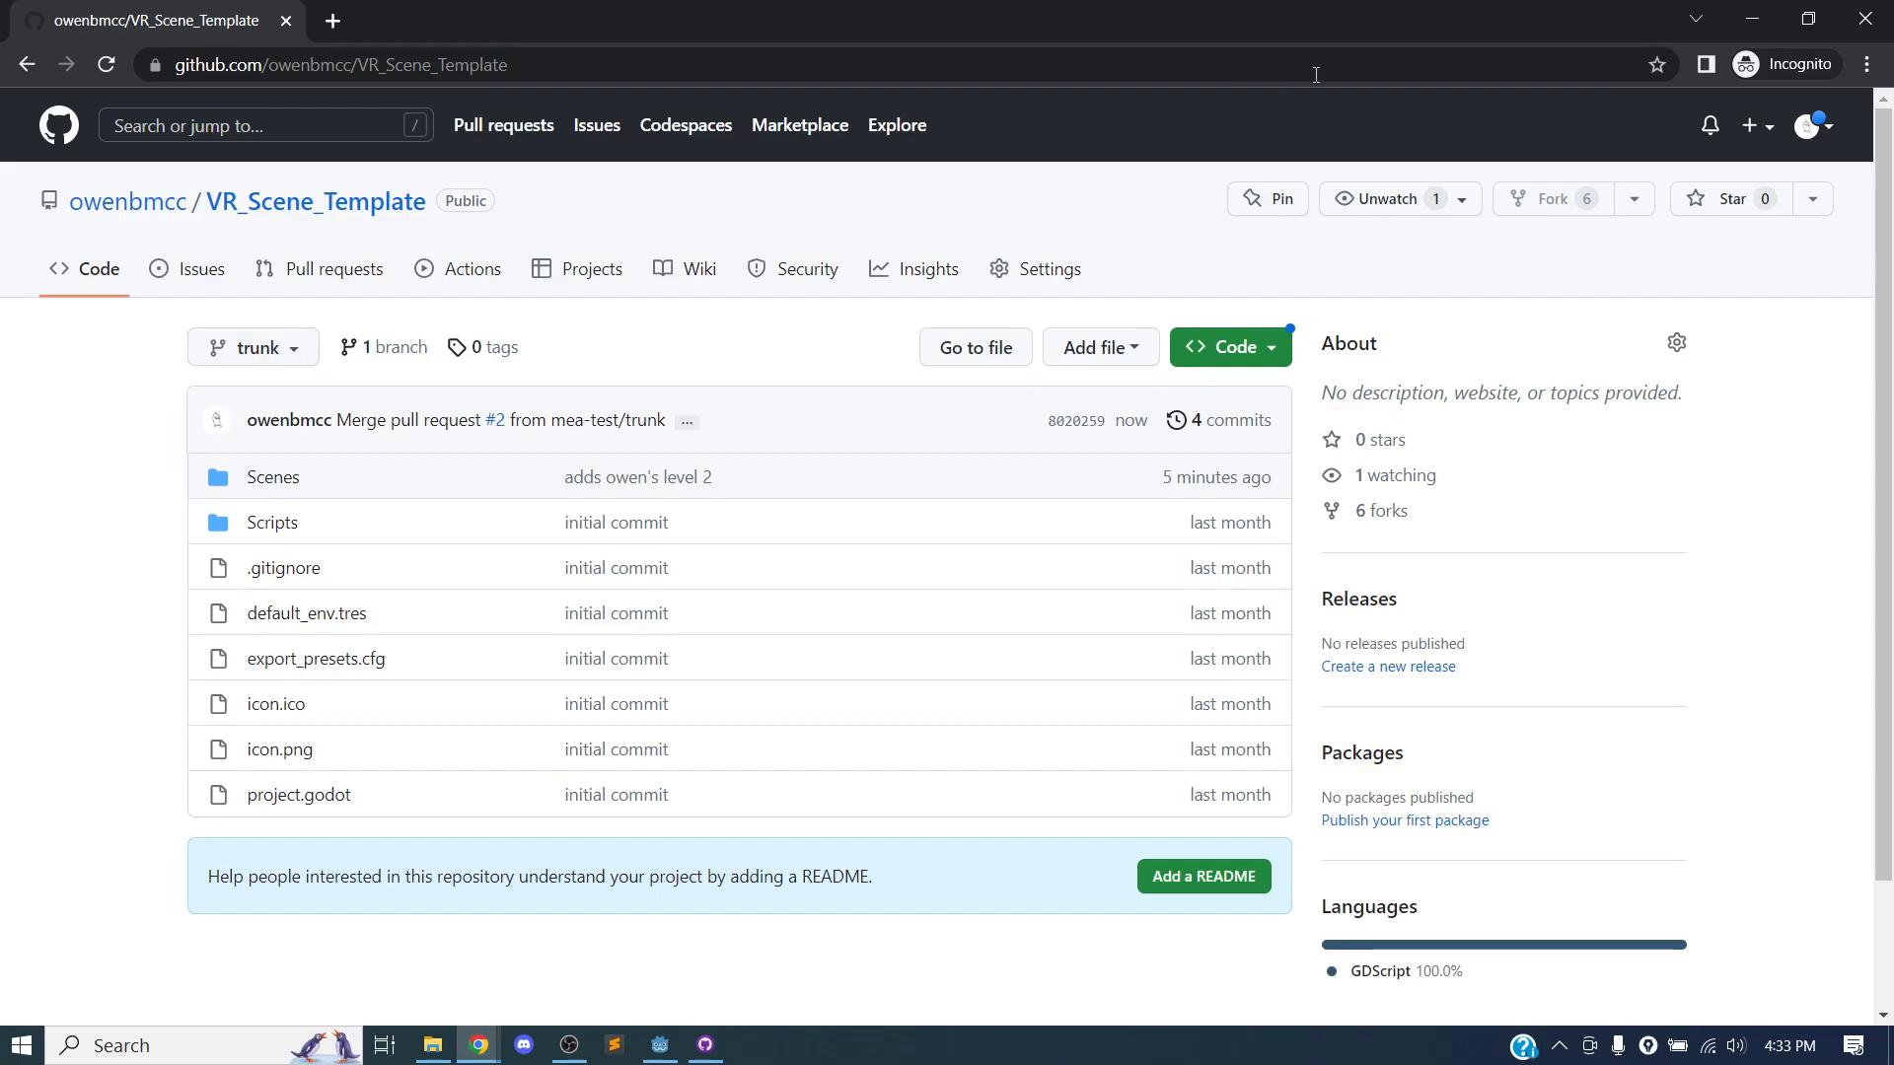
Leave the incognito window and read the closing instructions on the Virtual Reality course page, highlighting the sentence about the in-class build demonstration.
left_click(1764, 24)
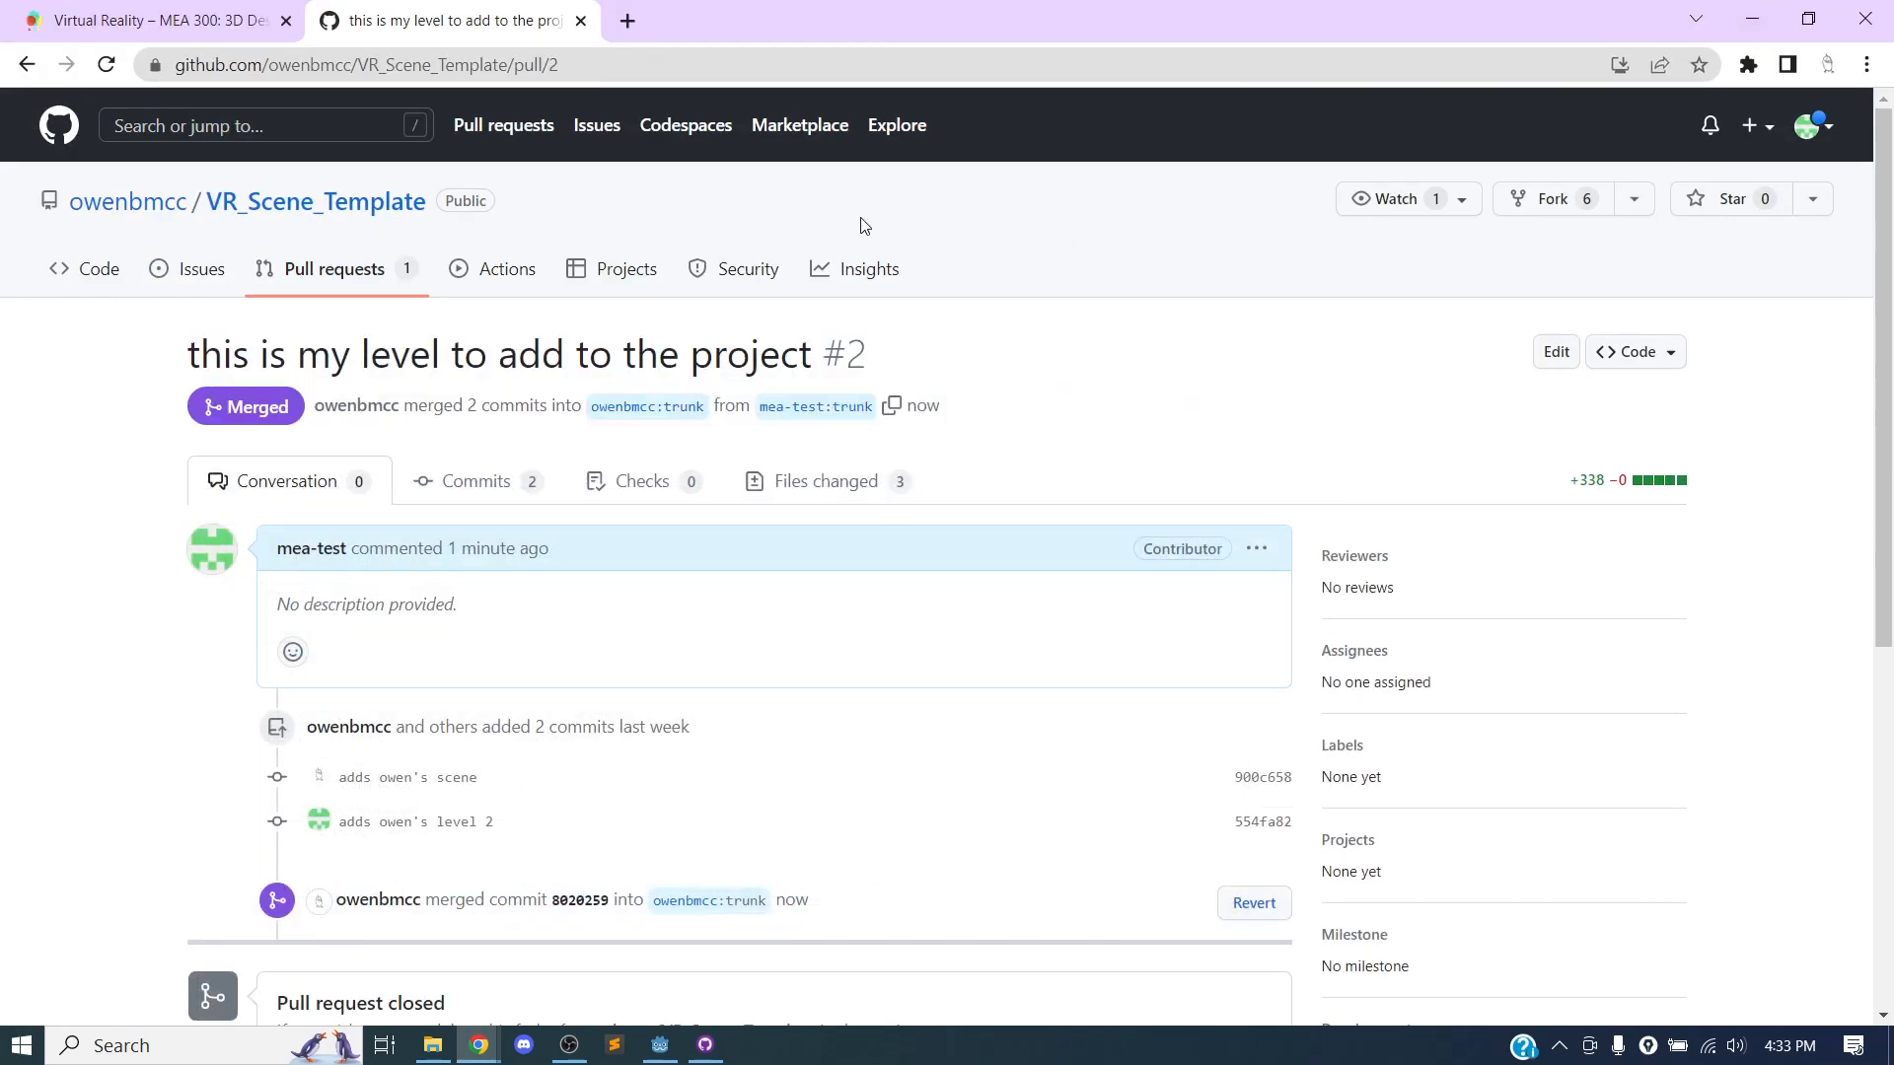
left_click(223, 24)
scroll(662, 377, "down", 10)
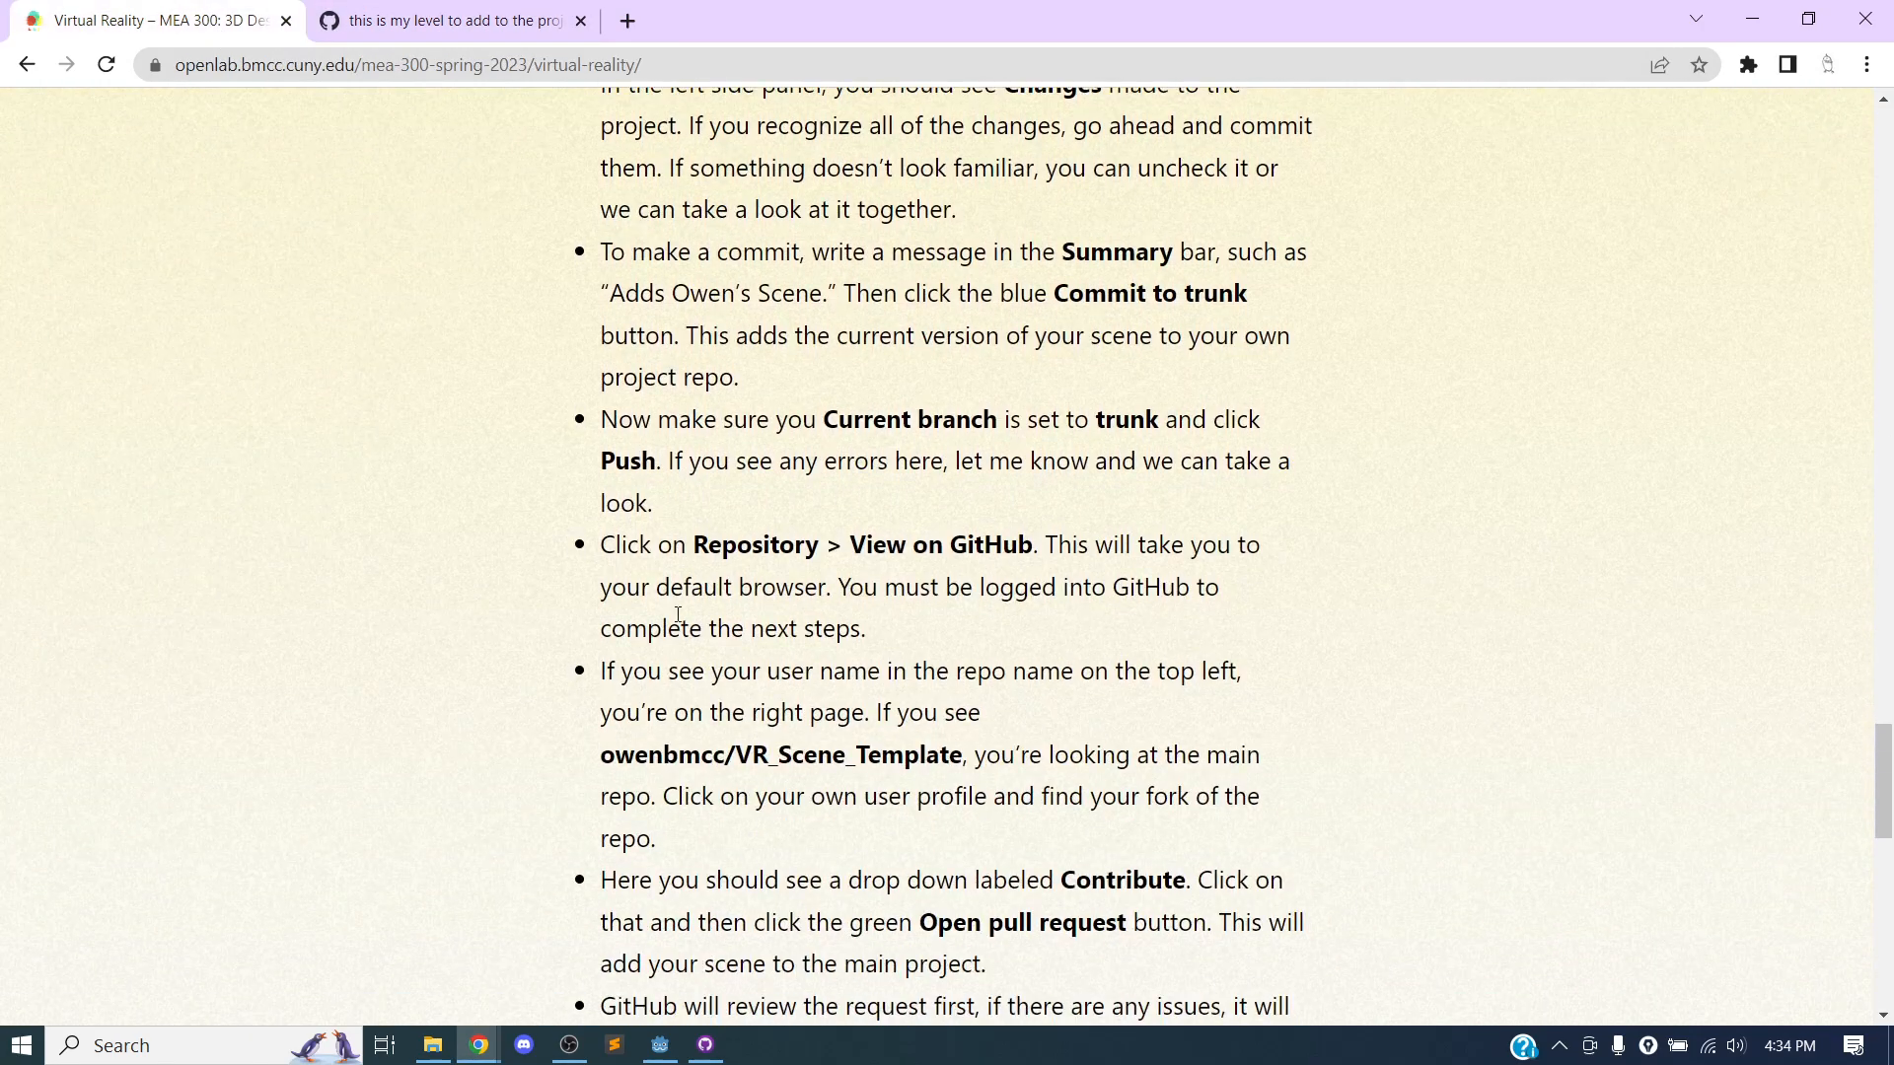
scroll(732, 464, "down", 5)
scroll(732, 464, "down", 4)
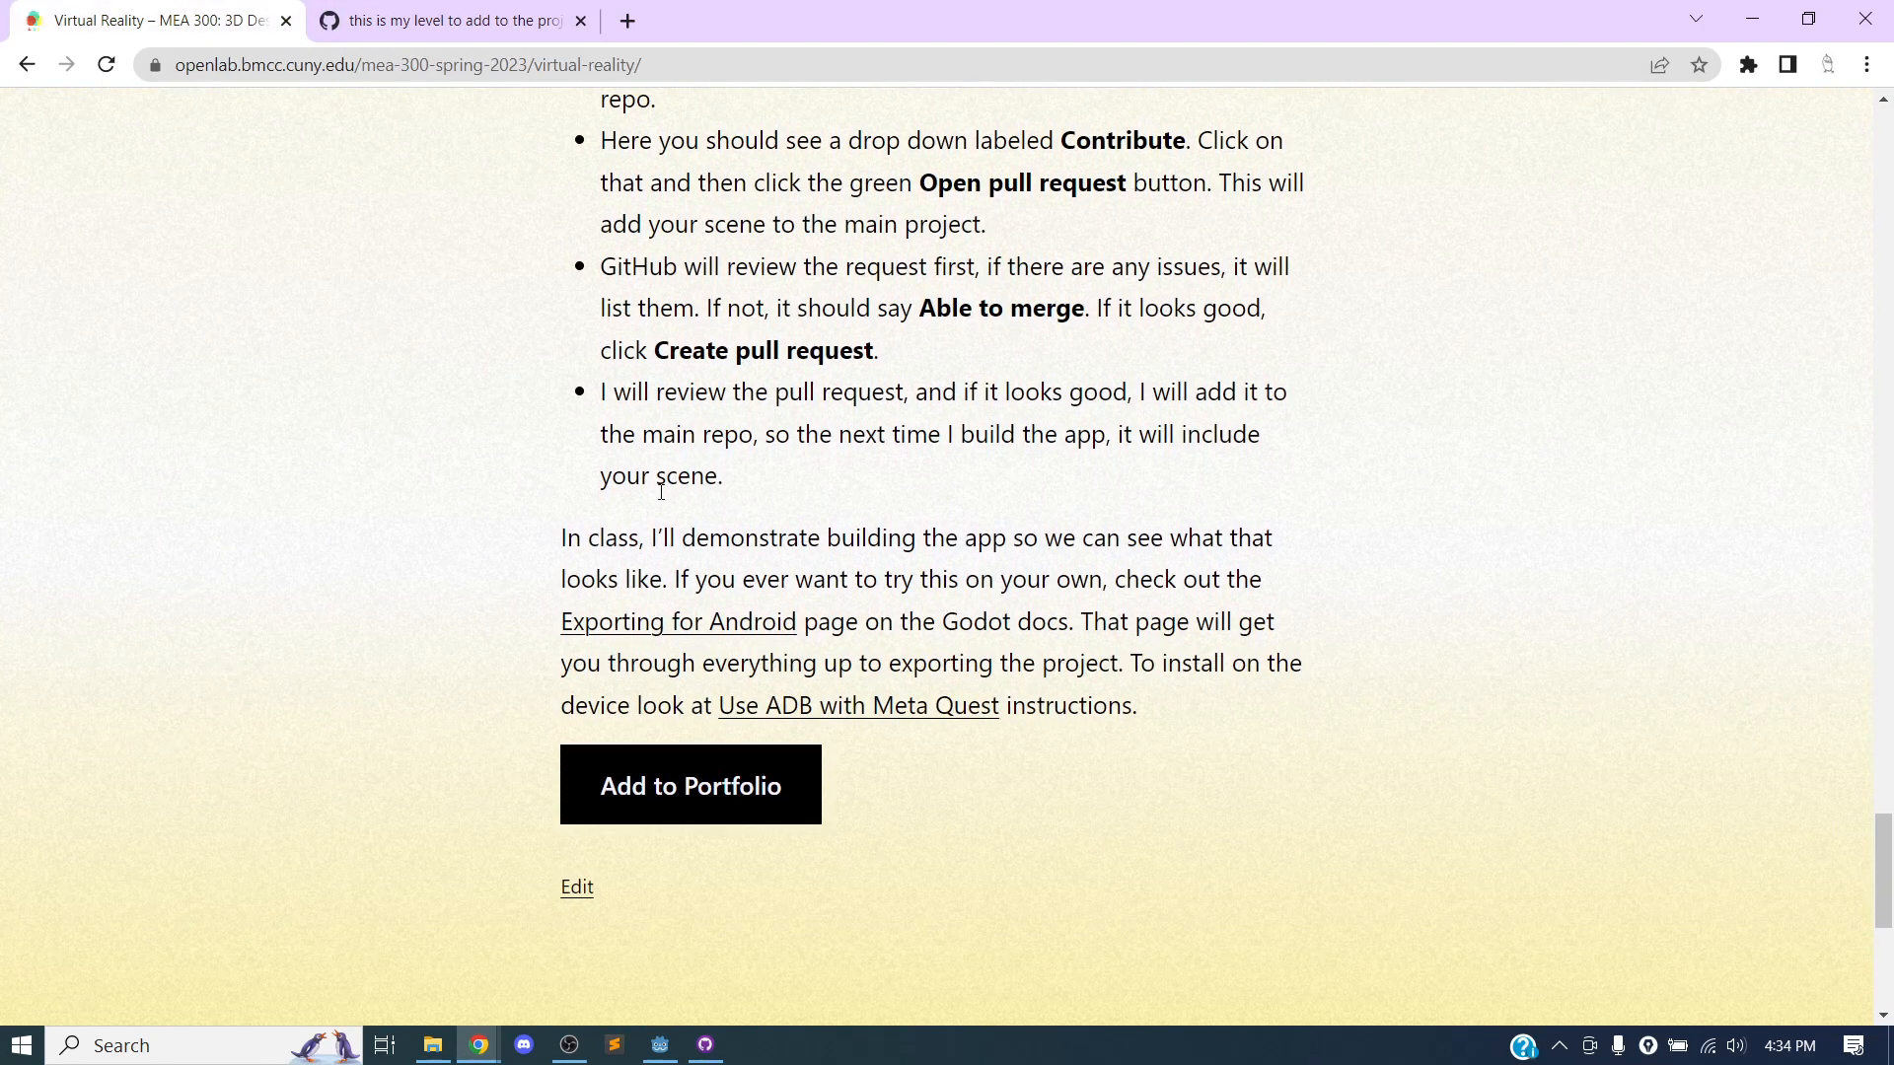
left_click_drag(563, 539, 668, 580)
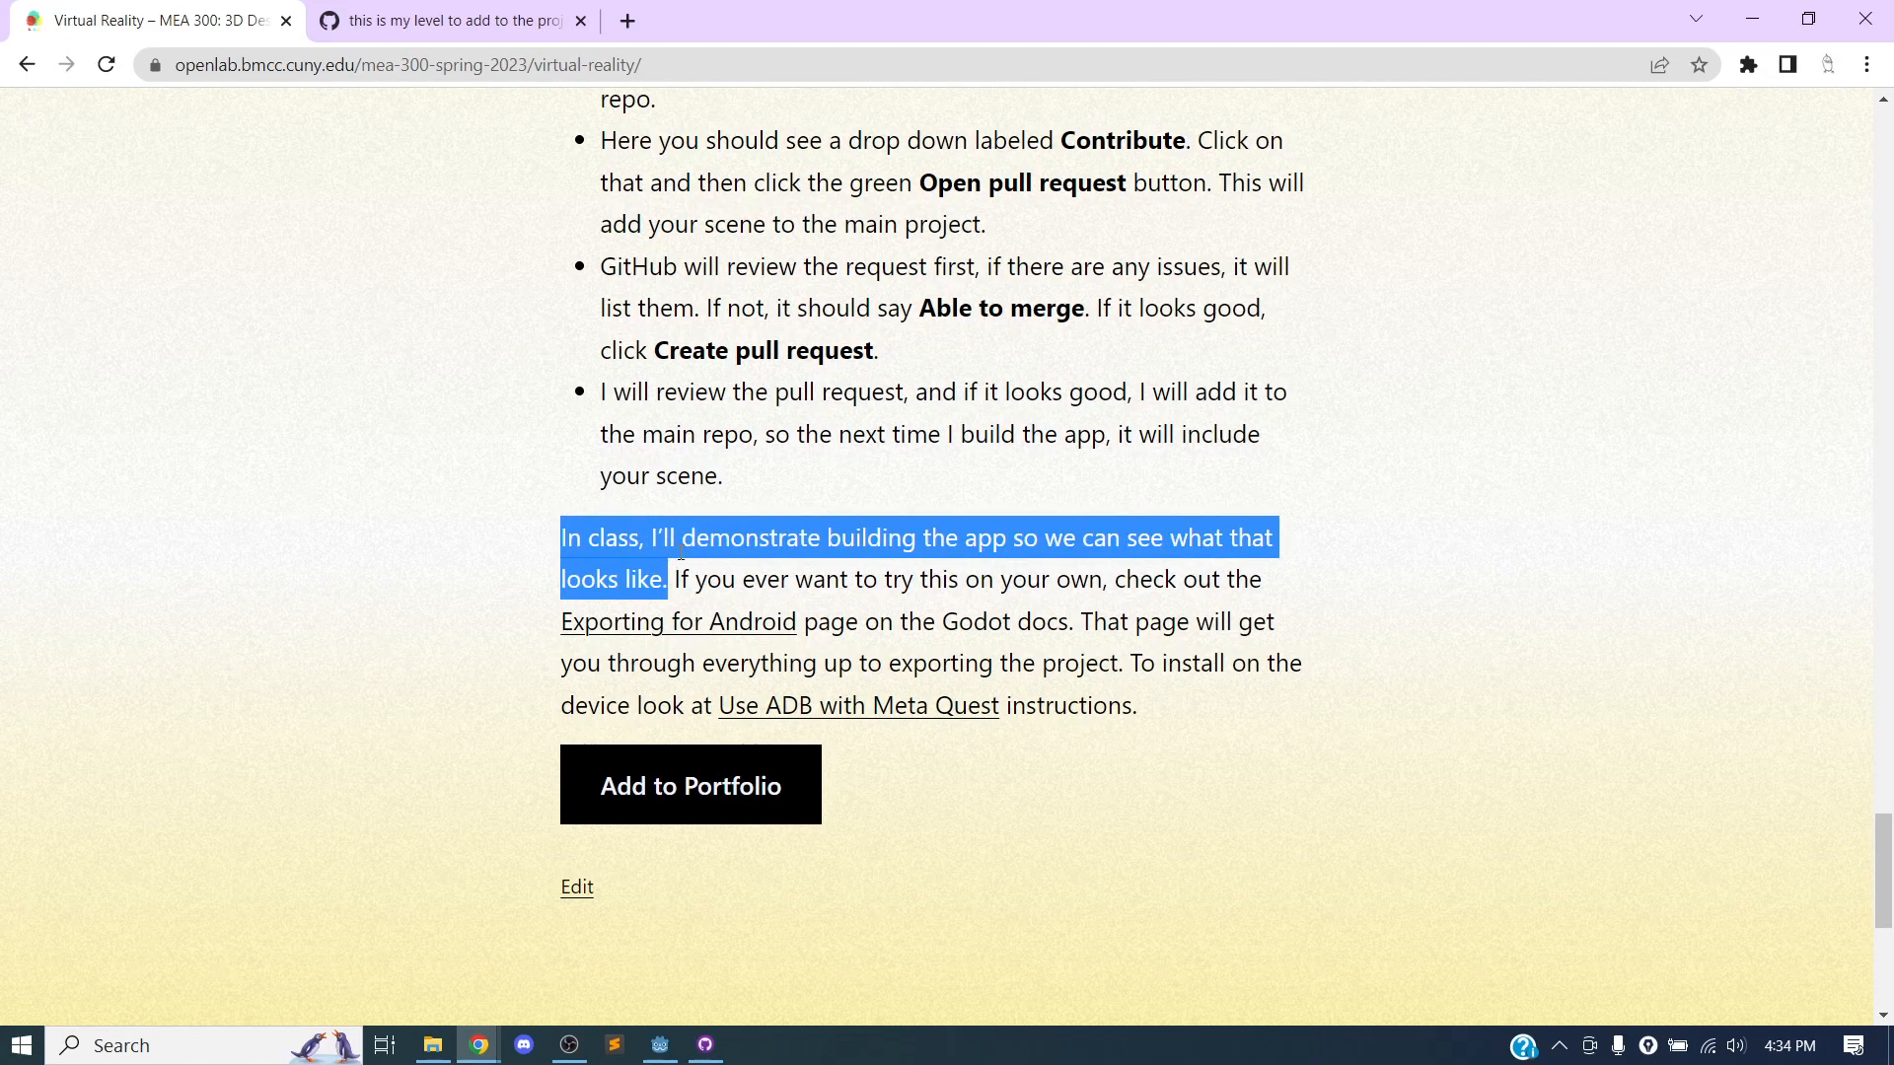
scroll(720, 522, "down", 1)
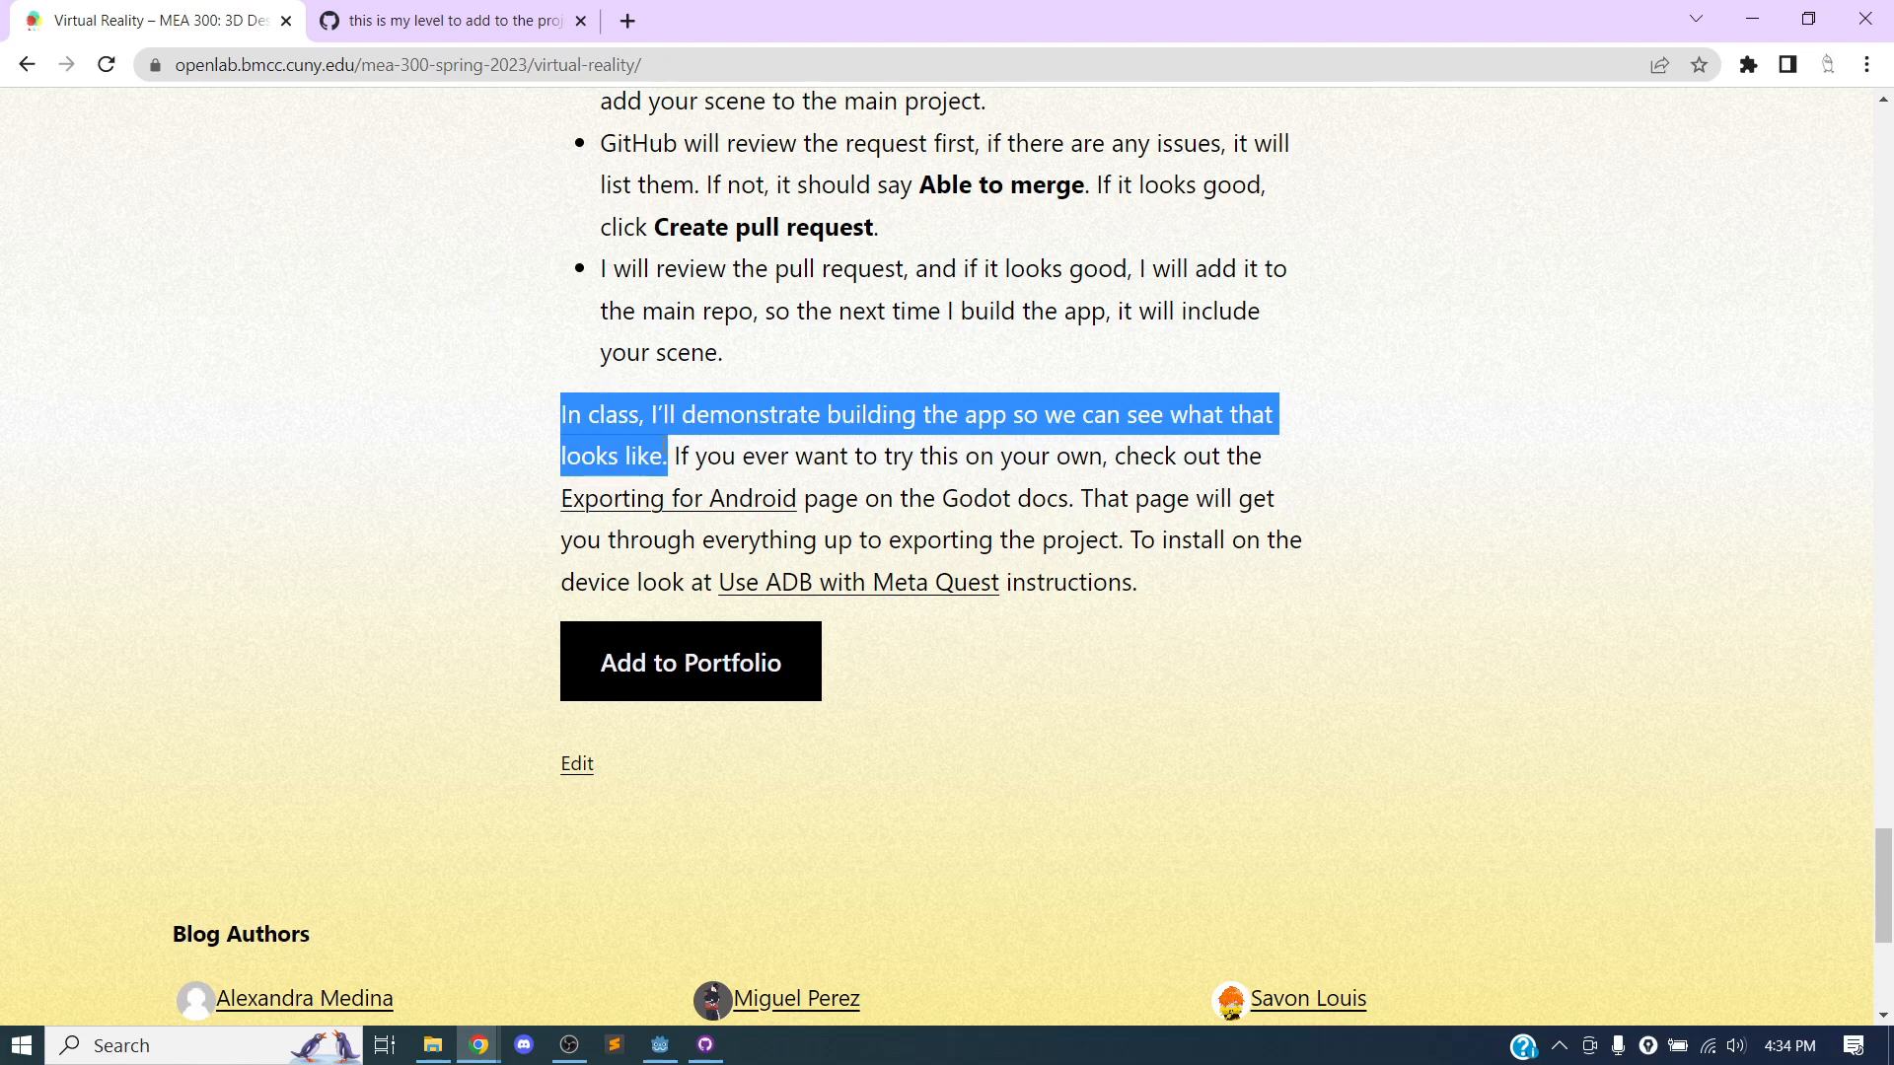
Open the Godot documentation on Exporting for Android from the course page and highlight its heading.
left_click(690, 444)
left_click(657, 496)
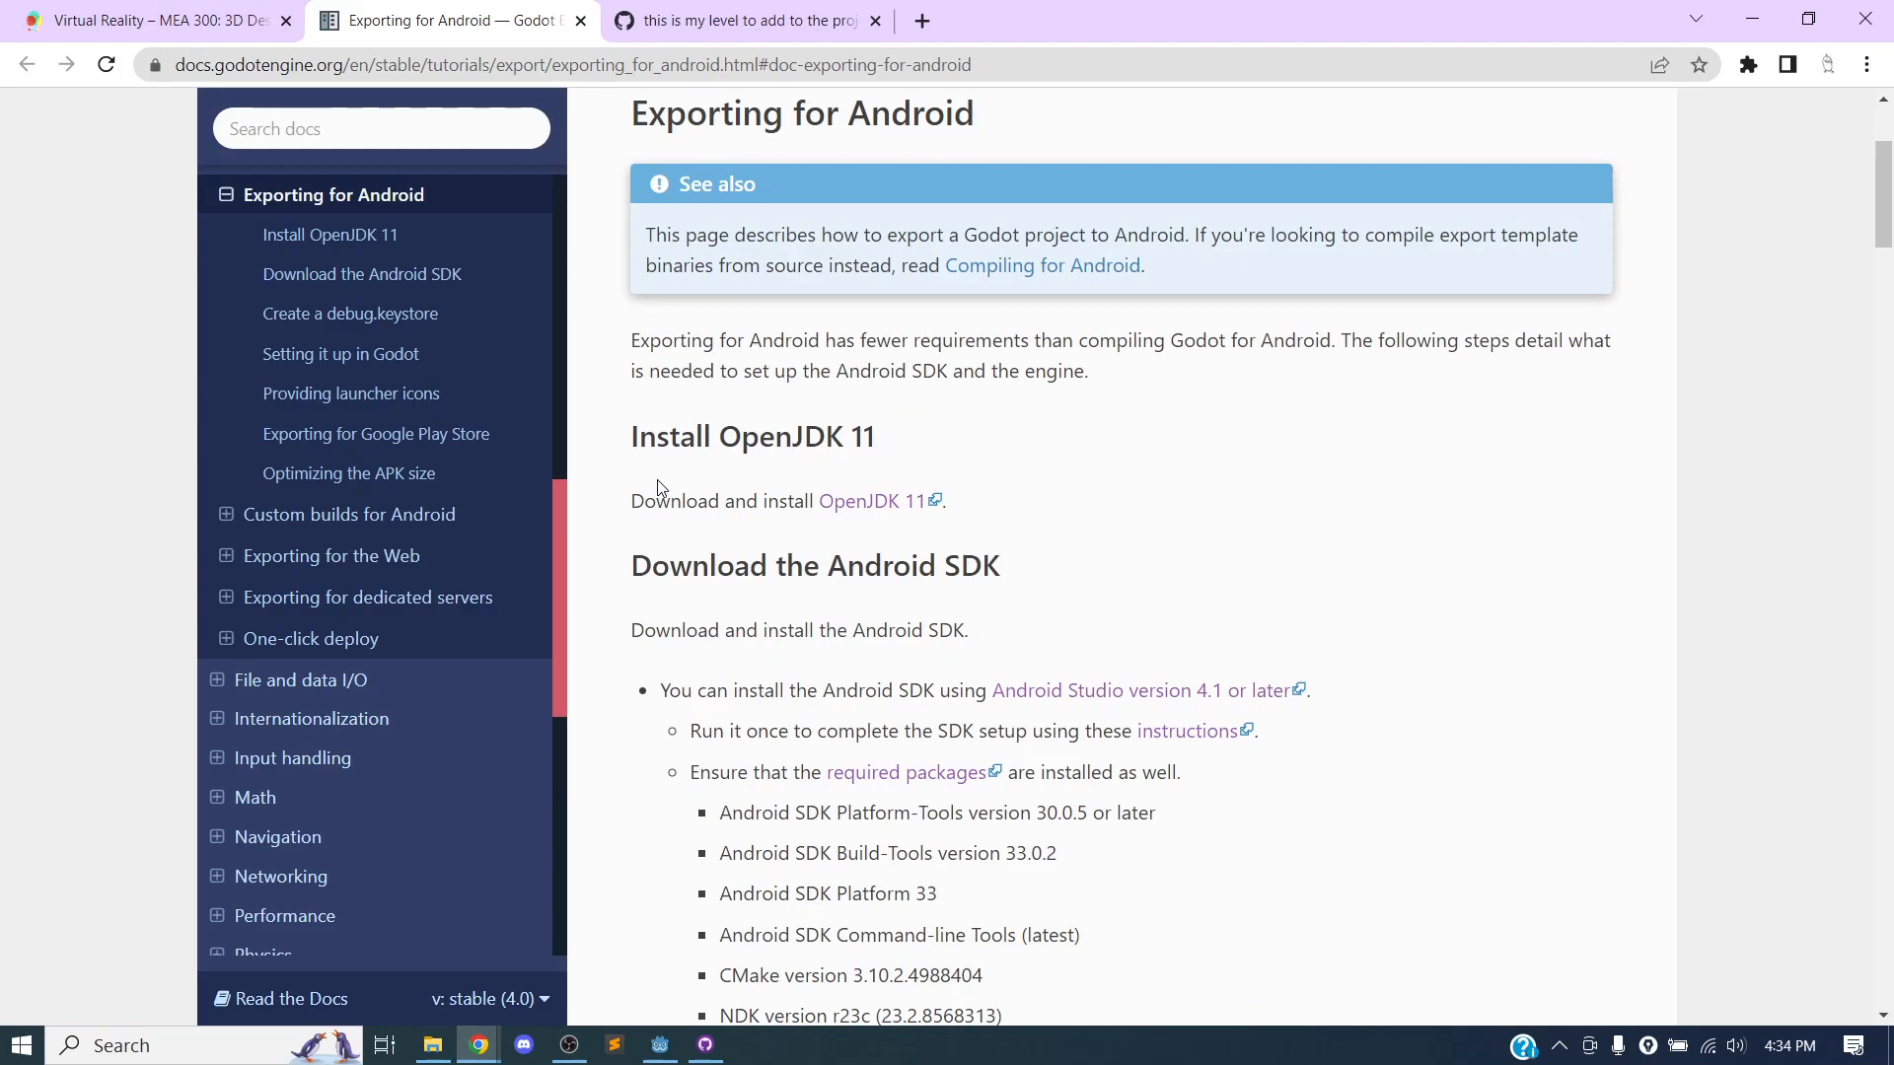
left_click_drag(628, 113, 987, 126)
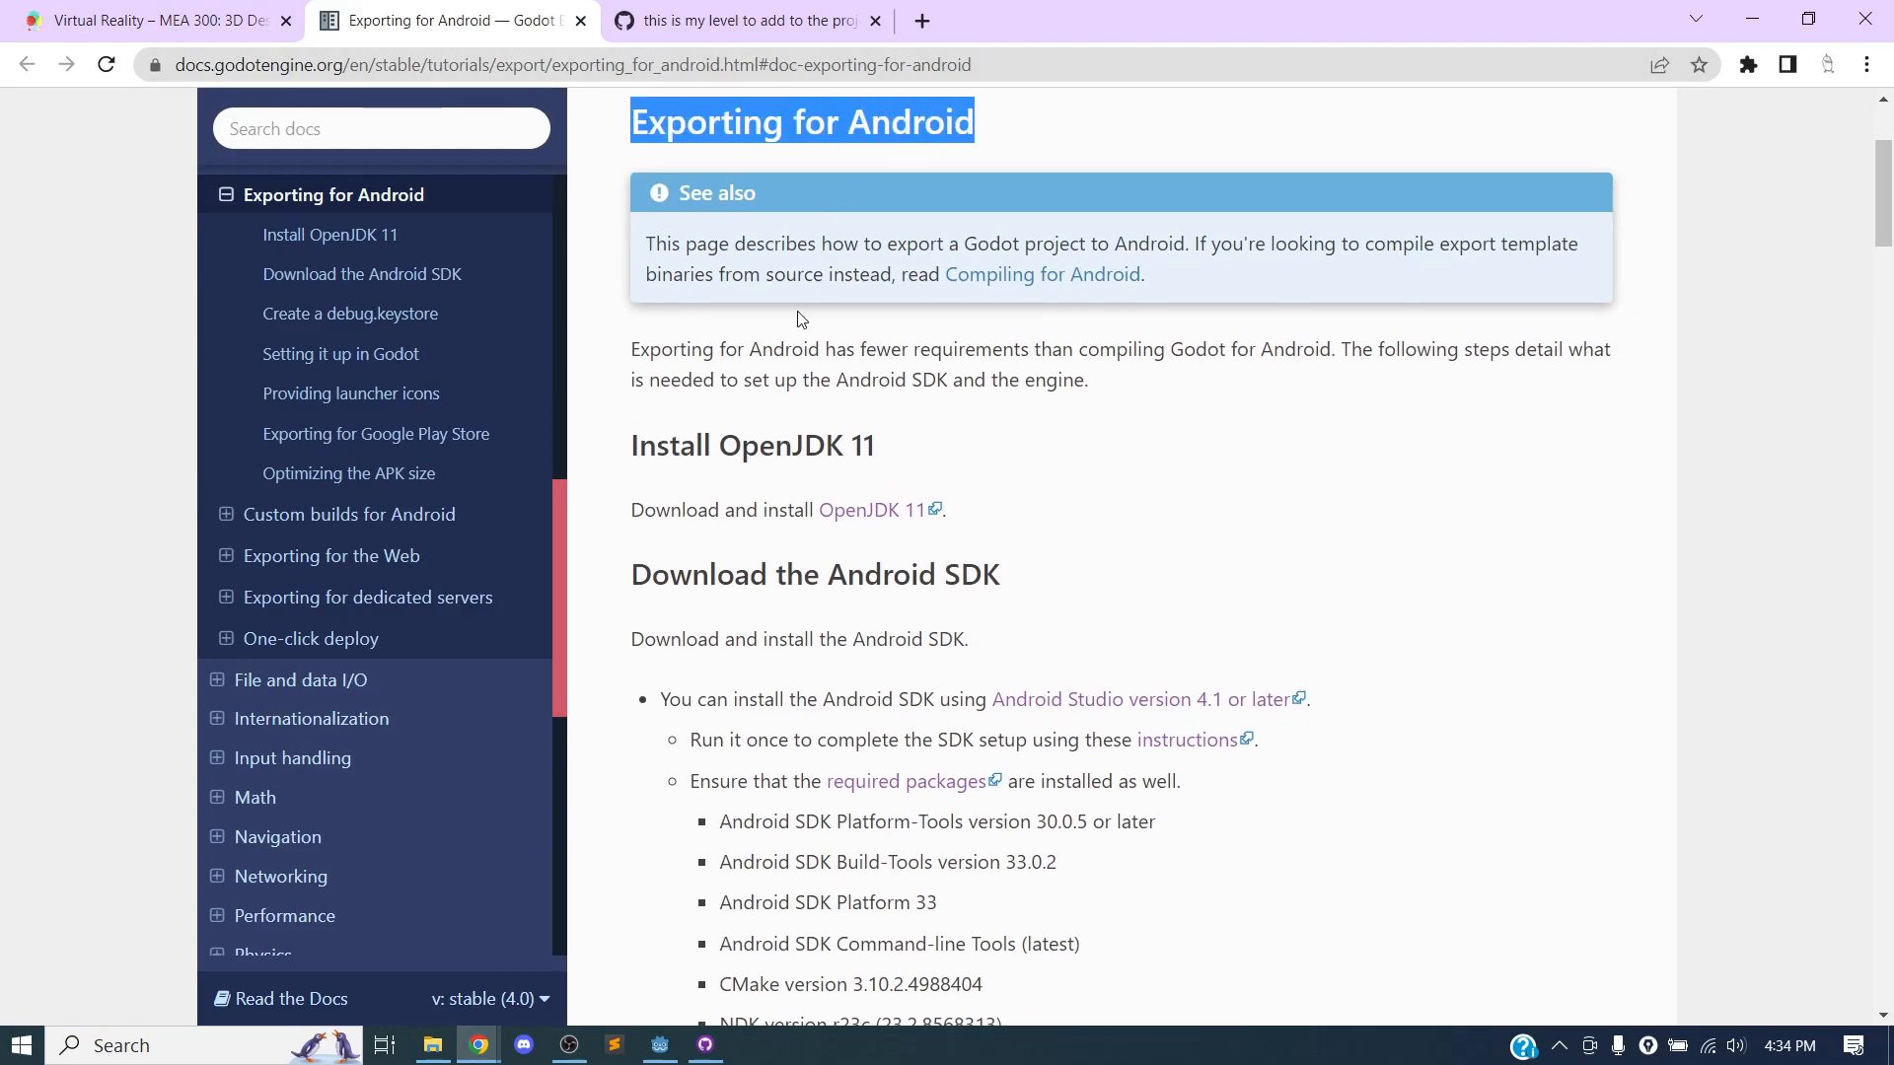
Read the Exporting for Android page through, from the OpenJDK and Android SDK requirements to Optimizing the APK size.
scroll(837, 350, "down", 4)
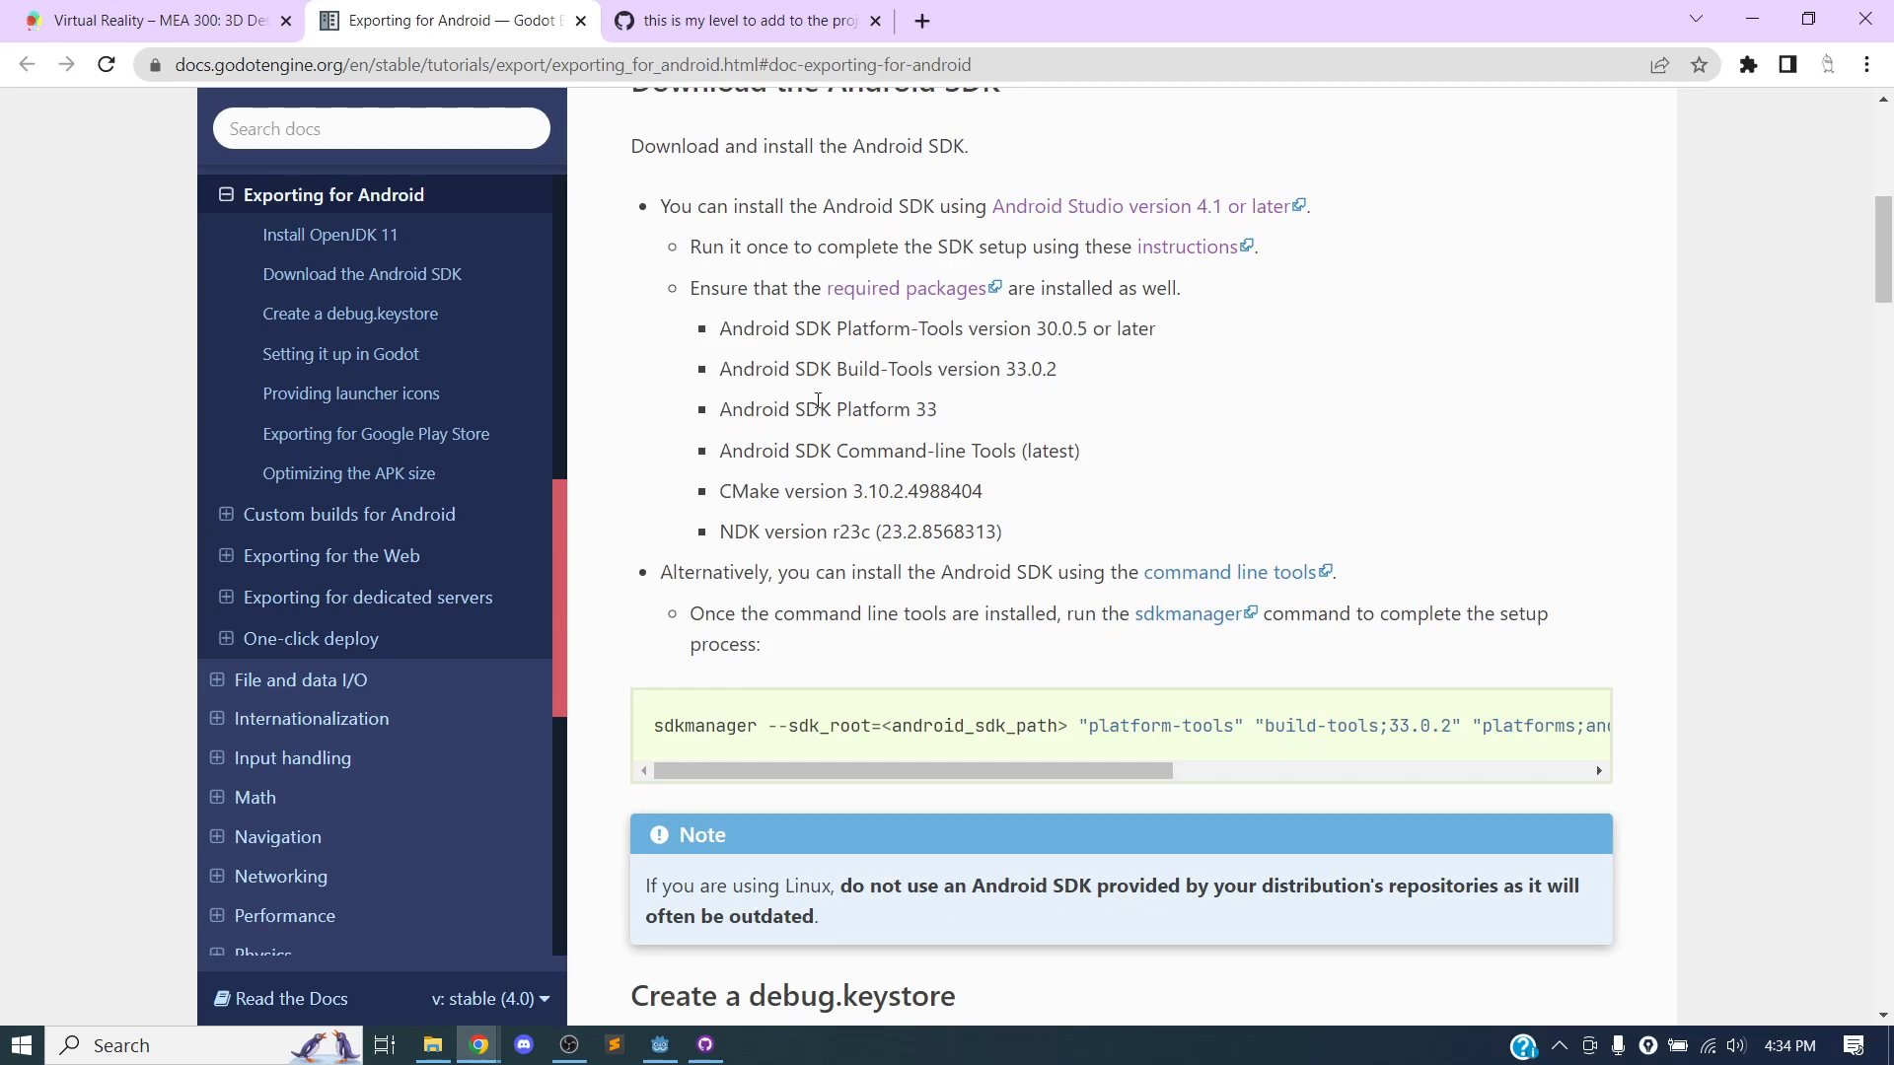
scroll(816, 398, "down", 1)
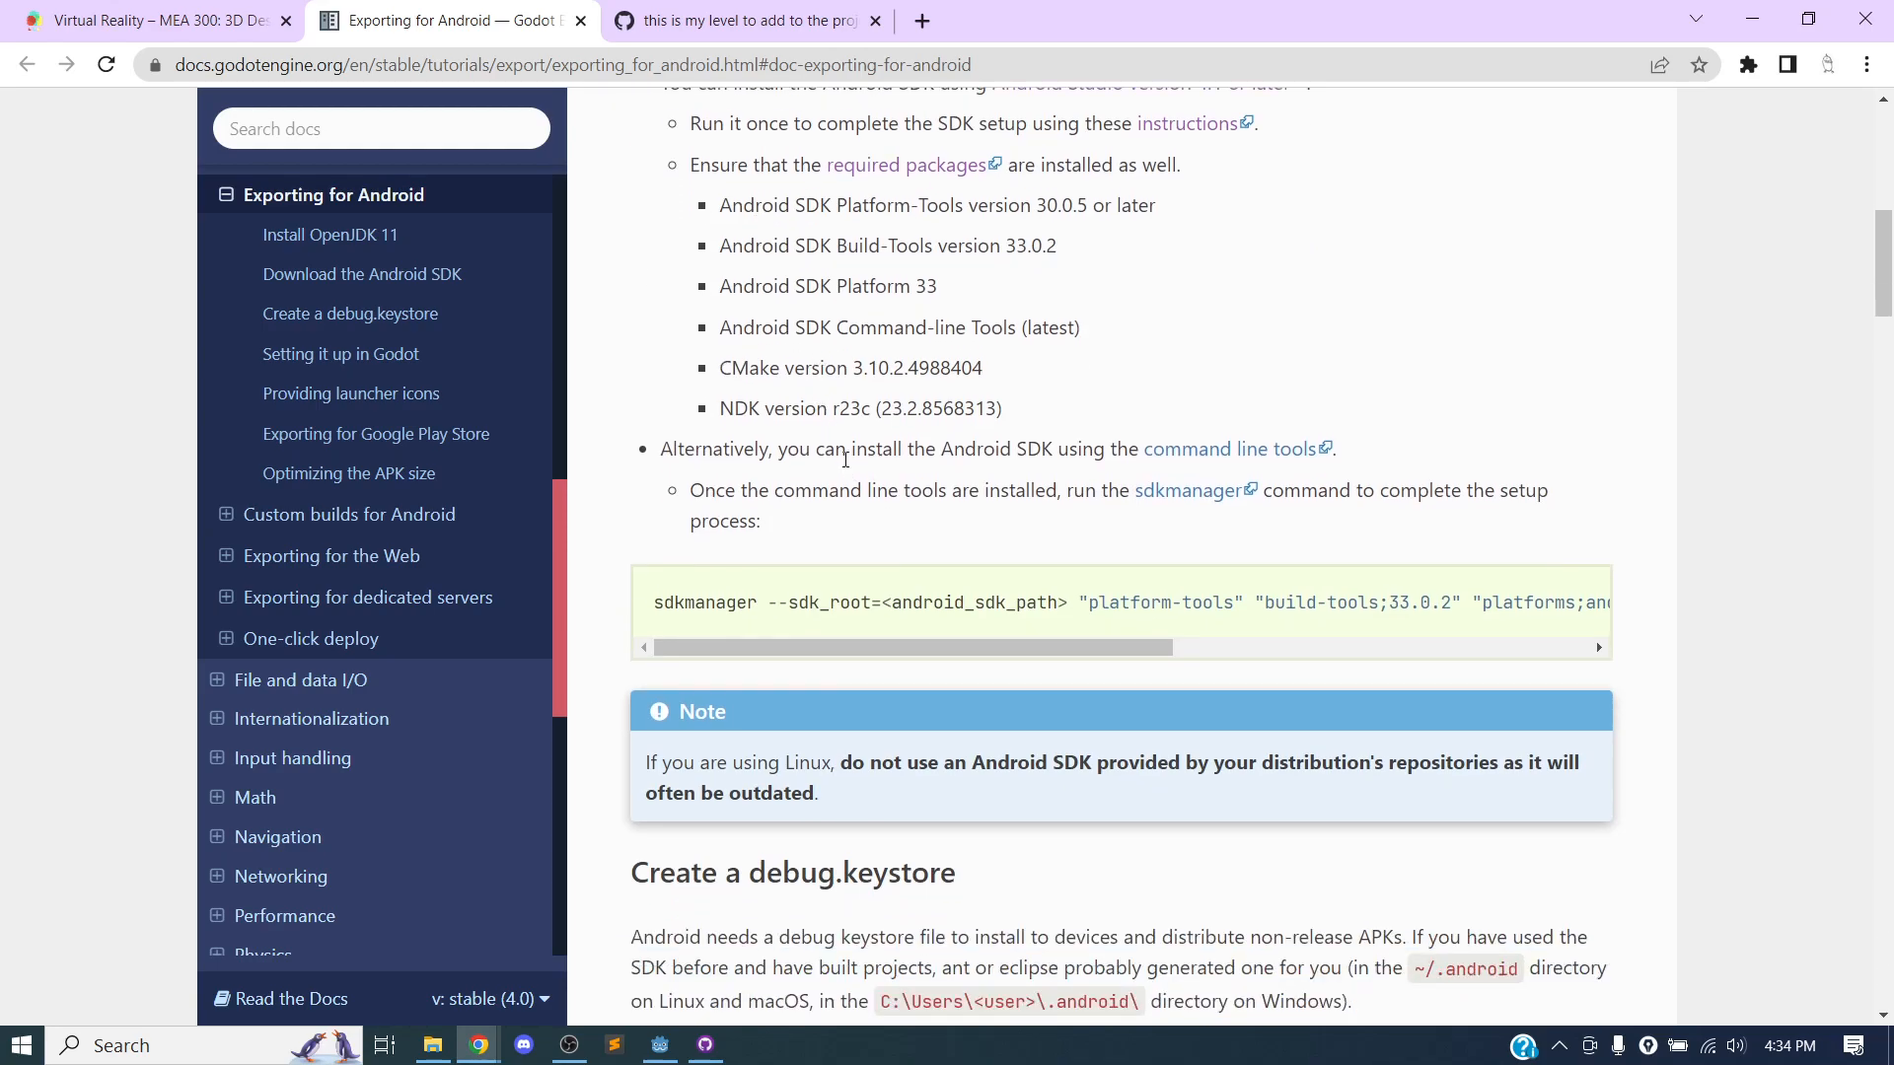
scroll(906, 361, "up", 2)
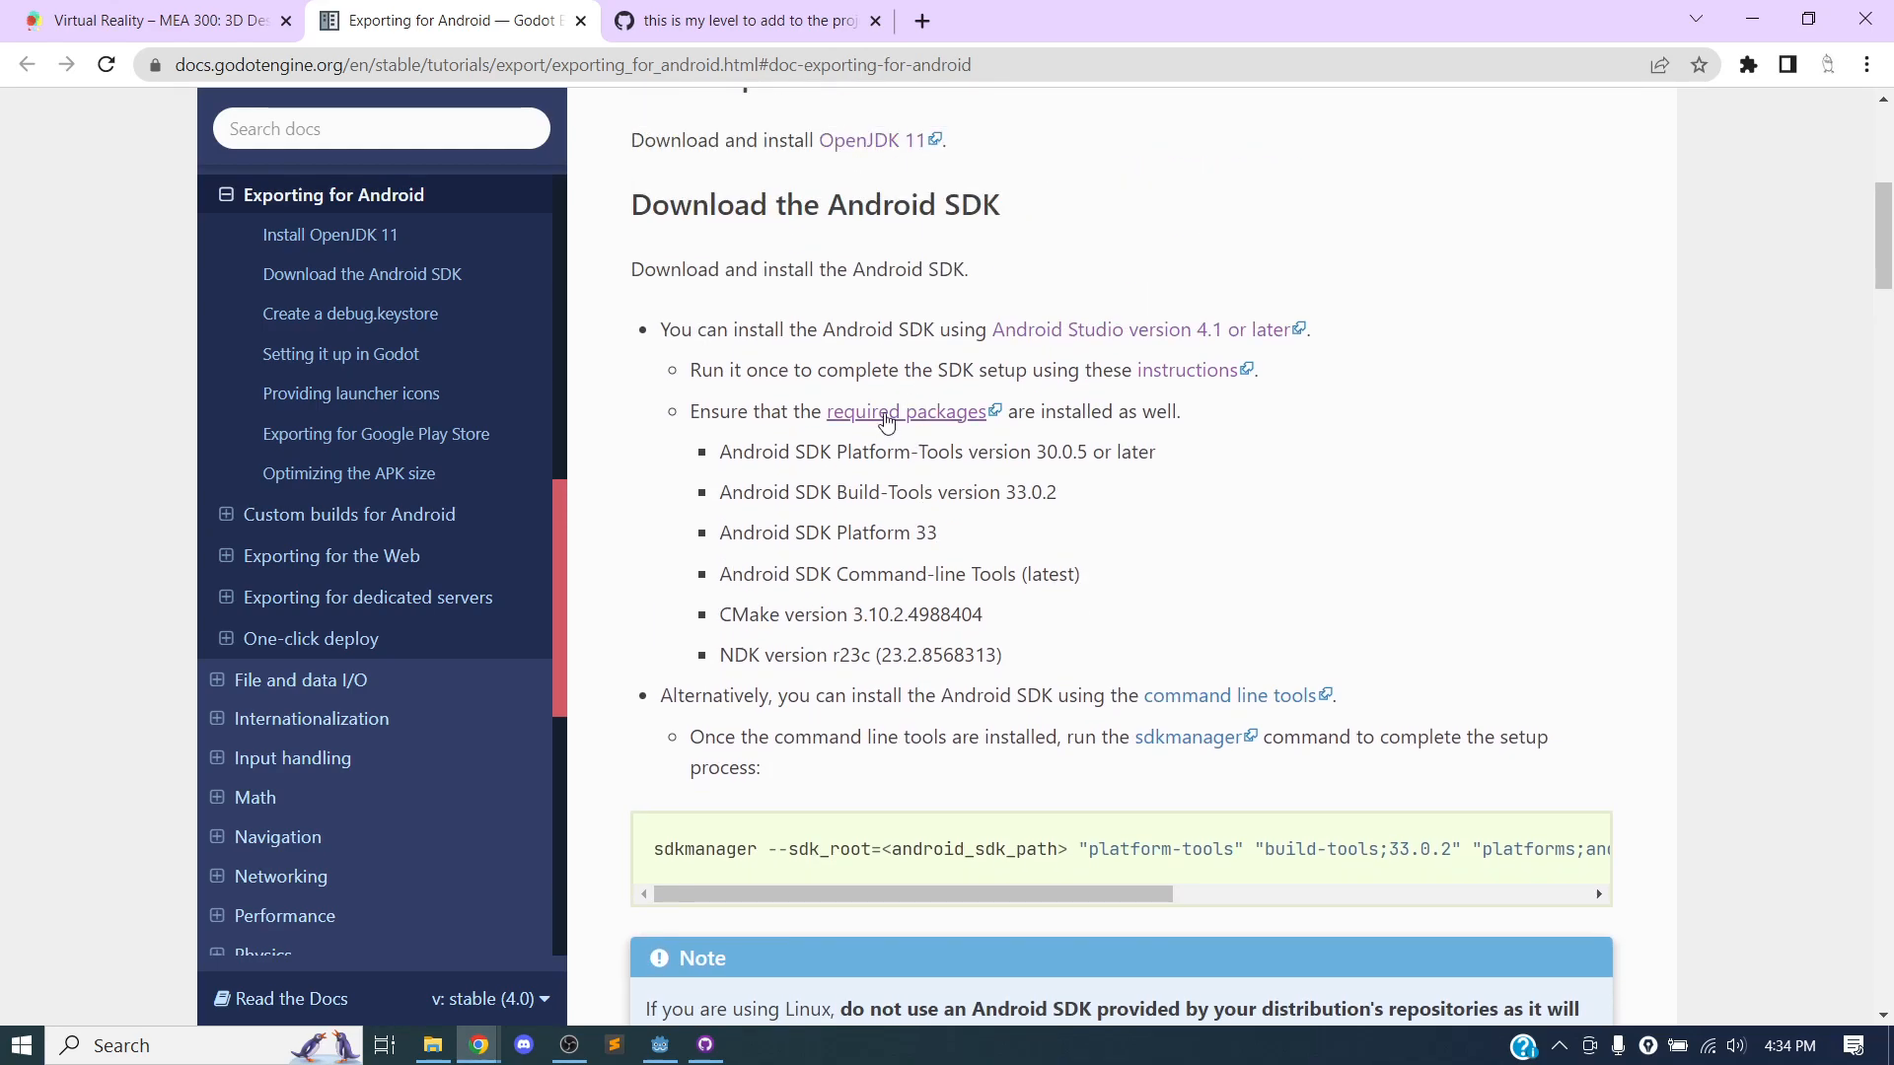
scroll(875, 414, "down", 2)
scroll(769, 634, "down", 4)
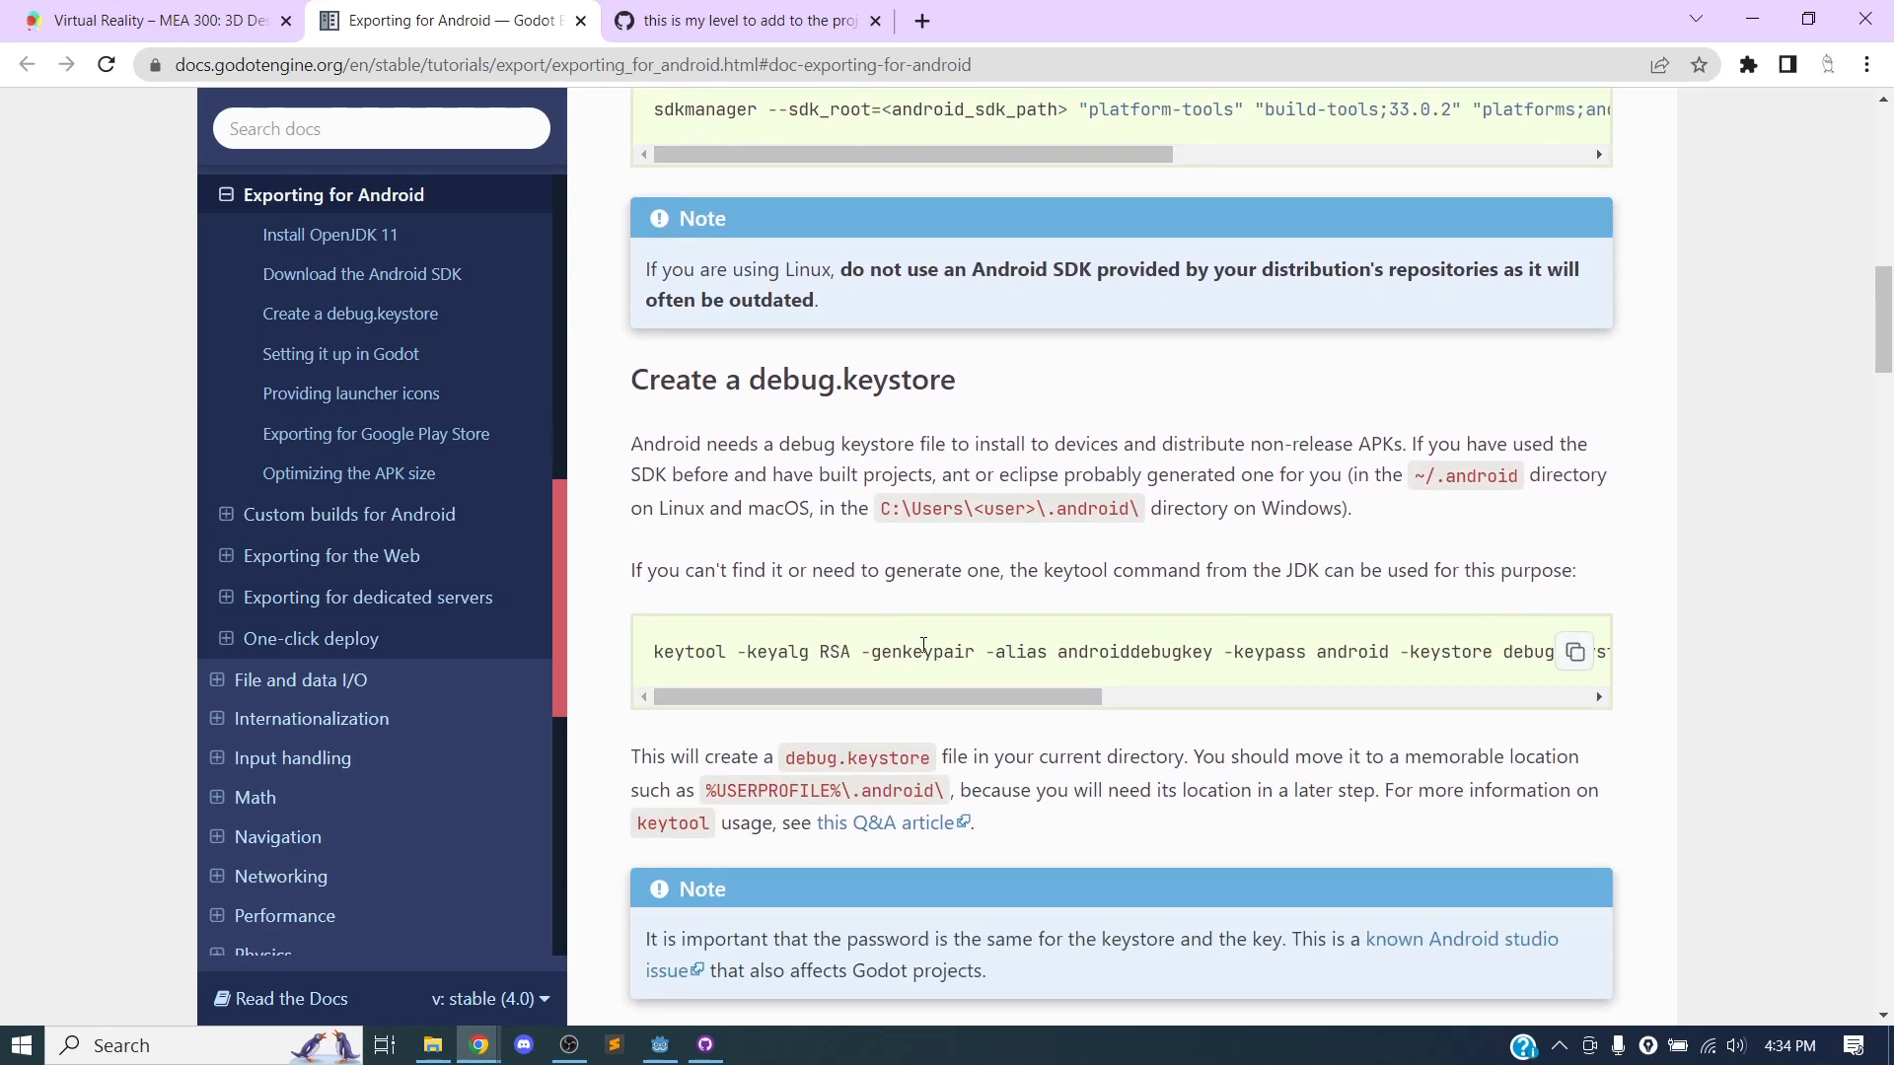
scroll(878, 651, "down", 9)
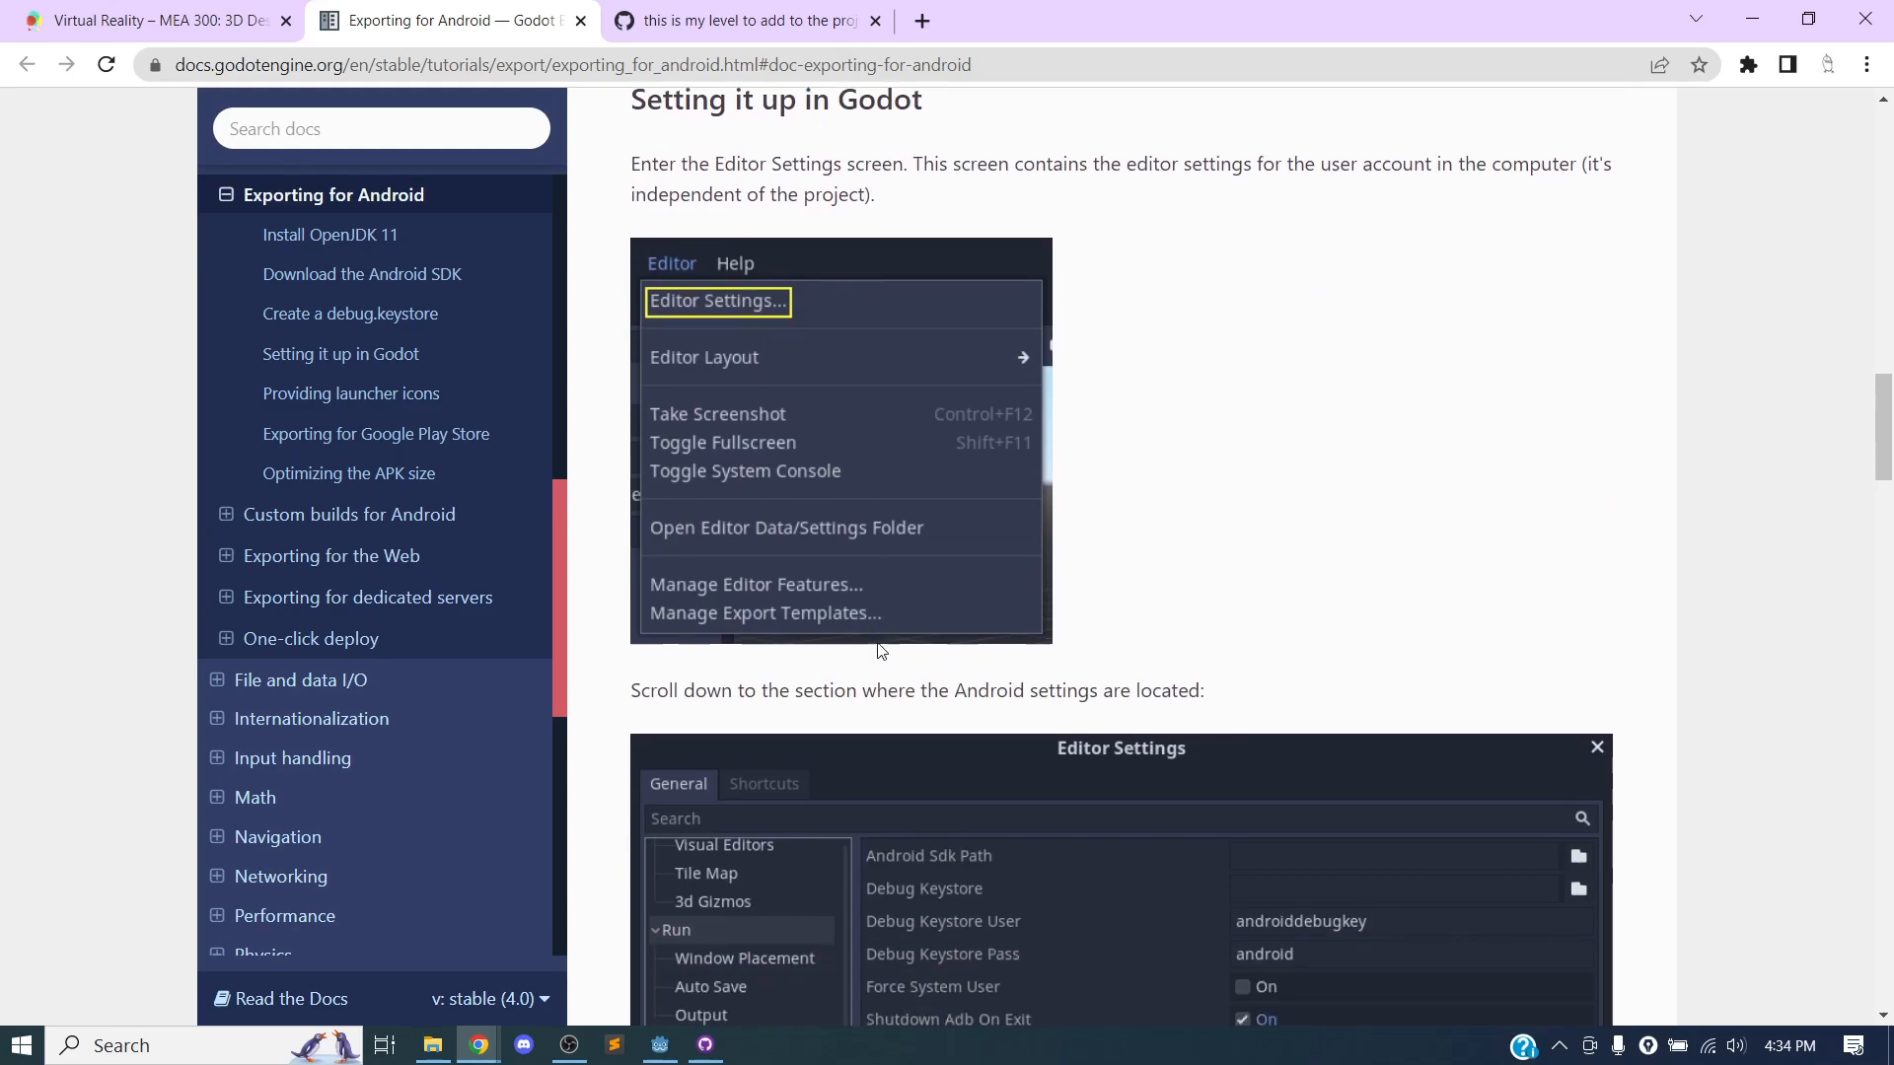
scroll(878, 643, "down", 12)
scroll(929, 595, "down", 17)
scroll(929, 597, "down", 8)
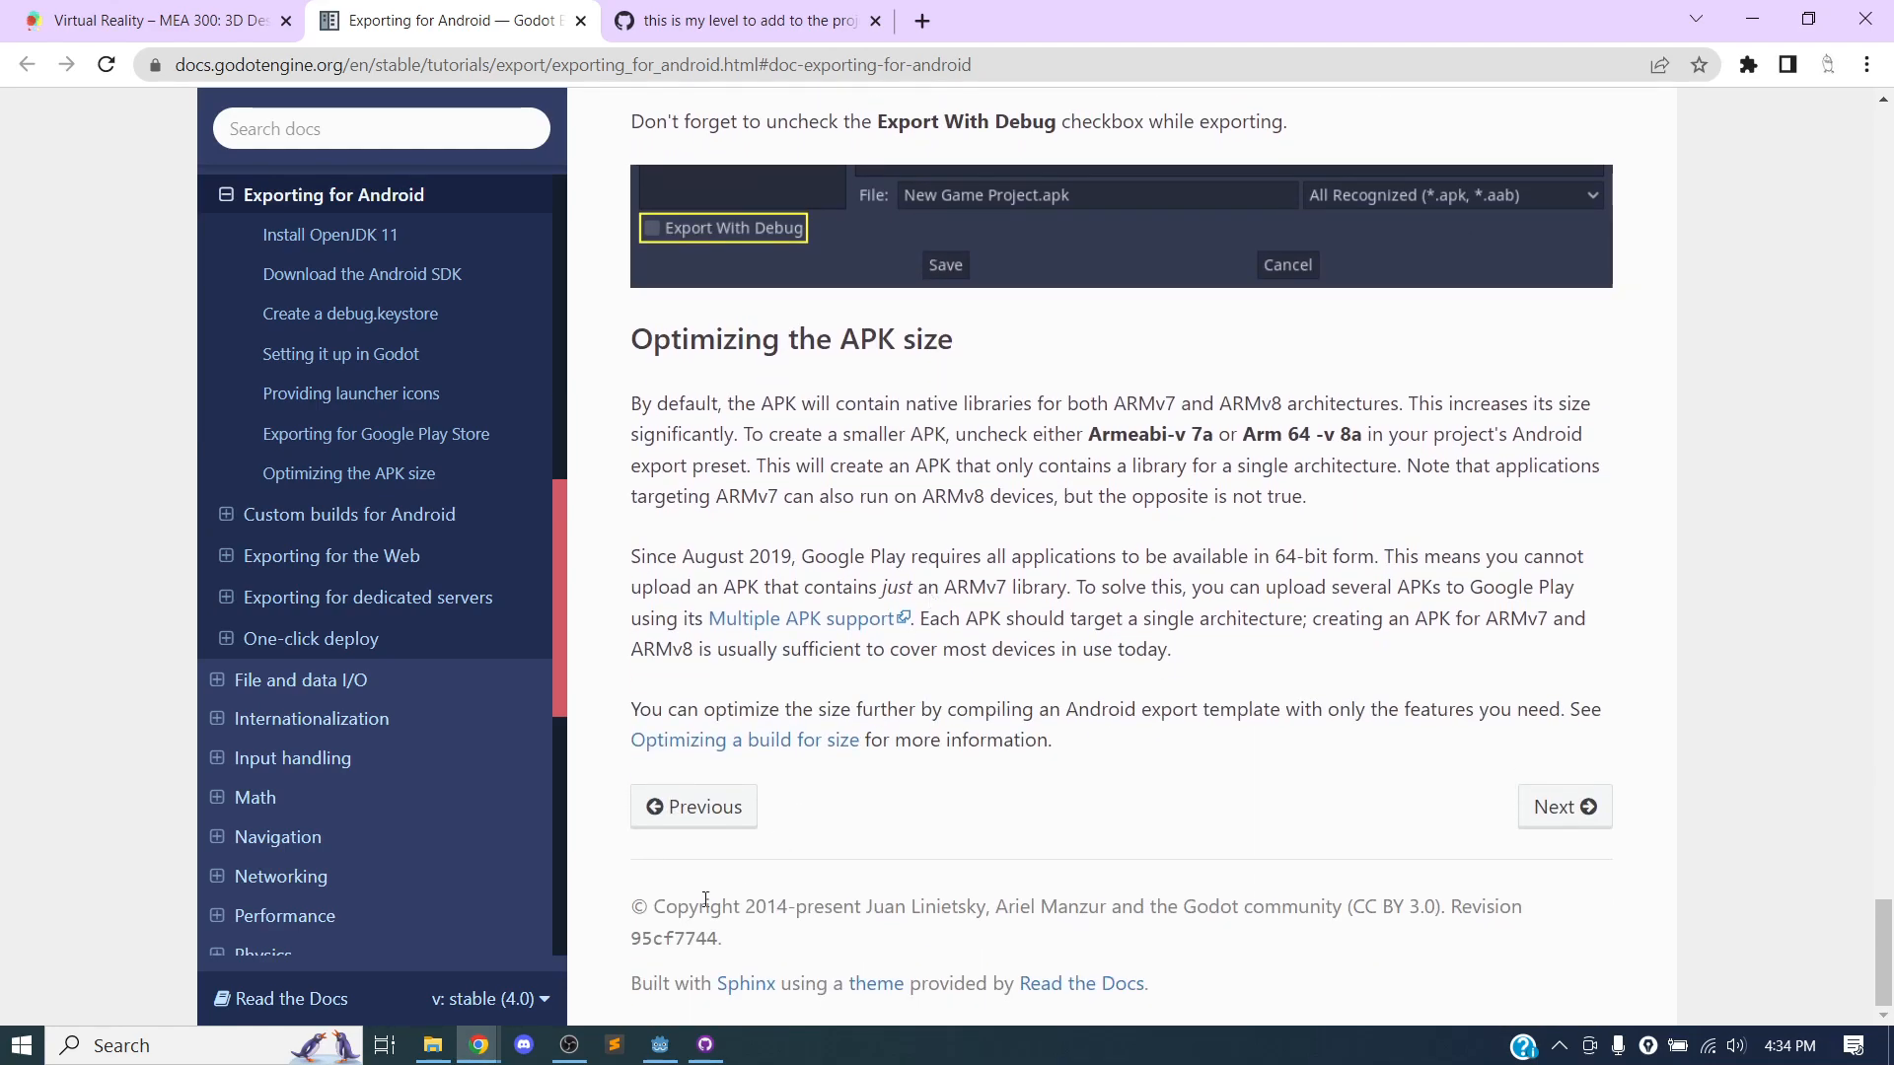
In File Explorer, open the Builds folder of Desktop/mea300_3d/VR_Scene_Template and select the Quest Test Project.apk file.
left_click(432, 1044)
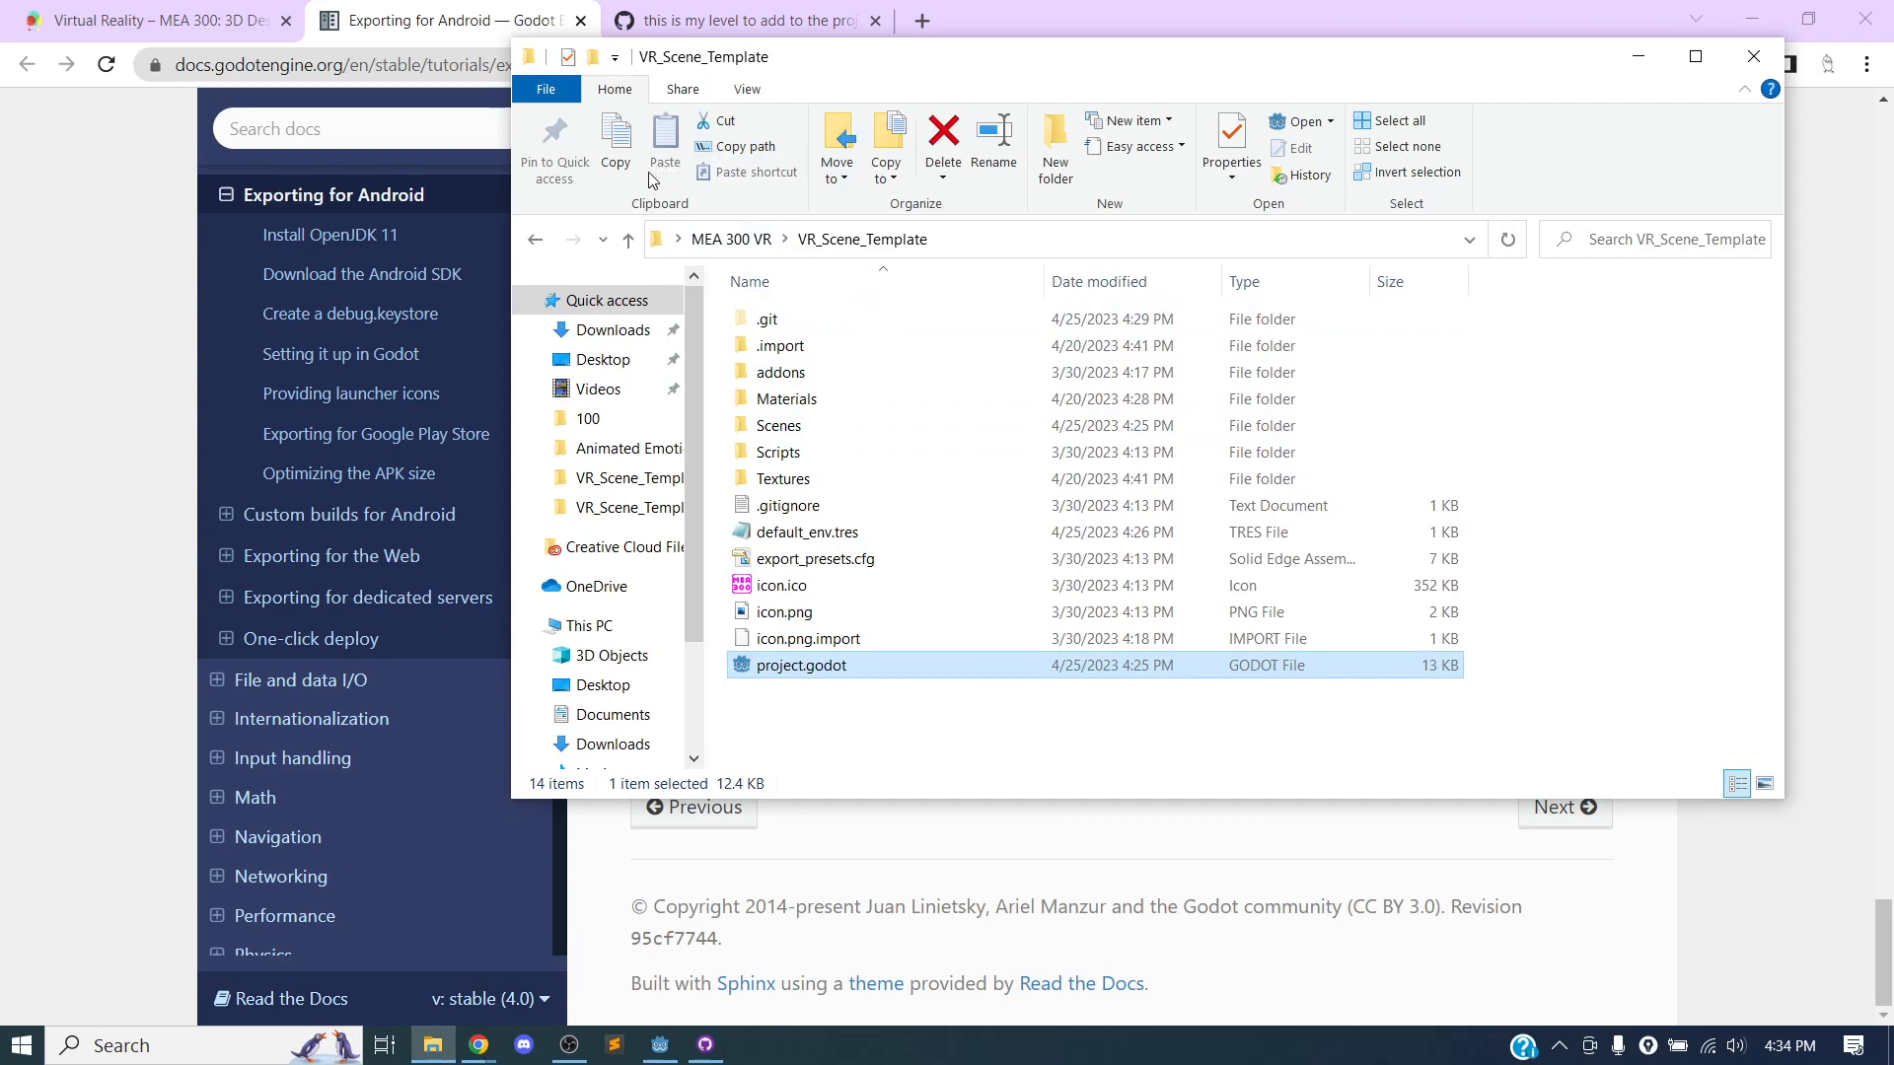
left_click(599, 359)
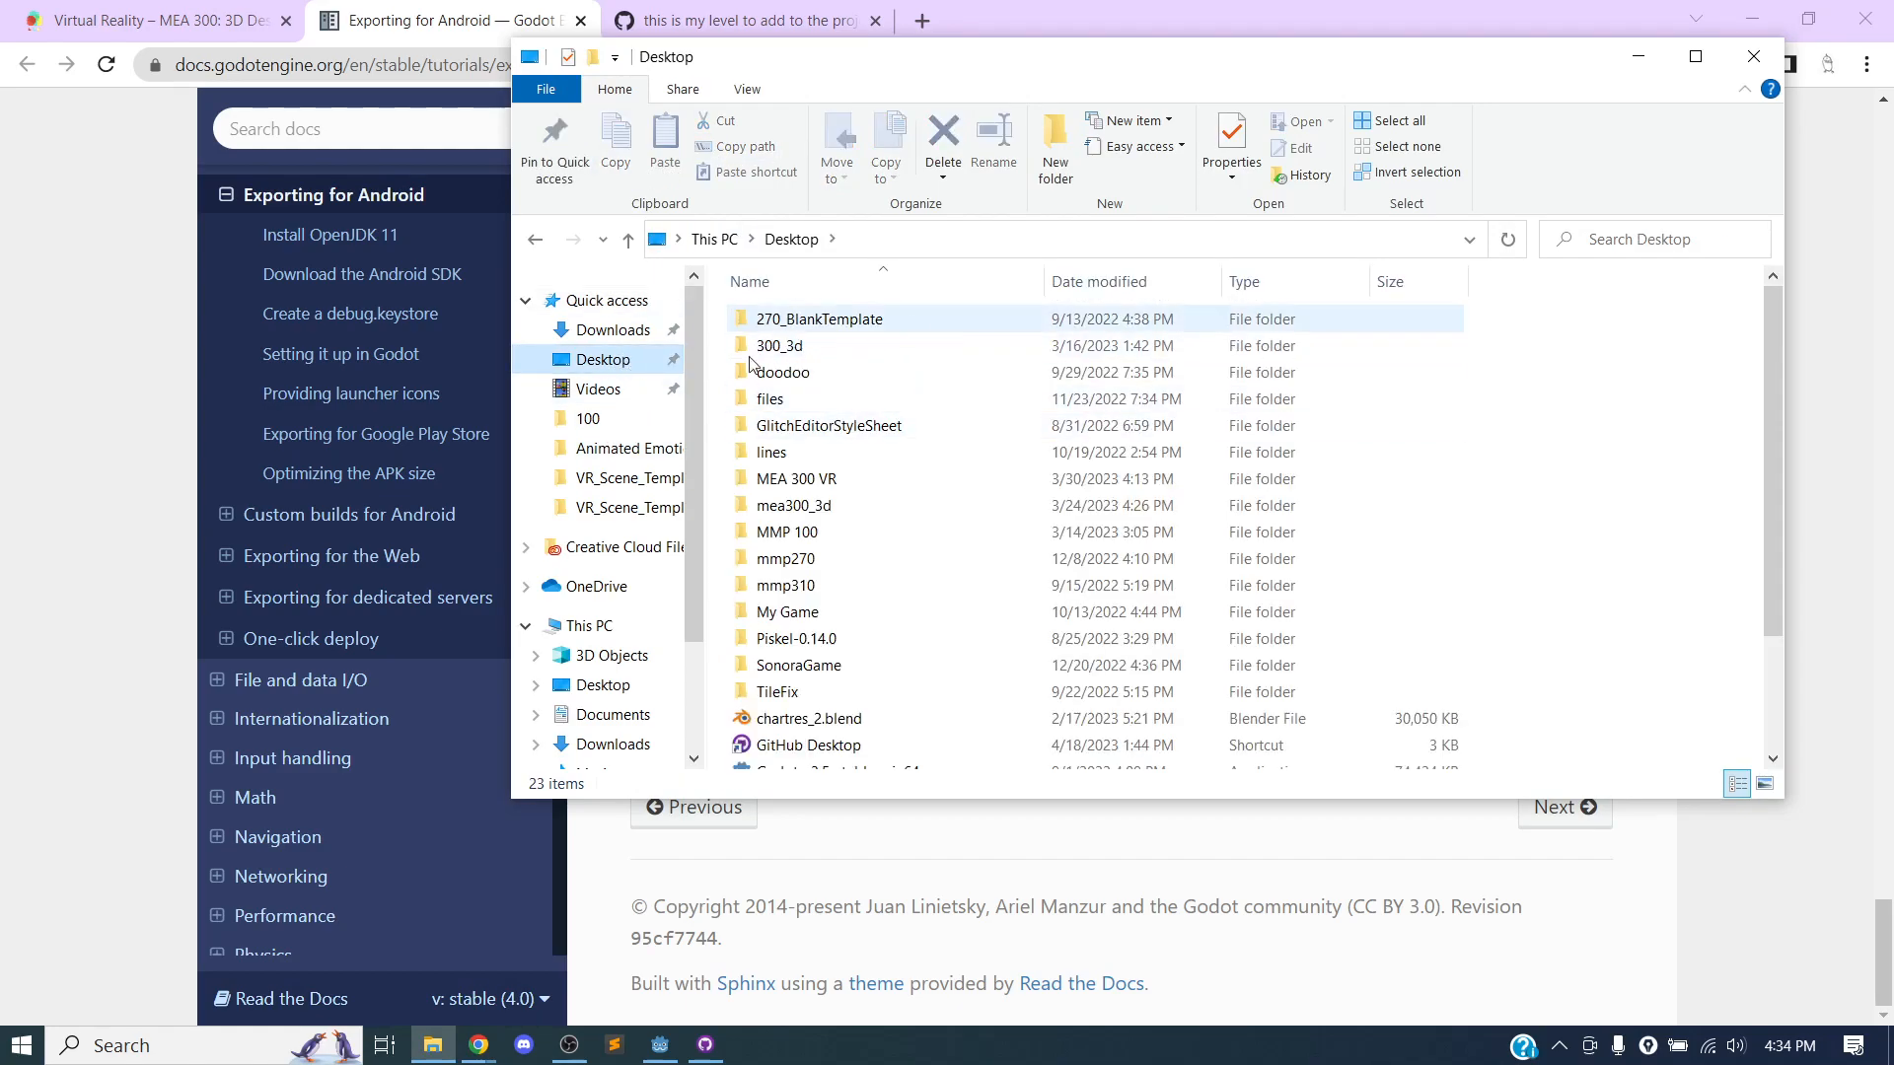
double_click(839, 505)
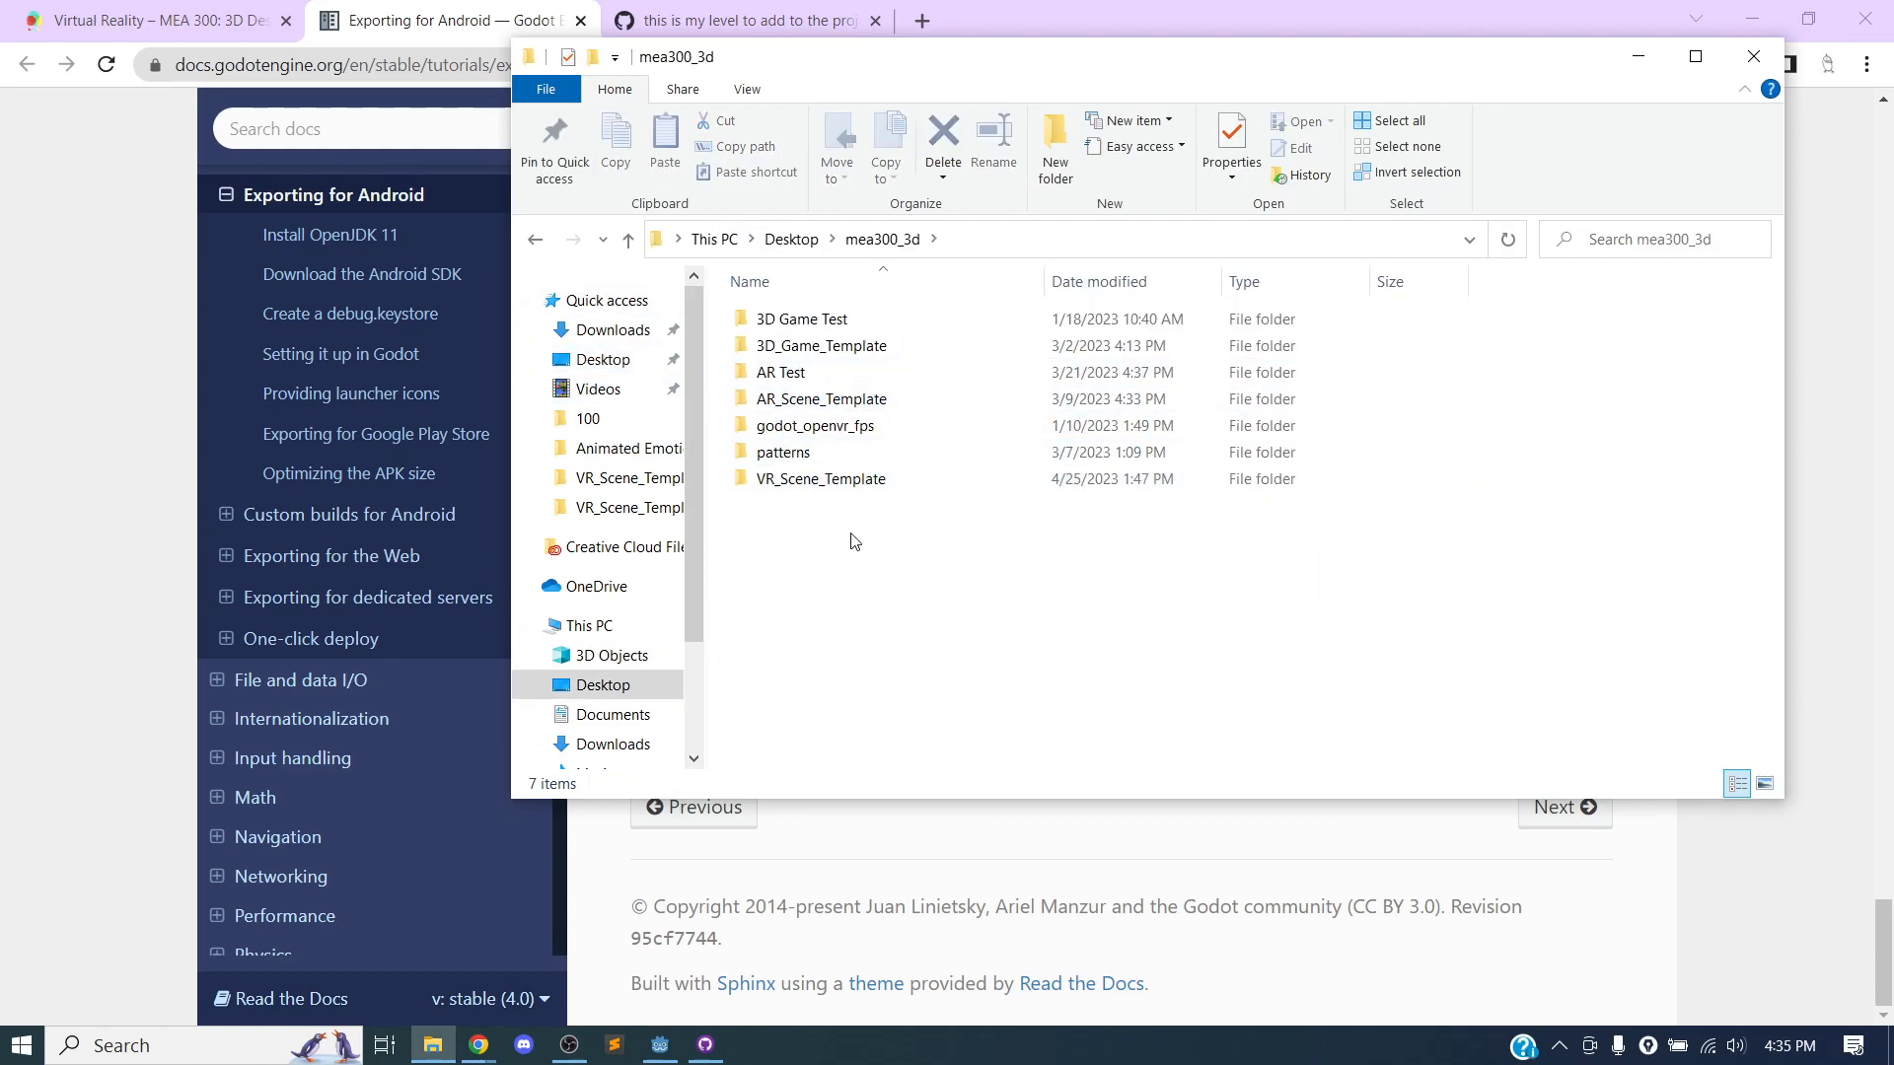
double_click(804, 479)
double_click(806, 404)
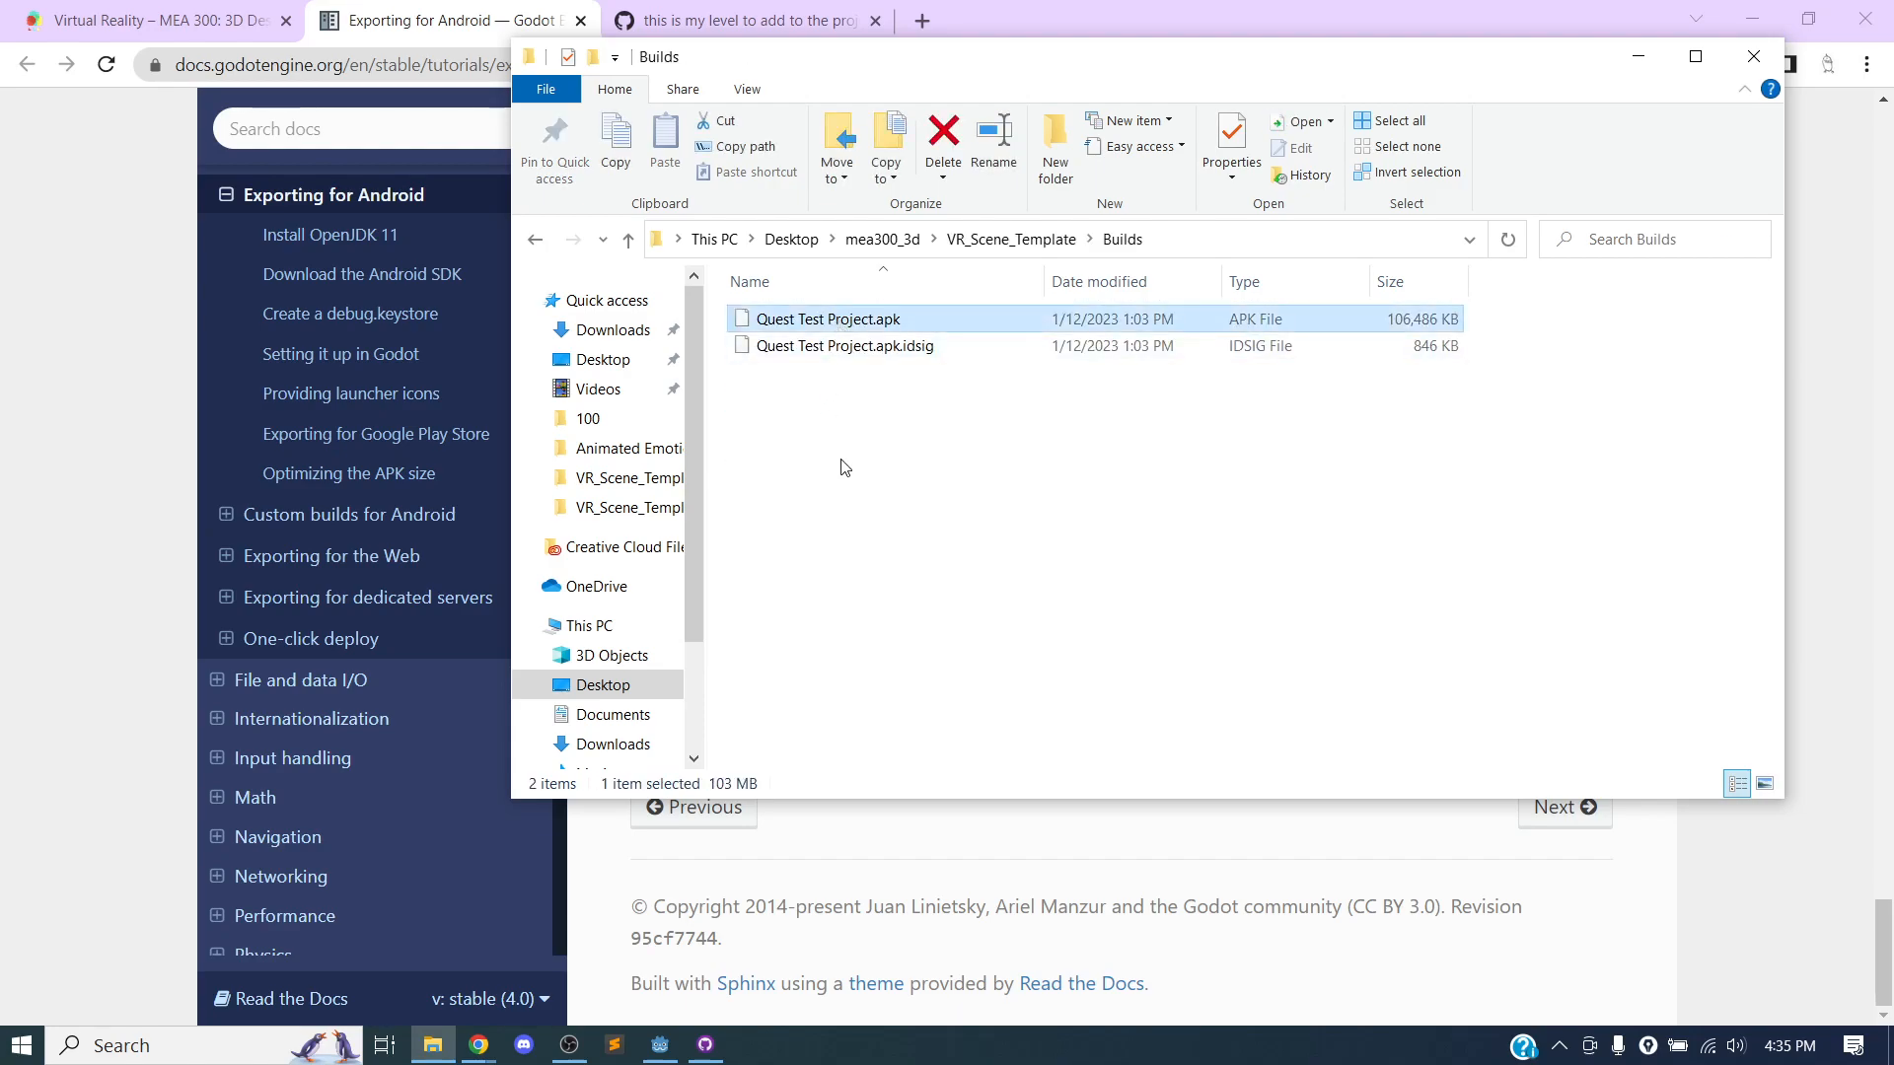
left_click(816, 347)
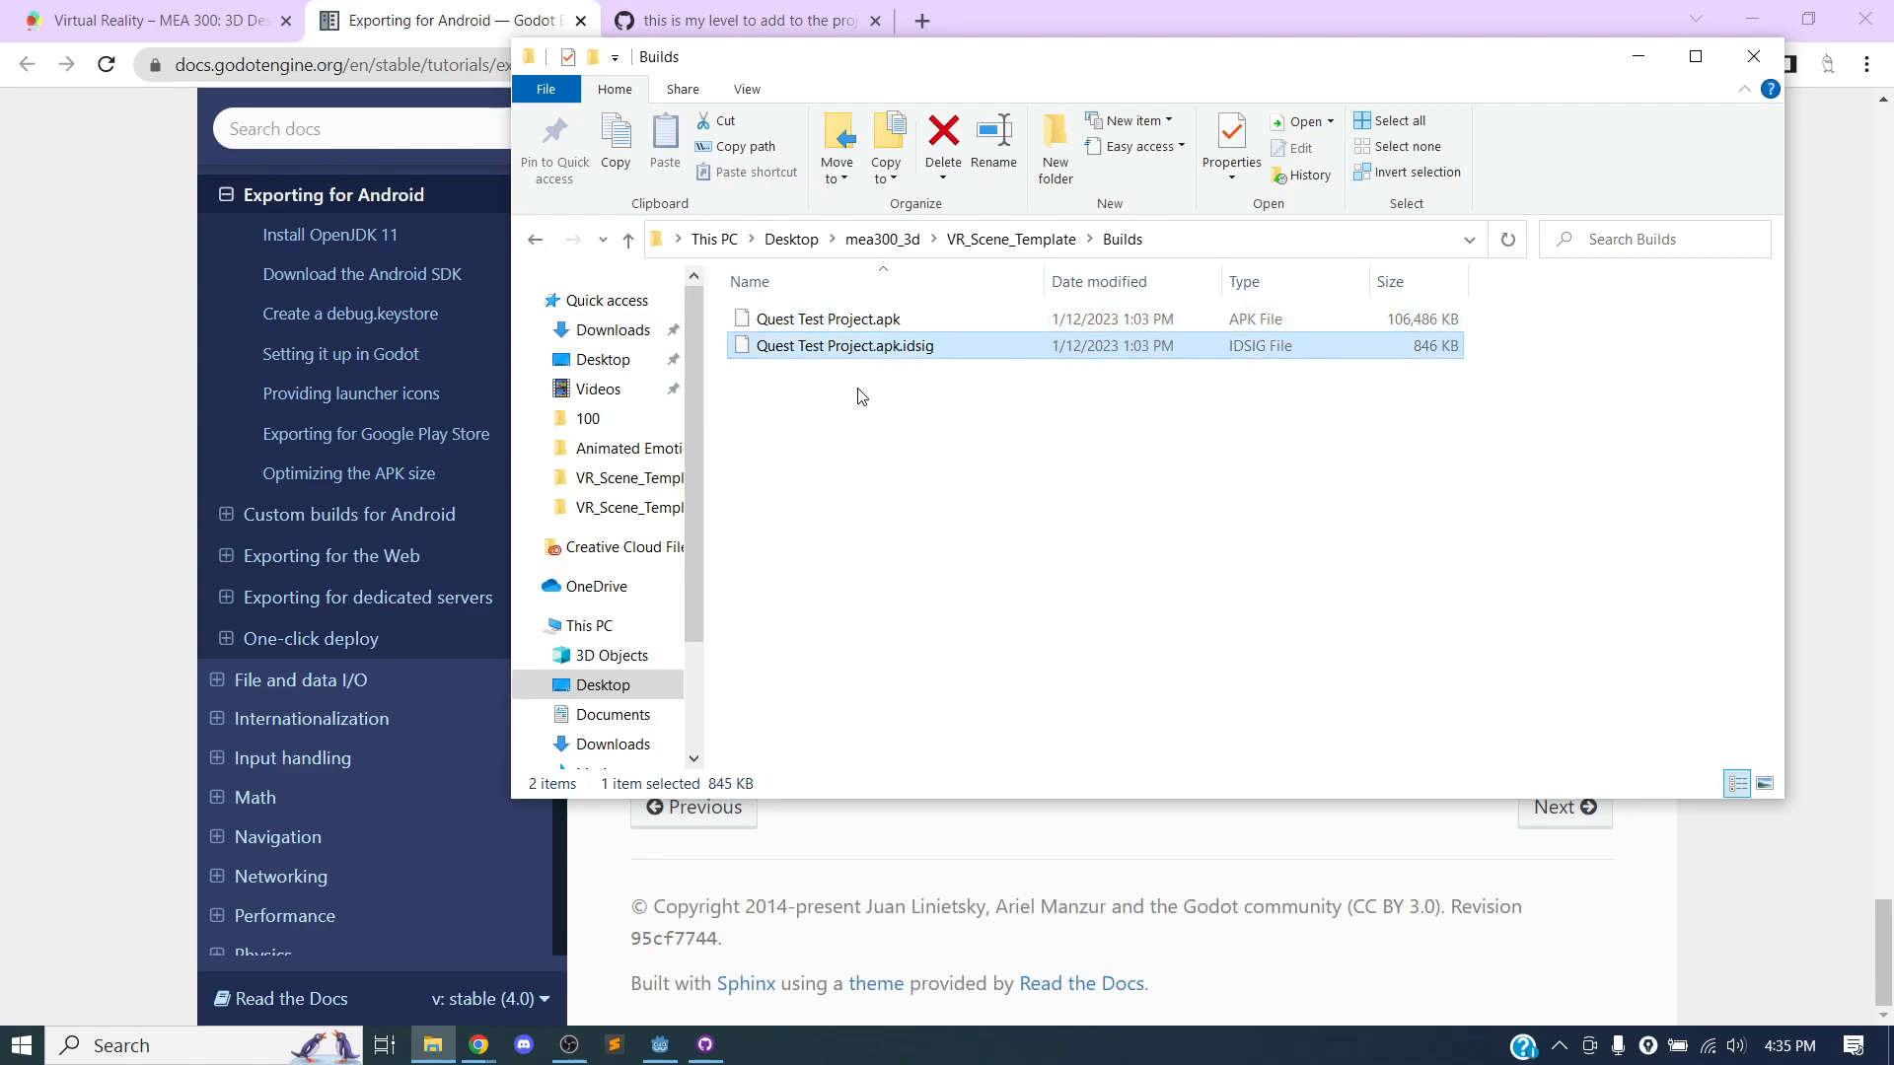
left_click(855, 326)
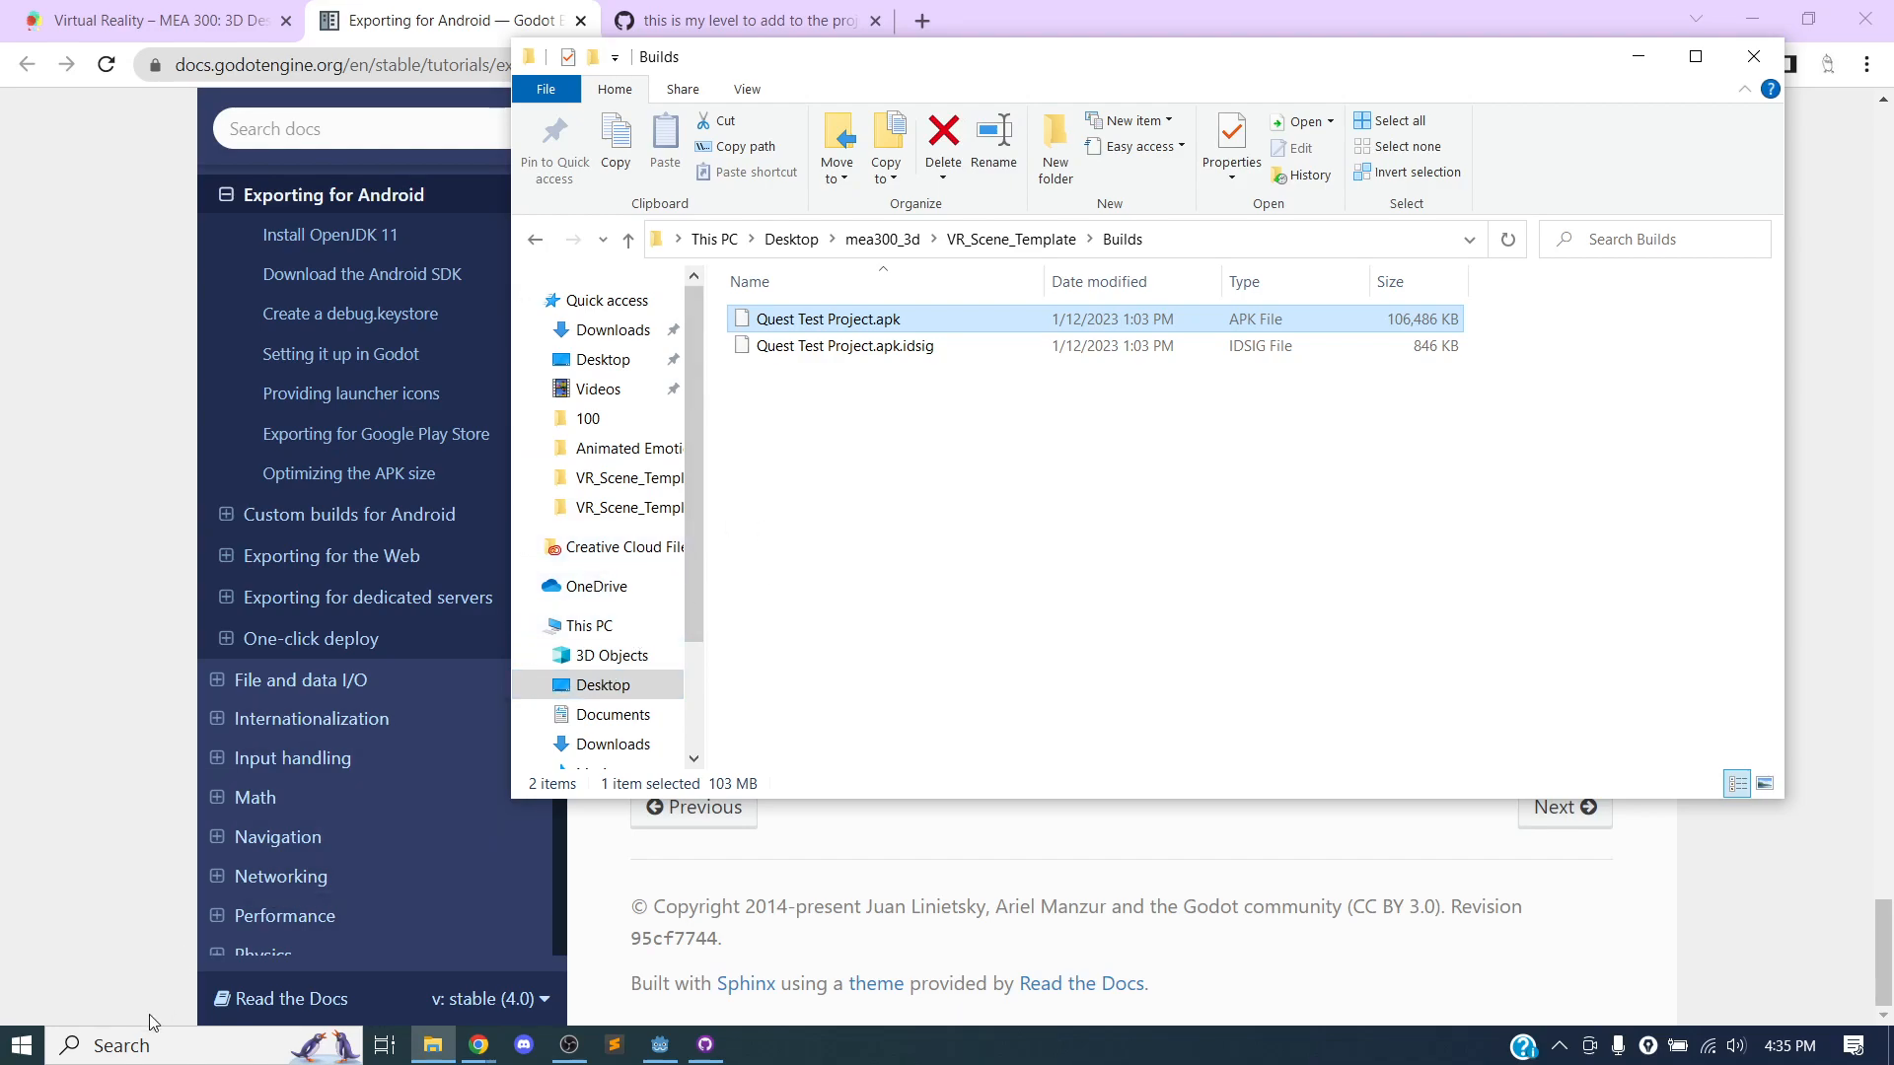
Return to the Virtual Reality course page in the browser and open the linked Use ADB with Meta Quest instructions.
left_click(120, 1046)
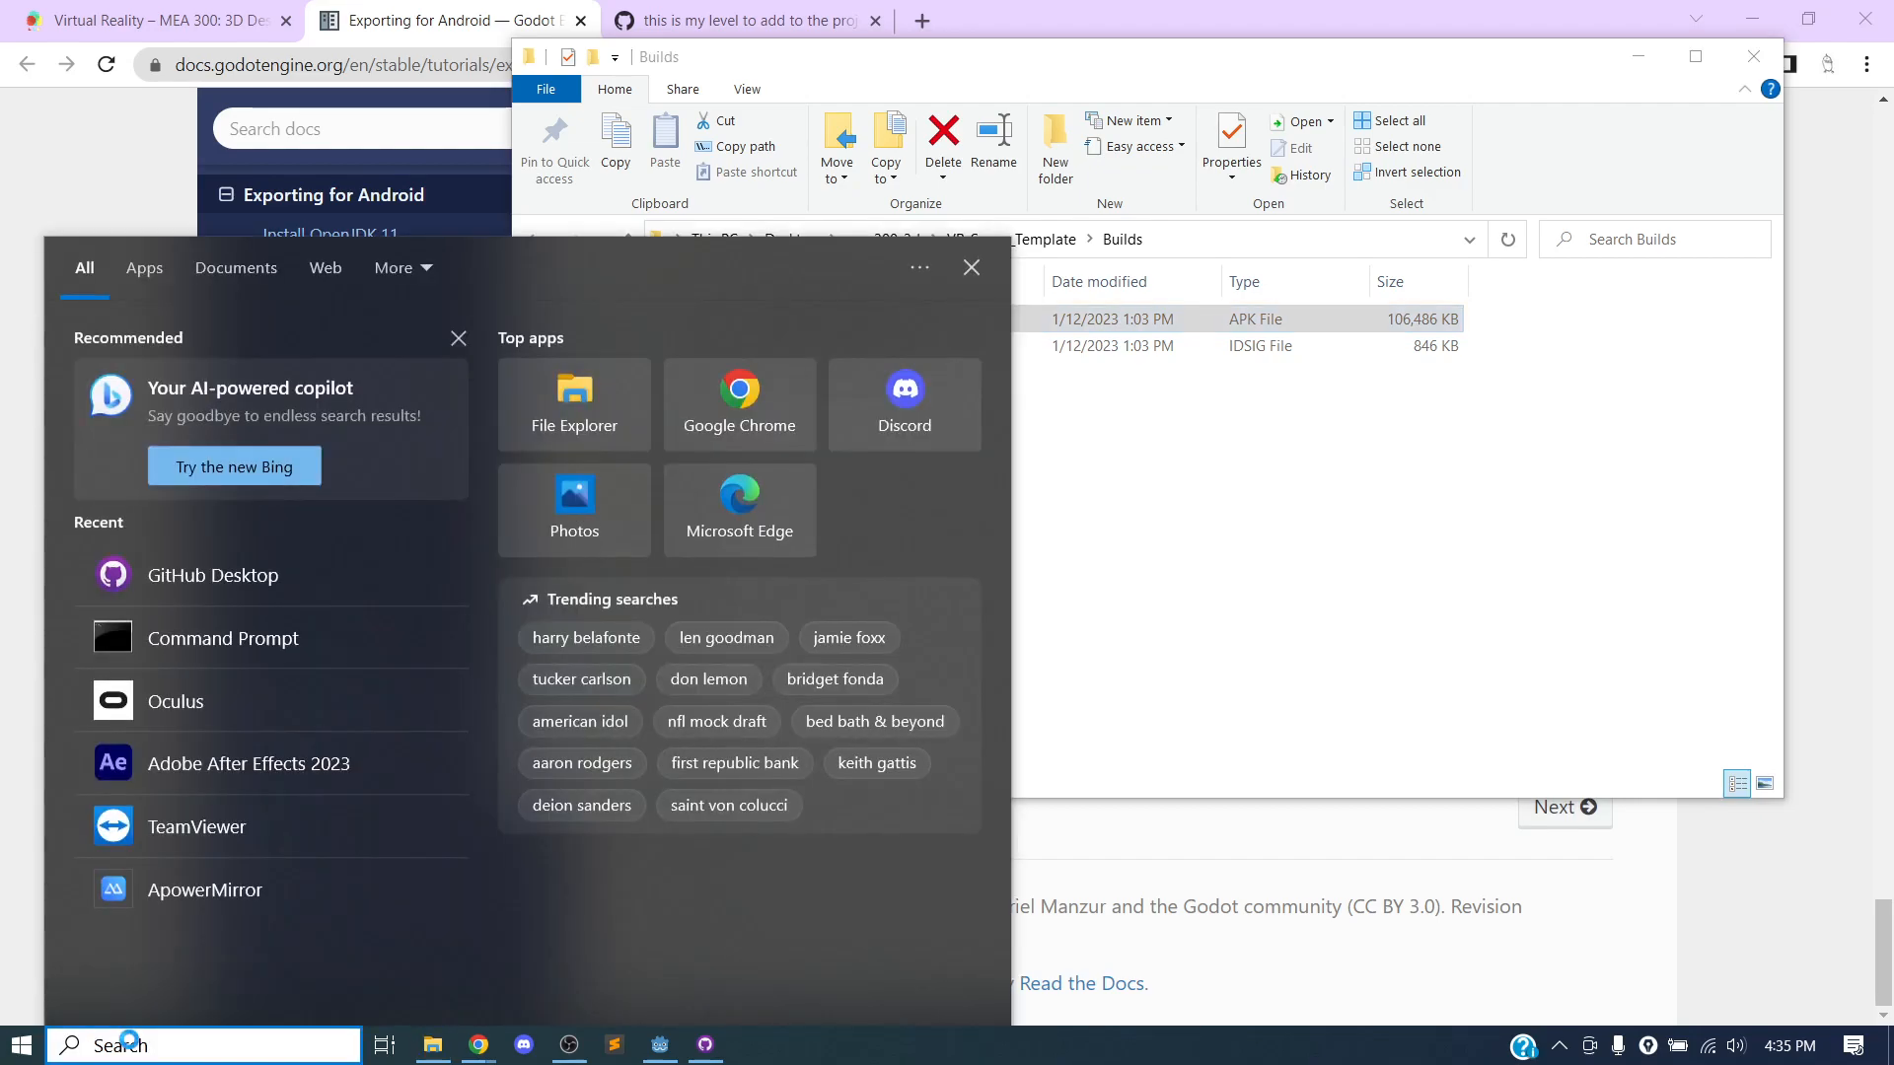
left_click(129, 1041)
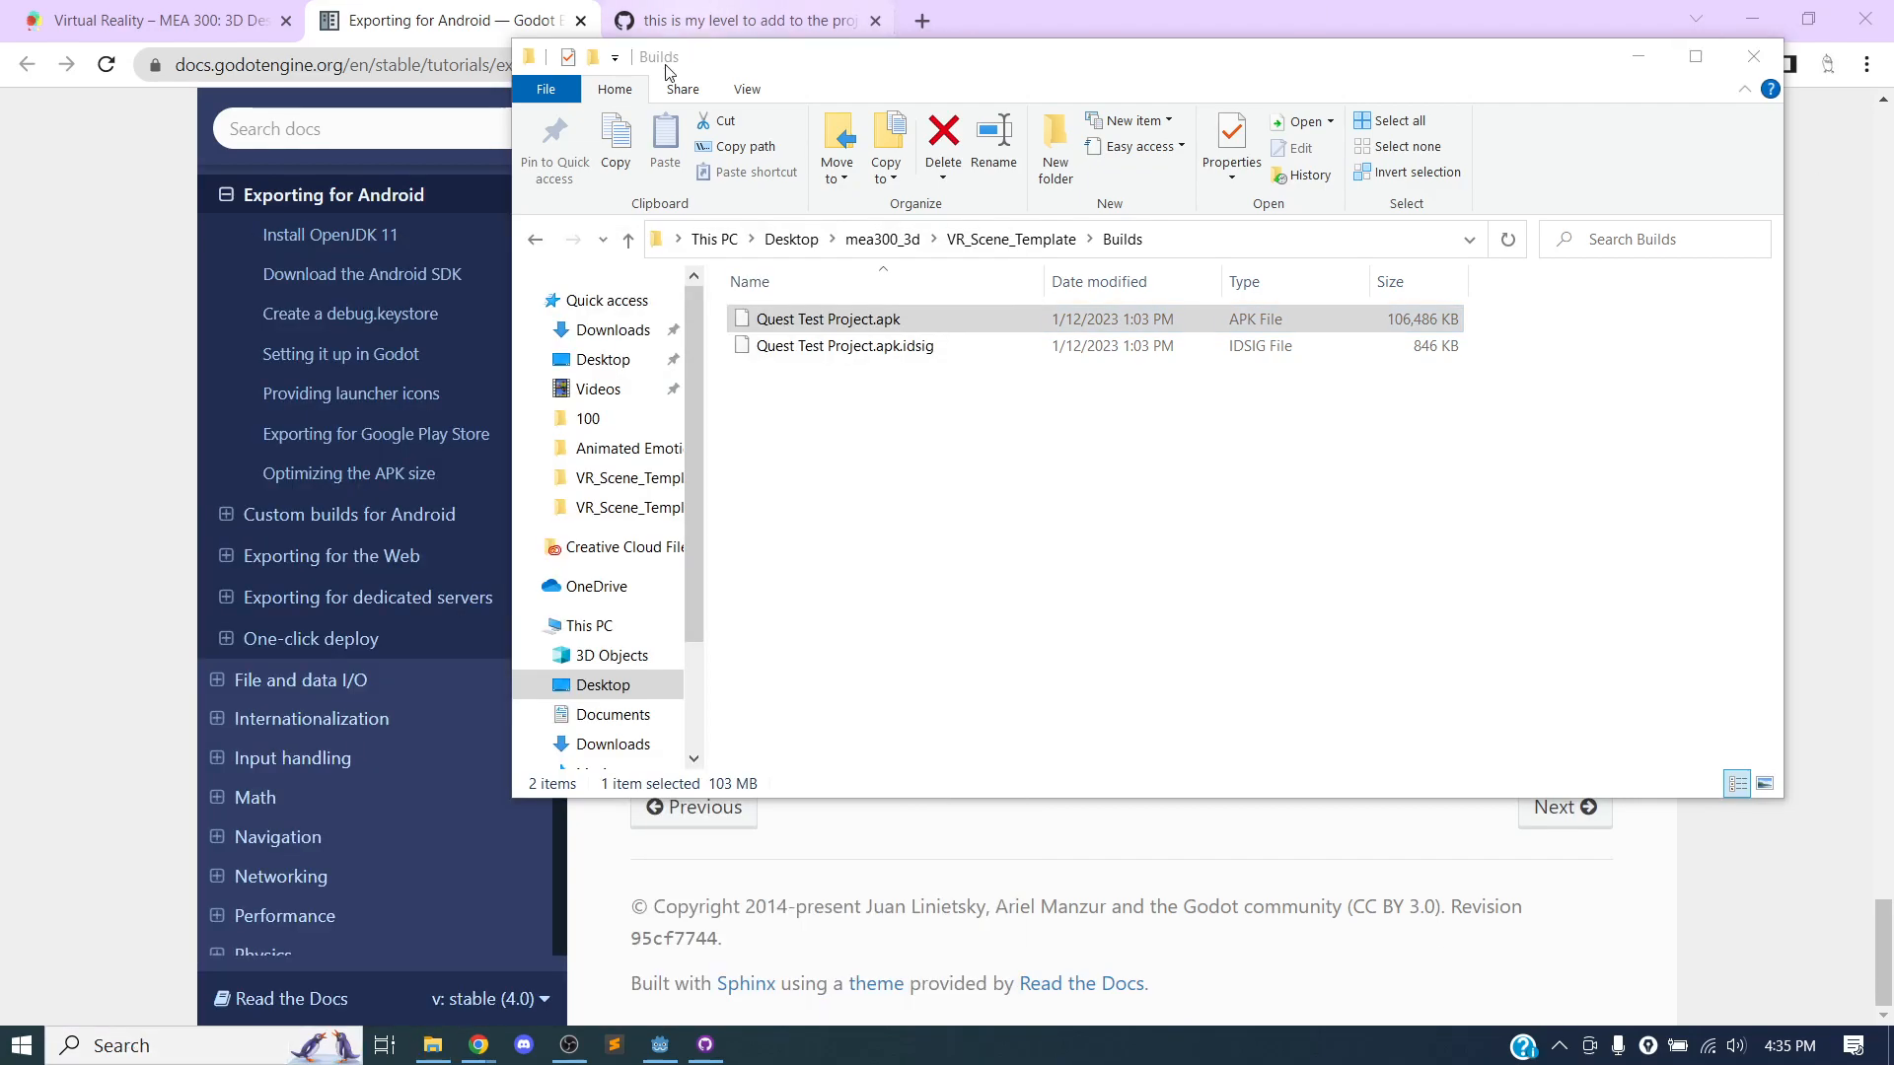
left_click(67, 213)
left_click(158, 20)
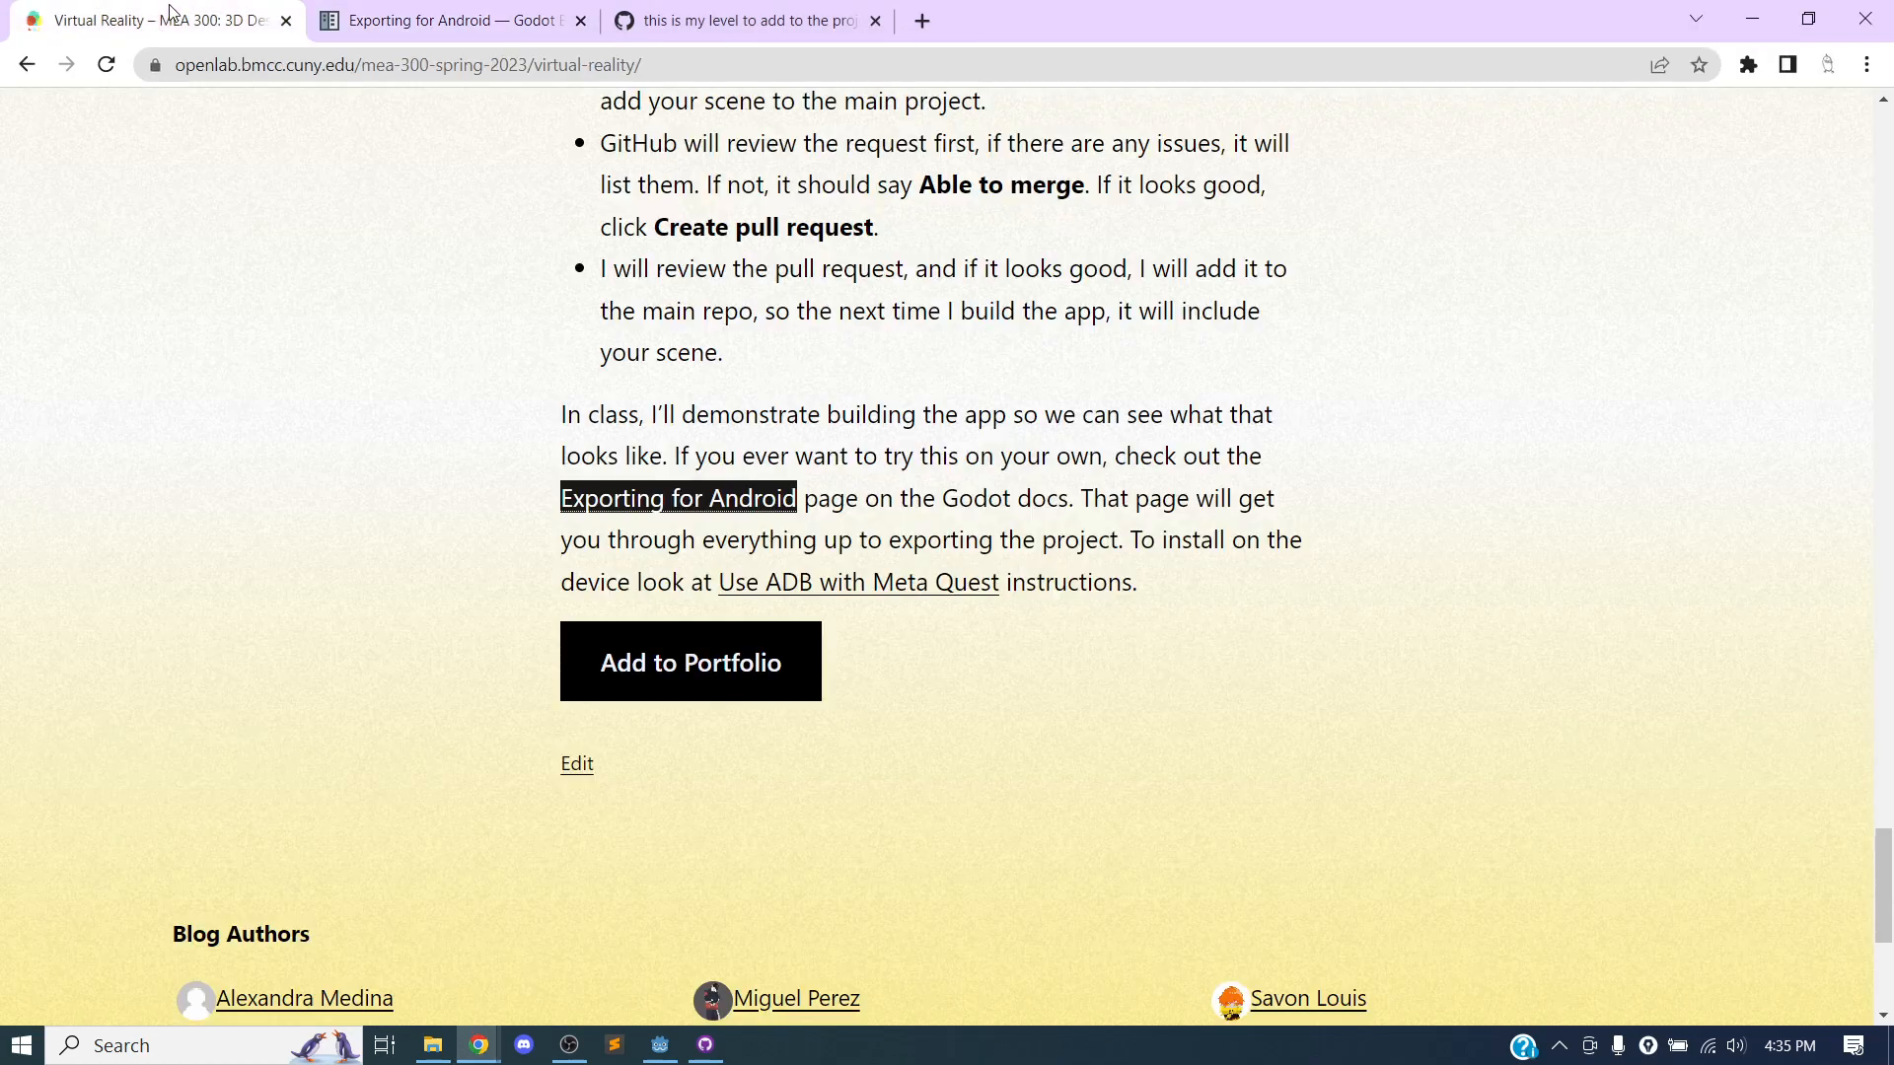
left_click(878, 586)
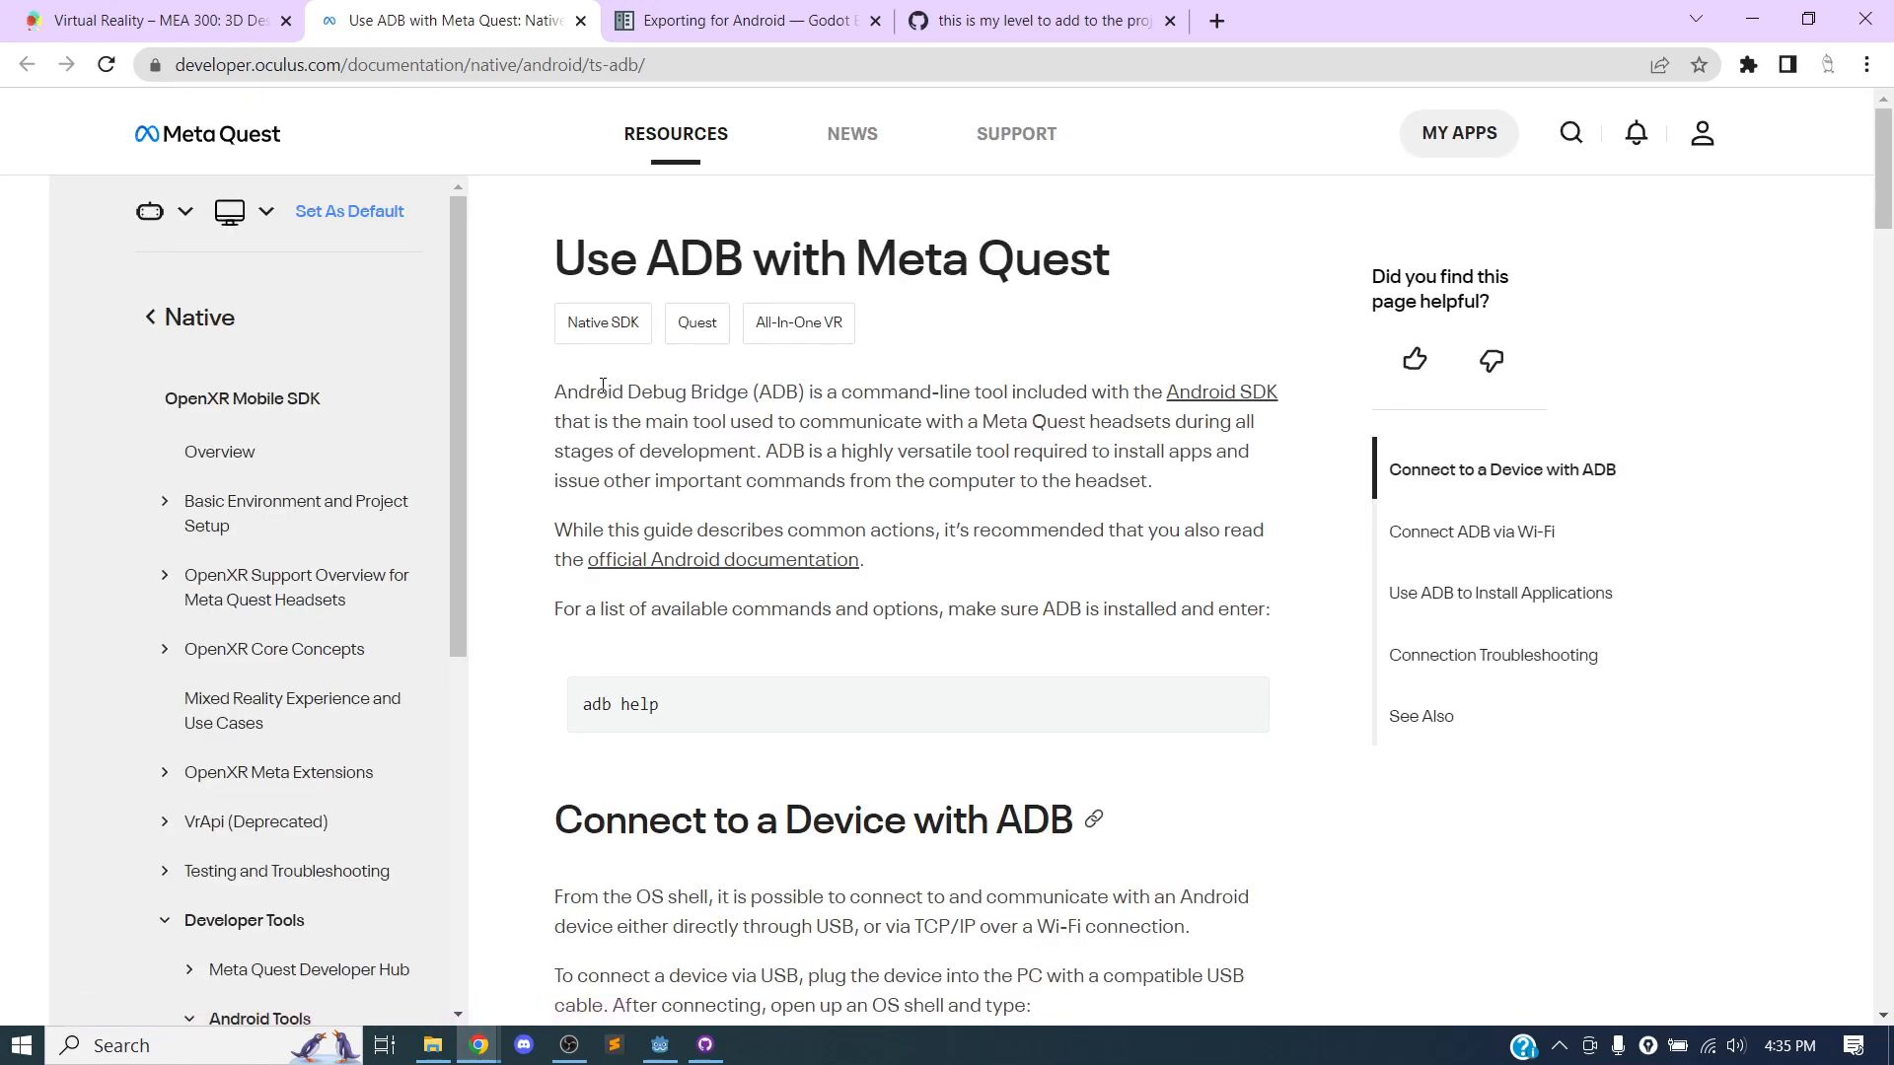
Review the ADB guide's sections on connecting a device, using Wi-Fi and installing applications, and return to its beginning.
scroll(590, 477, "down", 2)
scroll(590, 476, "down", 5)
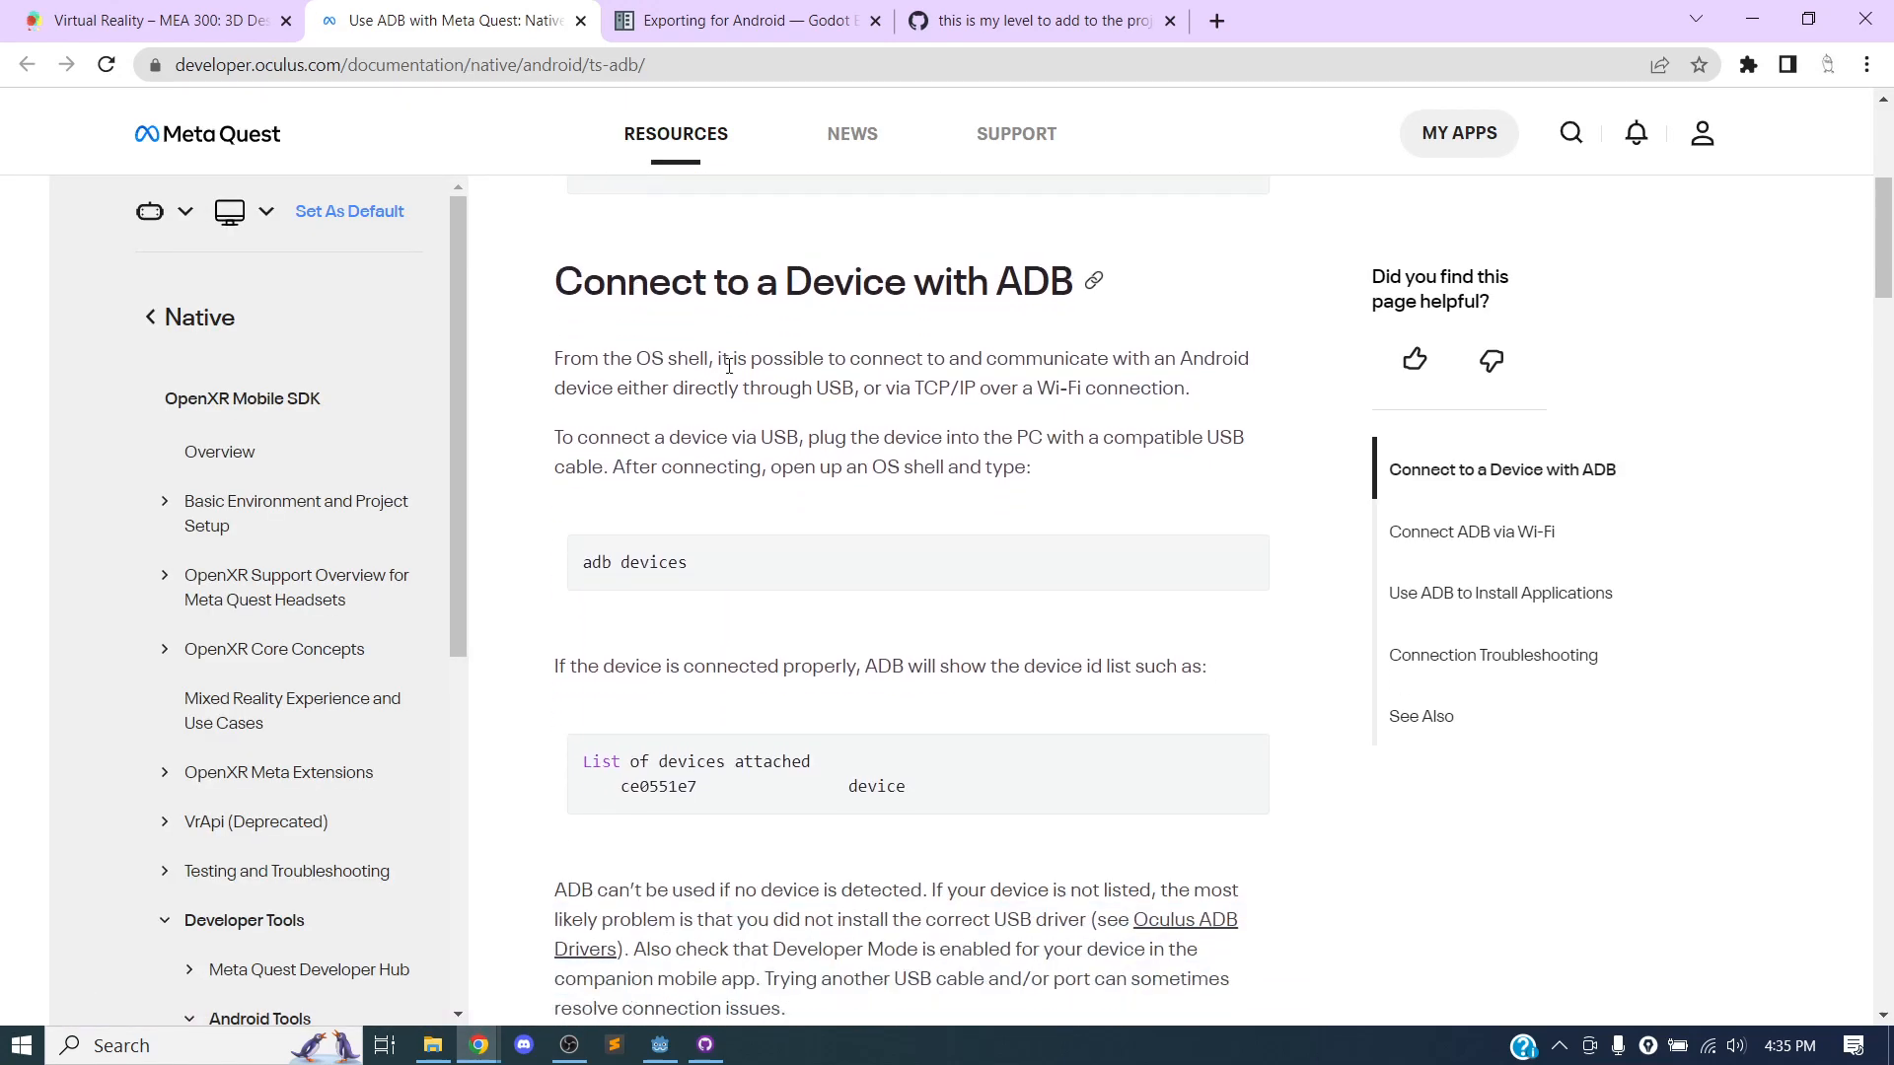
scroll(693, 426, "down", 9)
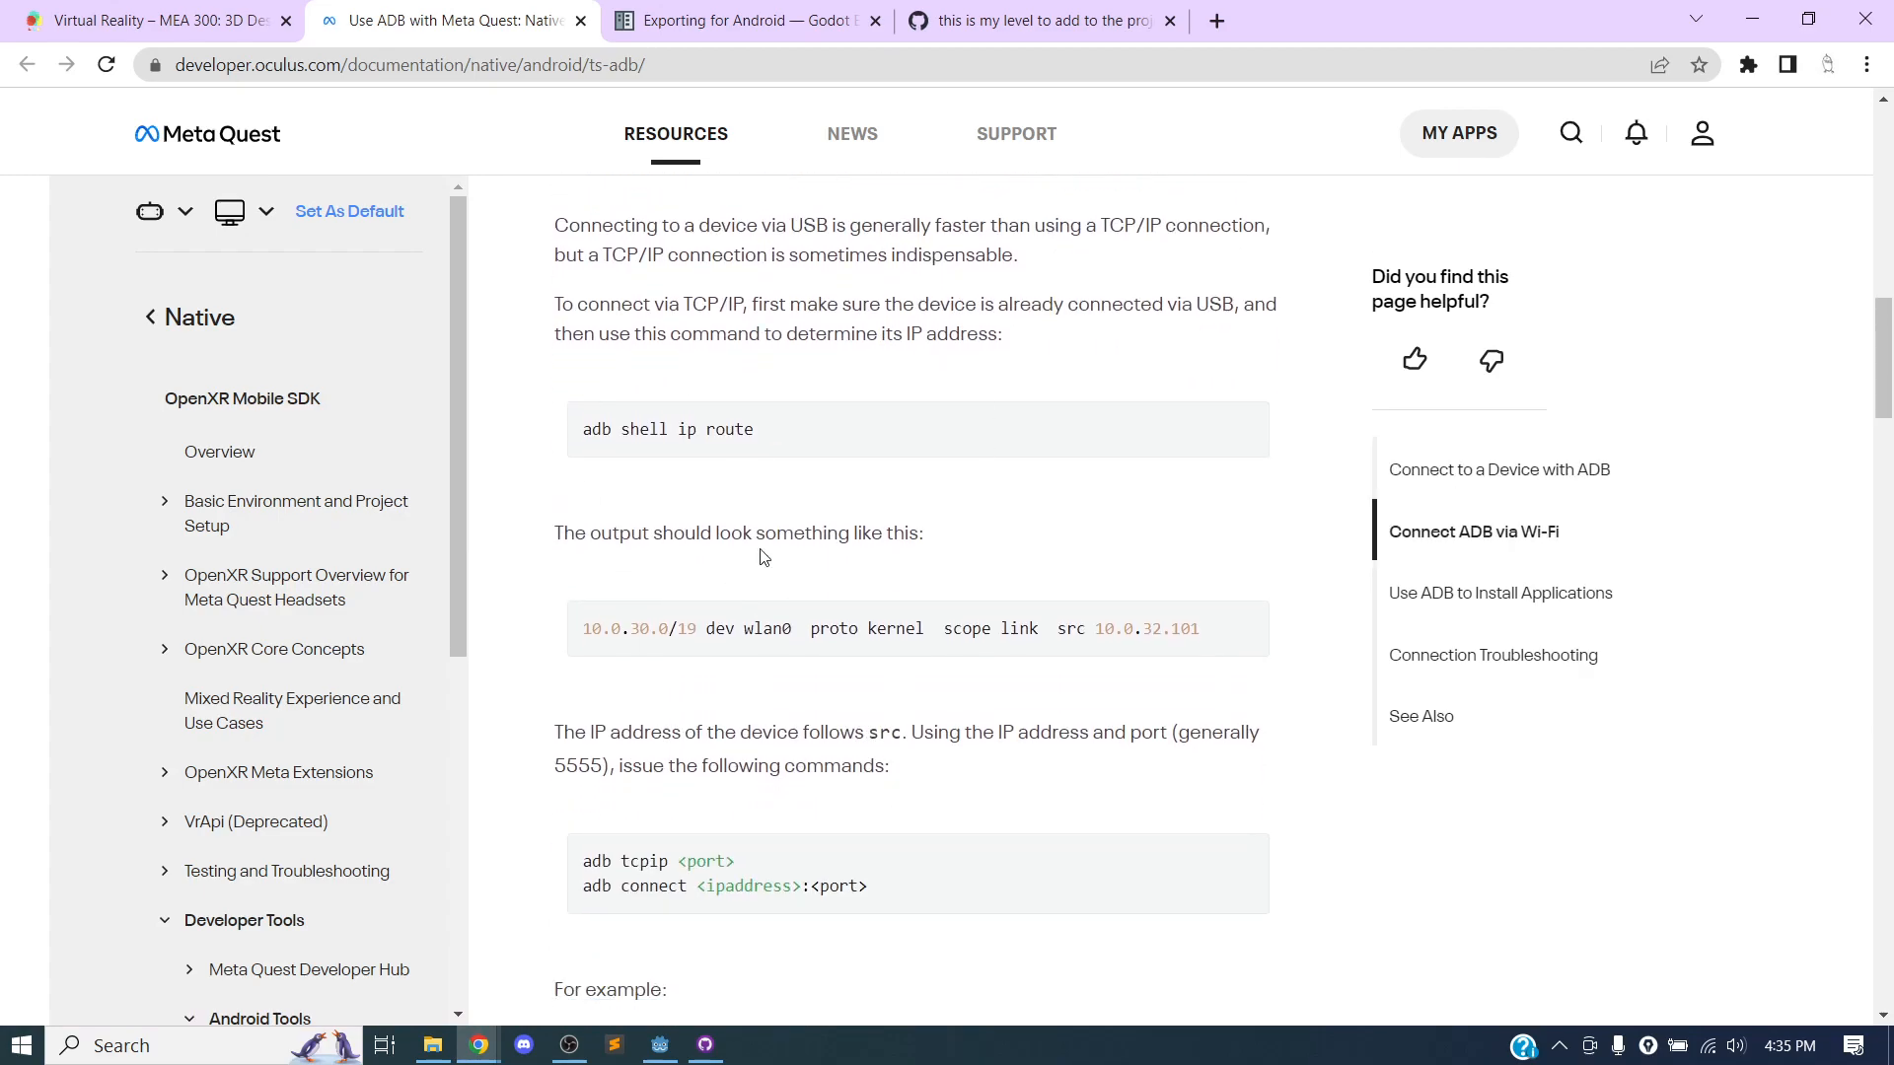
scroll(803, 508, "down", 7)
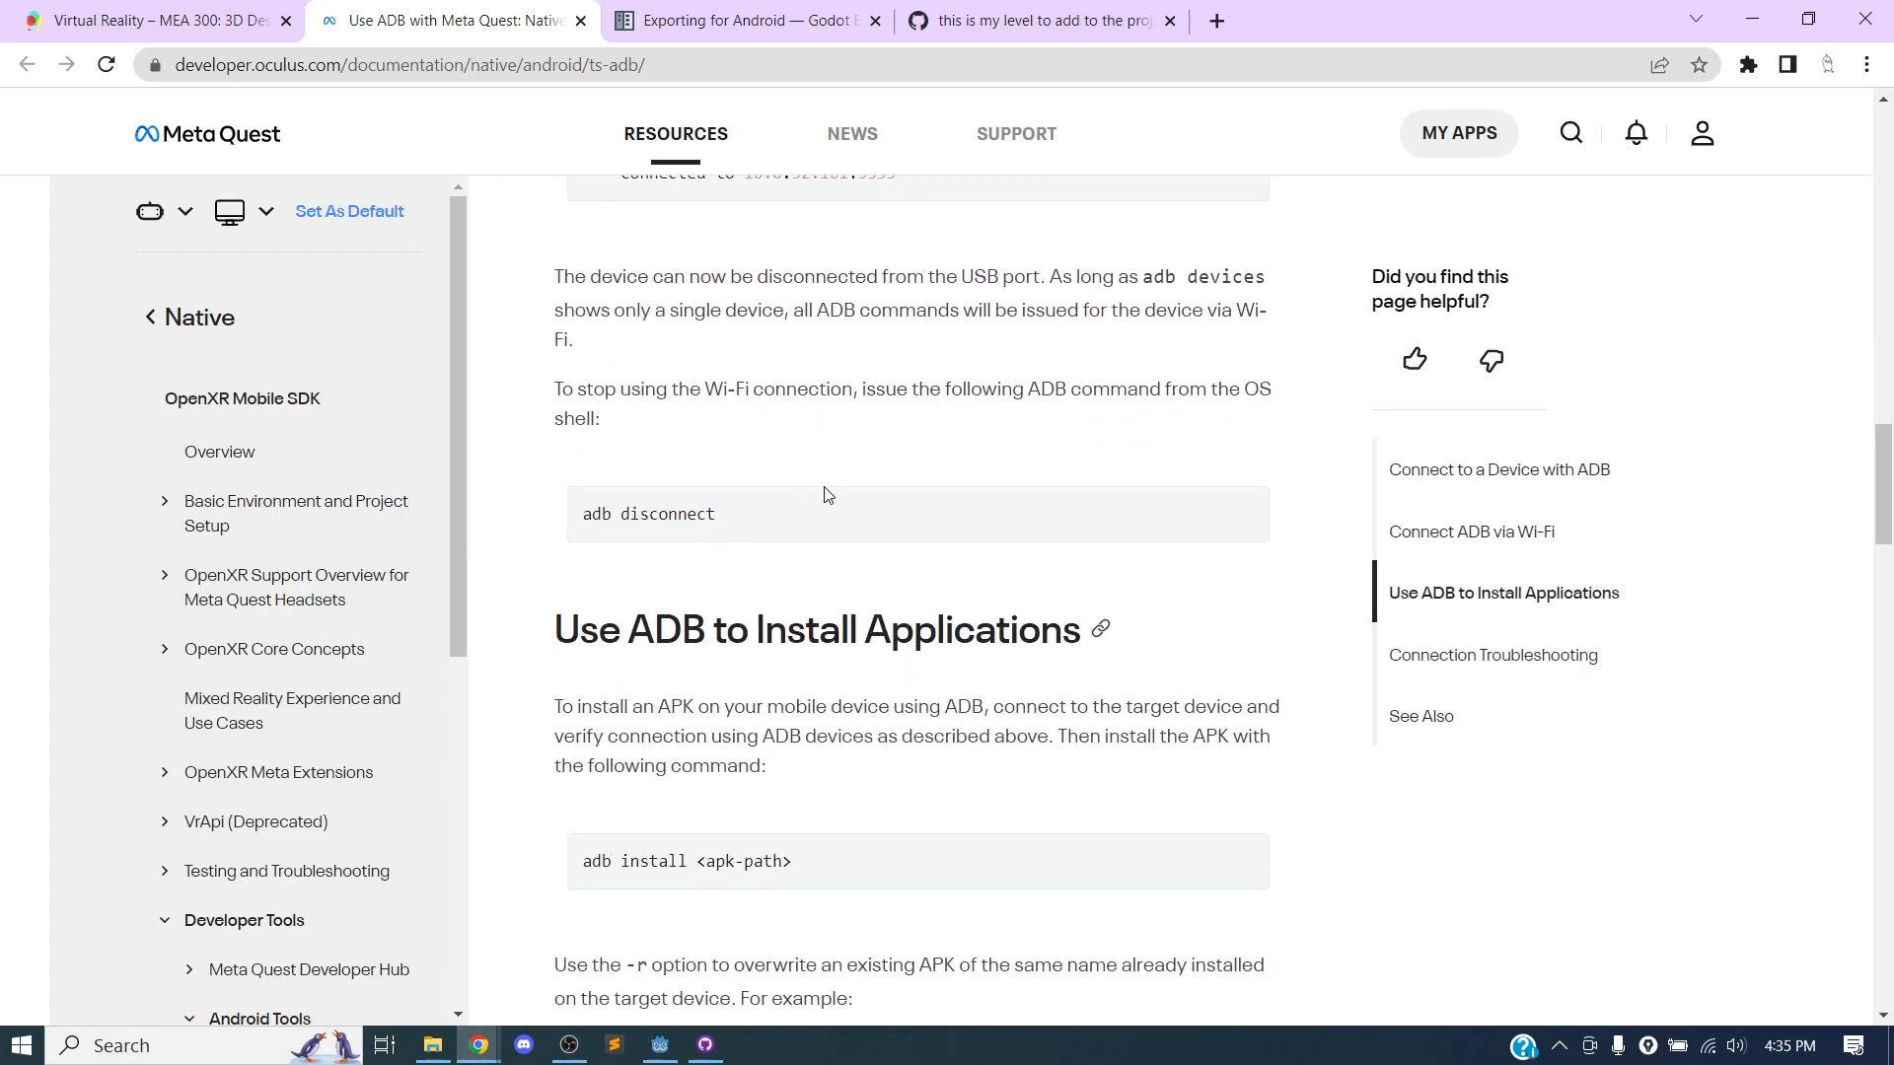
scroll(888, 565, "down", 6)
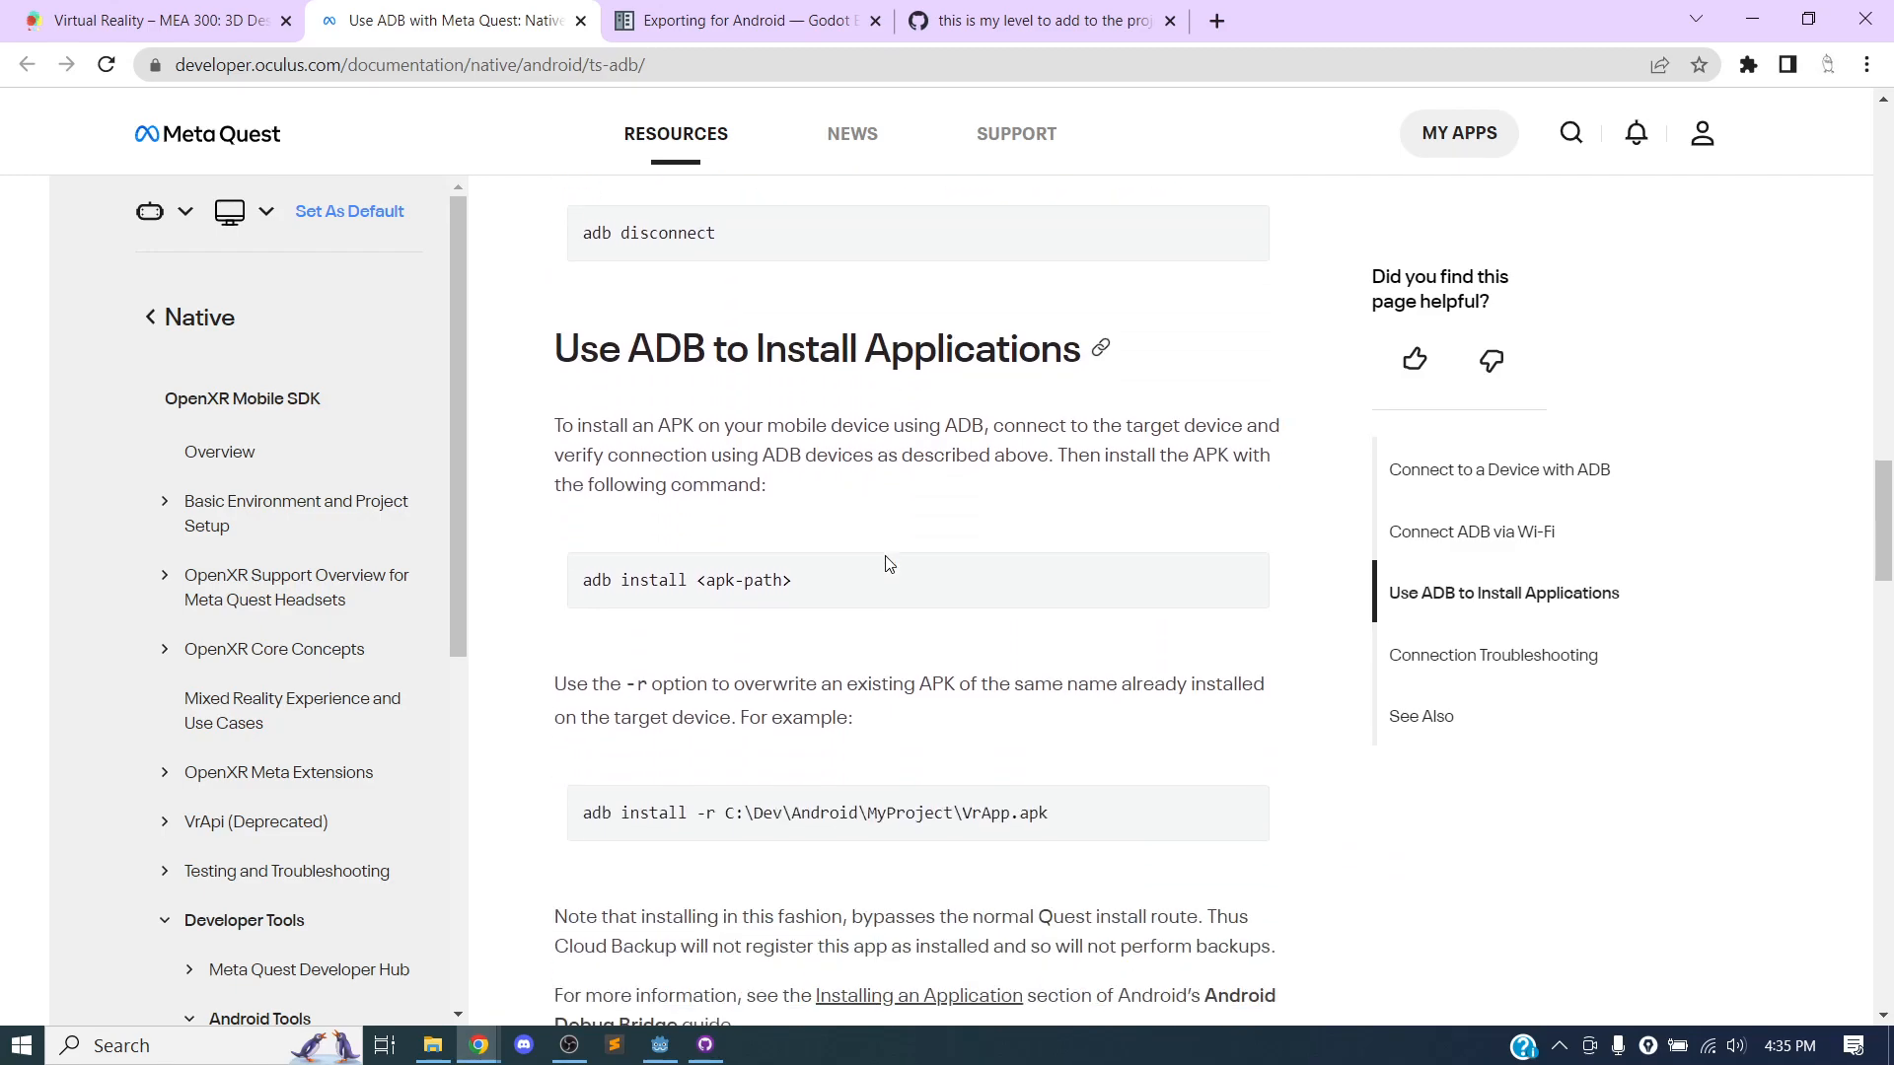
scroll(811, 590, "up", 5)
scroll(811, 590, "up", 15)
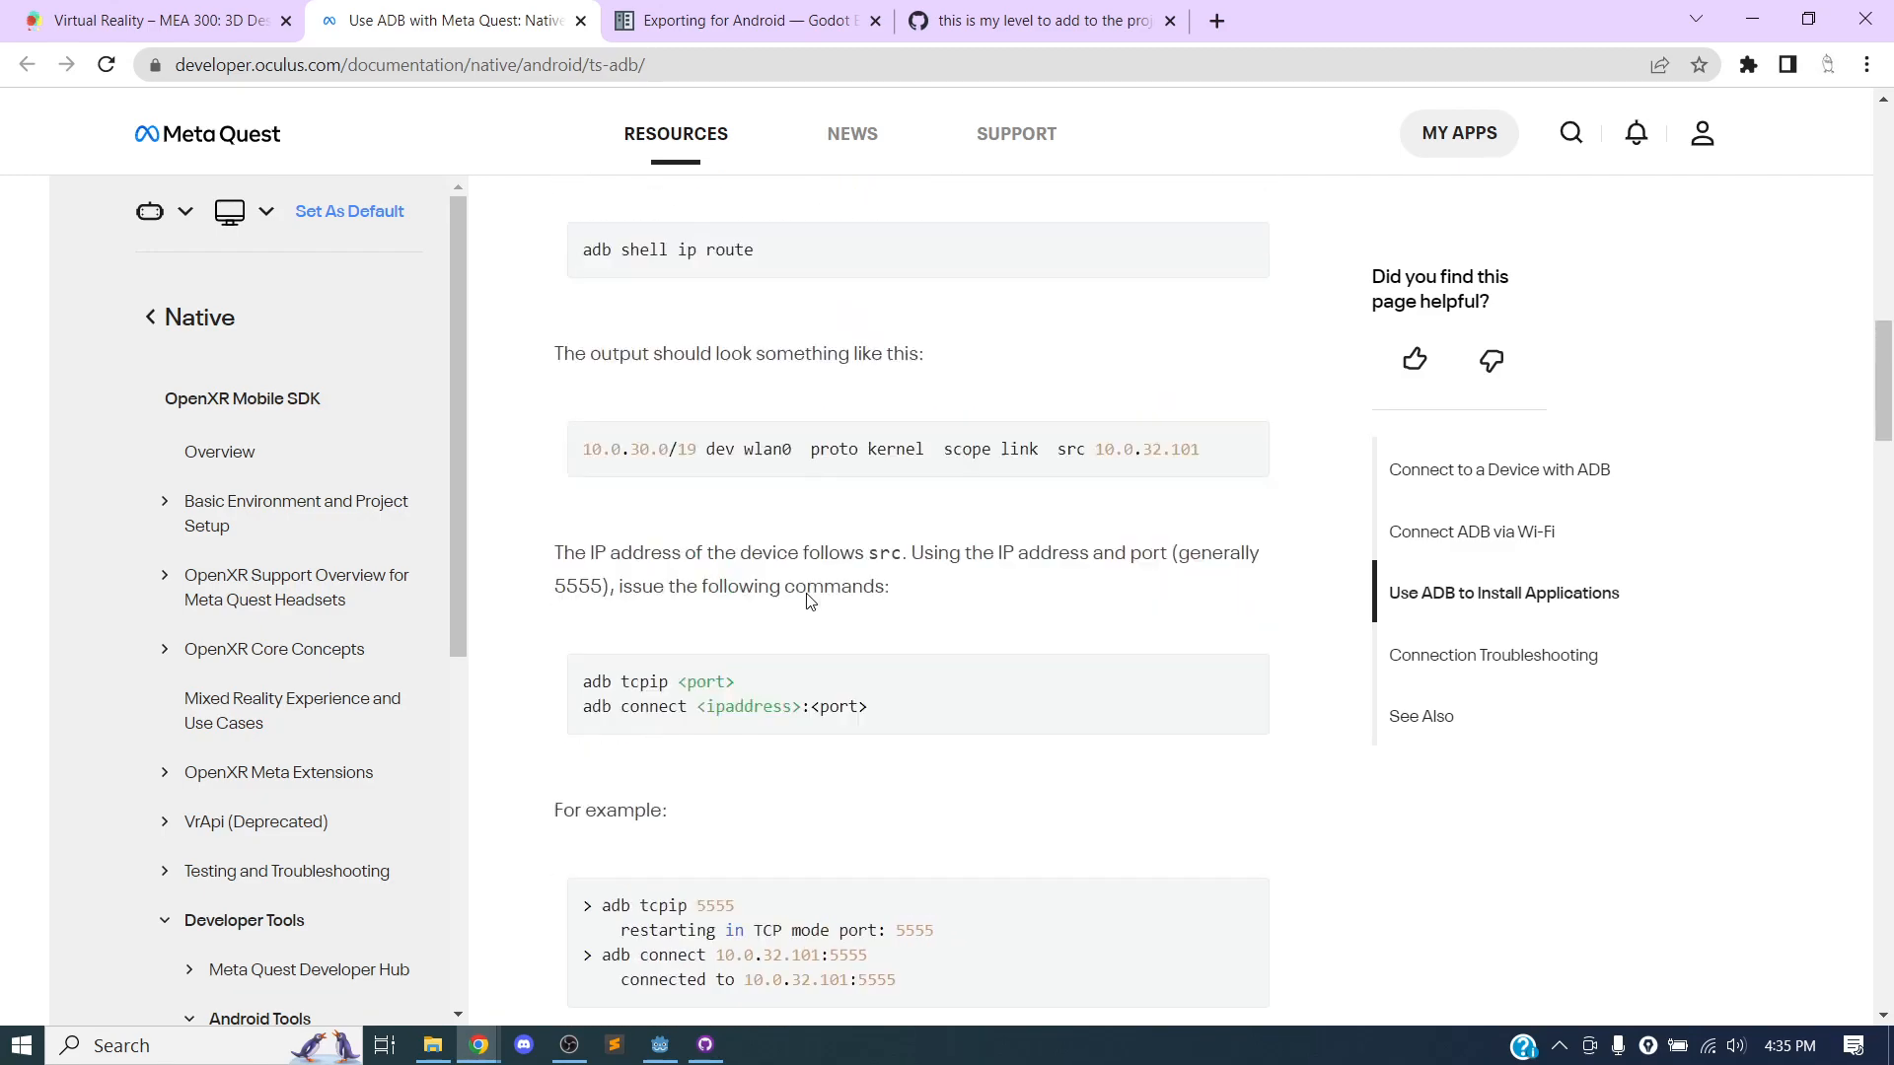
scroll(986, 560, "up", 5)
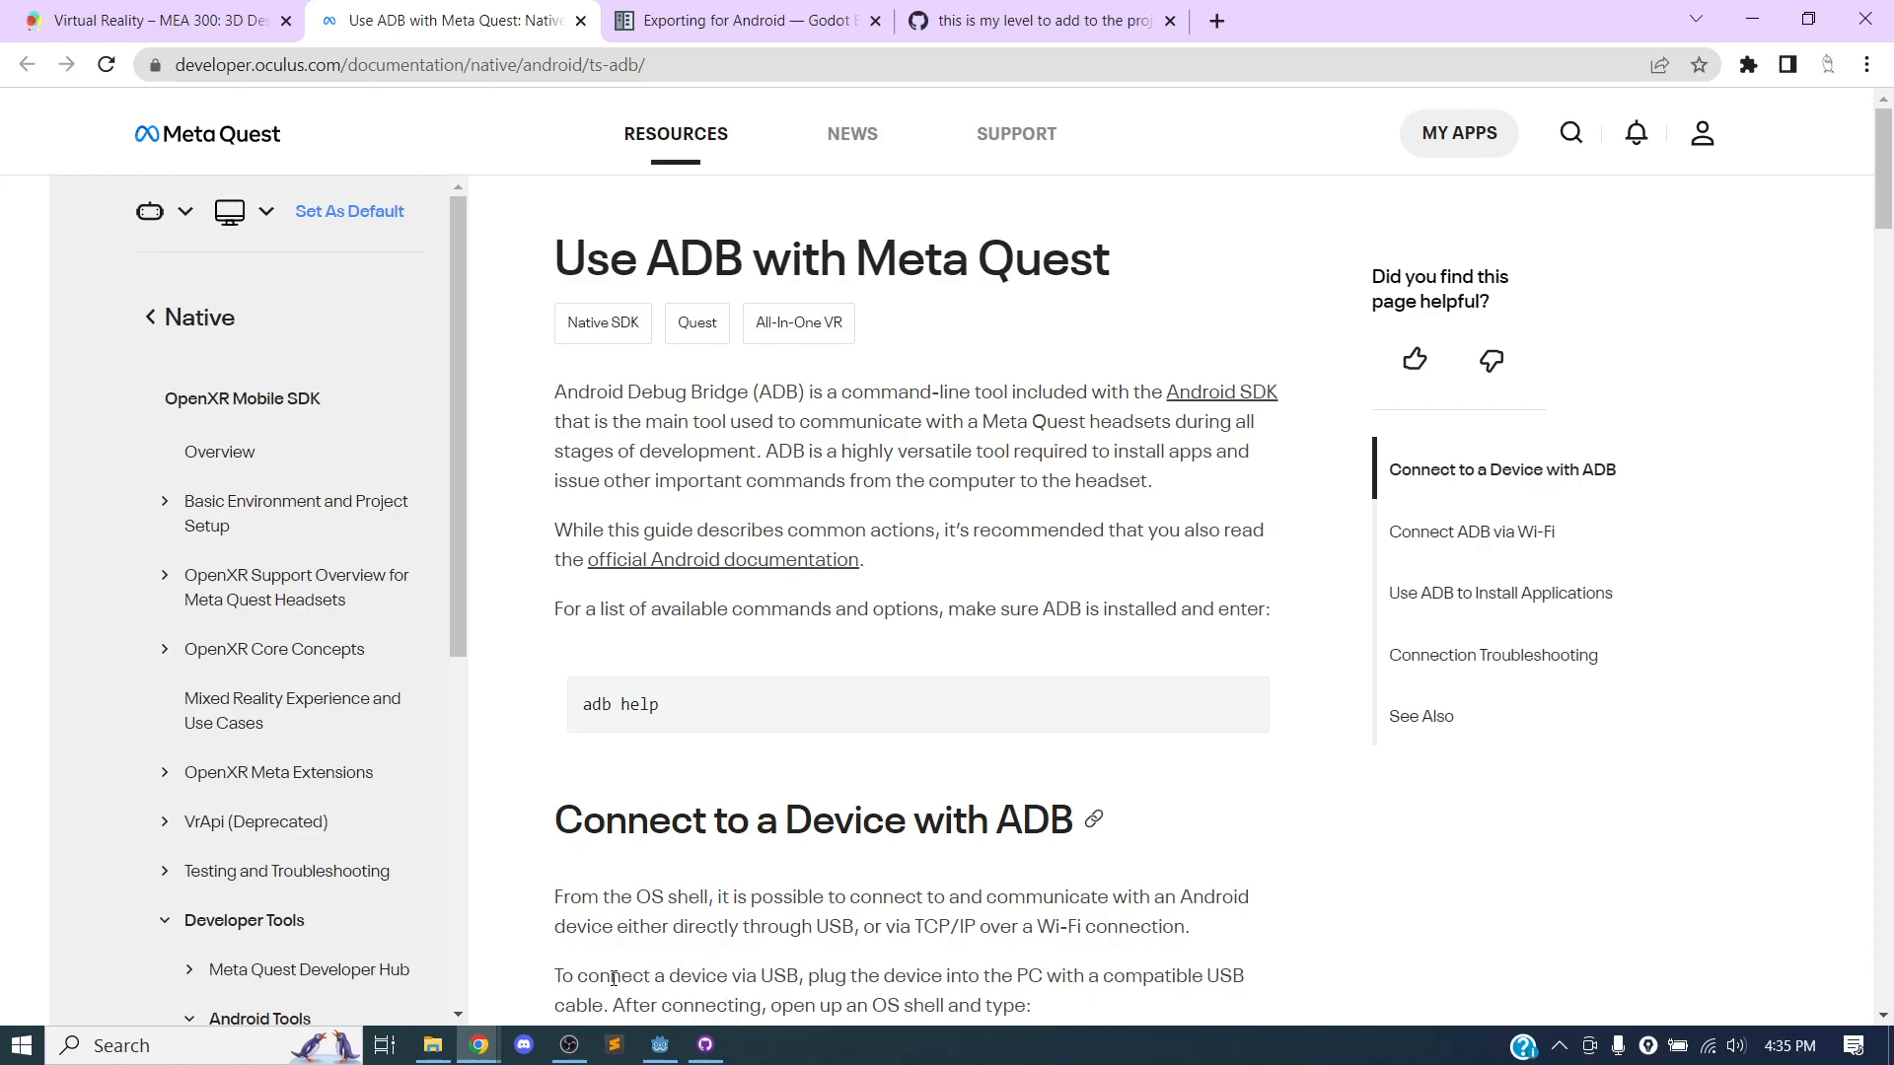
left_click(570, 1045)
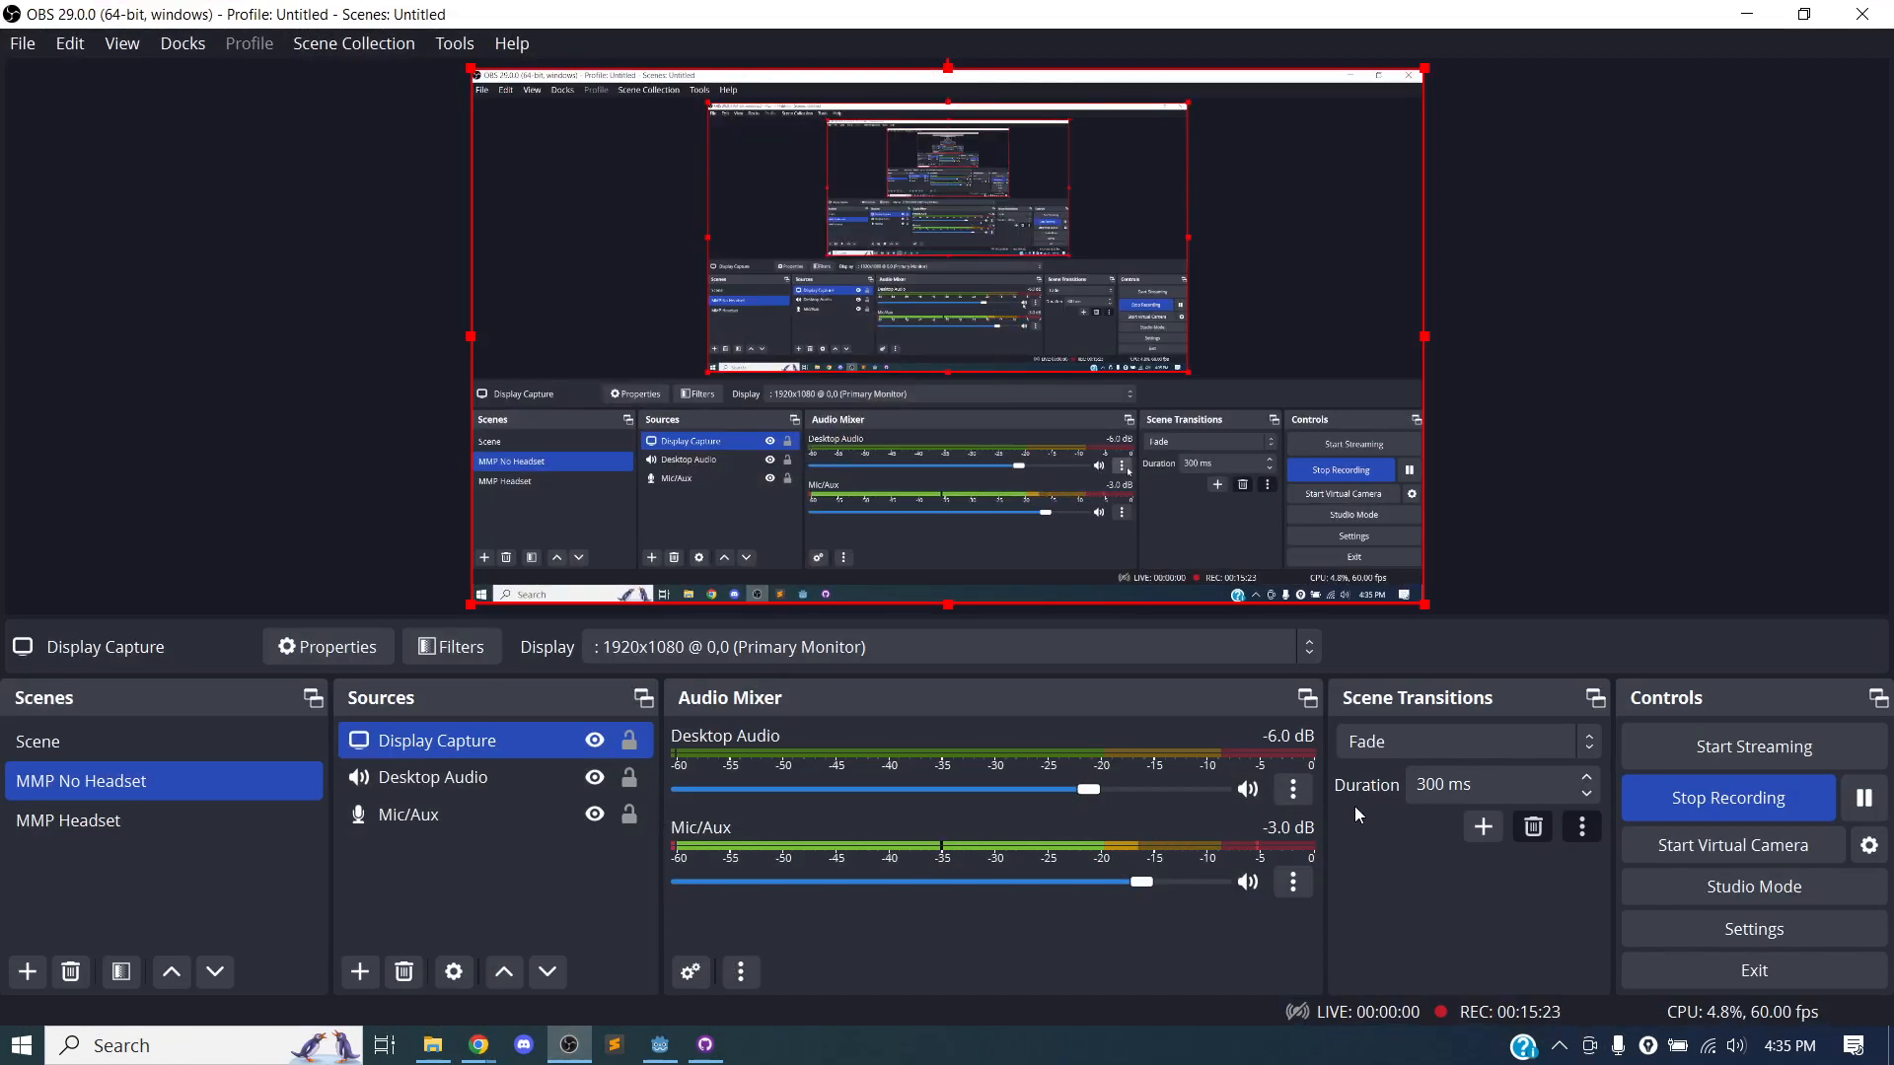